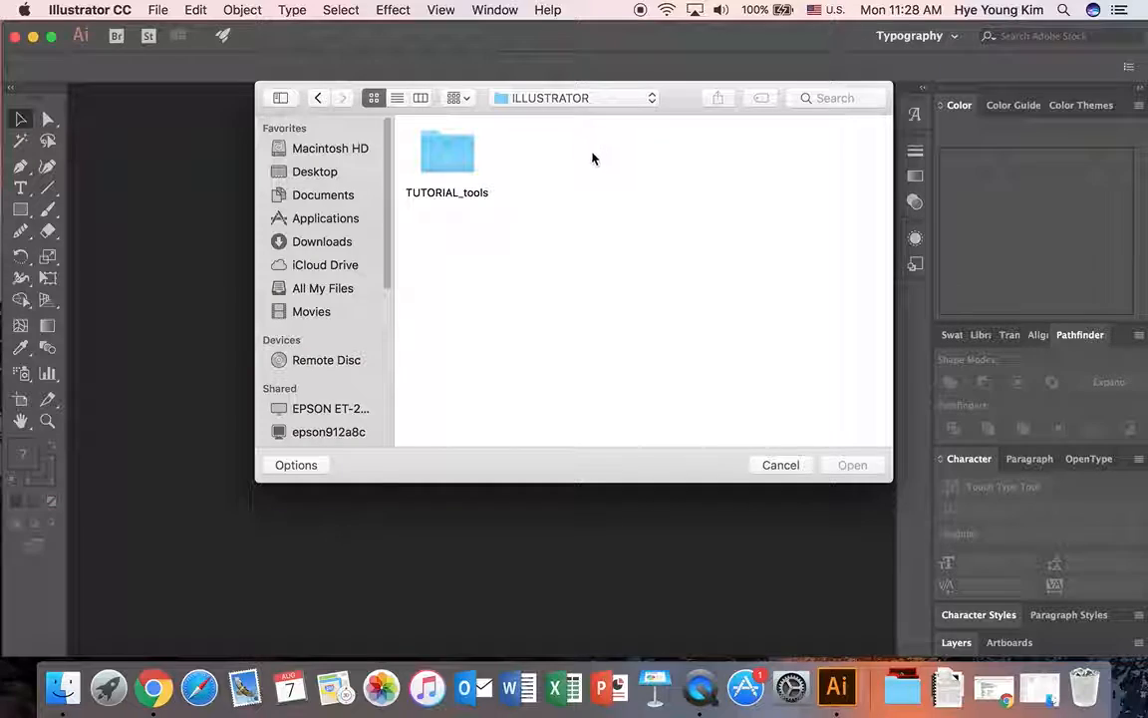
- Open the file 08_Strokes.ai from the 03_PathFinder folder inside TUTORIAL_tools
click(587, 98)
click(587, 100)
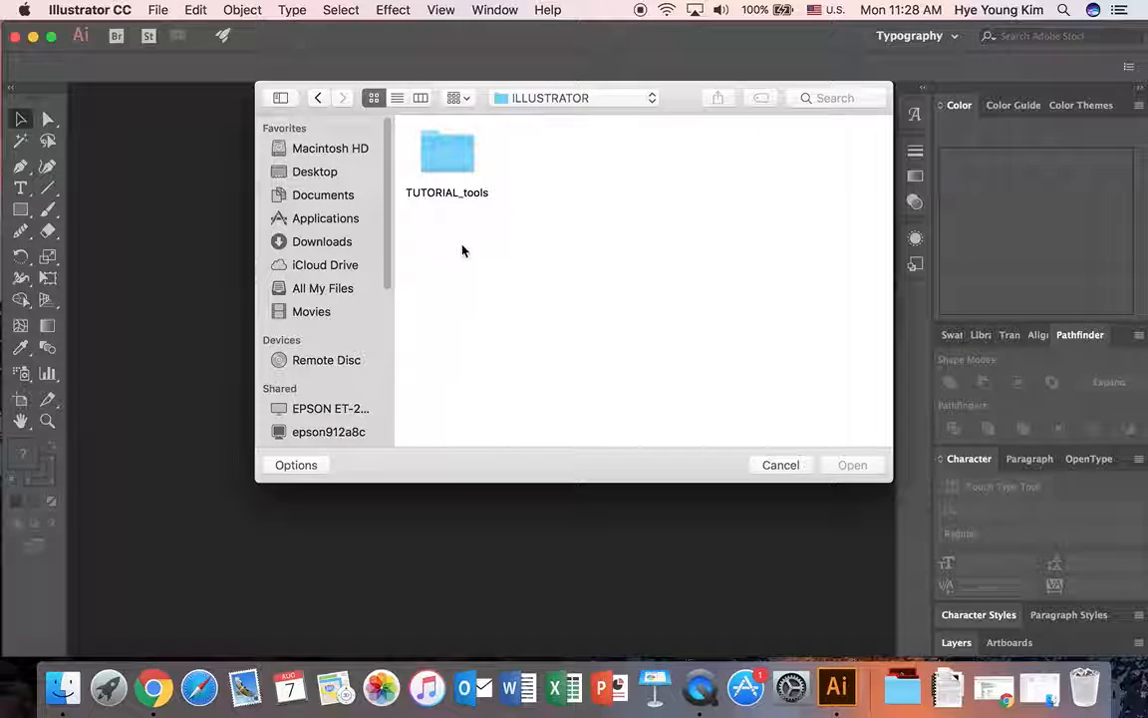
double_click(443, 151)
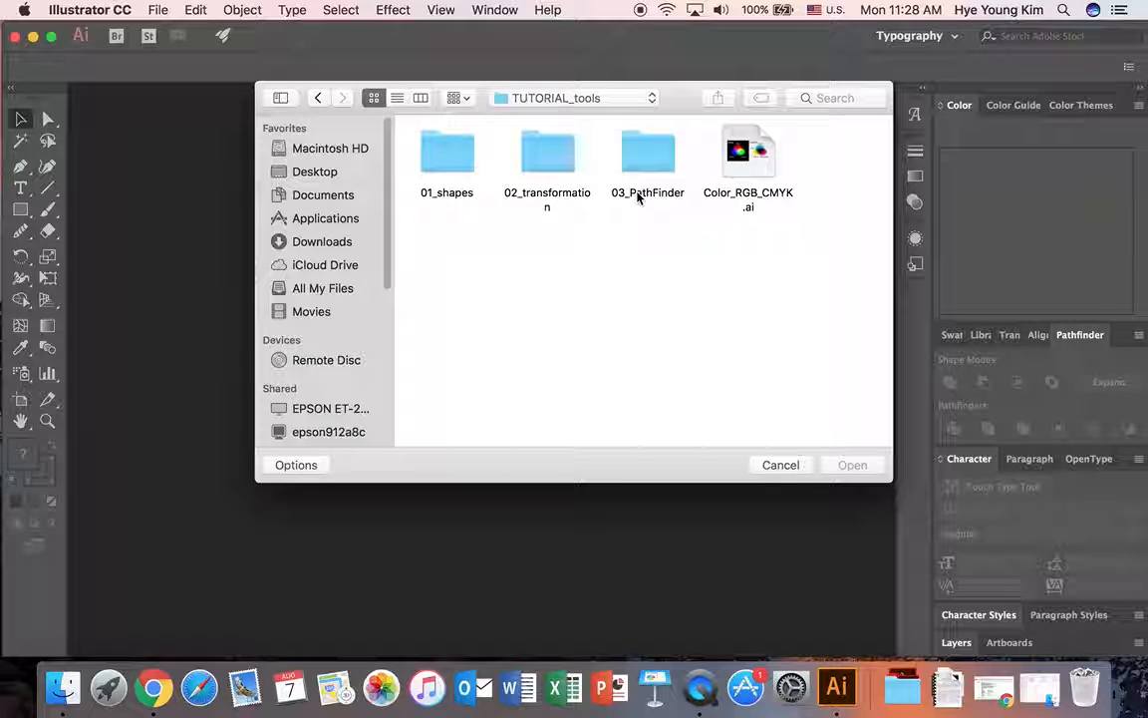
double_click(641, 161)
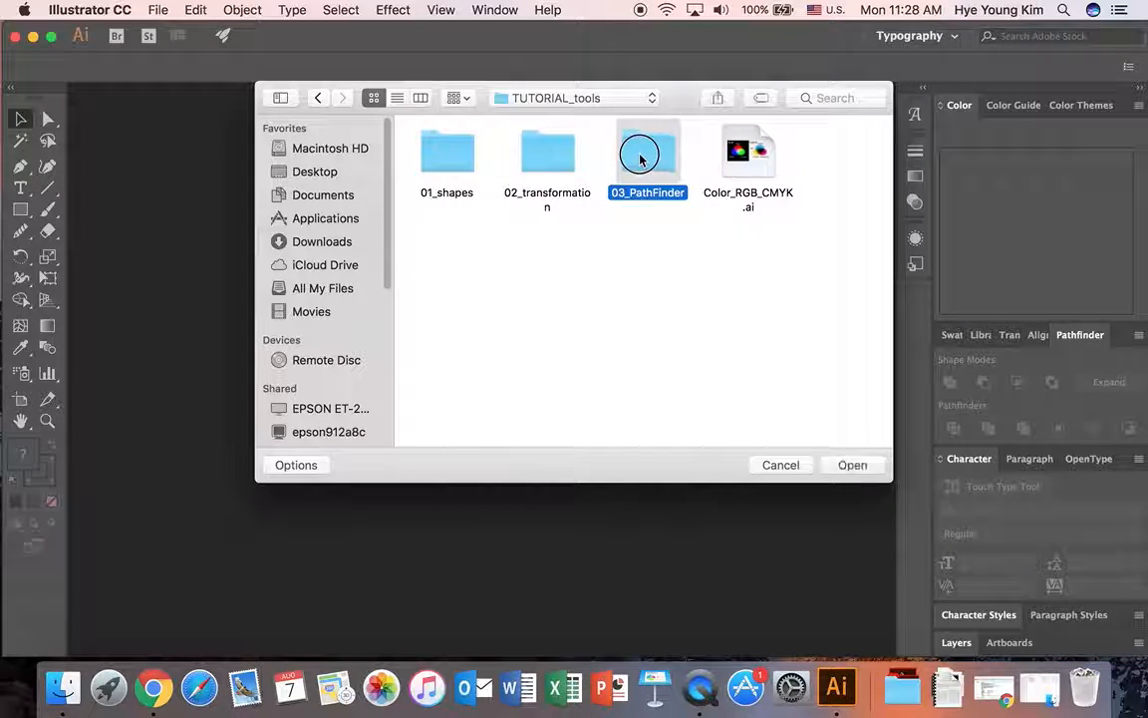
click(475, 168)
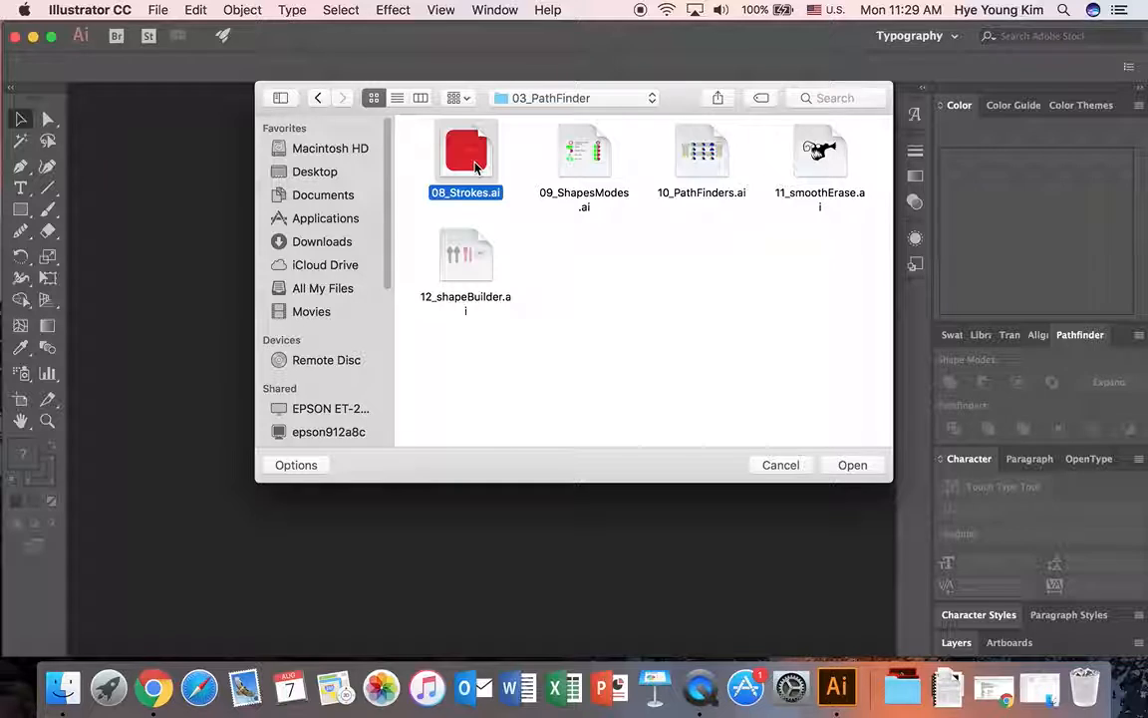
click(850, 465)
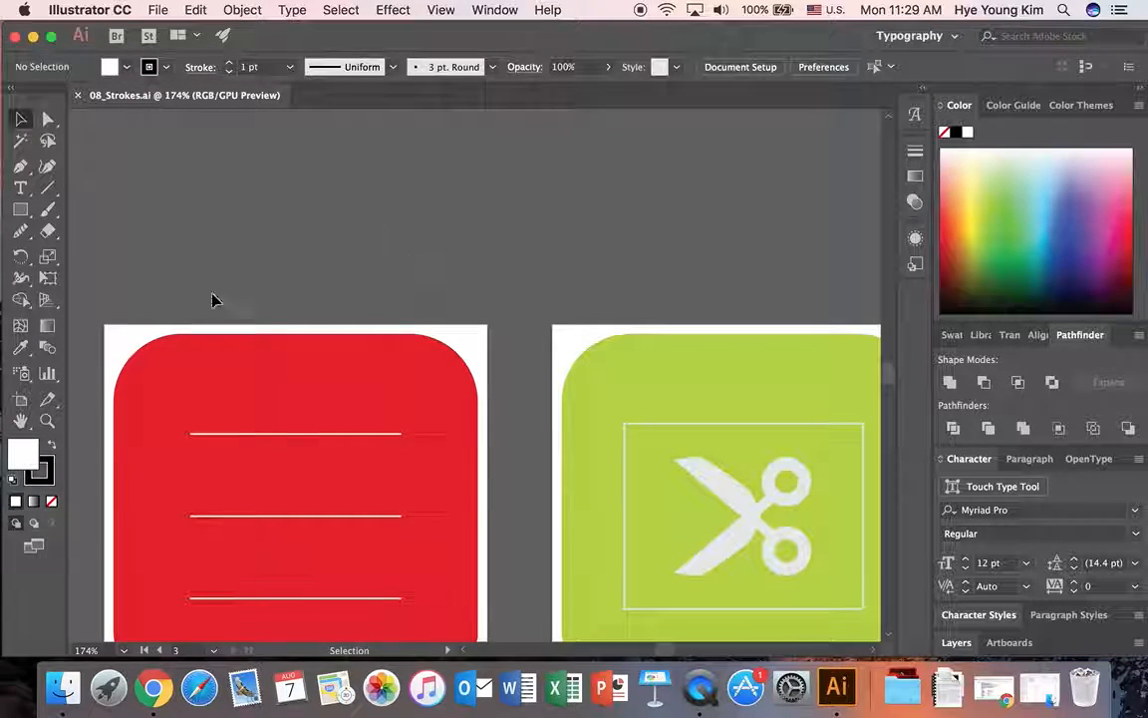
- Fit all three artboards in the document window
scroll(517, 431, down, 2)
mouse_move(665, 650)
mouse_down()
mouse_move(682, 651)
mouse_move(670, 650)
mouse_up()
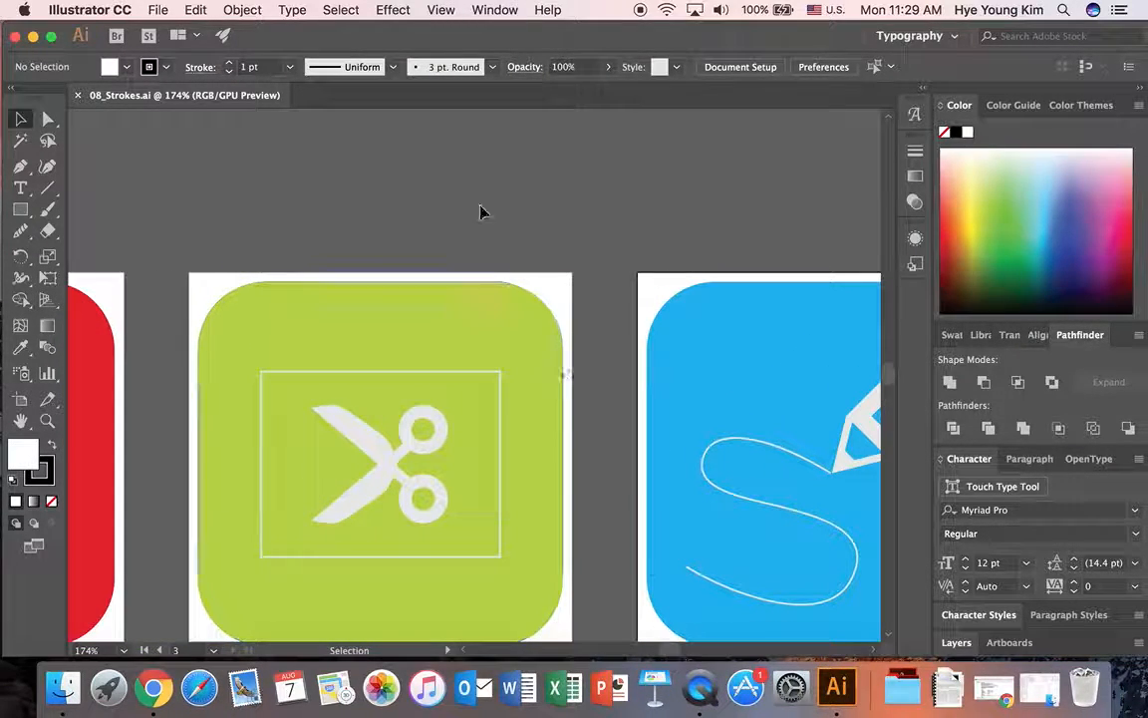
click(499, 10)
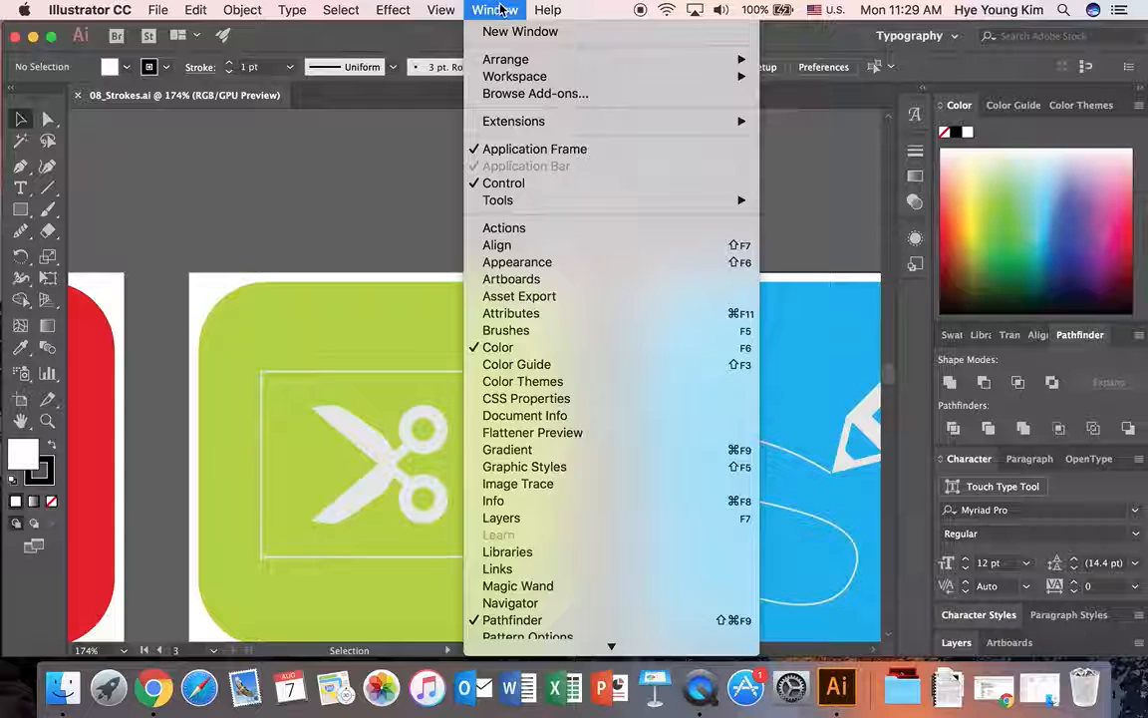
mouse_move(440, 10)
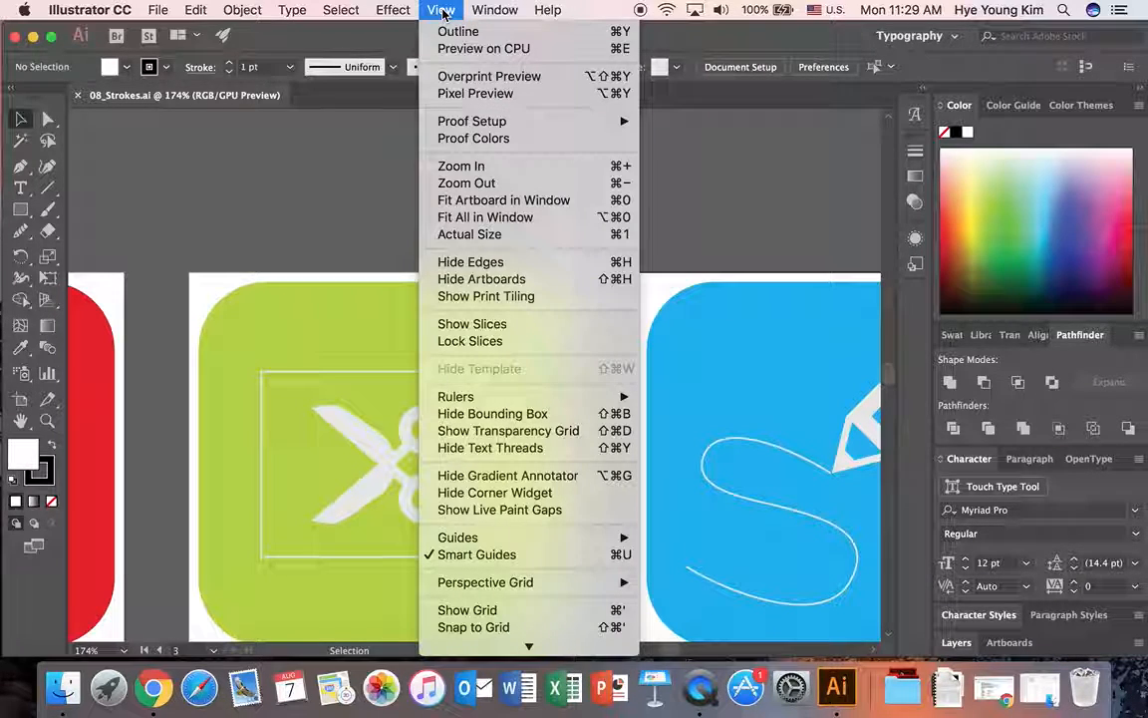
click(471, 218)
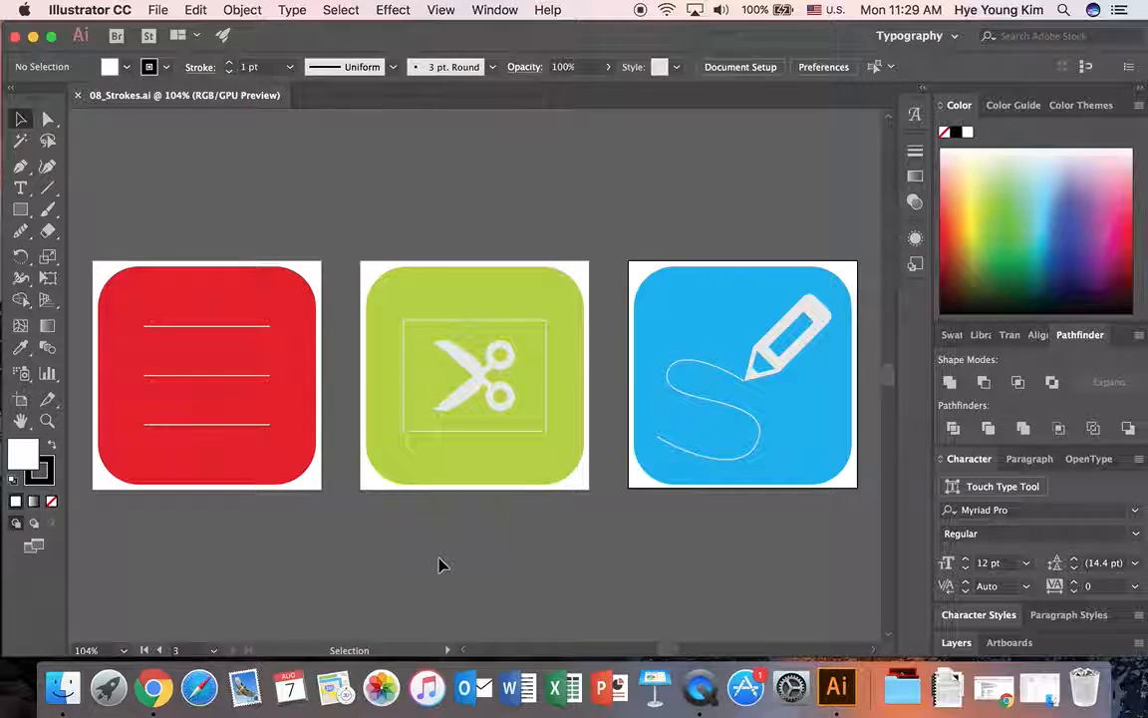
- Give the red rounded rectangle a black stroke with a weight of 10 pt
click(146, 291)
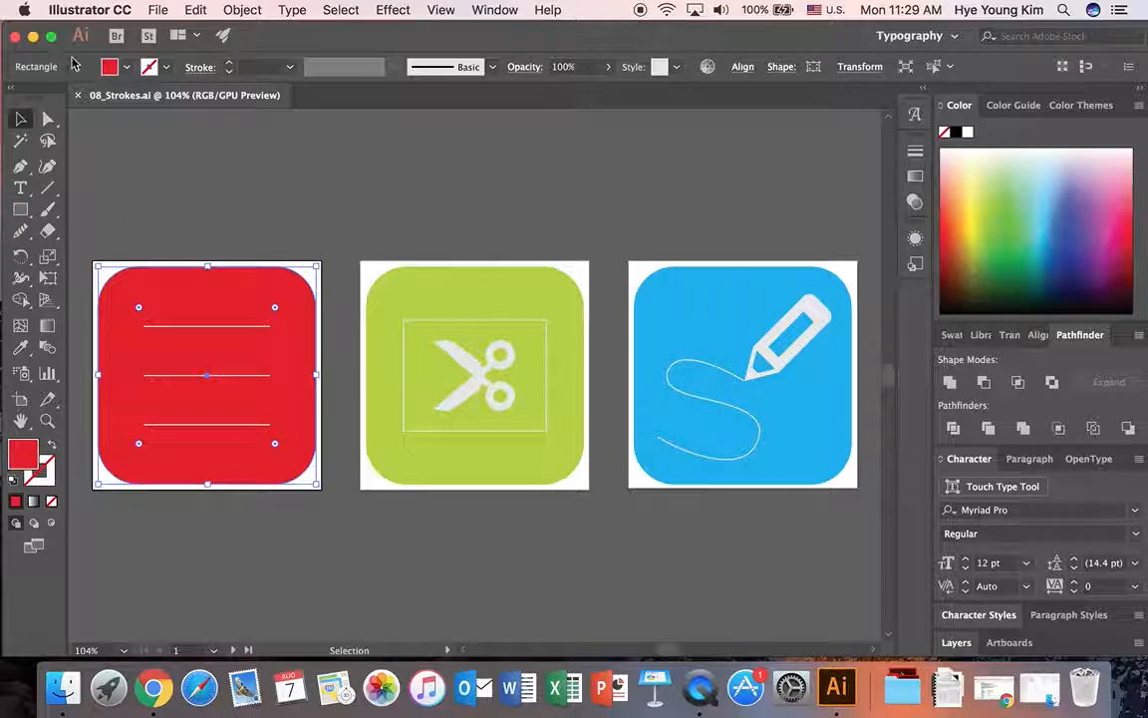
click(129, 70)
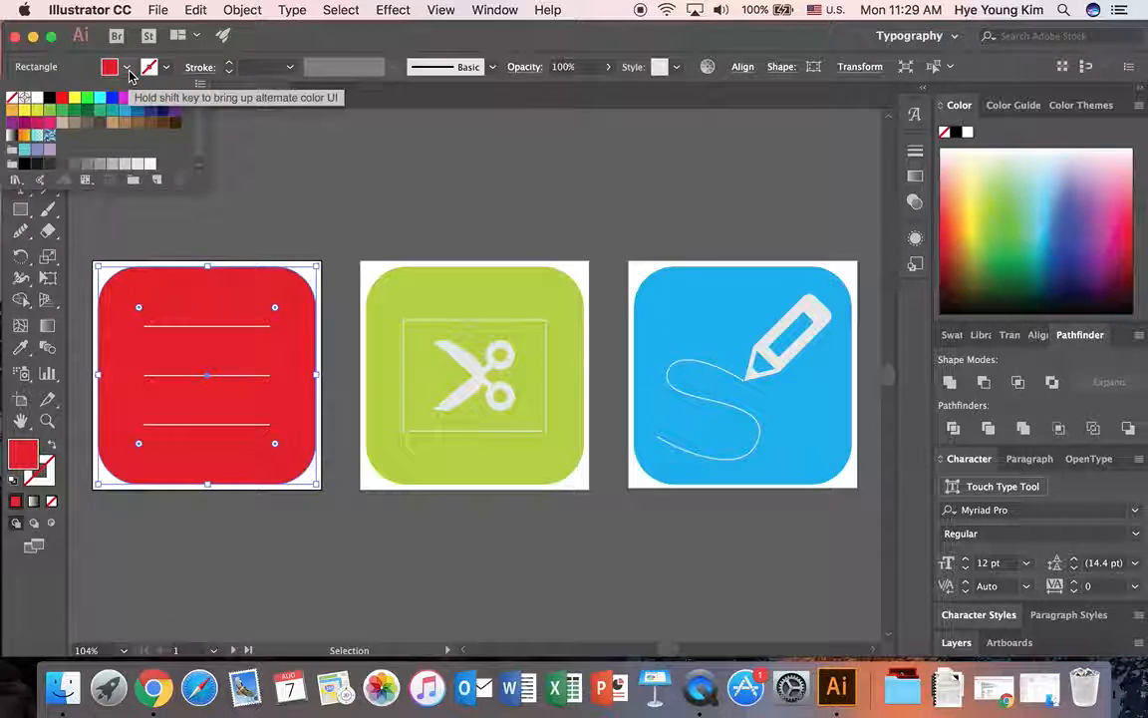
click(129, 70)
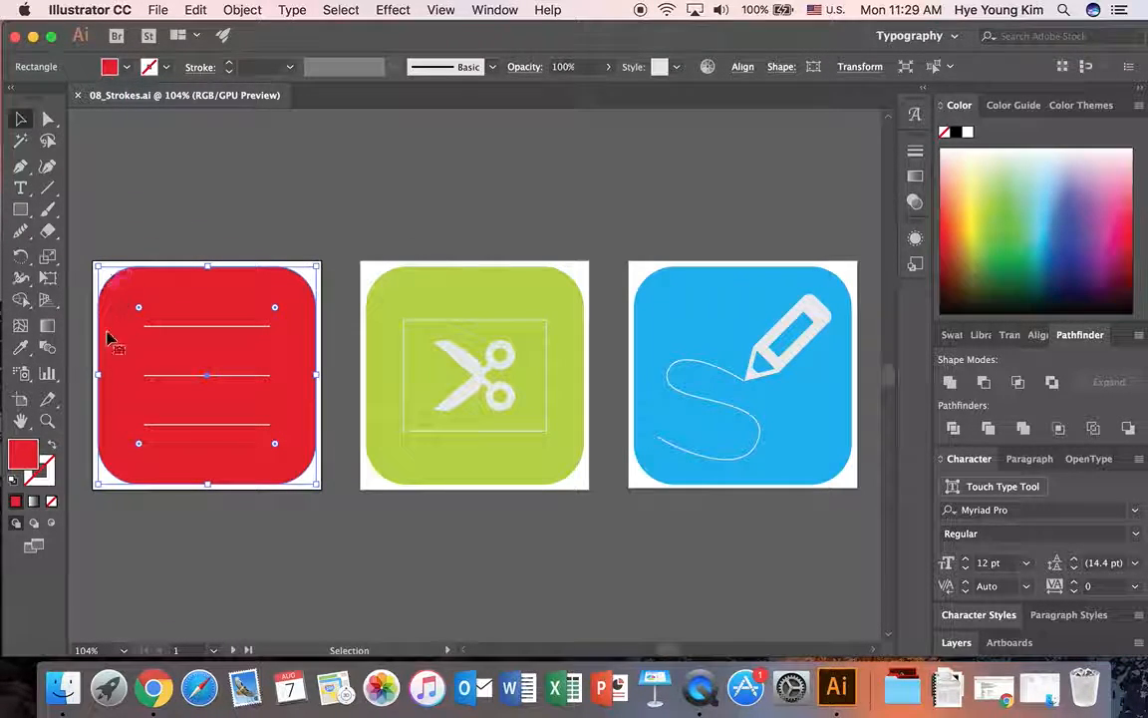
click(167, 70)
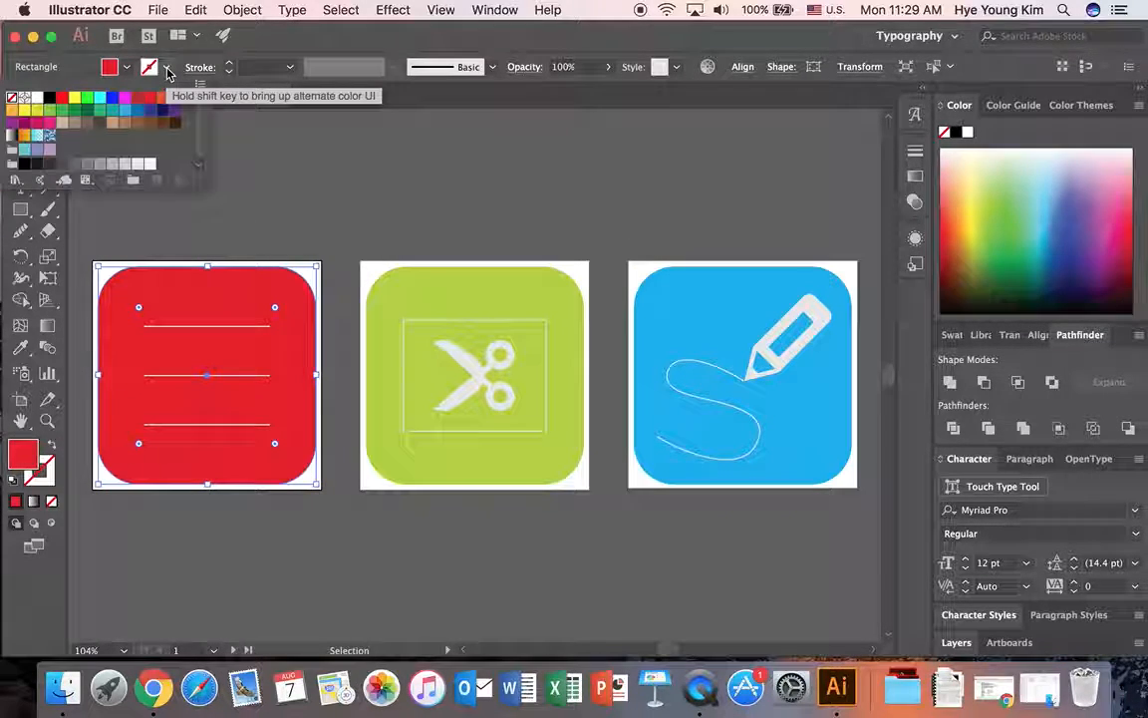
click(49, 100)
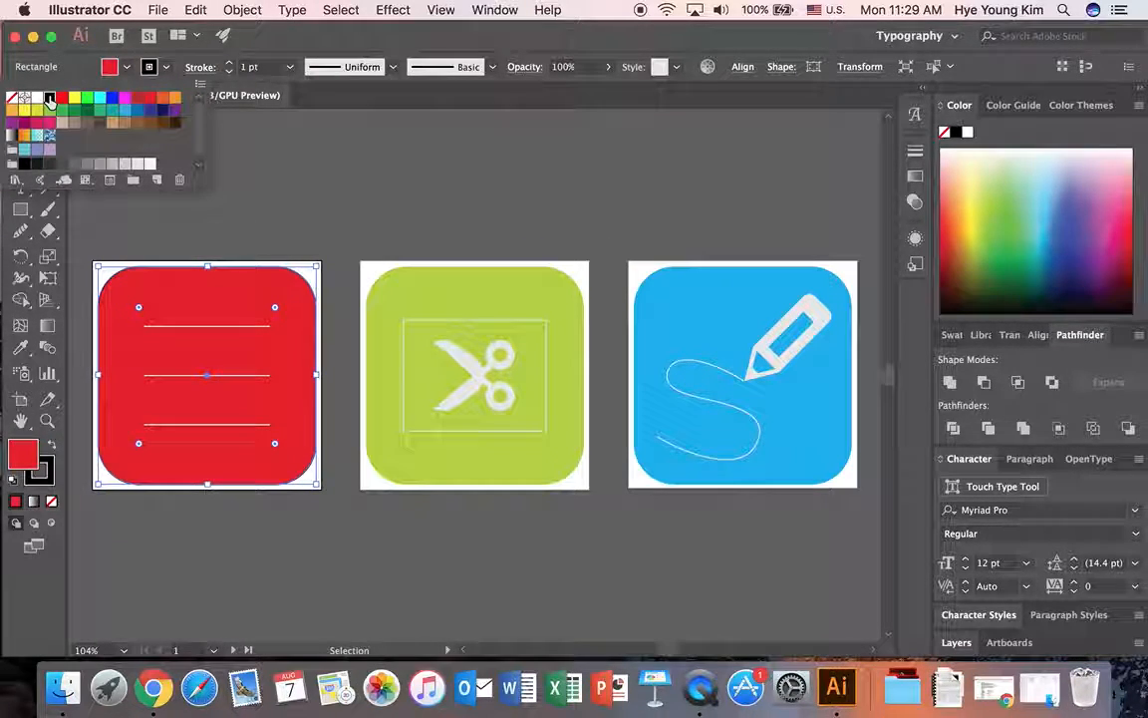
click(230, 65)
click(231, 66)
click(231, 65)
click(230, 66)
click(230, 65)
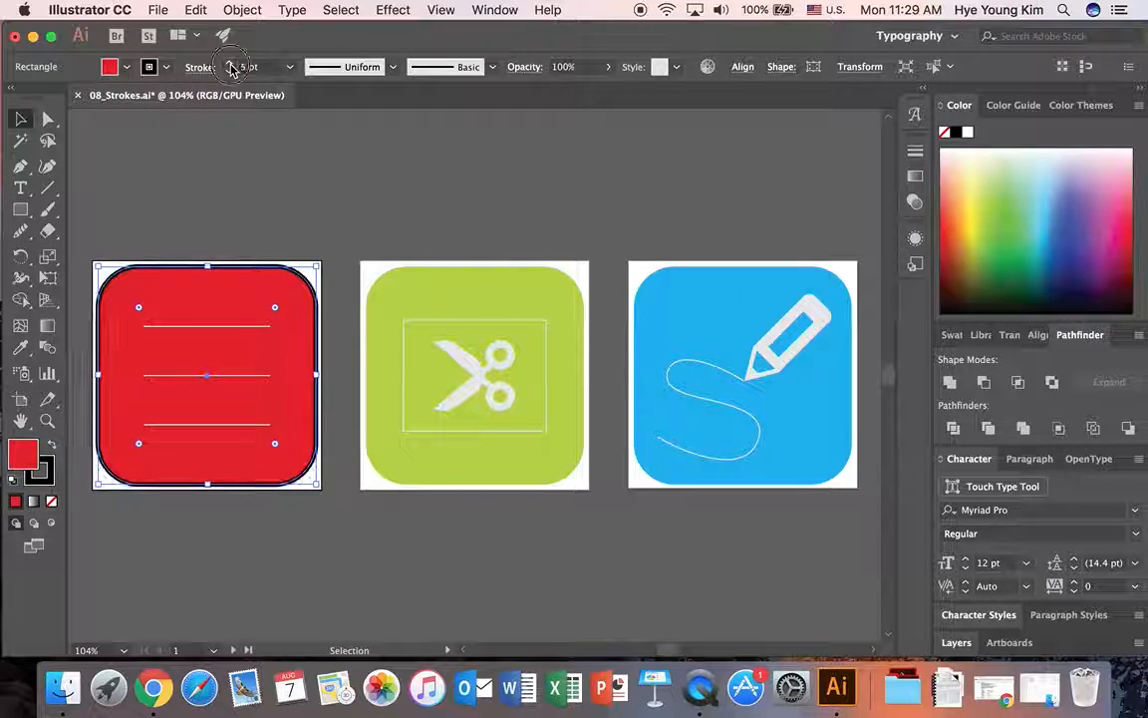
click(230, 65)
click(230, 66)
click(230, 66)
click(231, 65)
click(231, 66)
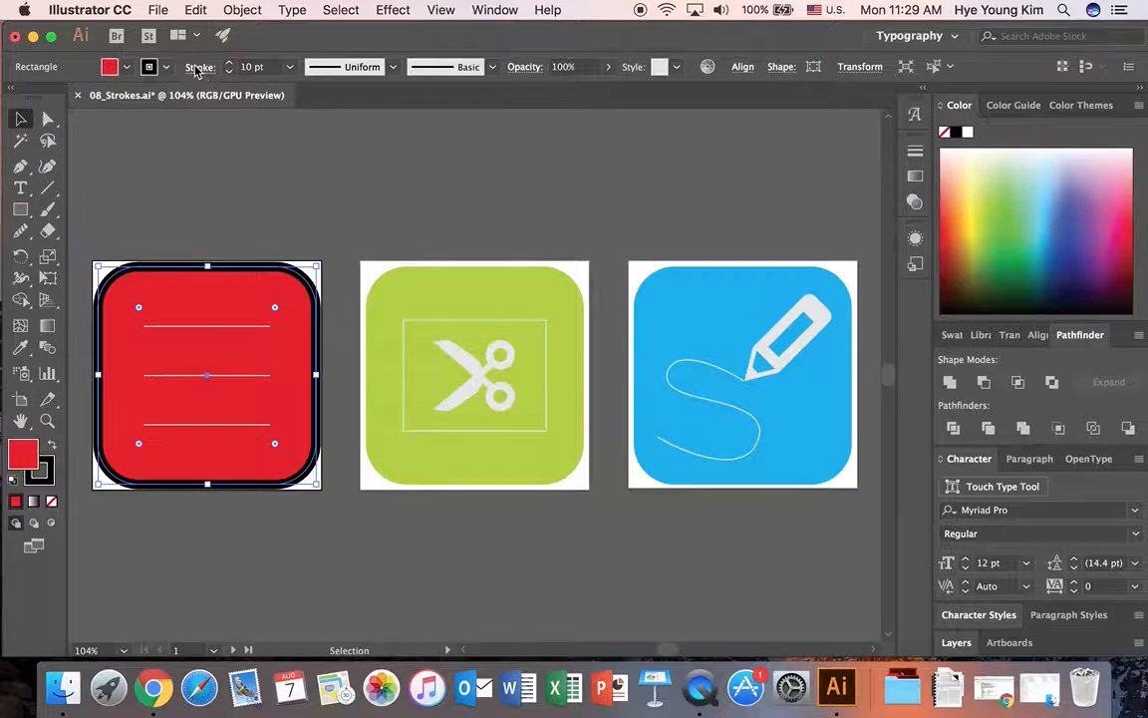
- Check the stroke alignment setting of the red rectangle's outline, then deselect it
click(196, 70)
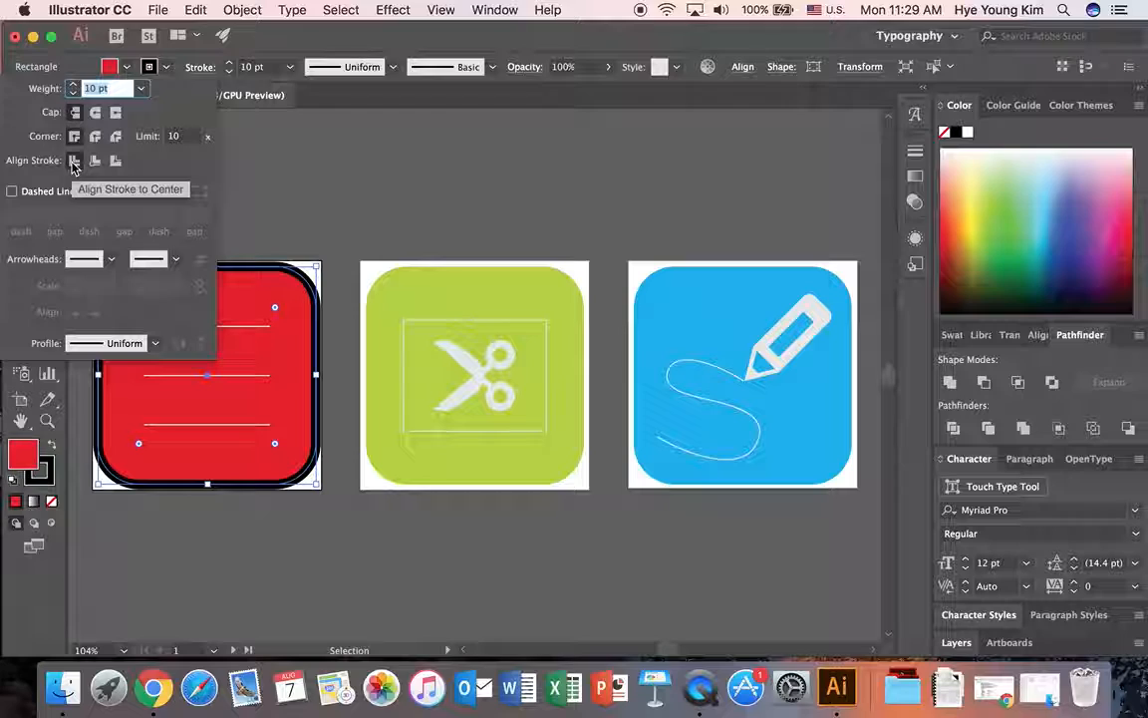
click(297, 188)
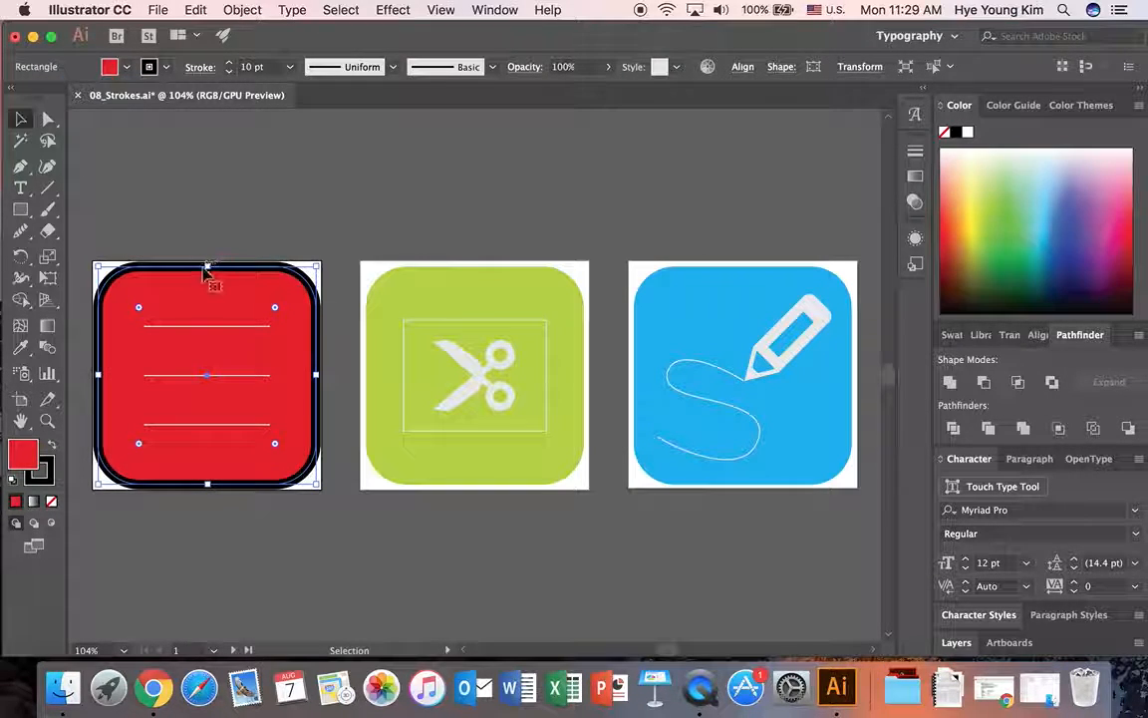
click(264, 238)
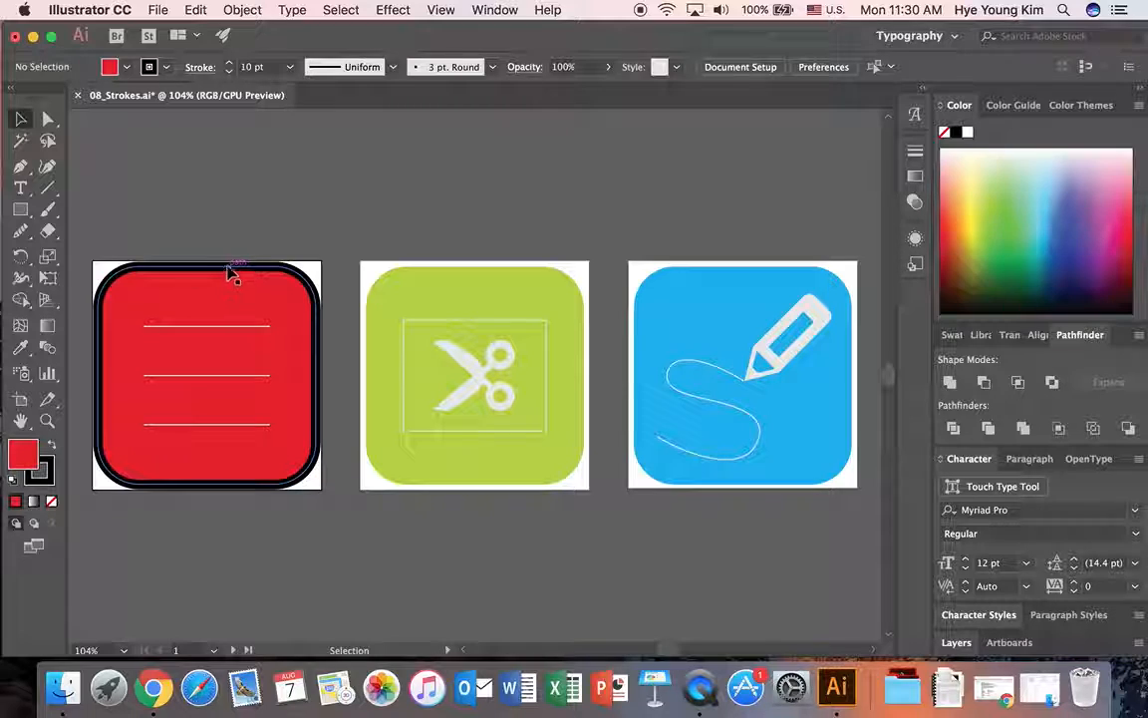
- Give the green rounded rectangle a black stroke with a weight of 10 pt
click(376, 289)
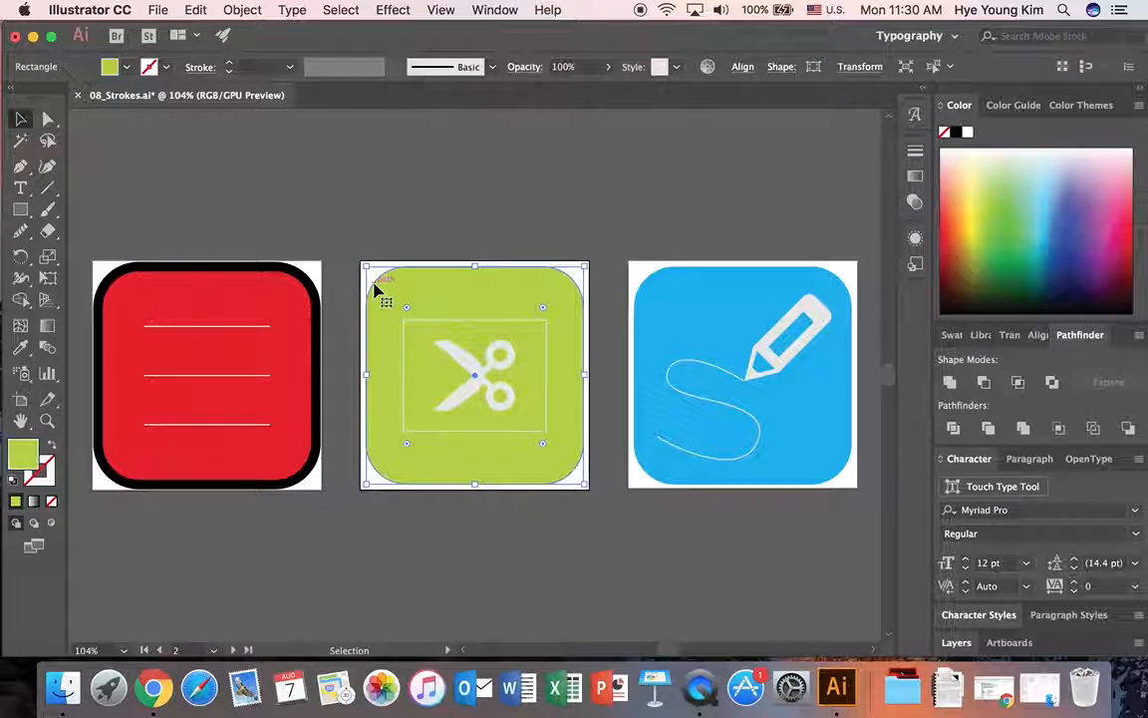
click(168, 69)
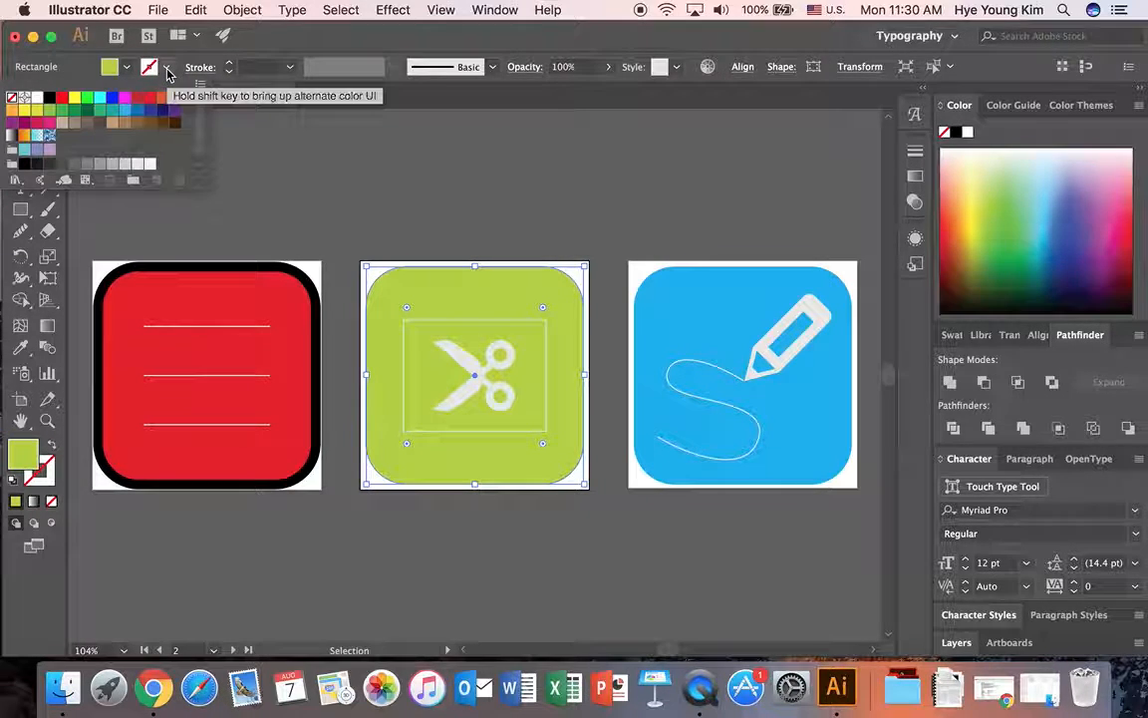
click(50, 100)
click(230, 66)
click(231, 65)
click(230, 65)
click(230, 65)
click(230, 64)
click(230, 64)
click(231, 63)
click(230, 65)
click(230, 65)
click(230, 65)
click(230, 64)
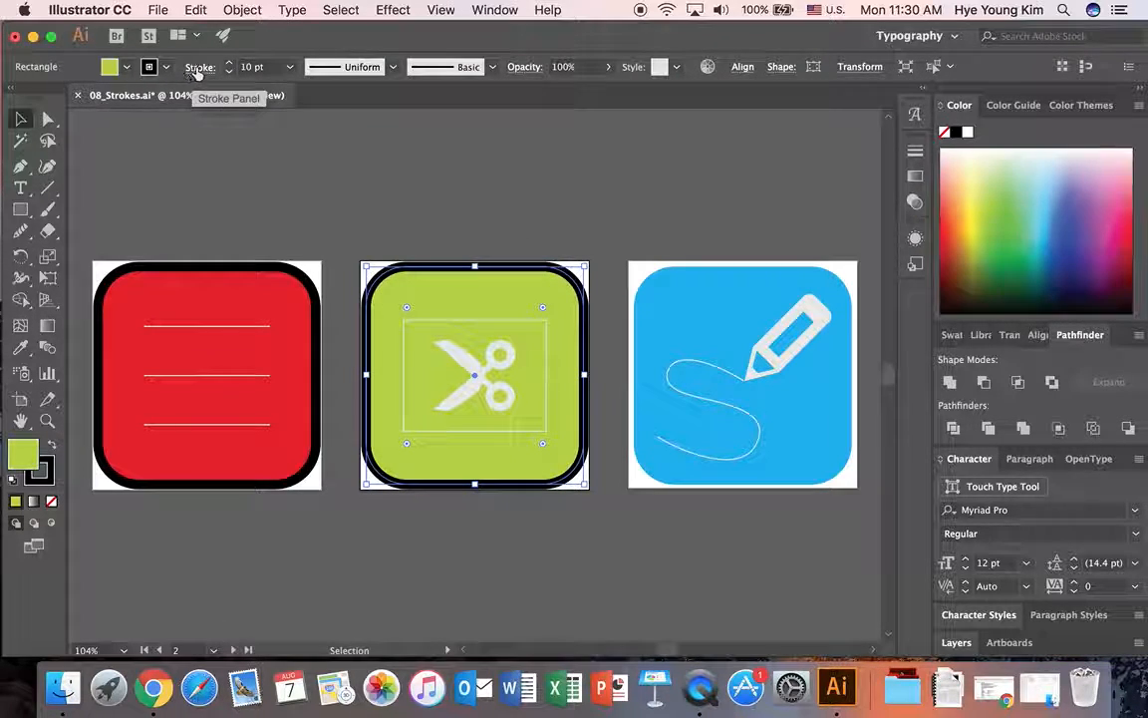
- Align the green rectangle's stroke to the inside of its path
click(198, 68)
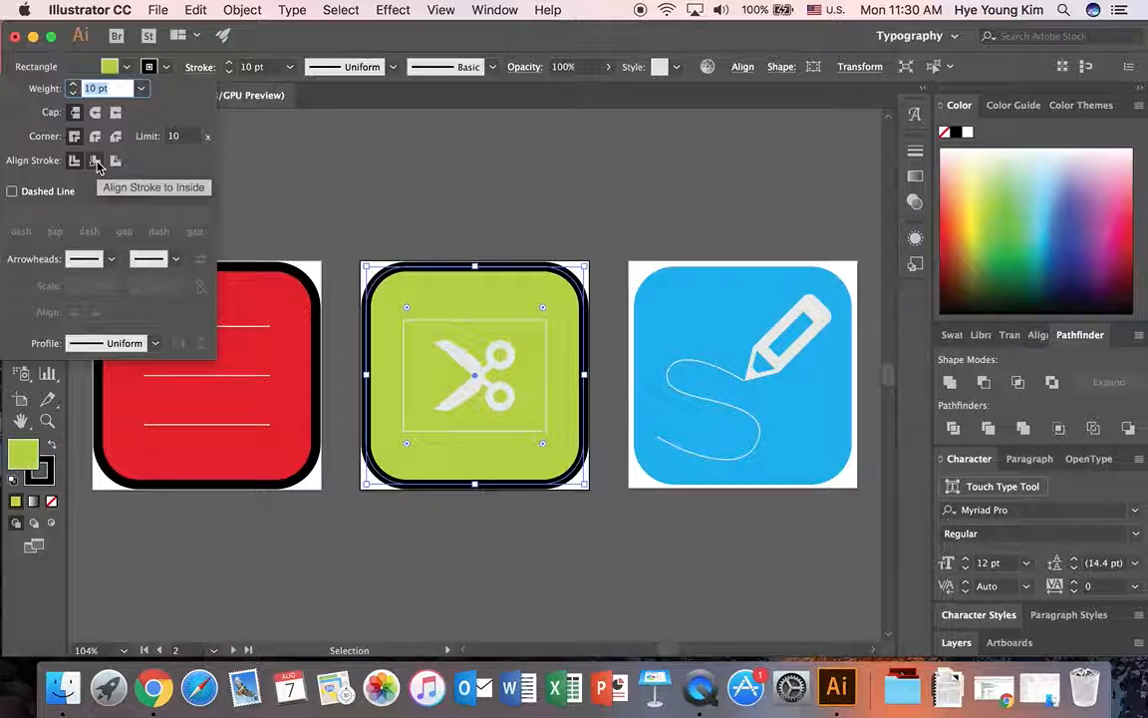
click(96, 162)
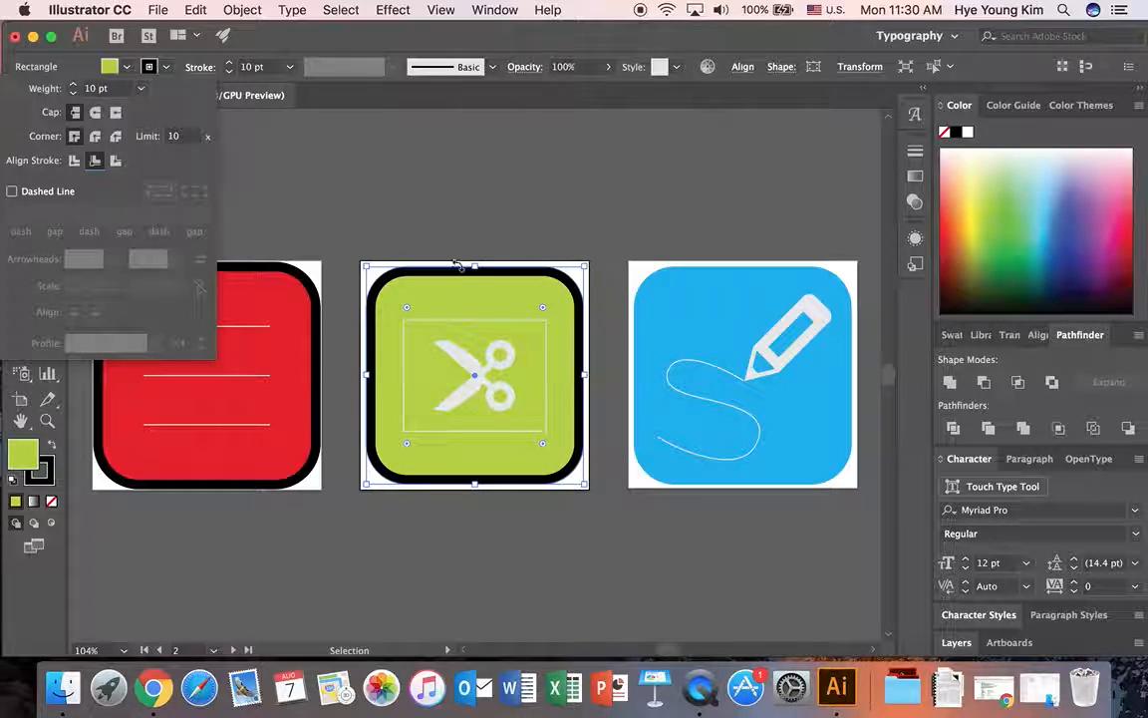
click(302, 155)
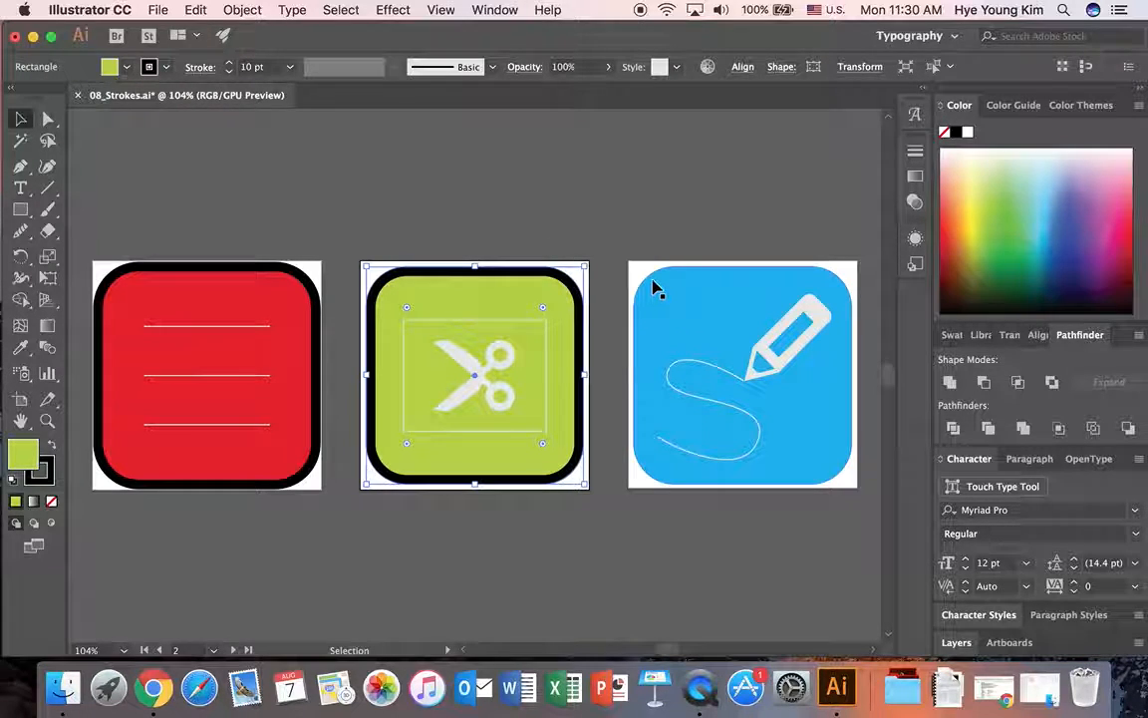
- Give the blue rounded rectangle a black stroke with a weight of 10 pt
click(653, 289)
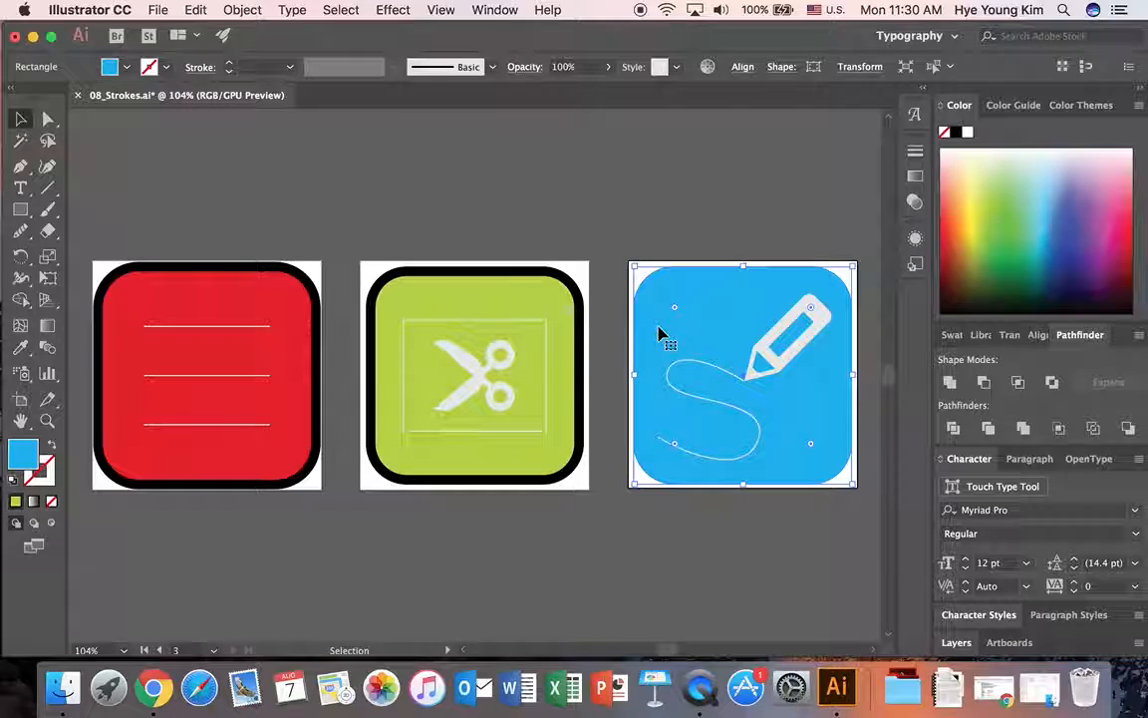
click(126, 66)
click(49, 96)
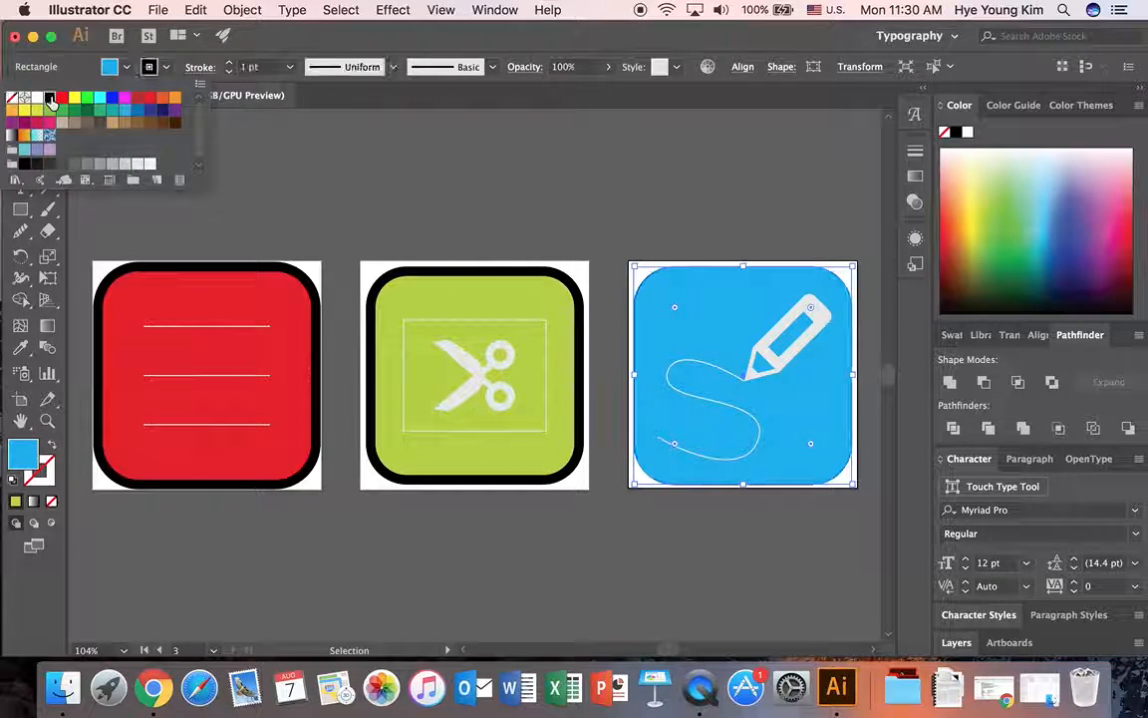
click(230, 66)
click(230, 64)
click(230, 63)
click(230, 64)
click(231, 64)
click(230, 64)
click(230, 64)
click(231, 64)
click(230, 63)
click(230, 63)
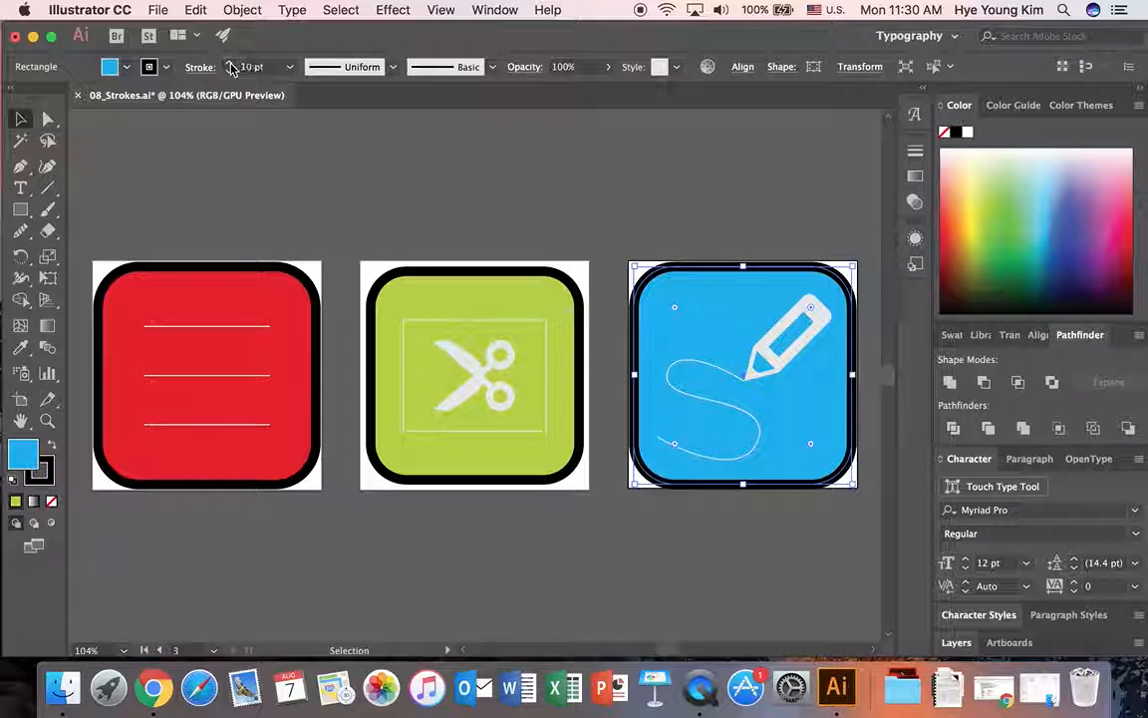
- Align the blue rectangle's stroke to the outside of its path and deselect it
click(199, 67)
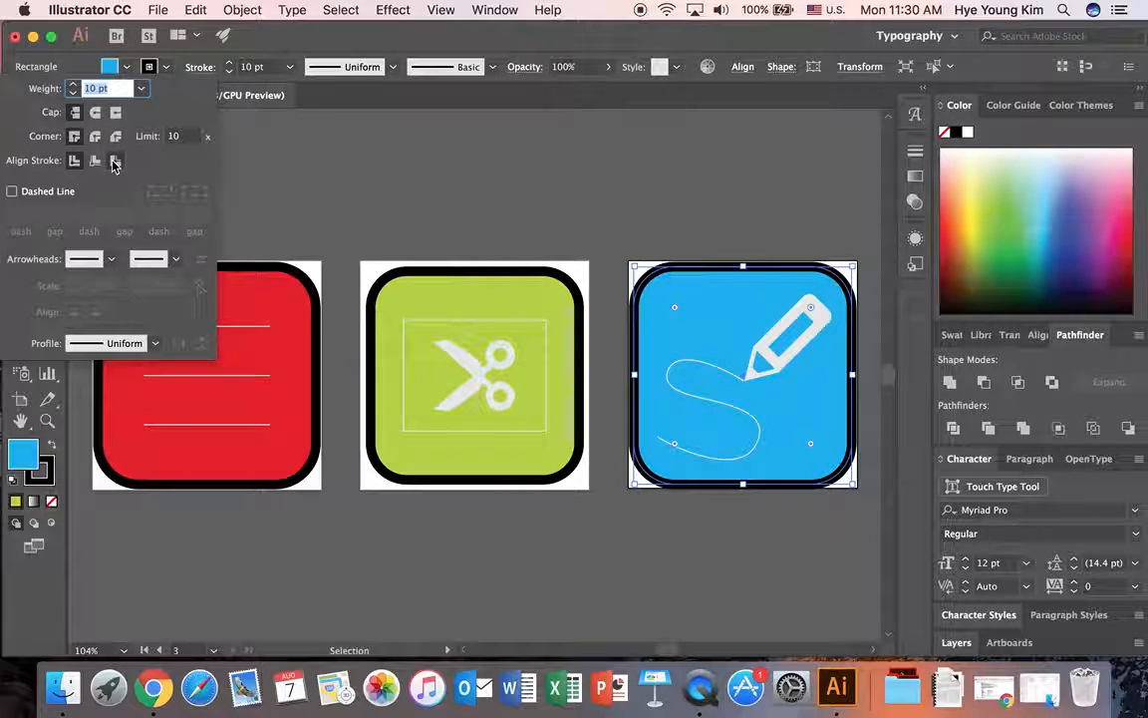
click(115, 161)
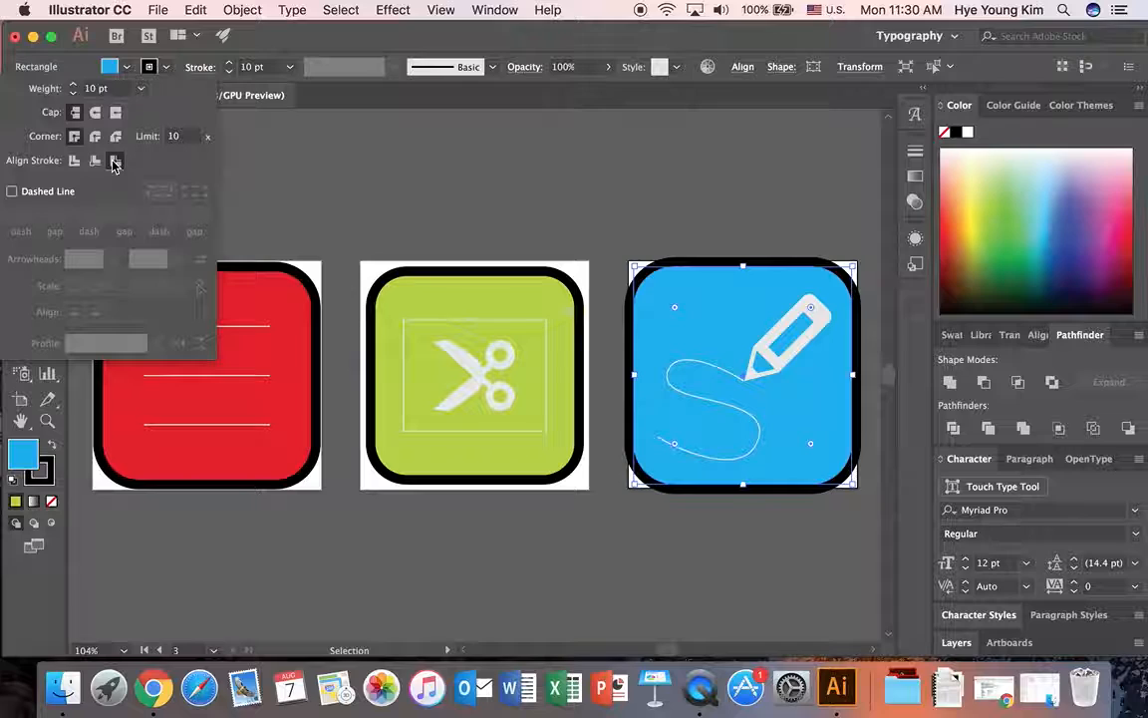
click(504, 208)
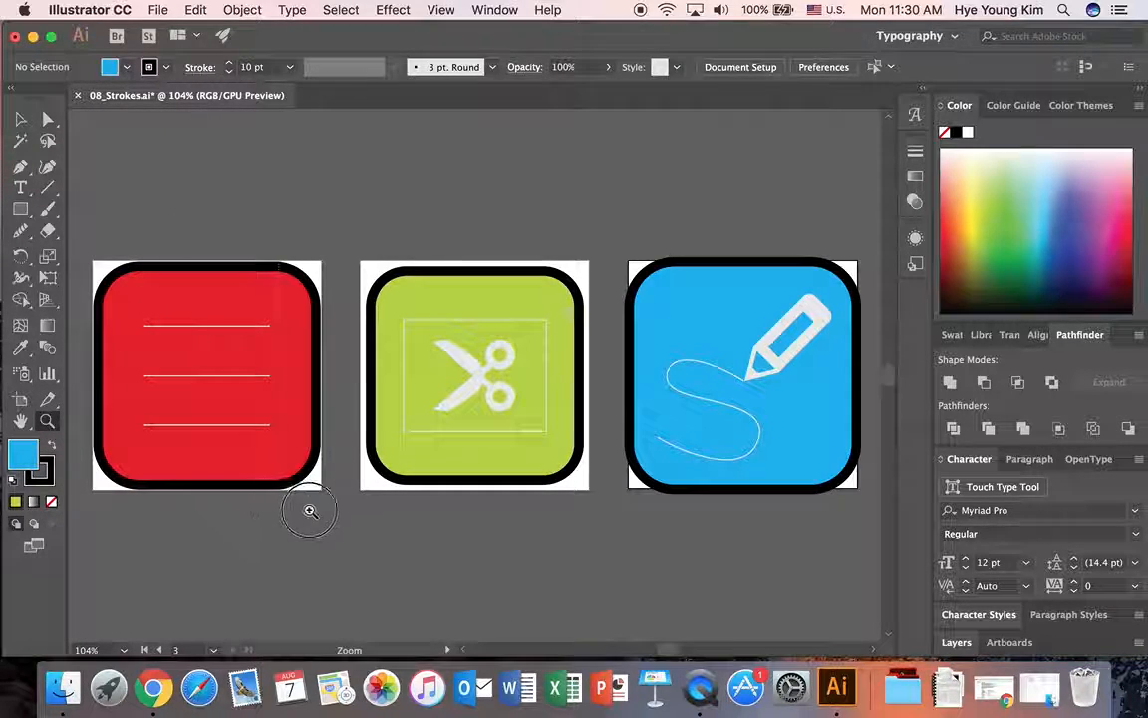
- Select the three horizontal lines inside the red icon and set their stroke weight to 20 pt
drag(80, 243, 340, 517)
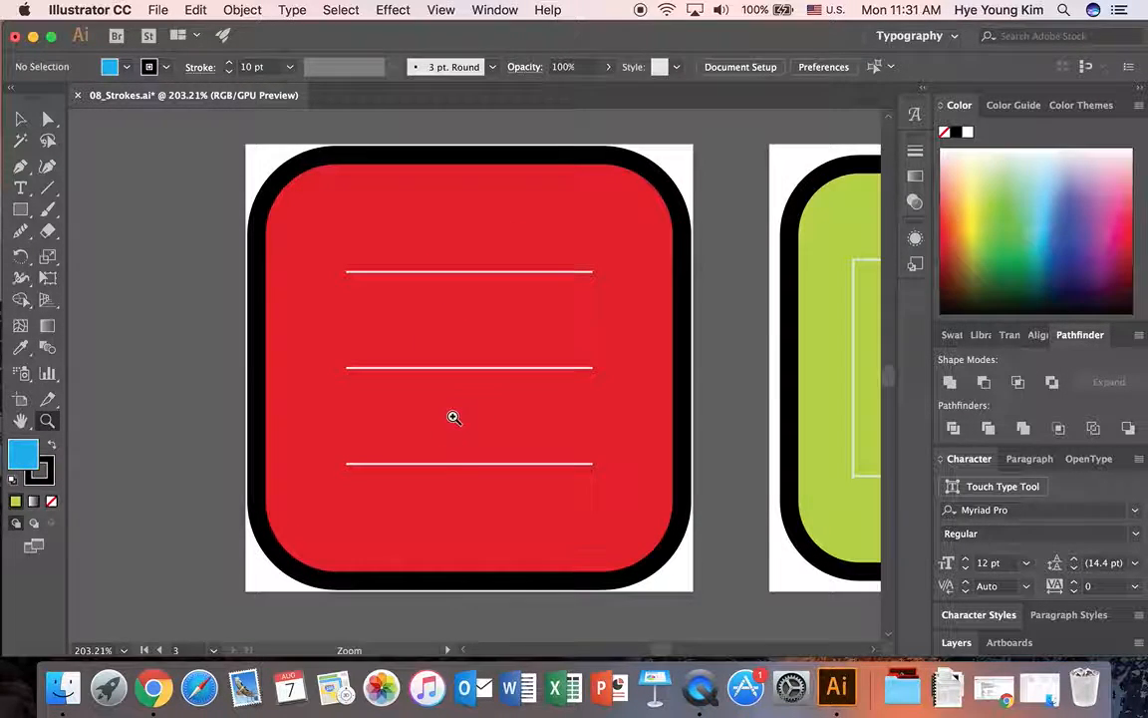
click(18, 120)
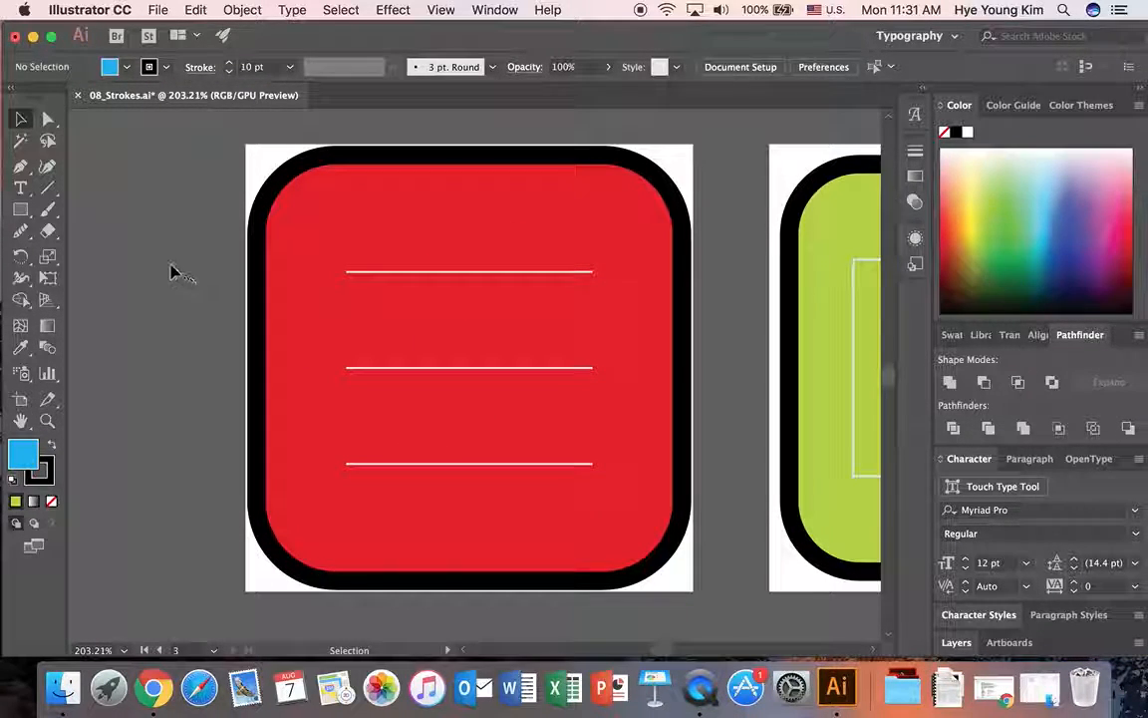
click(470, 272)
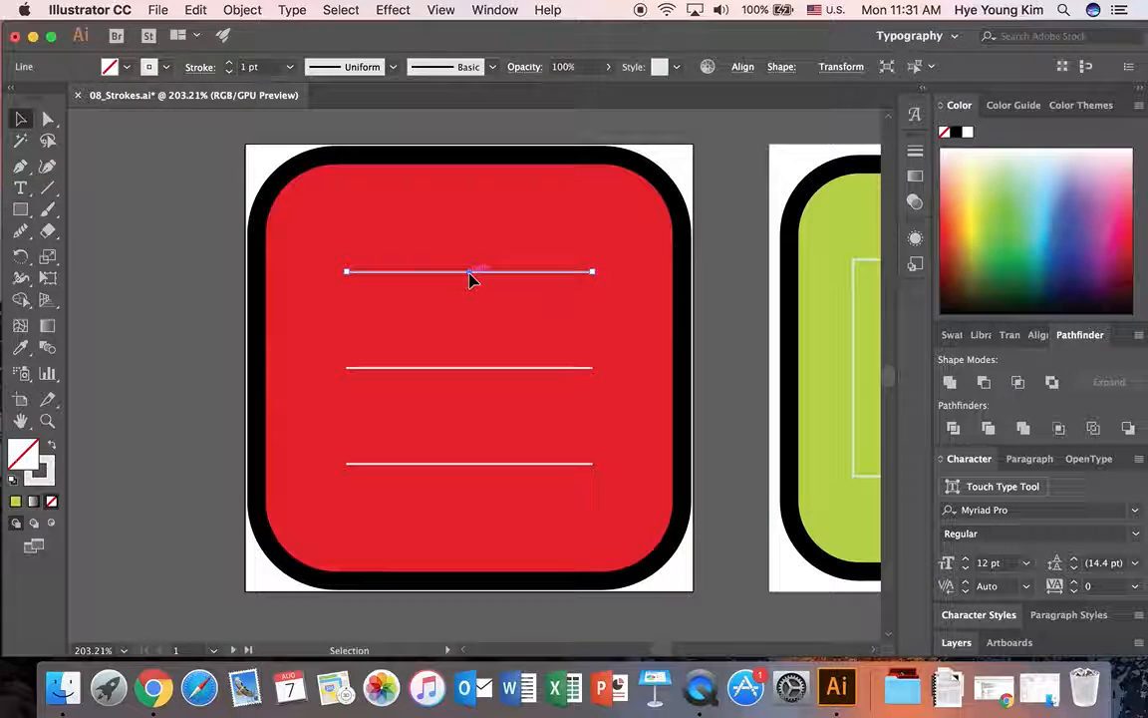
shift+click(481, 369)
shift+click(466, 464)
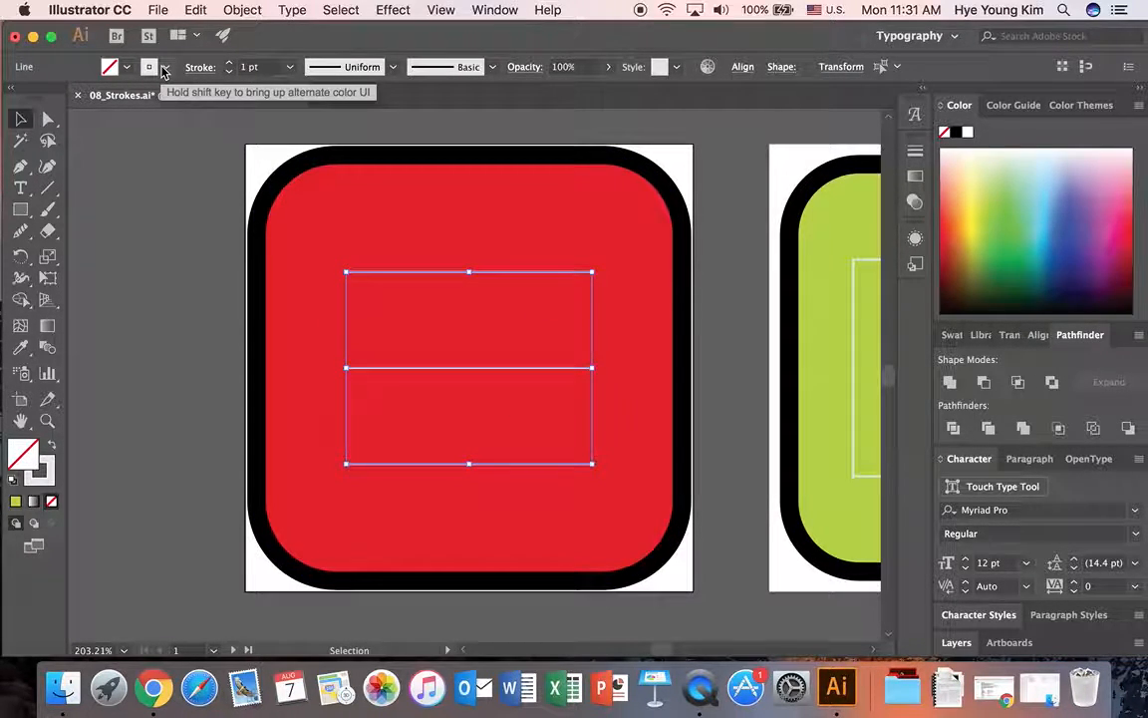
click(229, 63)
click(229, 63)
click(230, 62)
click(229, 63)
click(230, 65)
click(231, 66)
click(231, 66)
click(230, 66)
click(230, 66)
click(230, 65)
click(230, 66)
click(230, 66)
click(230, 65)
click(230, 66)
click(231, 66)
click(231, 66)
click(230, 65)
click(230, 65)
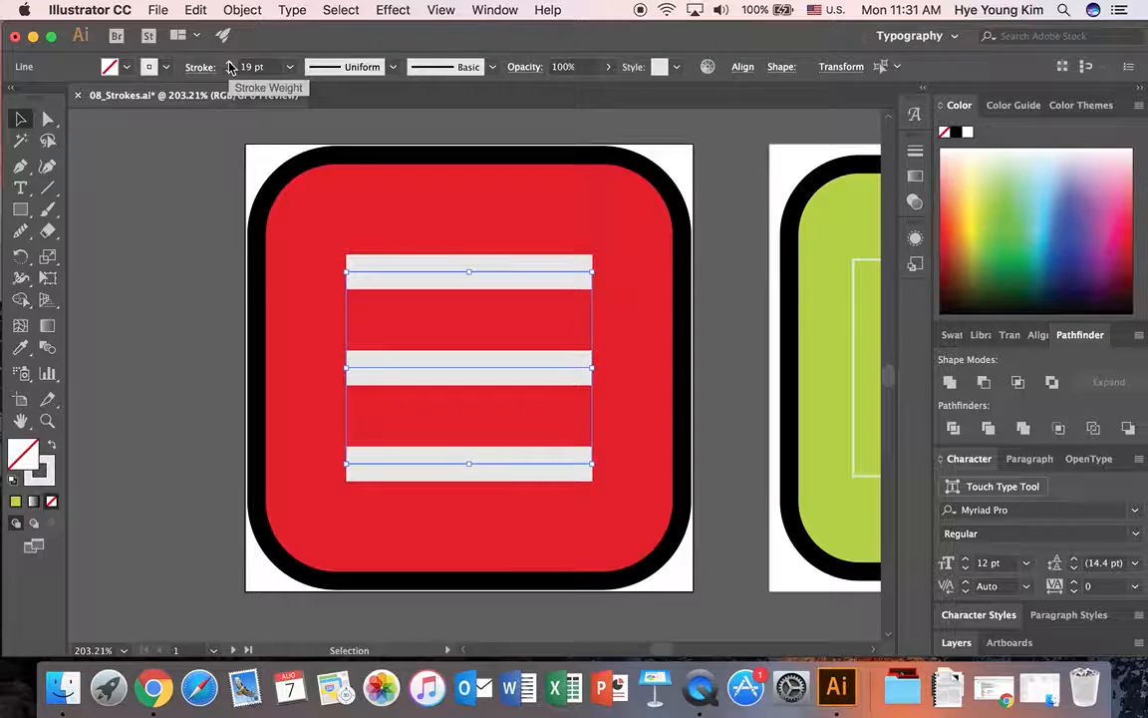
click(230, 66)
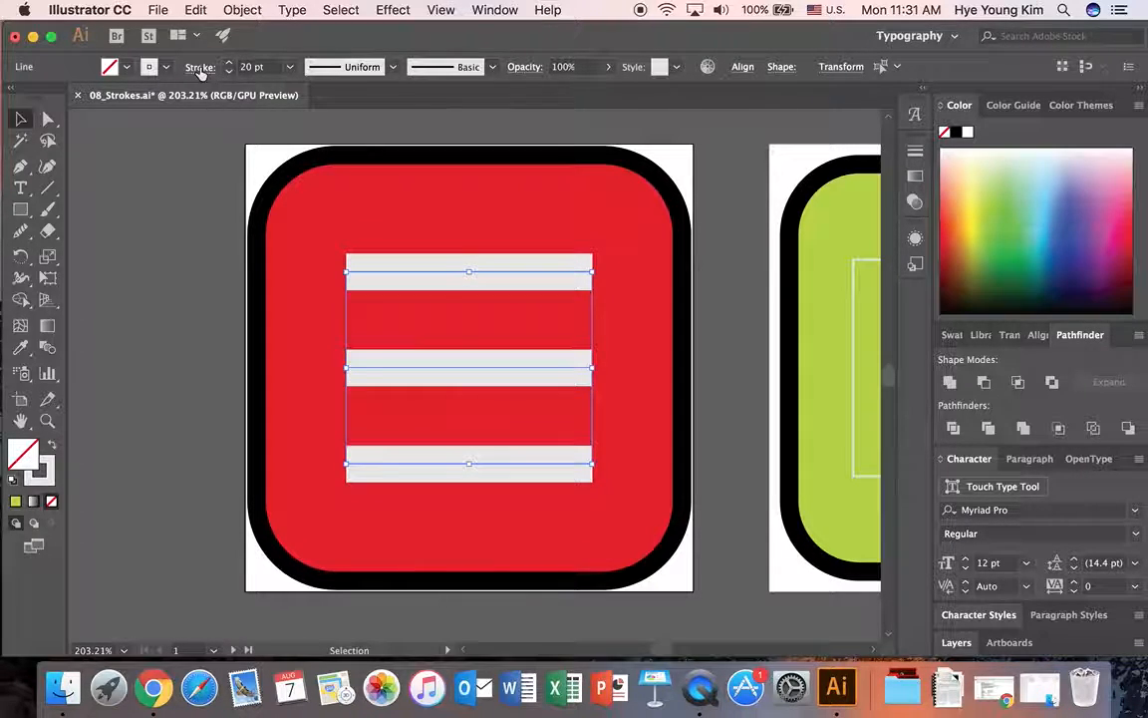
- Compare the cap styles on the red icon's three lines, settle on round caps and deselect the lines
click(201, 67)
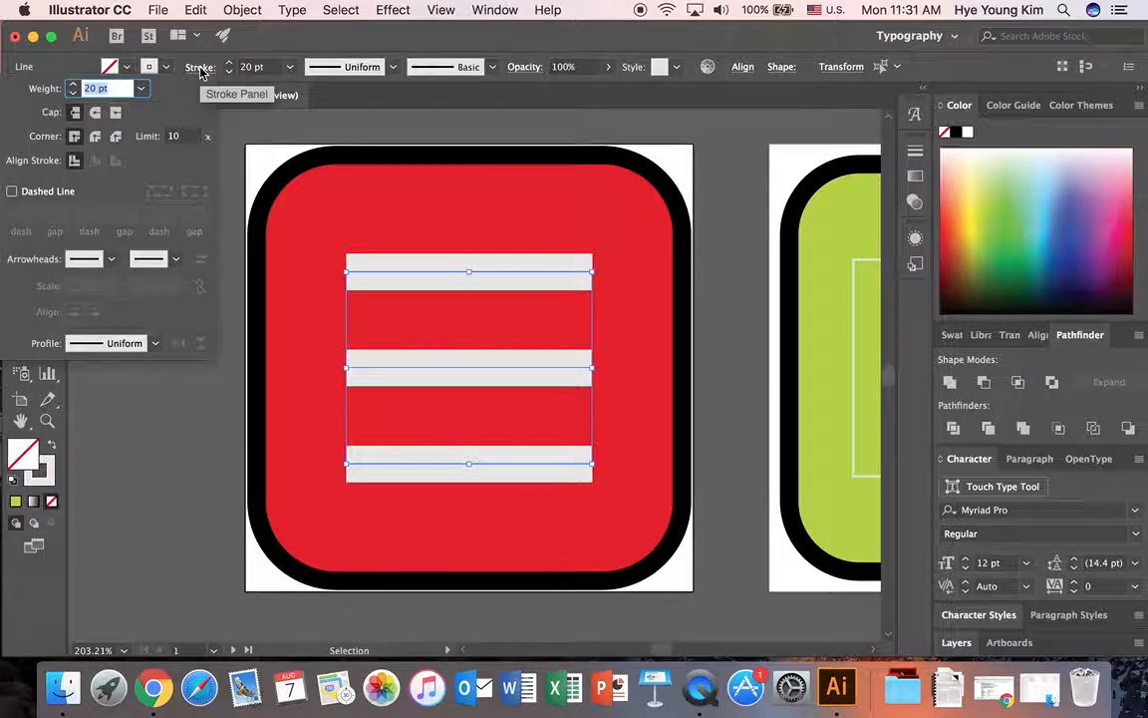
click(96, 113)
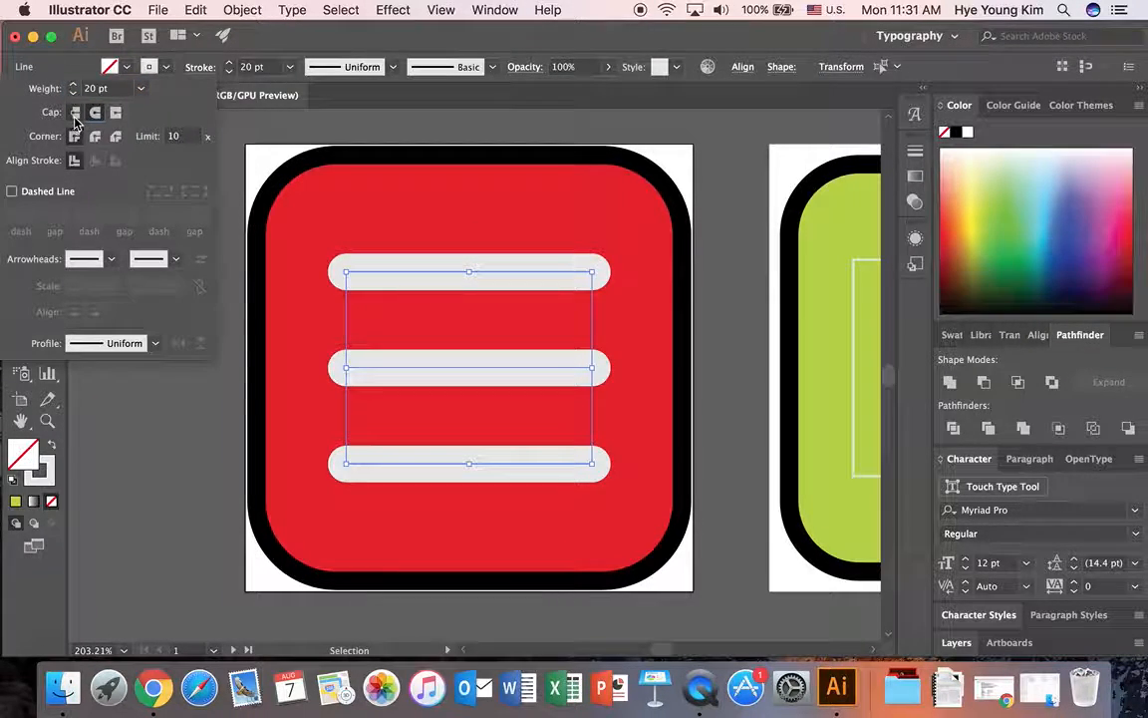
click(77, 114)
click(96, 113)
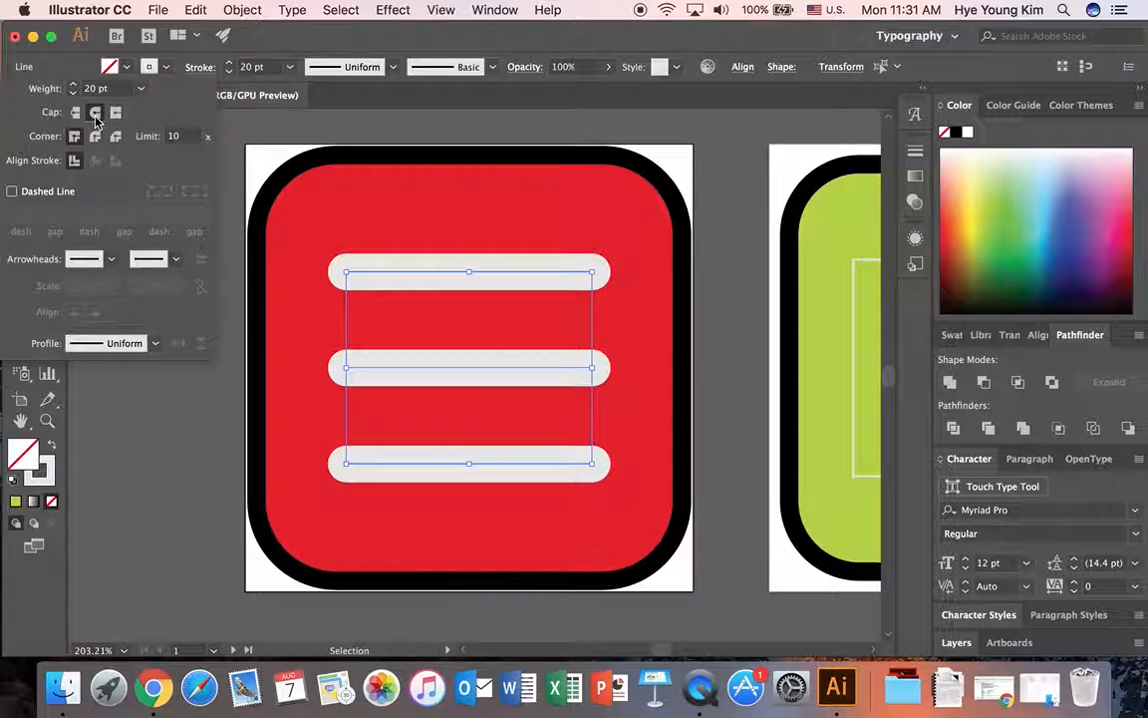
click(115, 113)
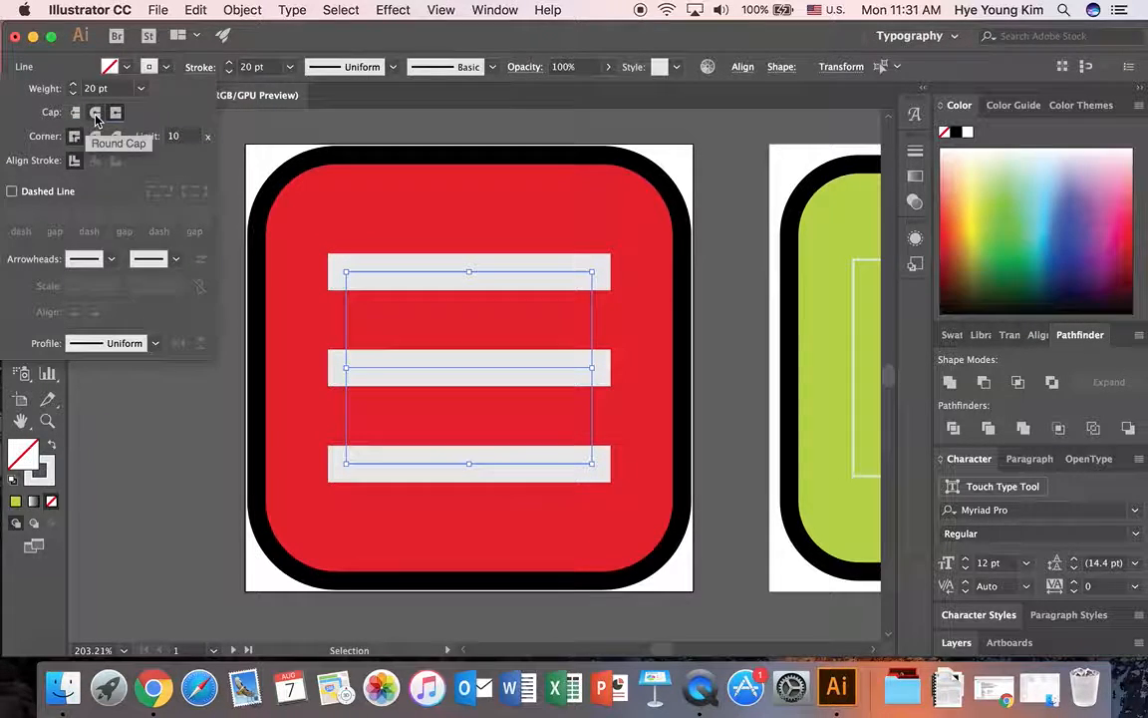
click(96, 113)
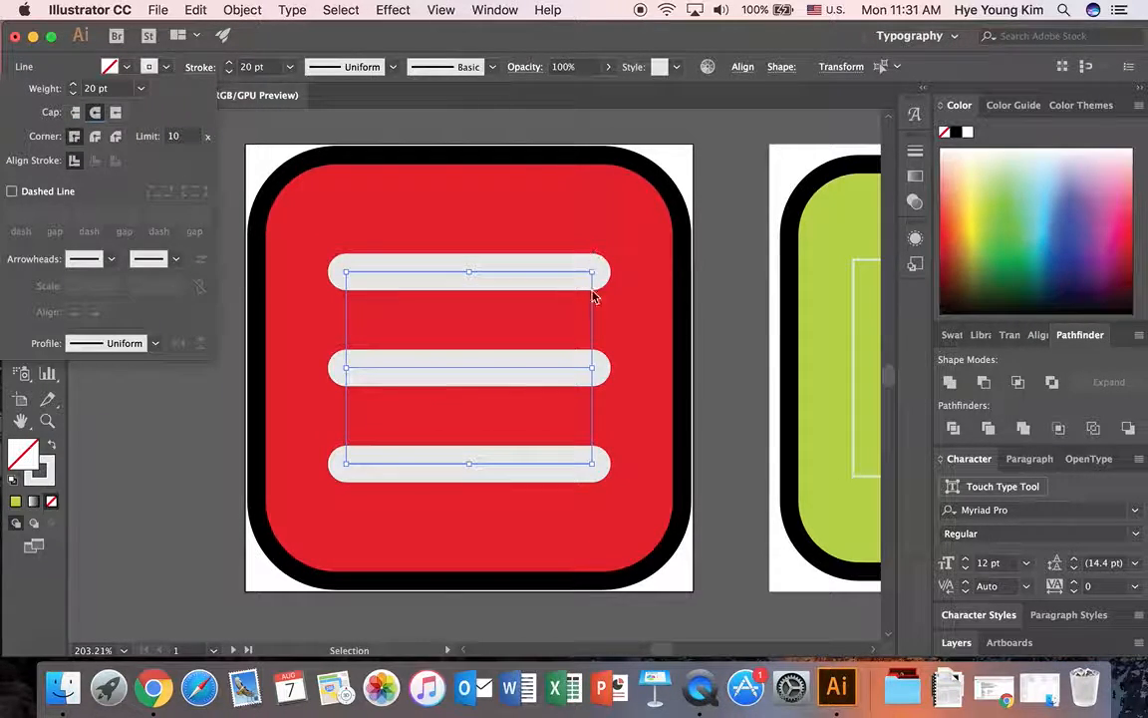
key(Escape)
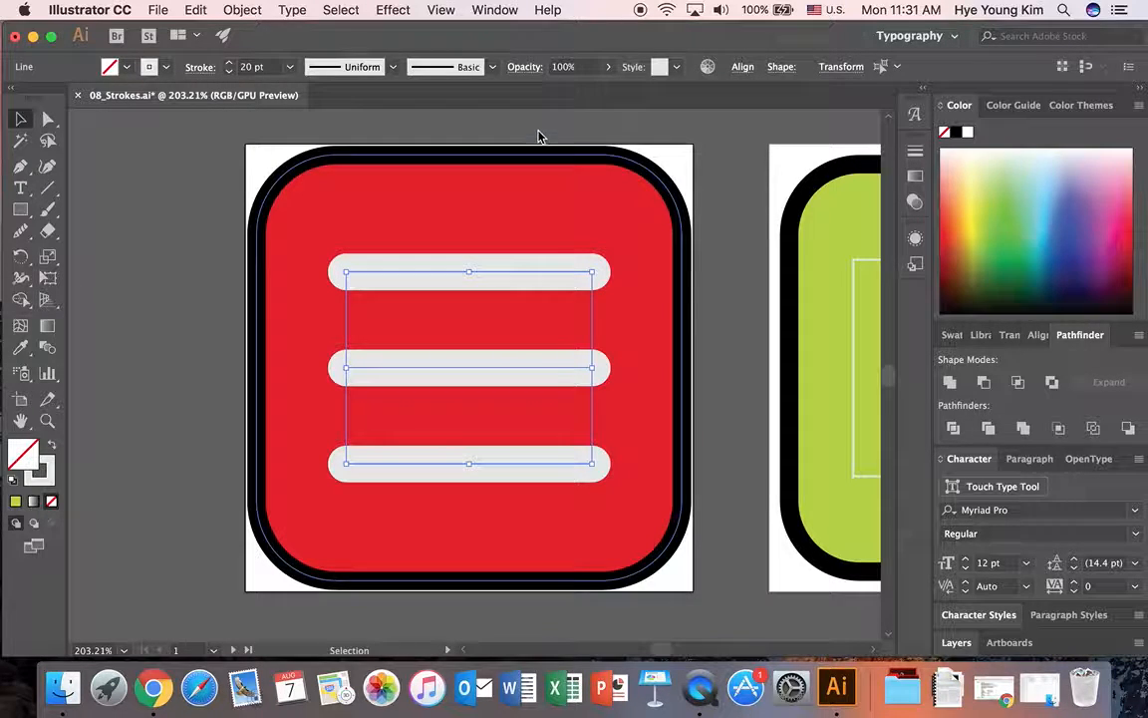
click(171, 409)
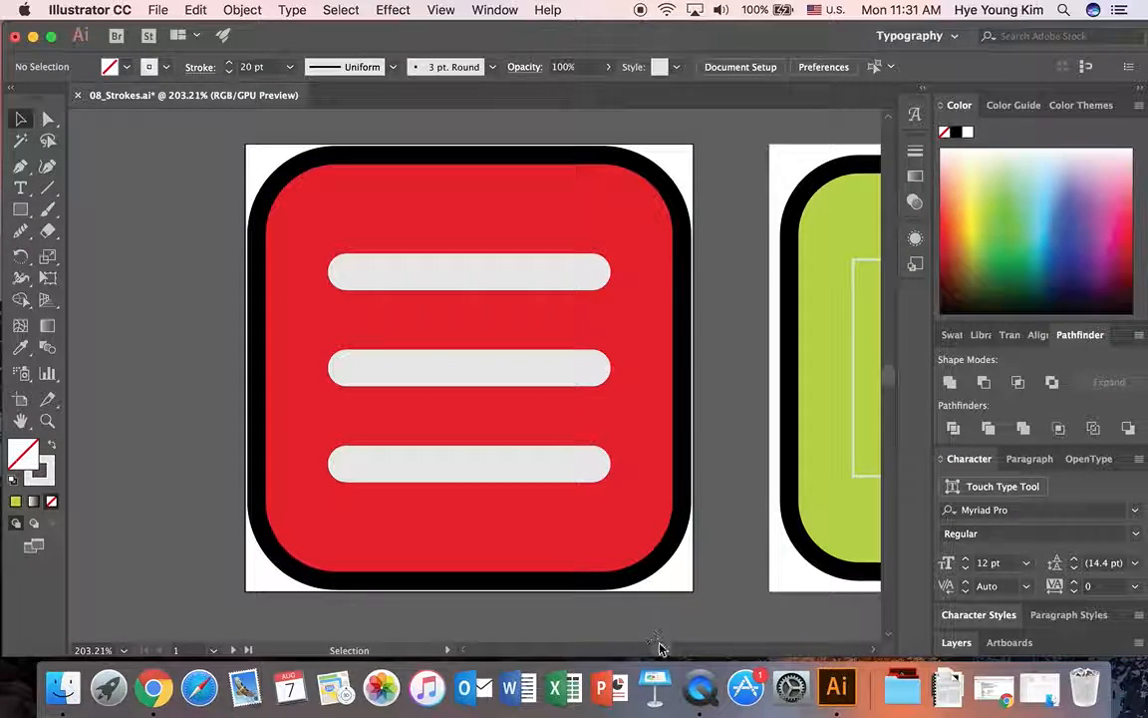
- Set the stroke weight of the thin rectangle around the scissors in the green icon to 15 pt
drag(660, 653, 661, 653)
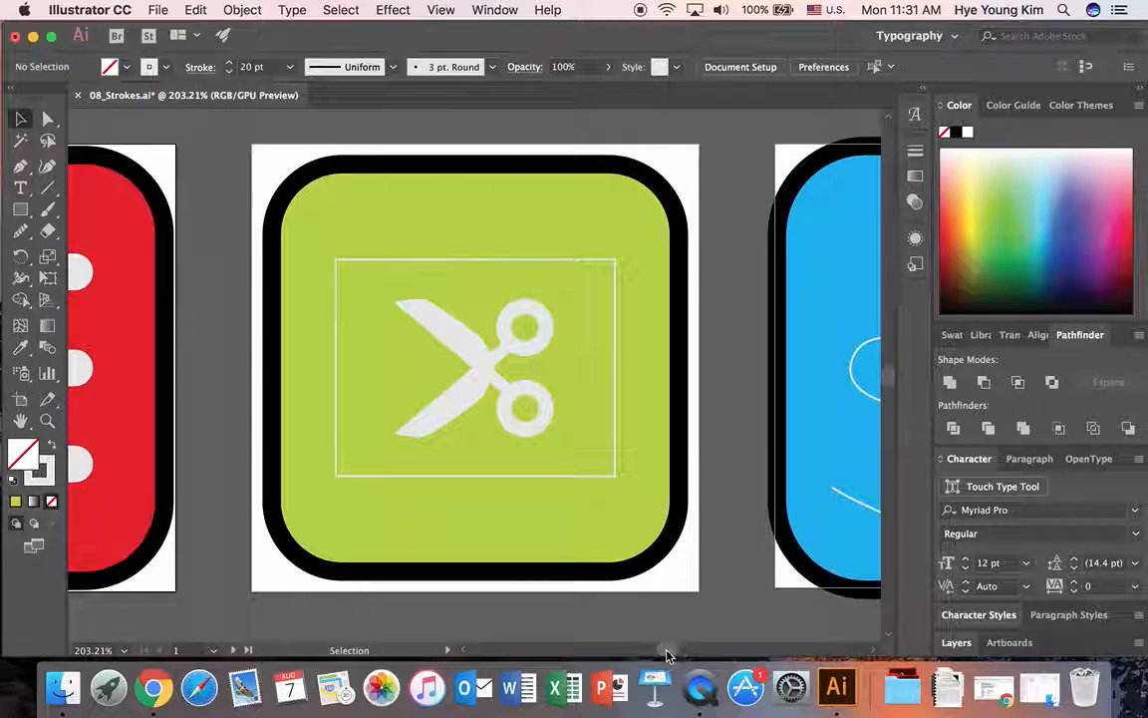
click(442, 265)
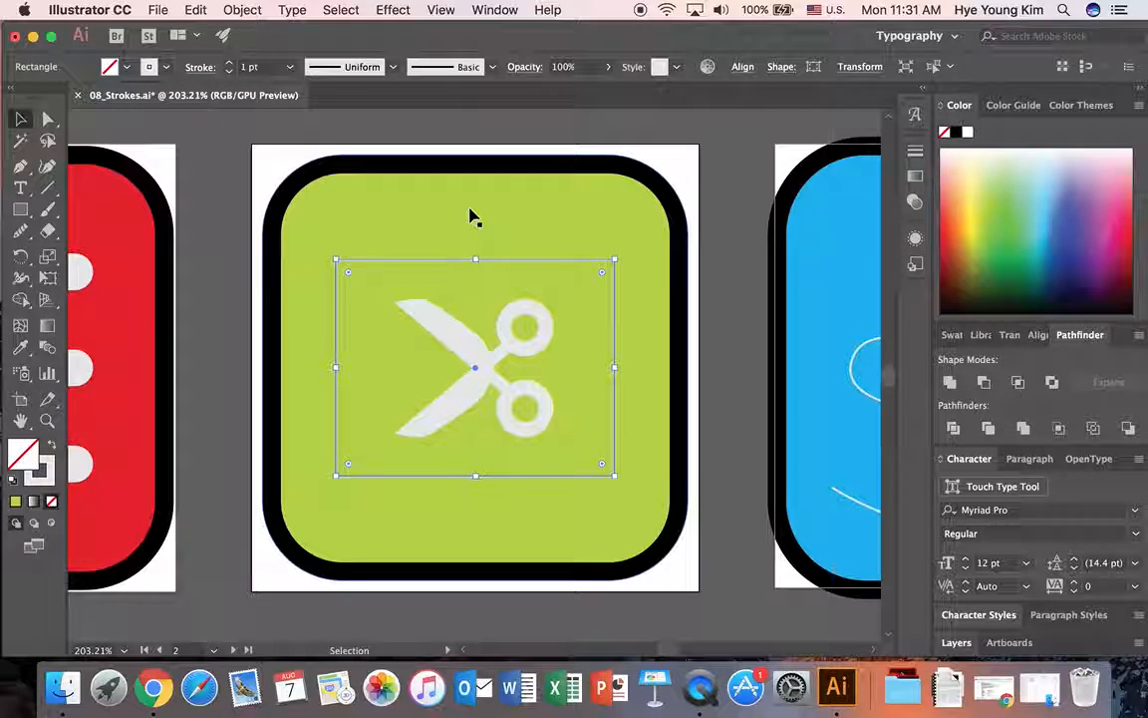
click(230, 64)
click(230, 64)
click(230, 63)
click(230, 64)
click(230, 65)
click(230, 65)
click(230, 65)
click(230, 64)
click(230, 65)
click(230, 65)
click(230, 65)
click(230, 65)
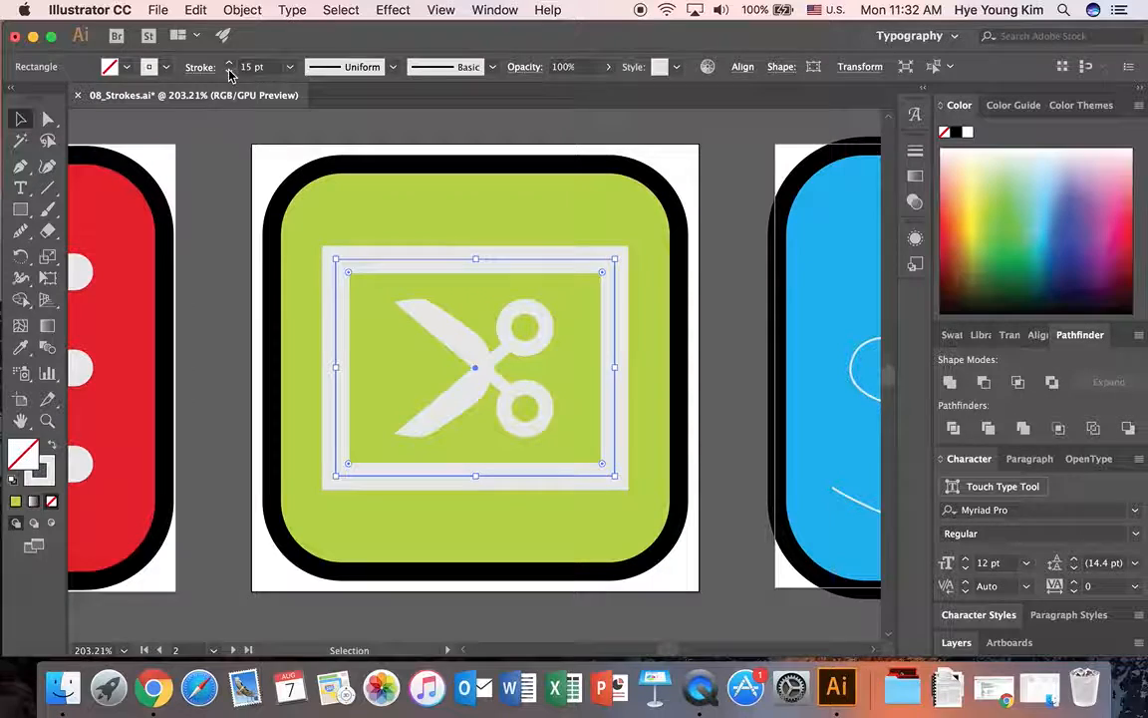
- Make the scissors rectangle's stroke a dashed line with the dashes aligned to its corners
click(199, 68)
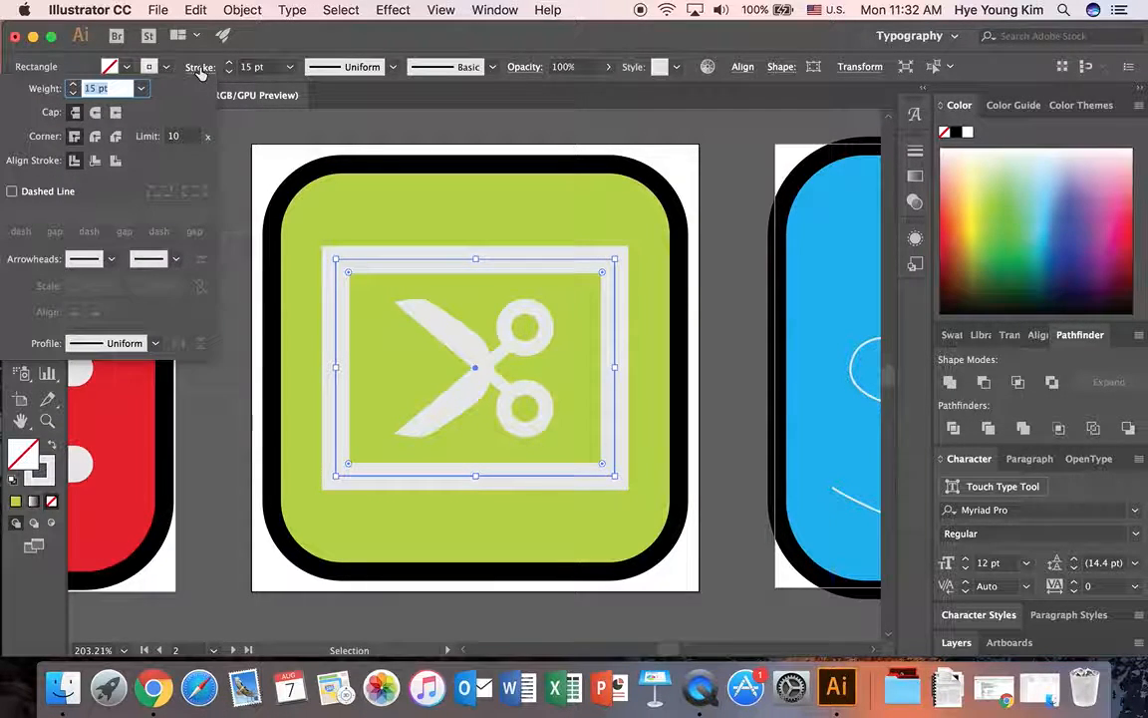
click(12, 190)
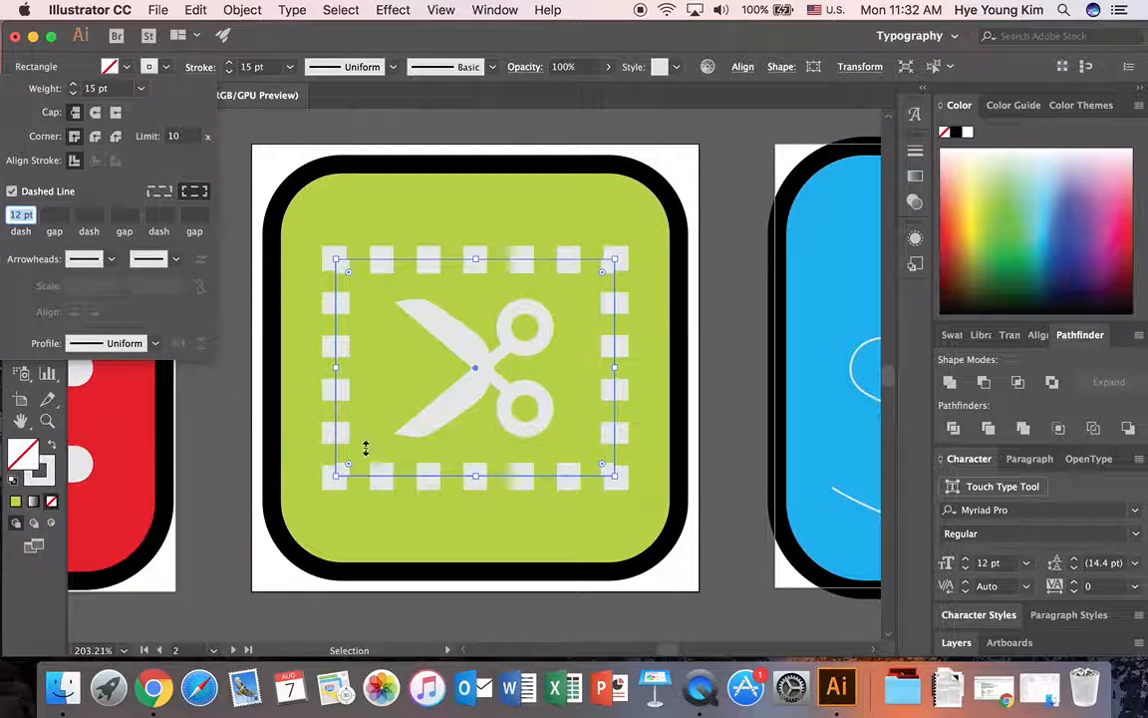
click(157, 192)
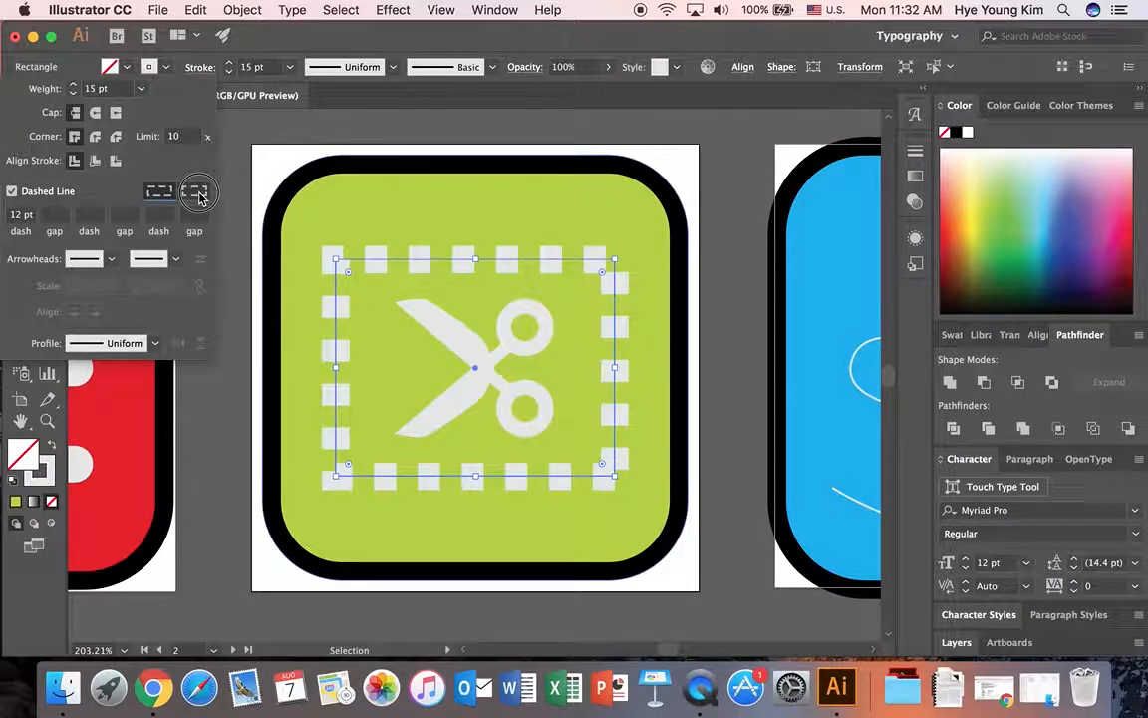
click(196, 192)
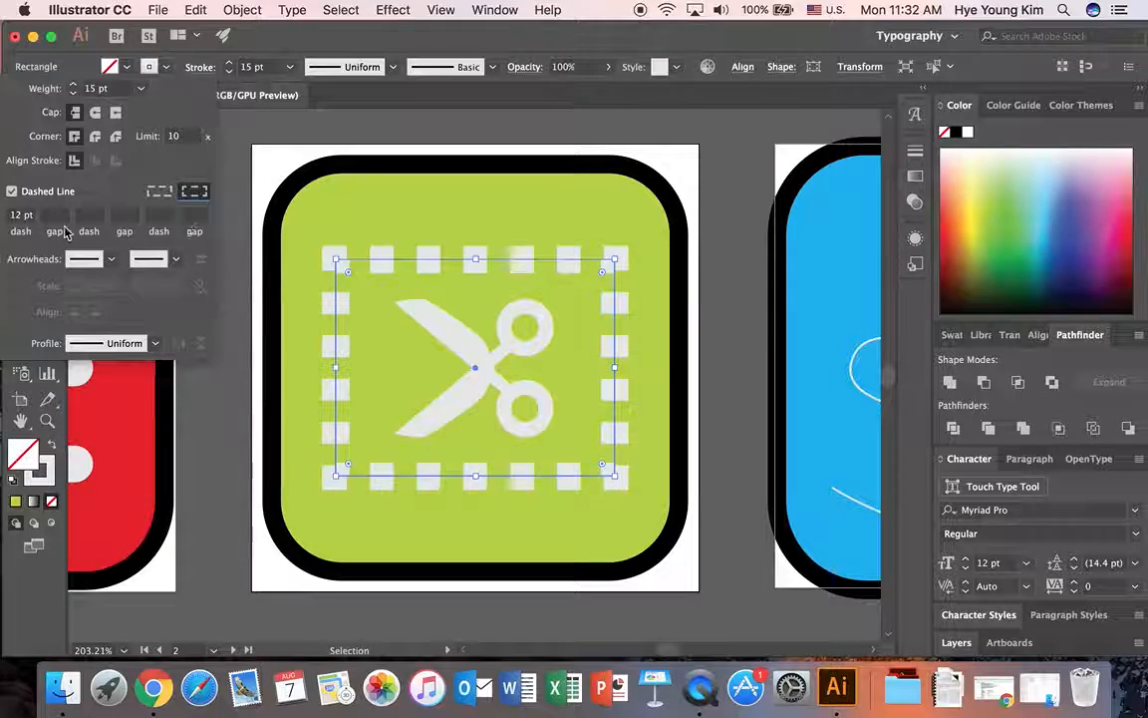
- Set the rectangle's dashes to 20 pt with 7 pt gaps, give it round corner joins and deselect it
click(24, 216)
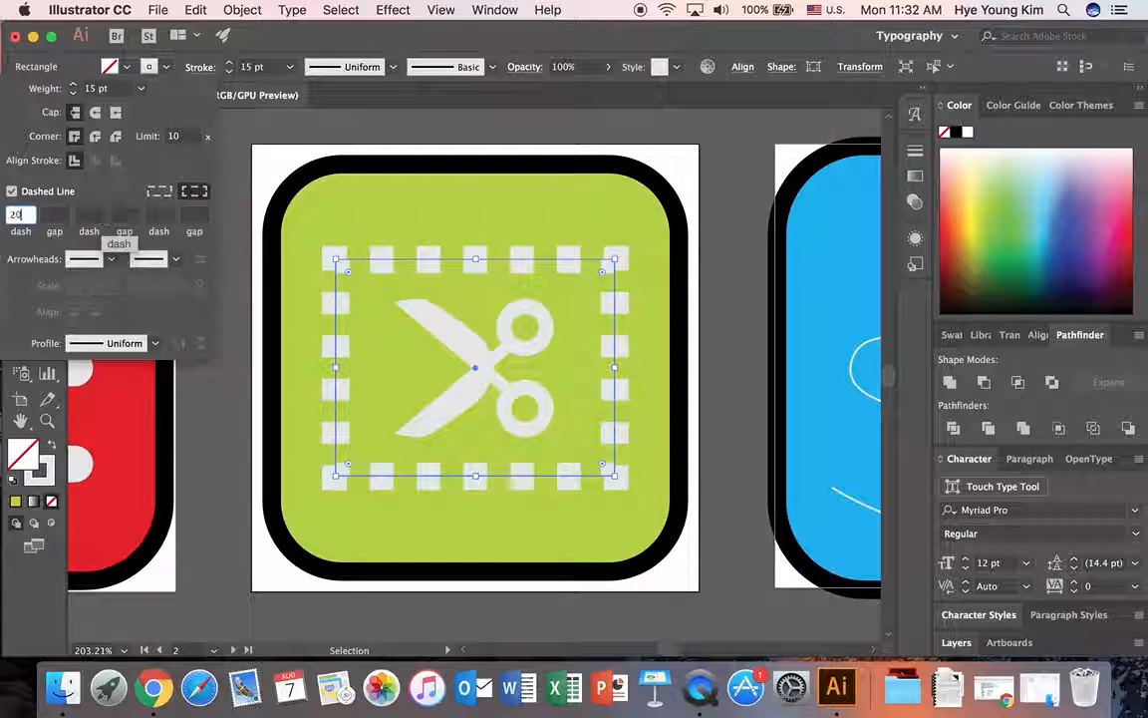
text(20)
click(59, 218)
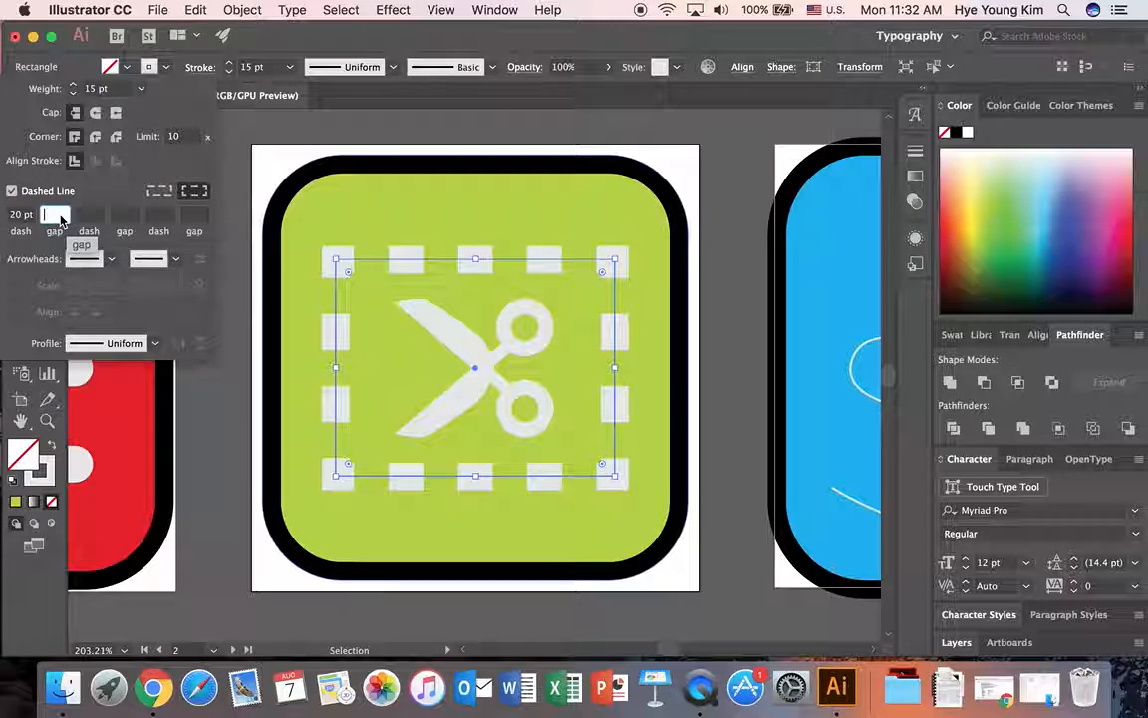
text(7 p)
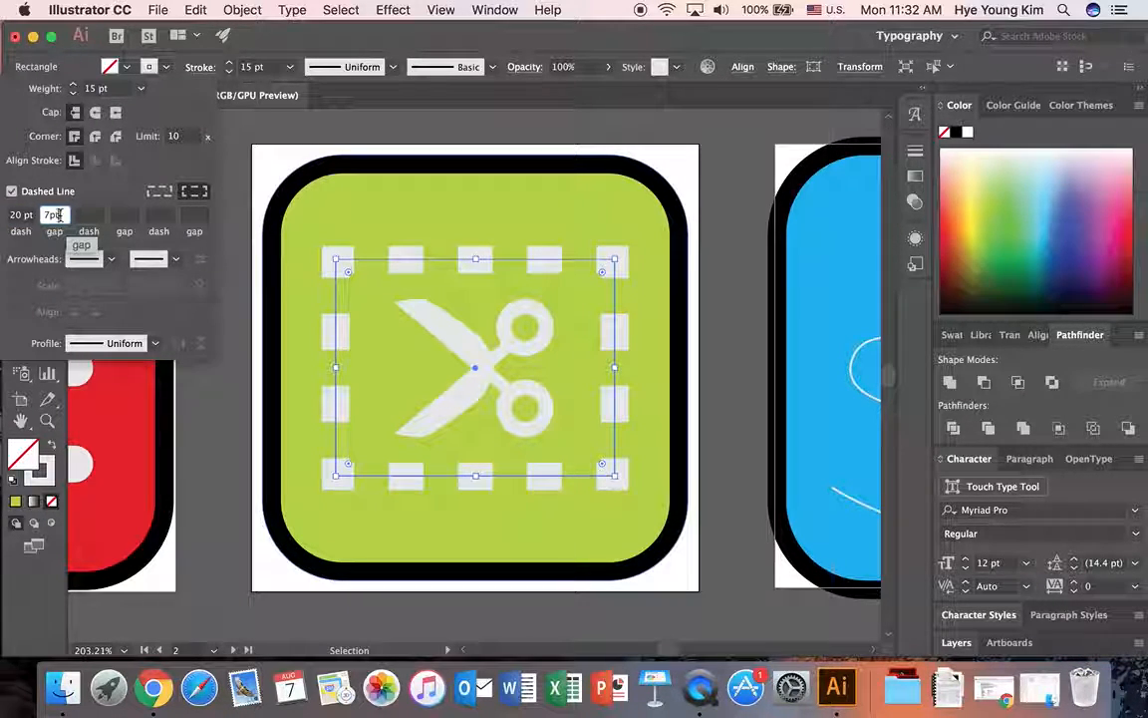
text(t)
key(Tab)
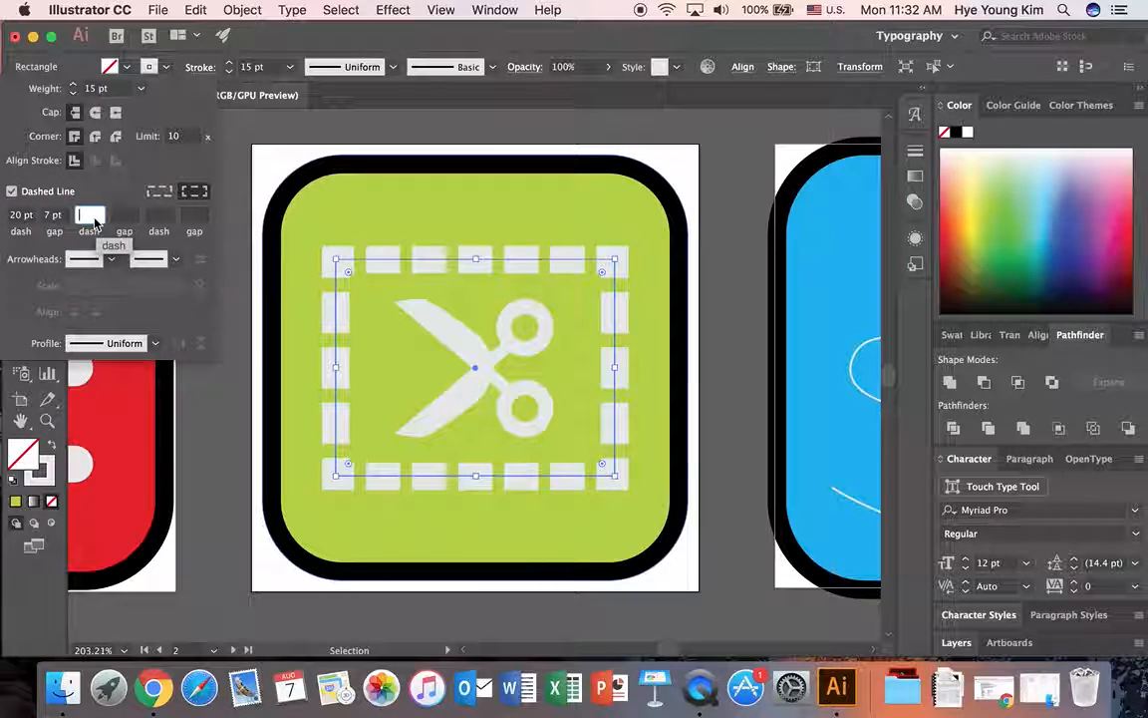
click(94, 140)
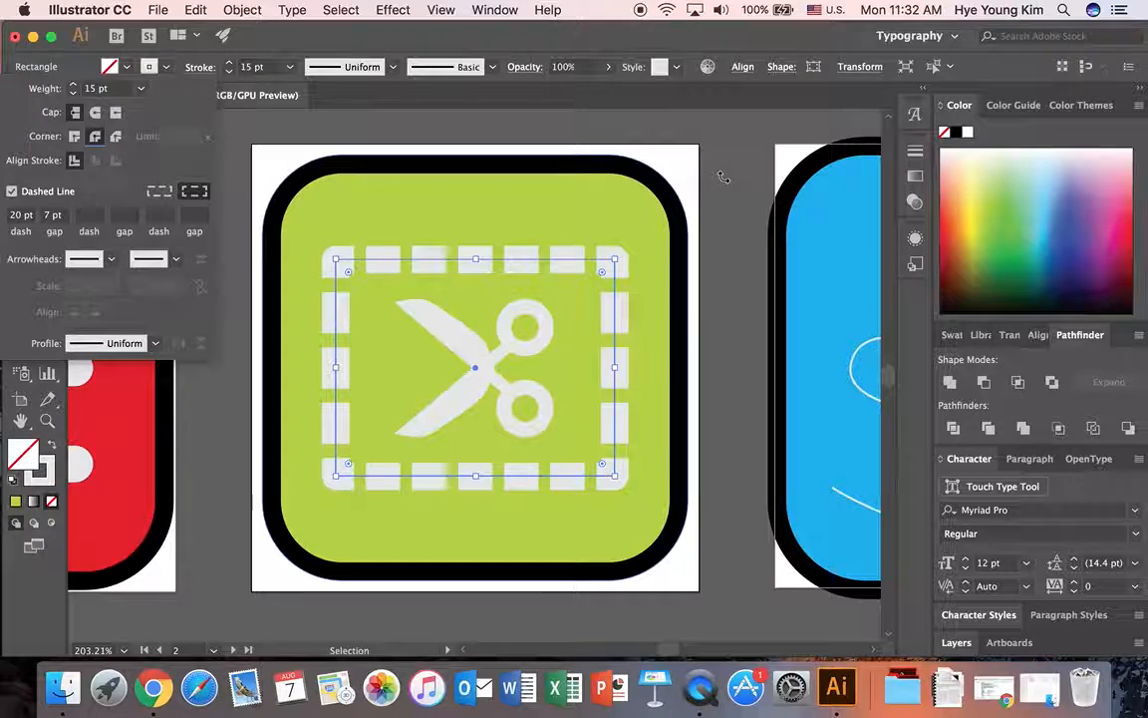
click(745, 244)
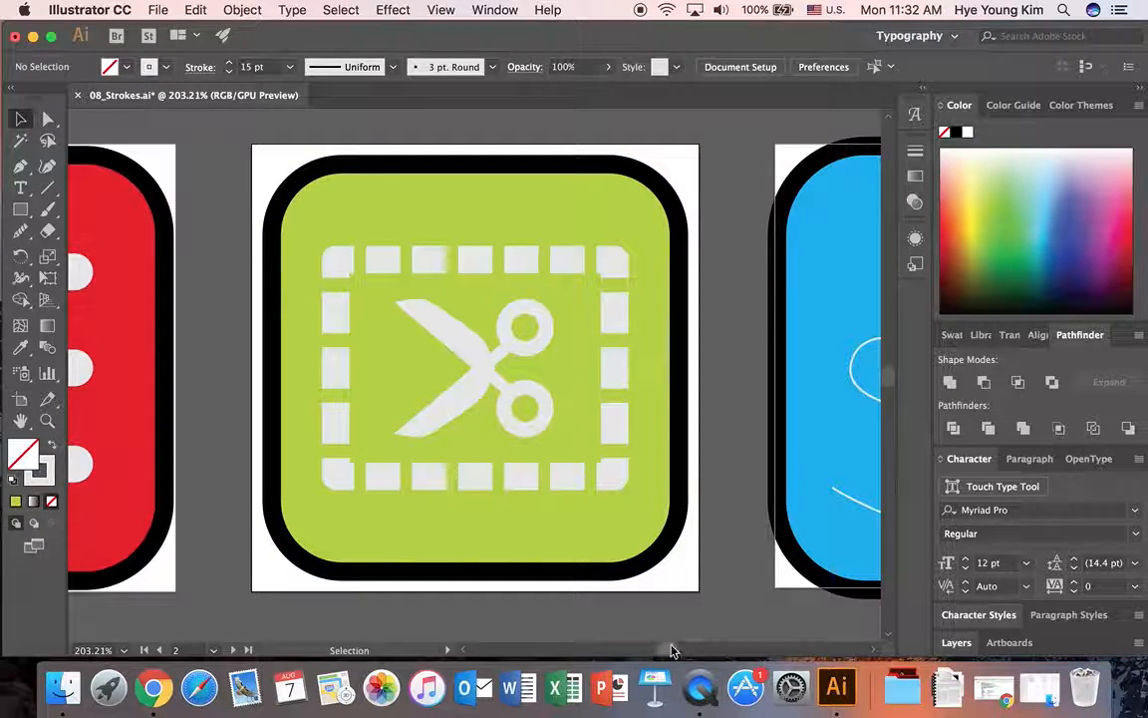
- Give the S-shaped curve in the blue icon a 5 pt stroke with the elliptical width profile tapering at both ends
scroll(668, 652, right, 10)
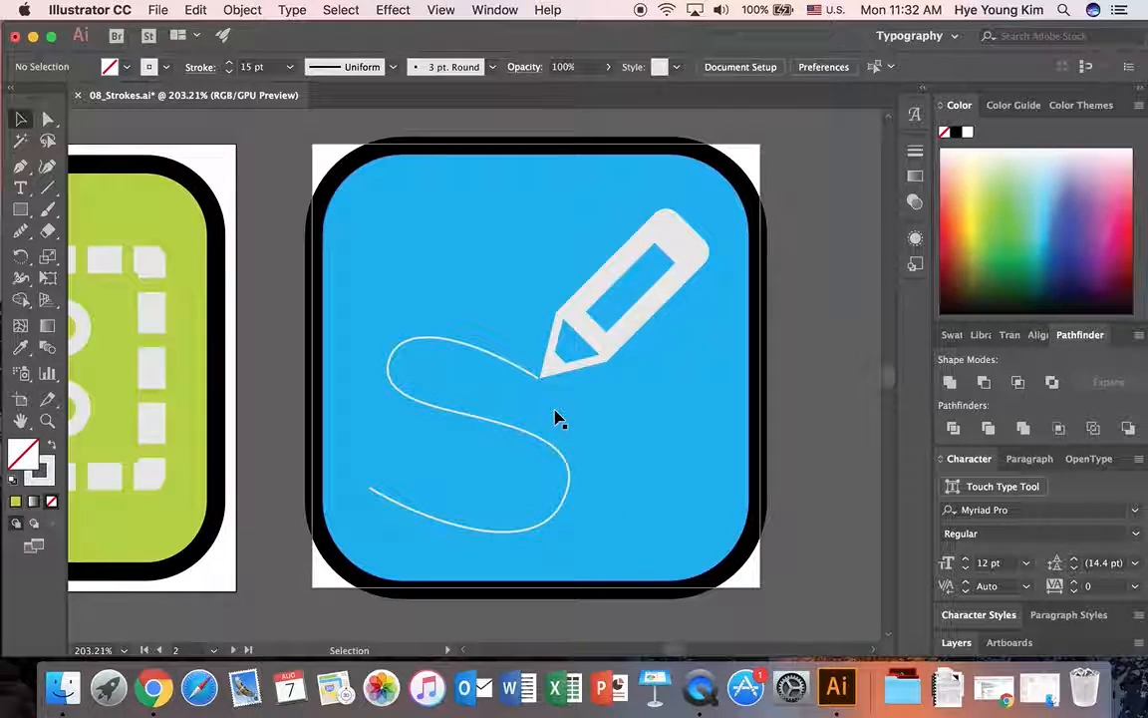
click(433, 342)
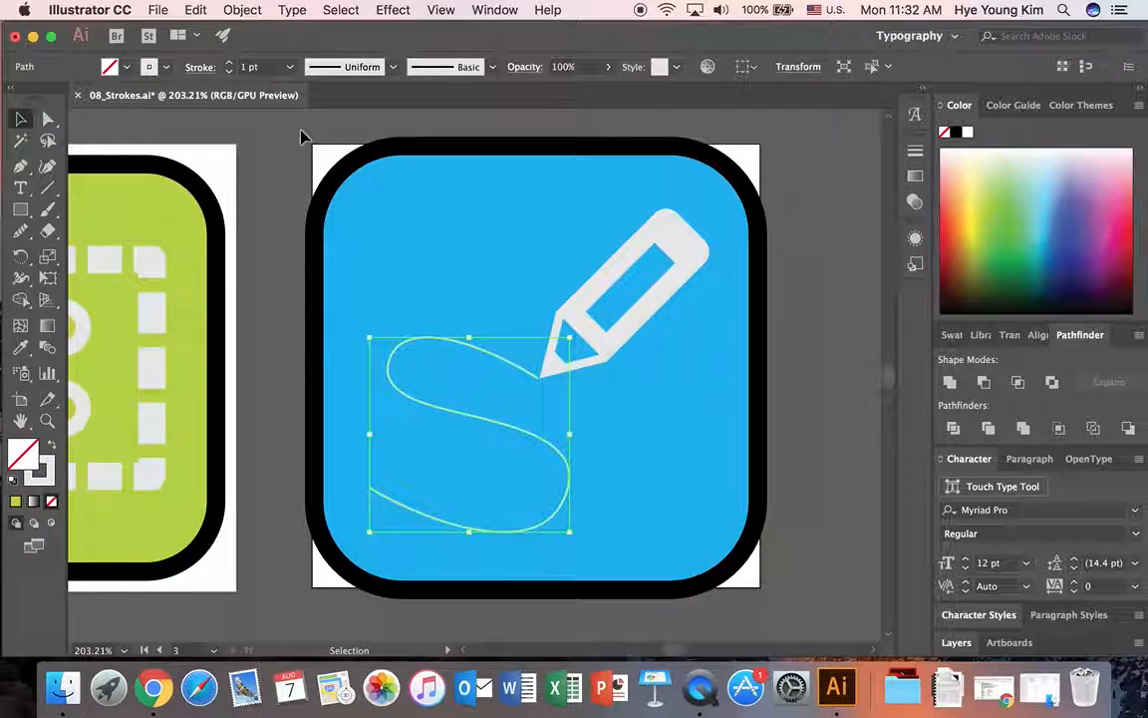
click(230, 62)
click(230, 62)
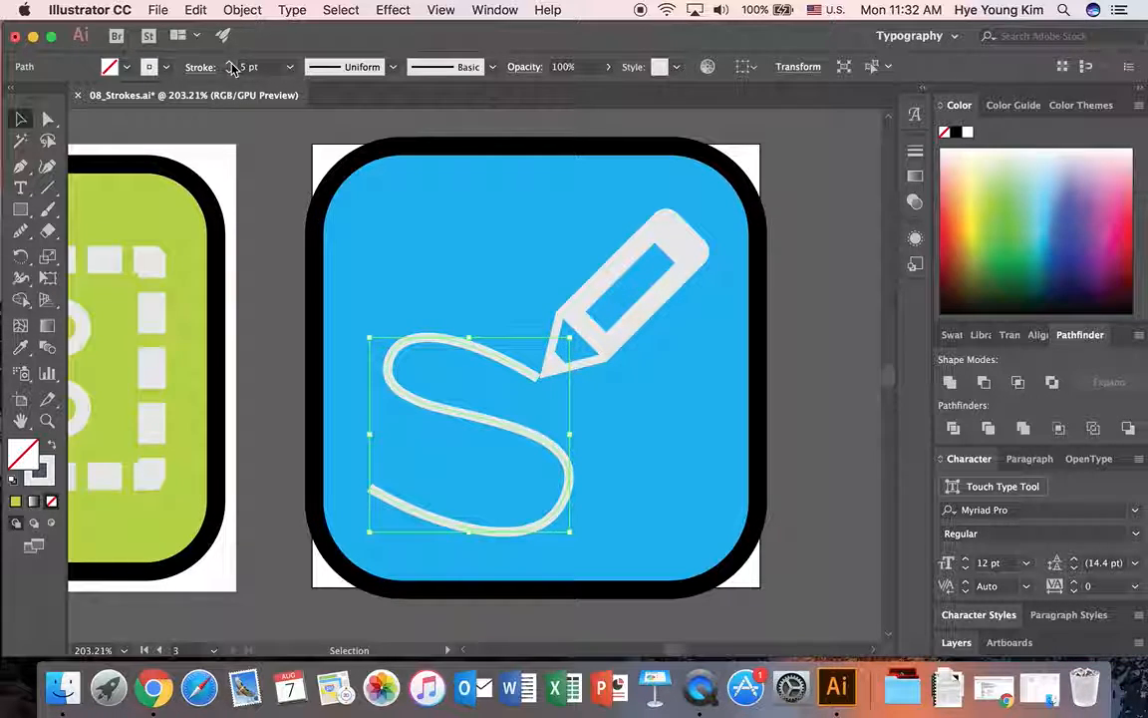
click(395, 68)
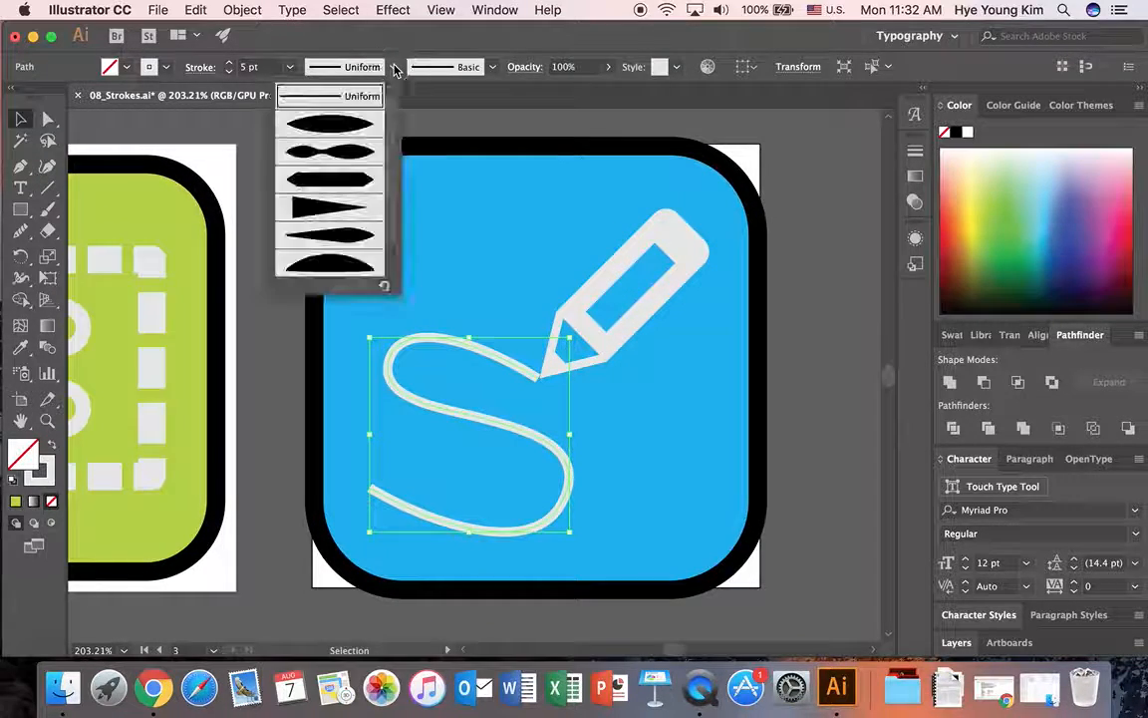
click(339, 127)
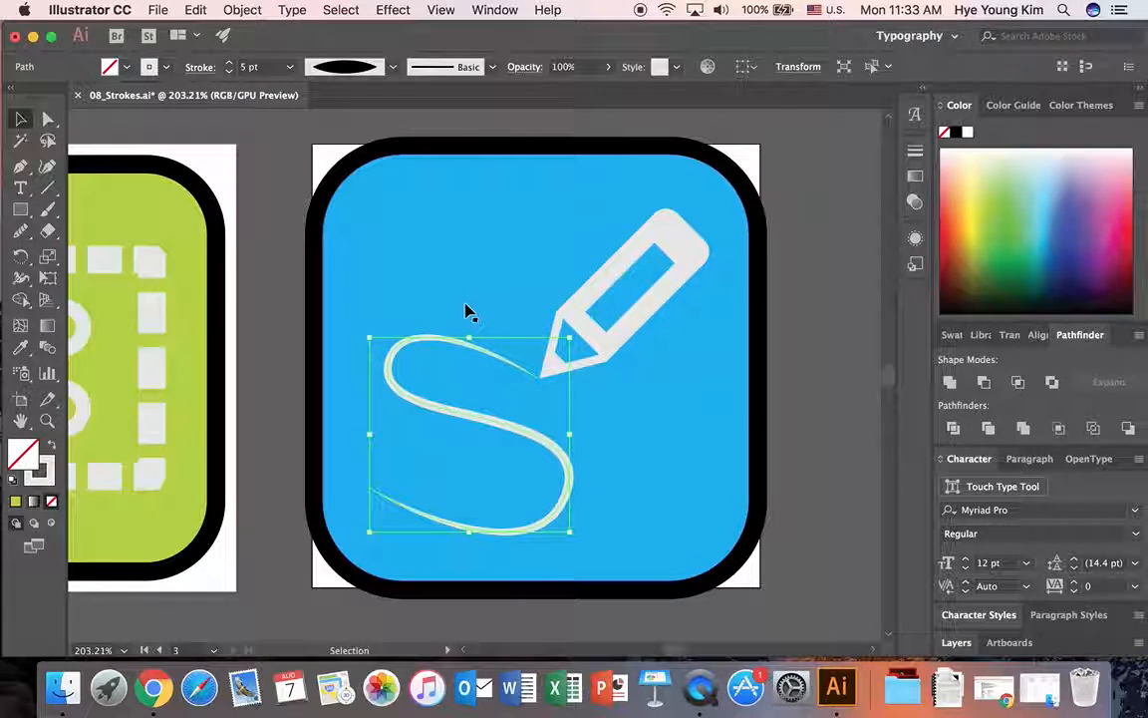
- Add the round Arrow 21 arrowhead to the start of the S-shaped curve
click(198, 69)
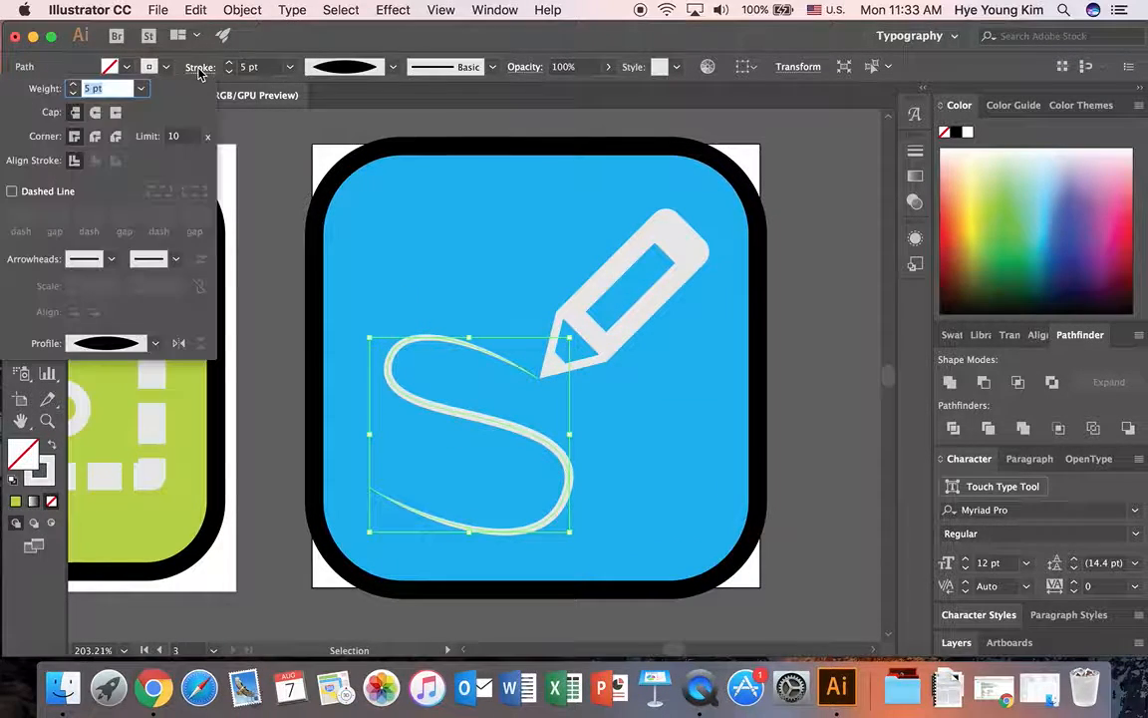
click(110, 261)
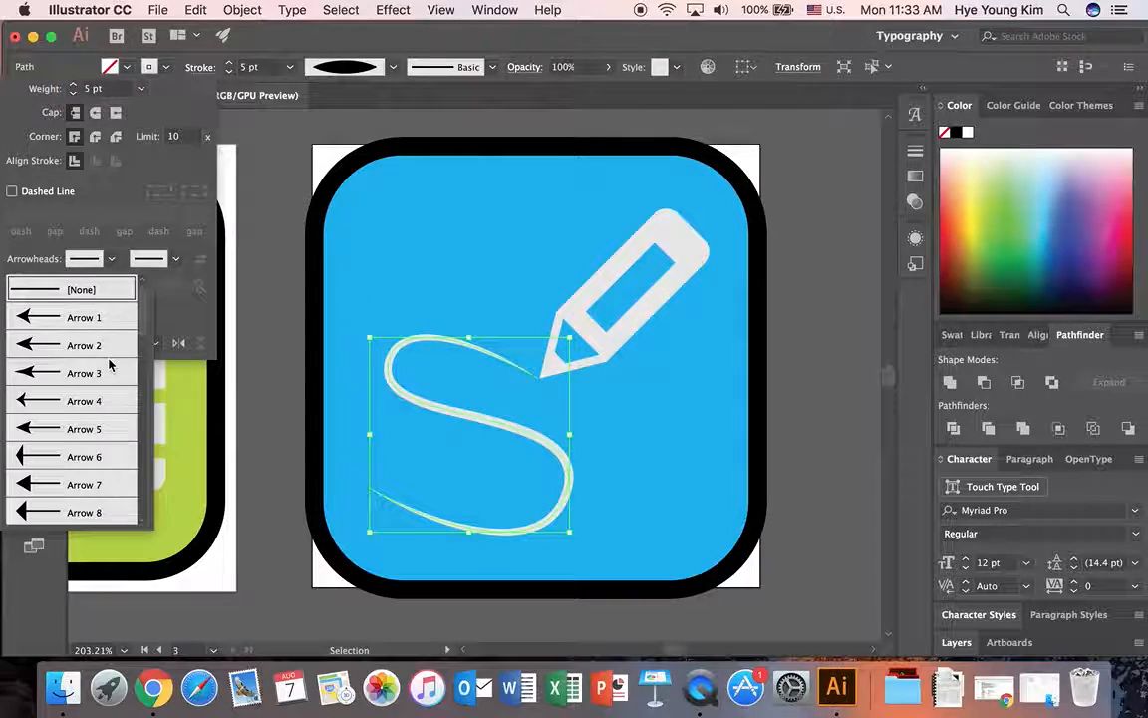
scroll(108, 365, down, 3)
scroll(110, 367, down, 4)
scroll(110, 366, down, 5)
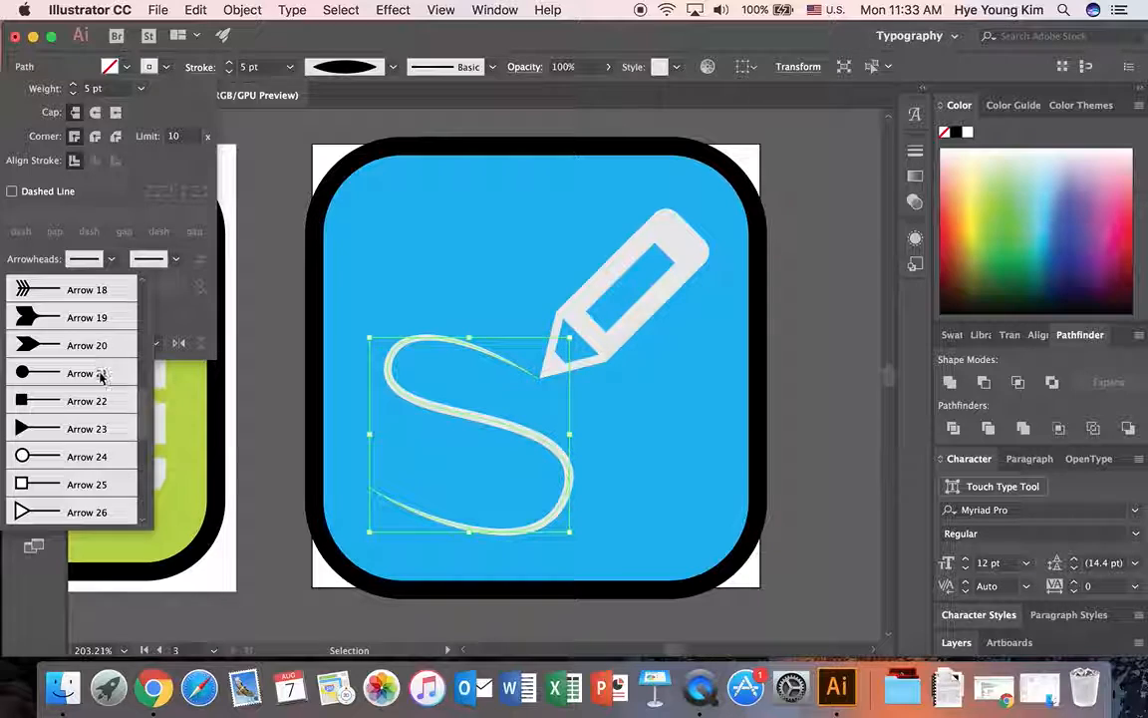
click(103, 373)
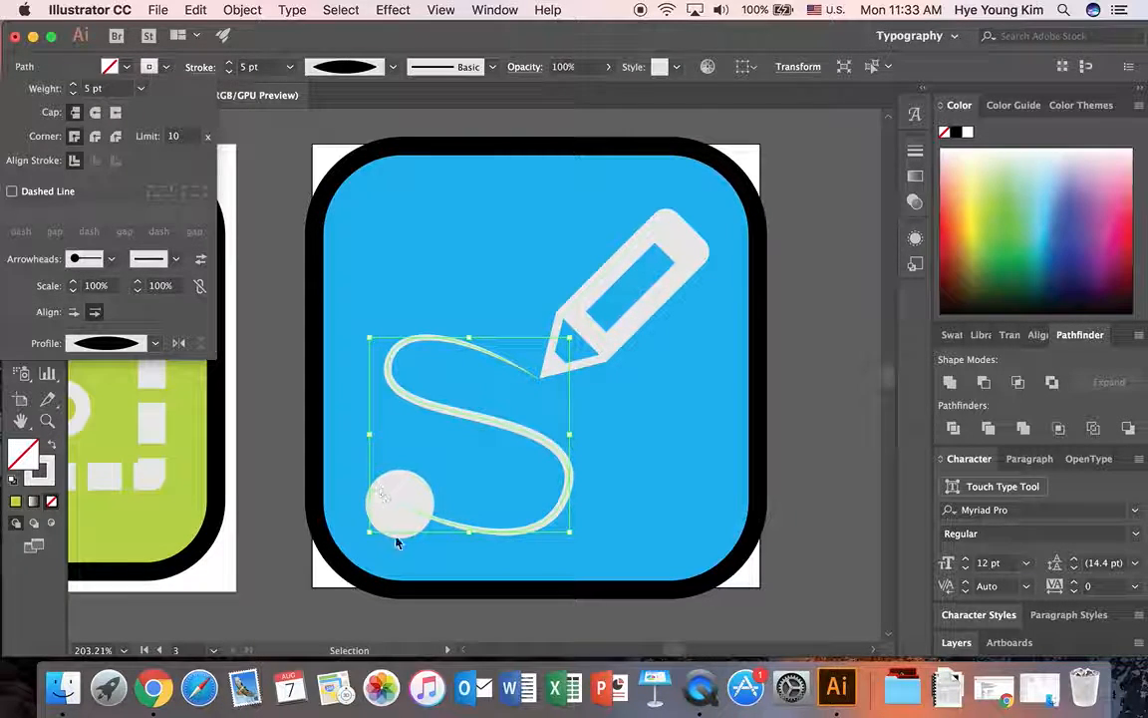
- Scale the S-shaped curve's start arrowhead to 40% and add a barbed arrowhead to the curve's end
click(95, 285)
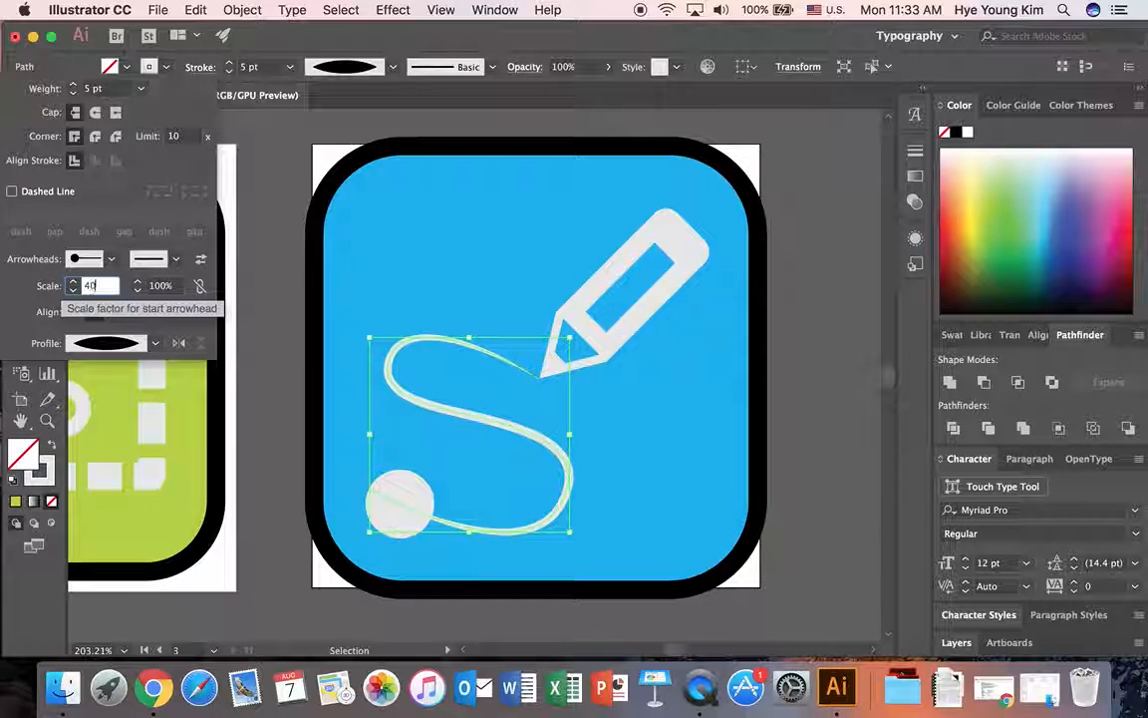
key(Return)
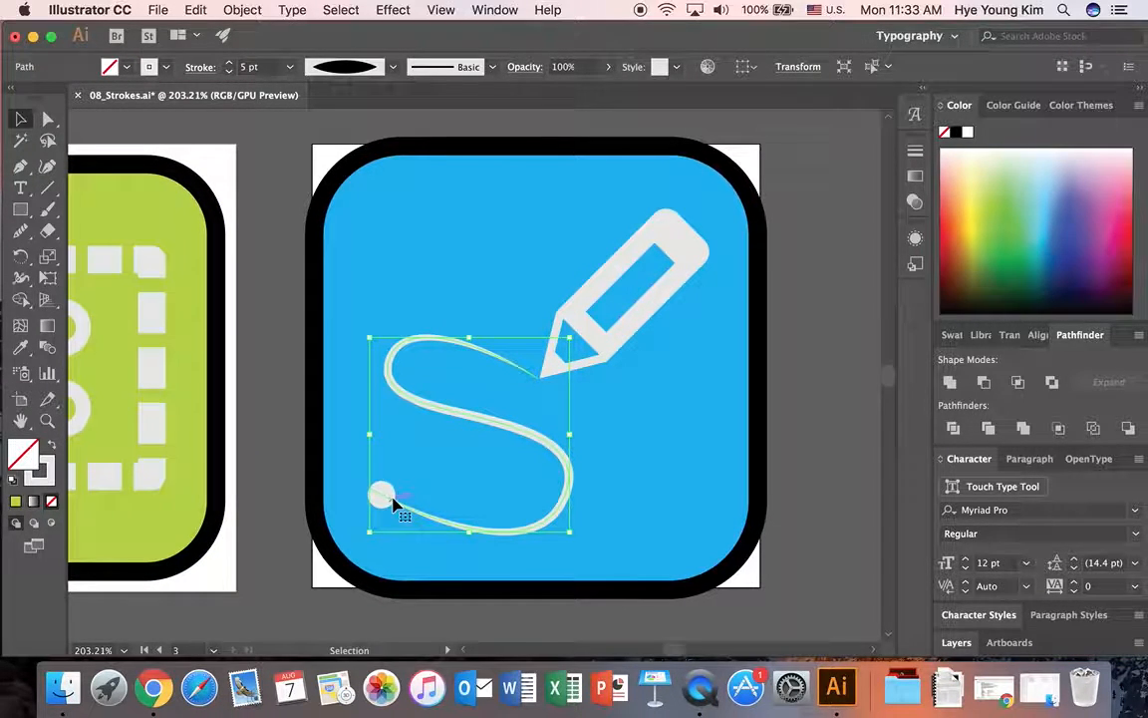
click(200, 66)
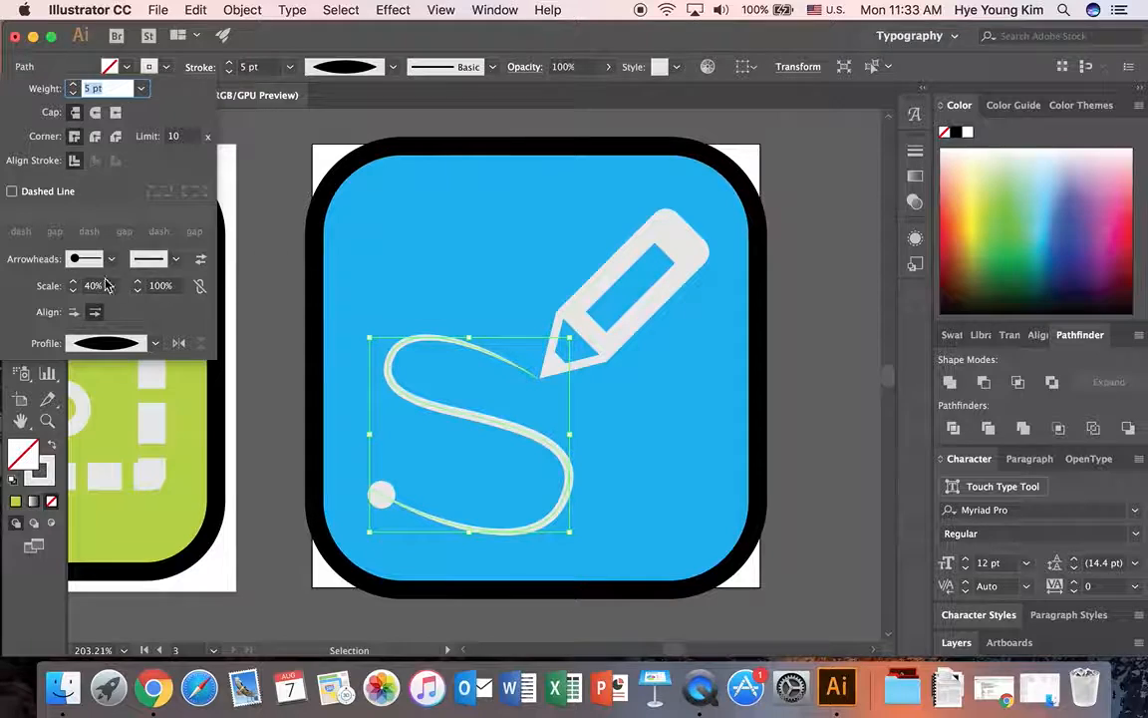
click(176, 261)
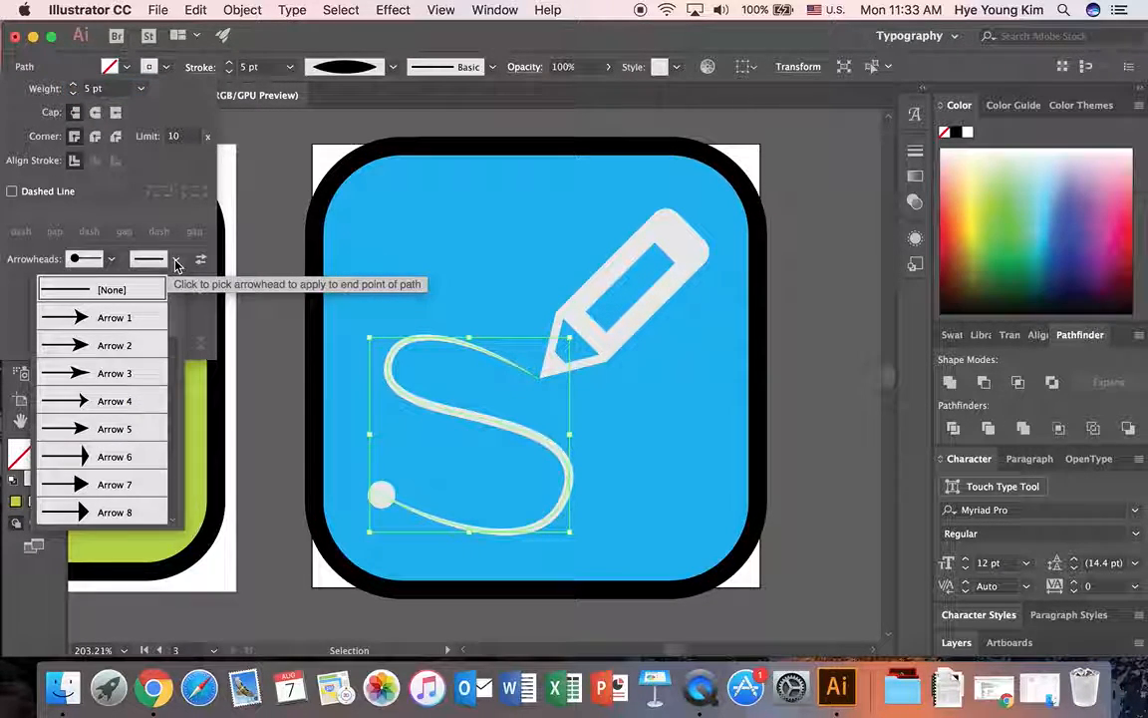
scroll(174, 329, down, 4)
click(119, 446)
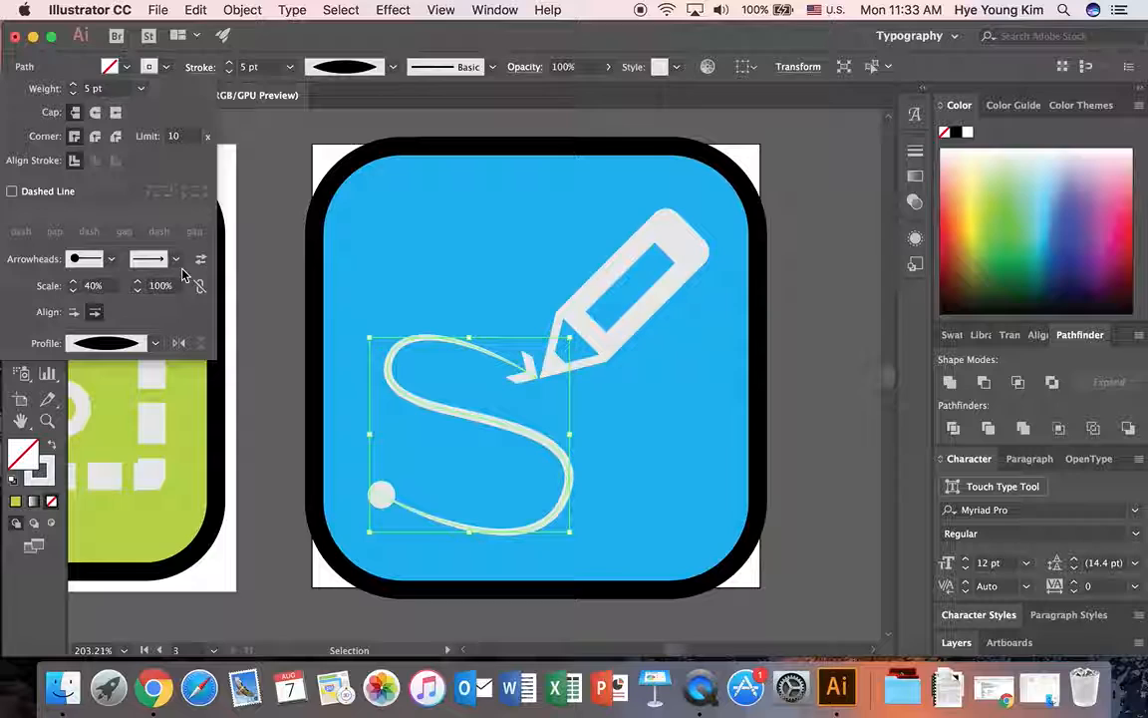
- Try extending the arrow tips beyond the path's ends, put them back at the end of the path and deselect the curve
click(76, 314)
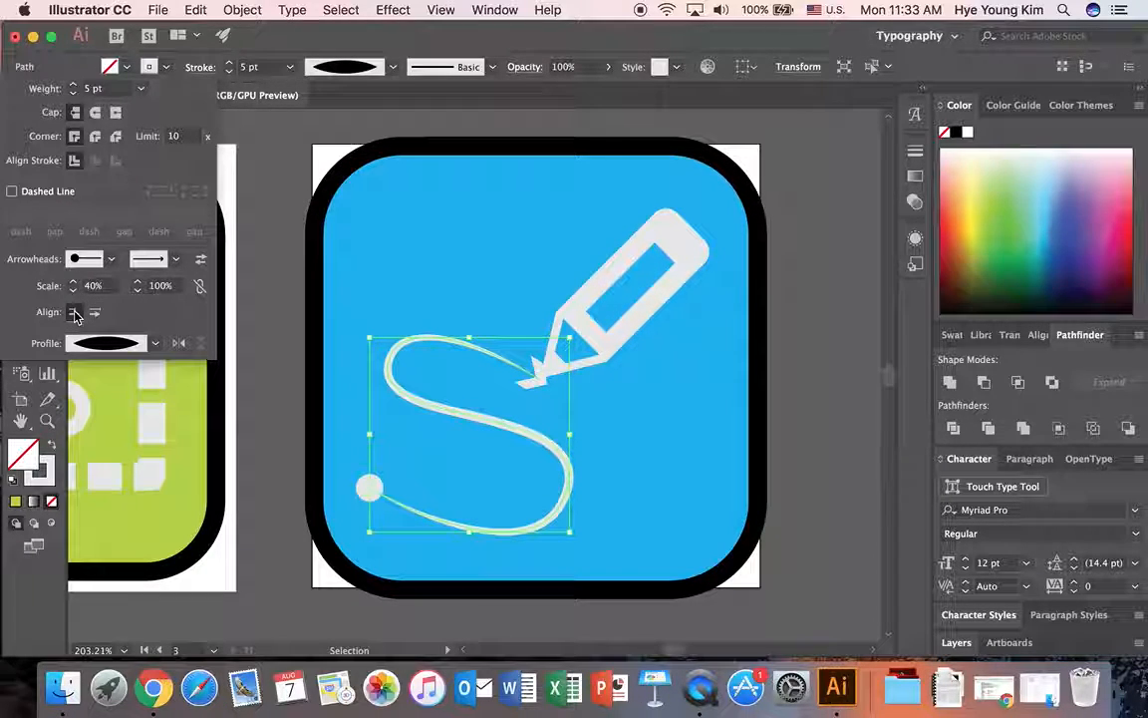
click(95, 314)
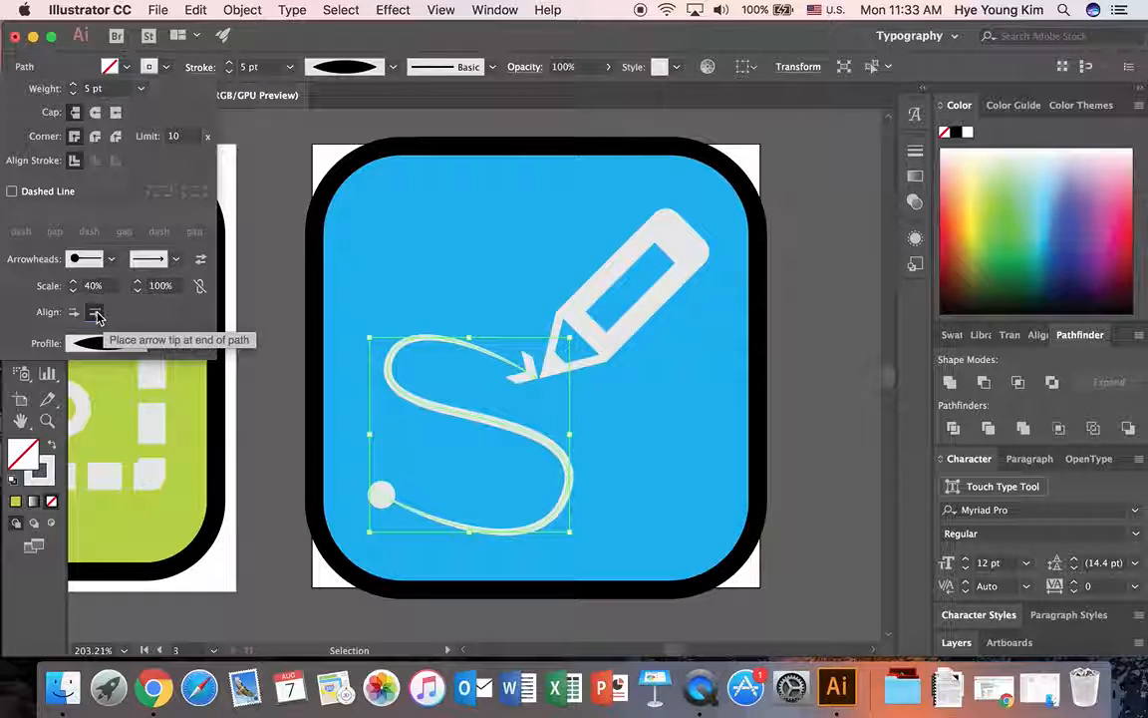
click(277, 250)
click(261, 276)
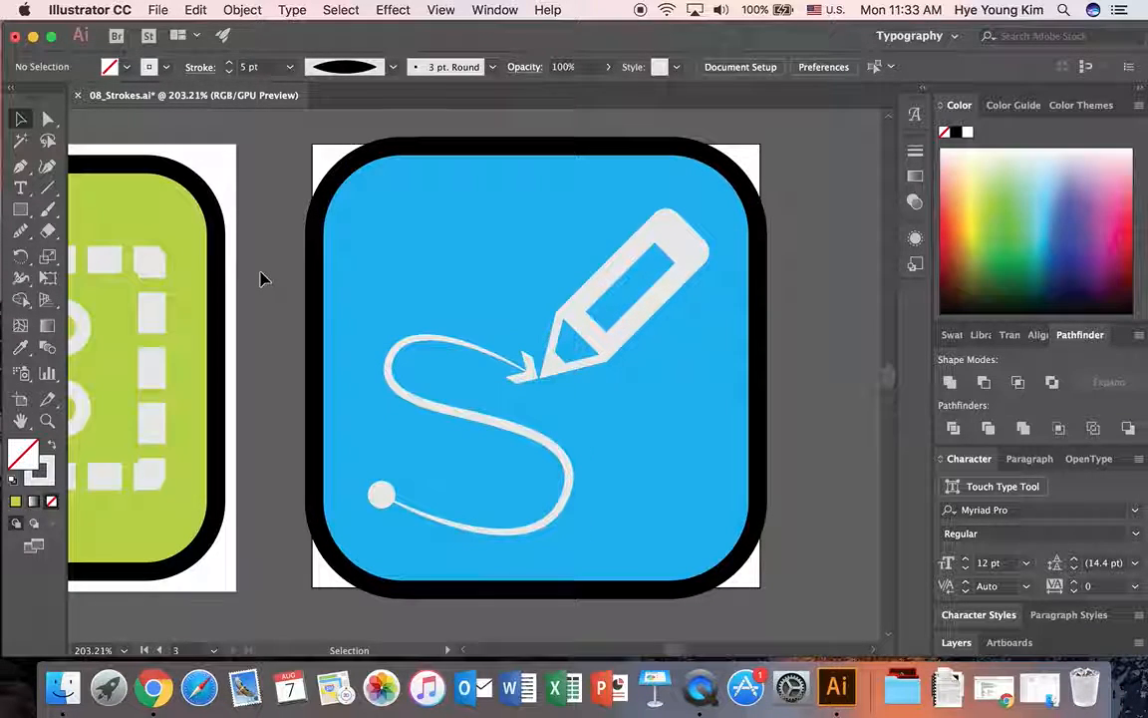
- Fit all three icon artboards in the window to look over the edited strokes
key(super+0)
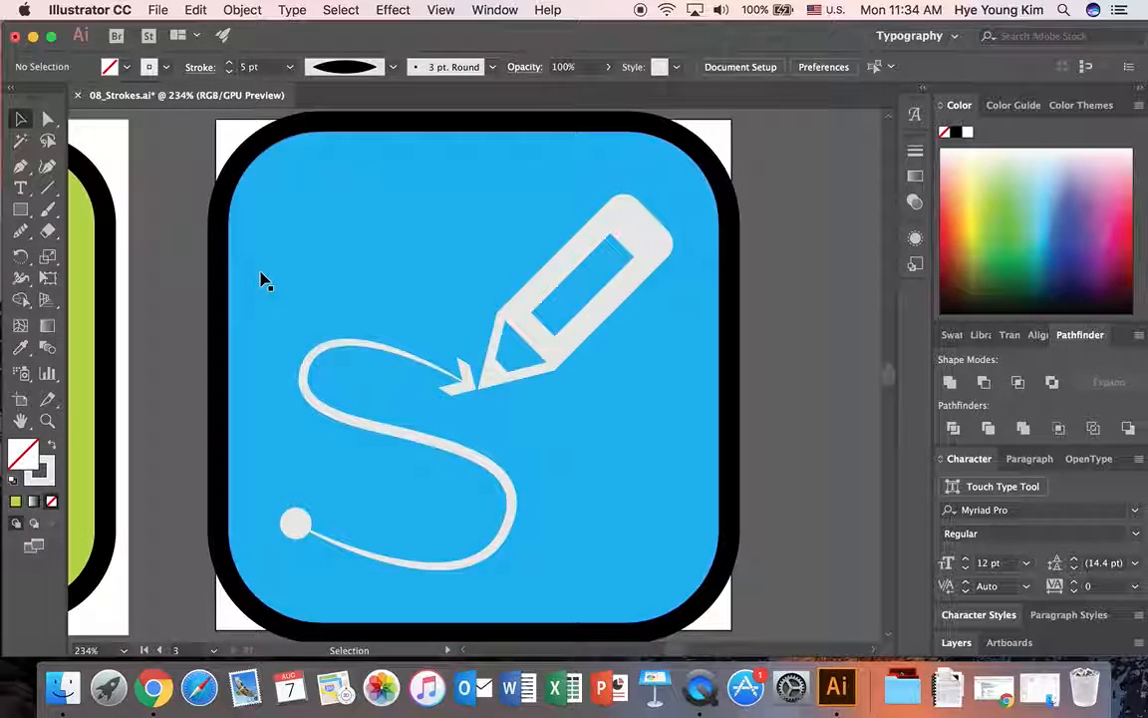
click(443, 11)
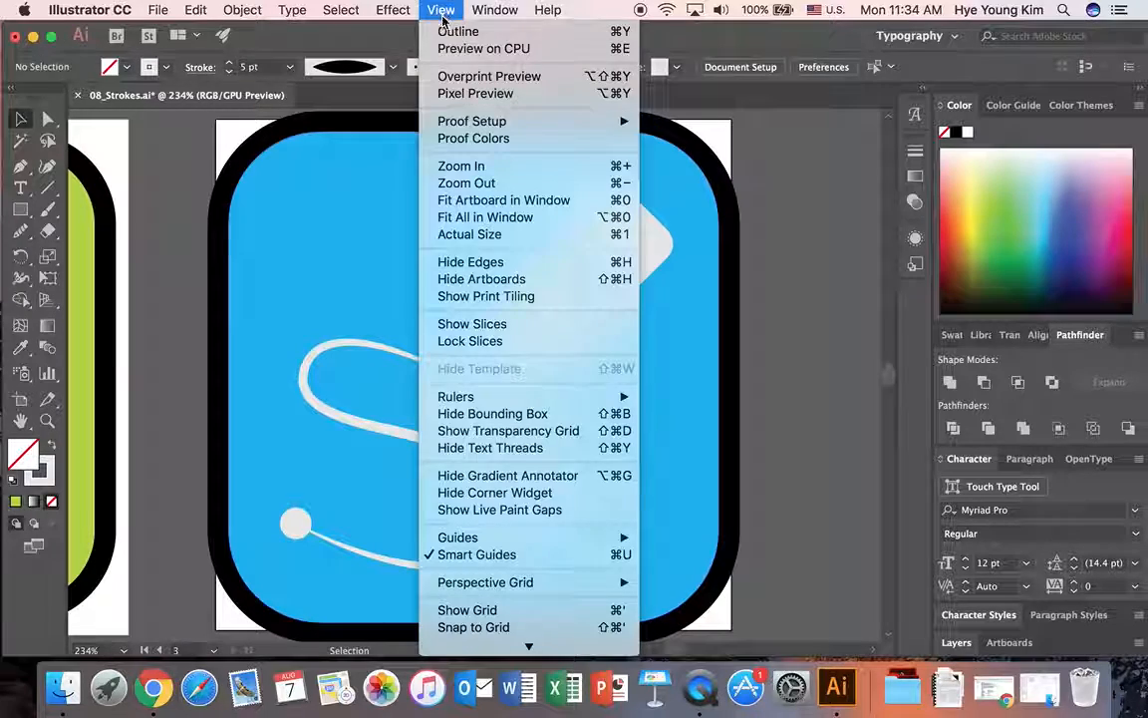
click(502, 221)
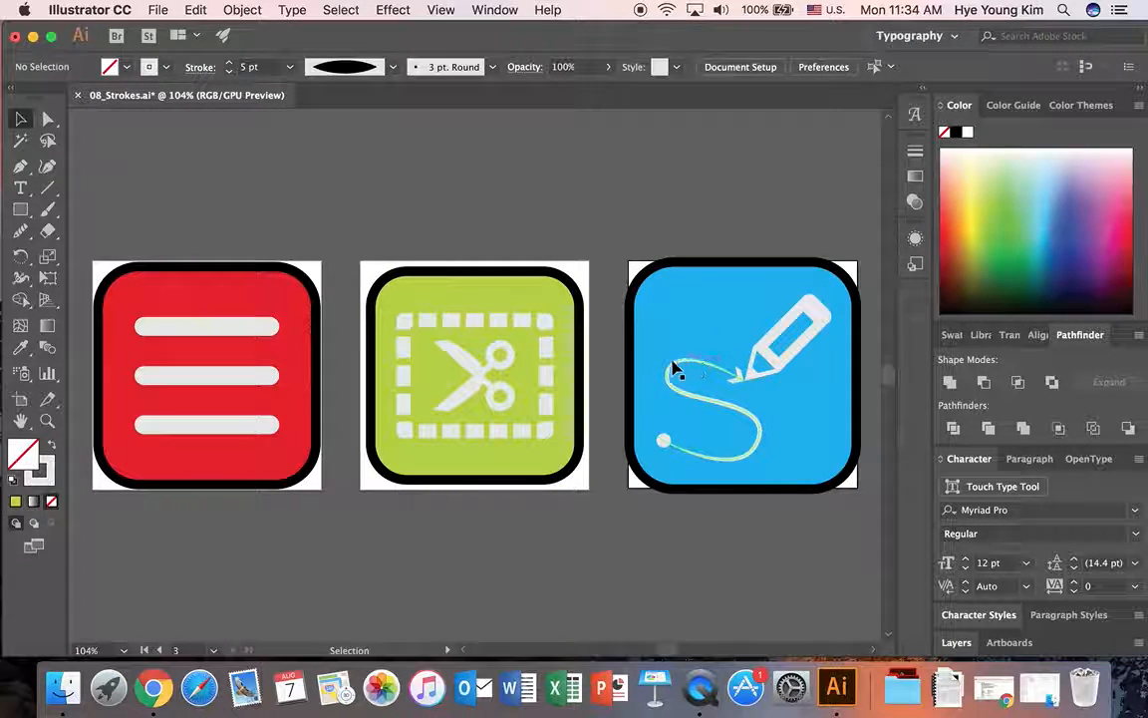
click(392, 70)
click(620, 200)
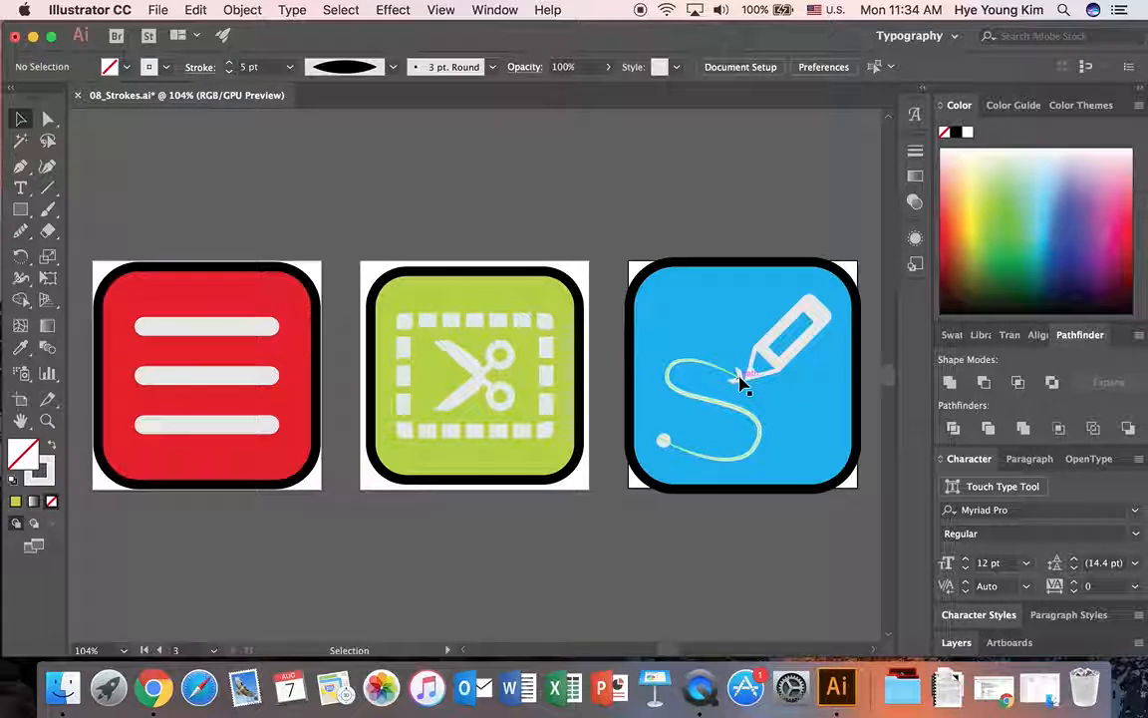
- Save the document in the 03_PathFinder folder as 08_Strokes with the author's first name appended, using Illustrator format and default options
click(158, 10)
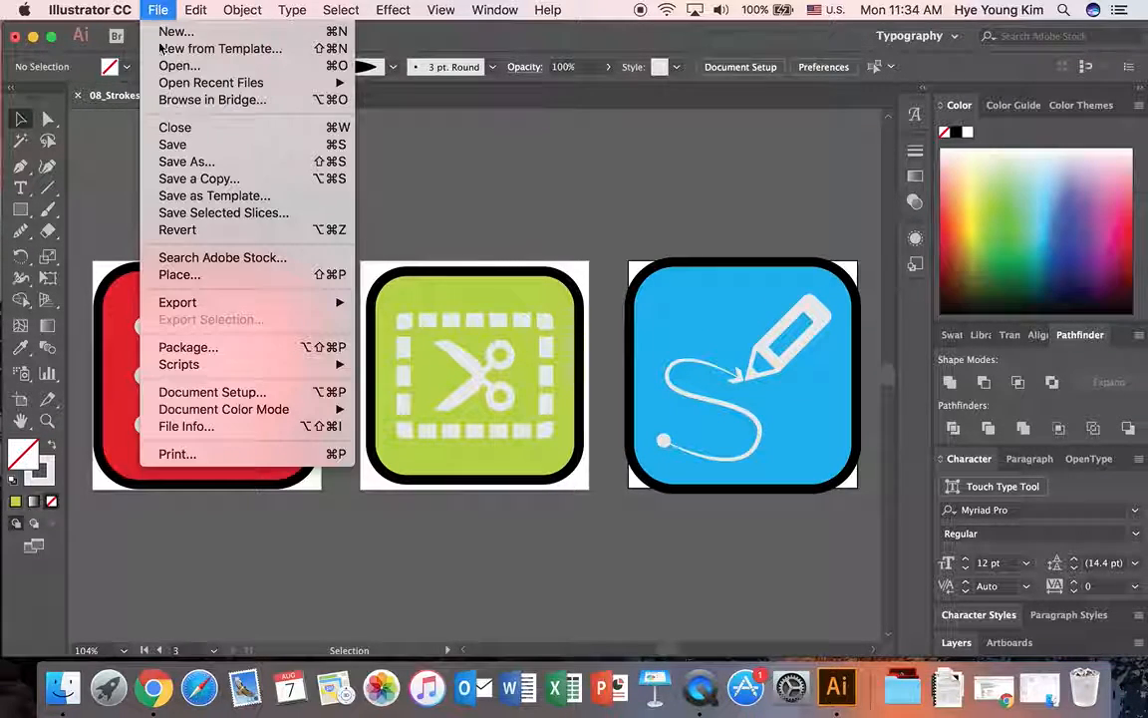
click(176, 161)
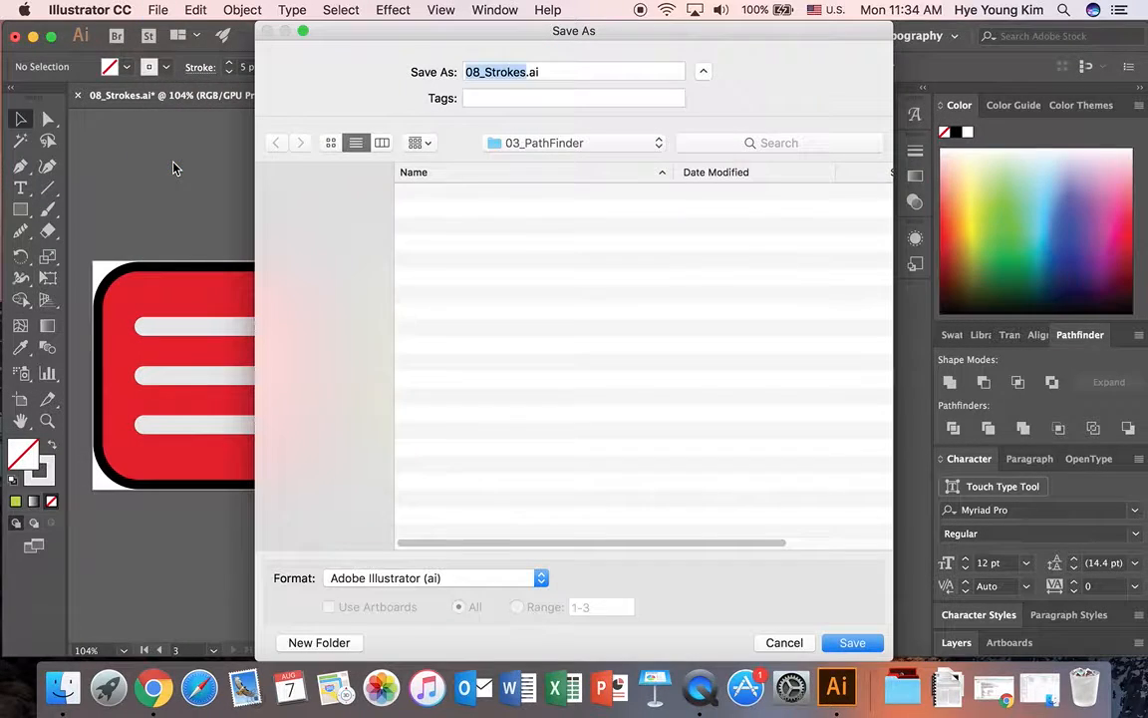
click(520, 142)
click(513, 72)
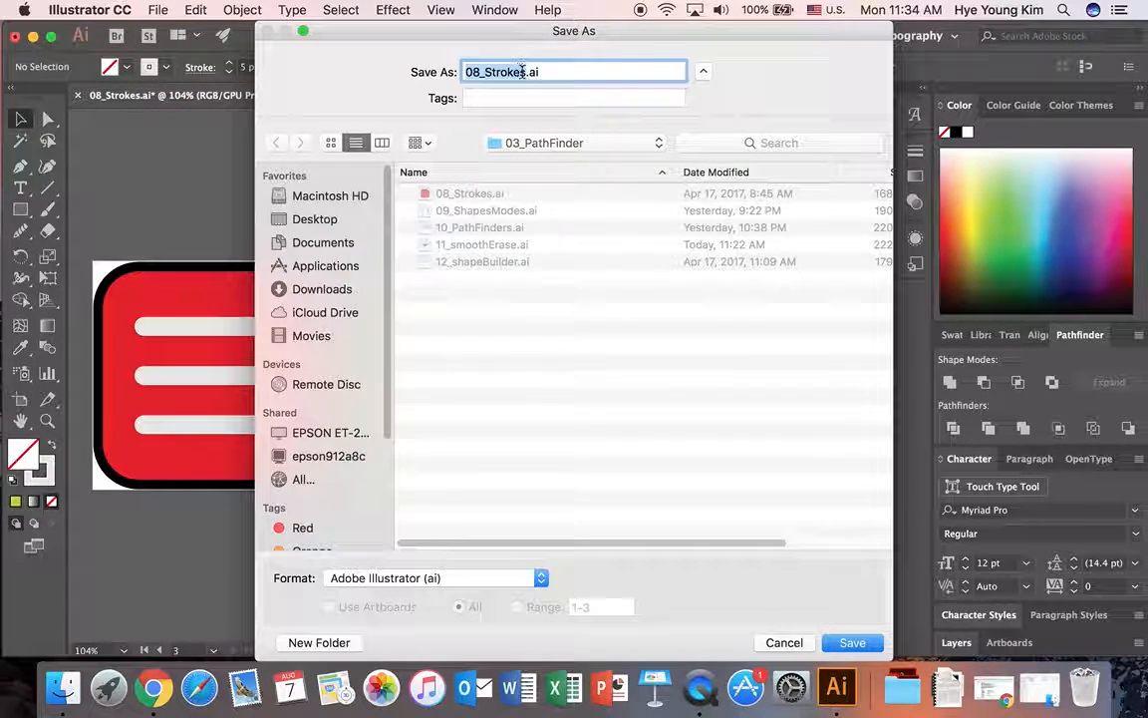
click(525, 72)
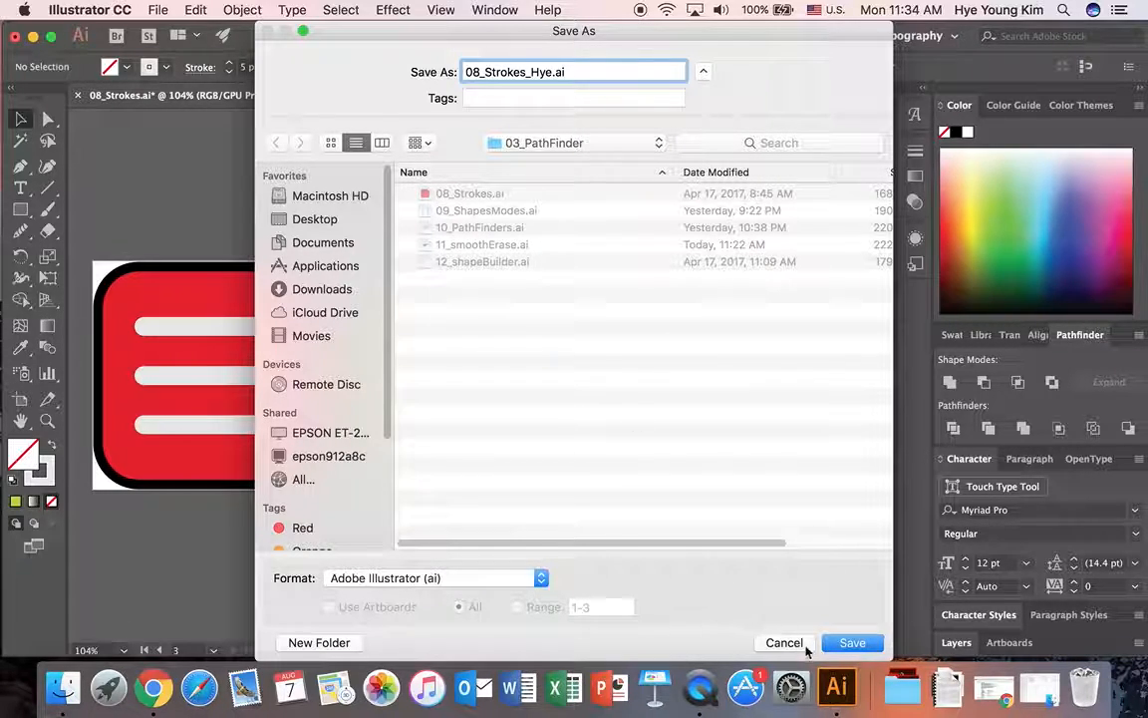
click(841, 646)
click(645, 620)
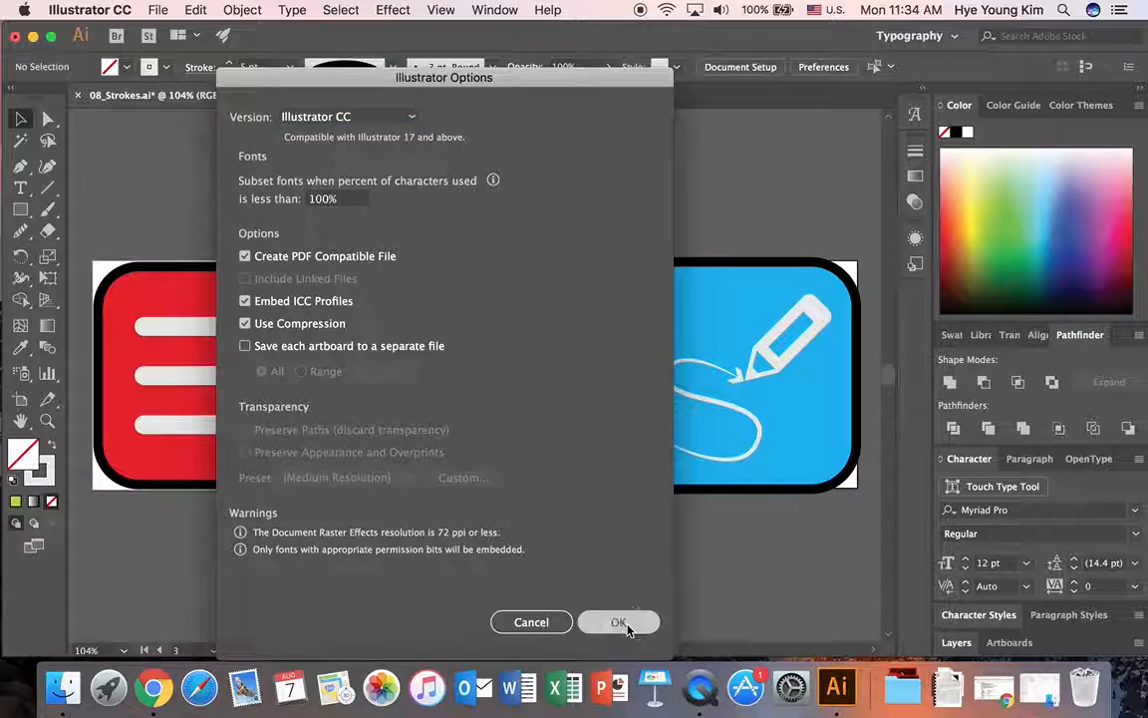
- Close the strokes document and open 09_ShapesModes.ai from the 03_PathFinder folder
click(77, 95)
click(163, 9)
click(188, 65)
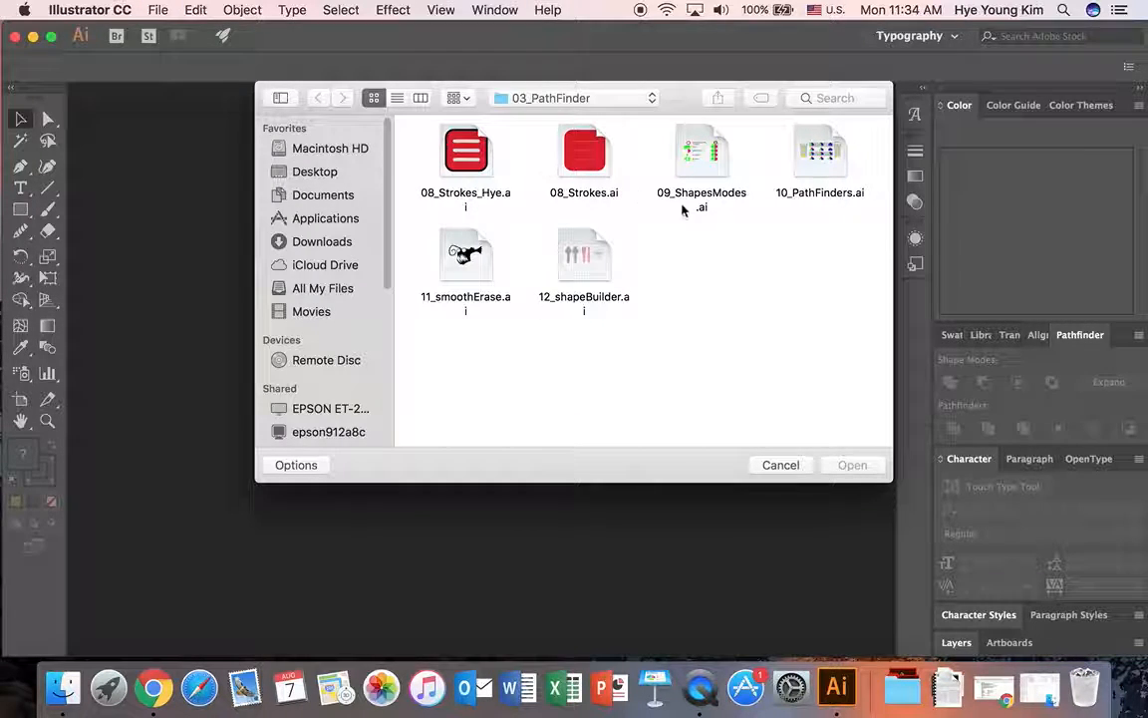
click(698, 170)
click(849, 465)
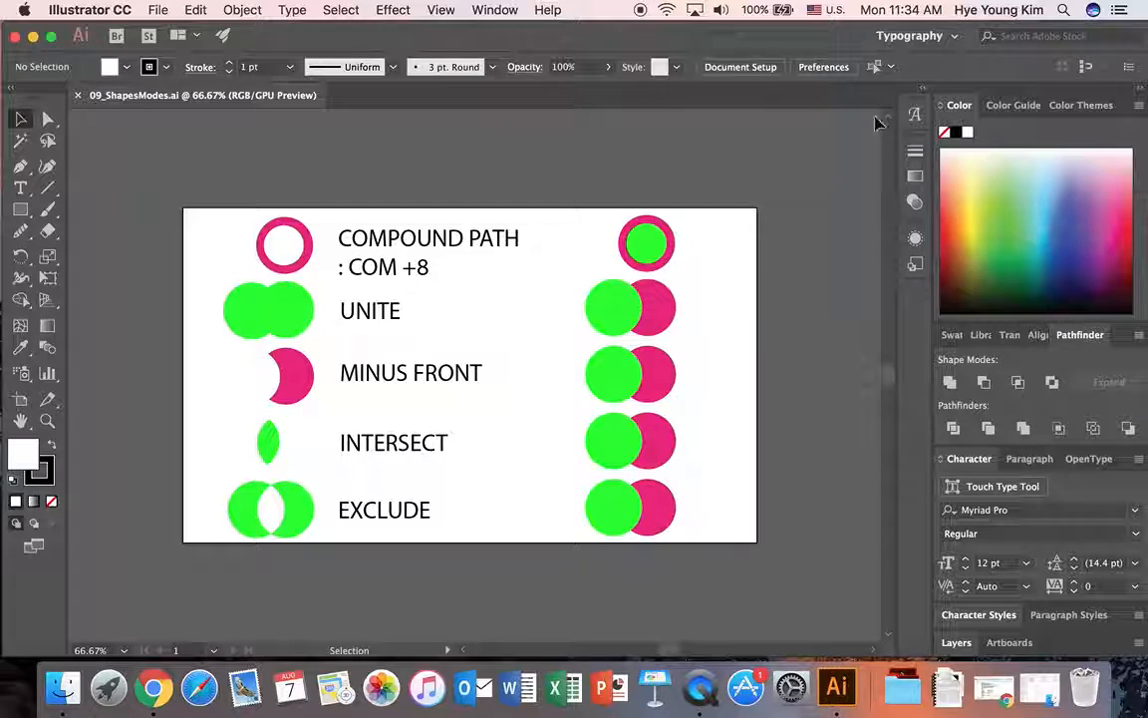
- Reset the Typography workspace and fit the shape modes artboard in the window
click(952, 36)
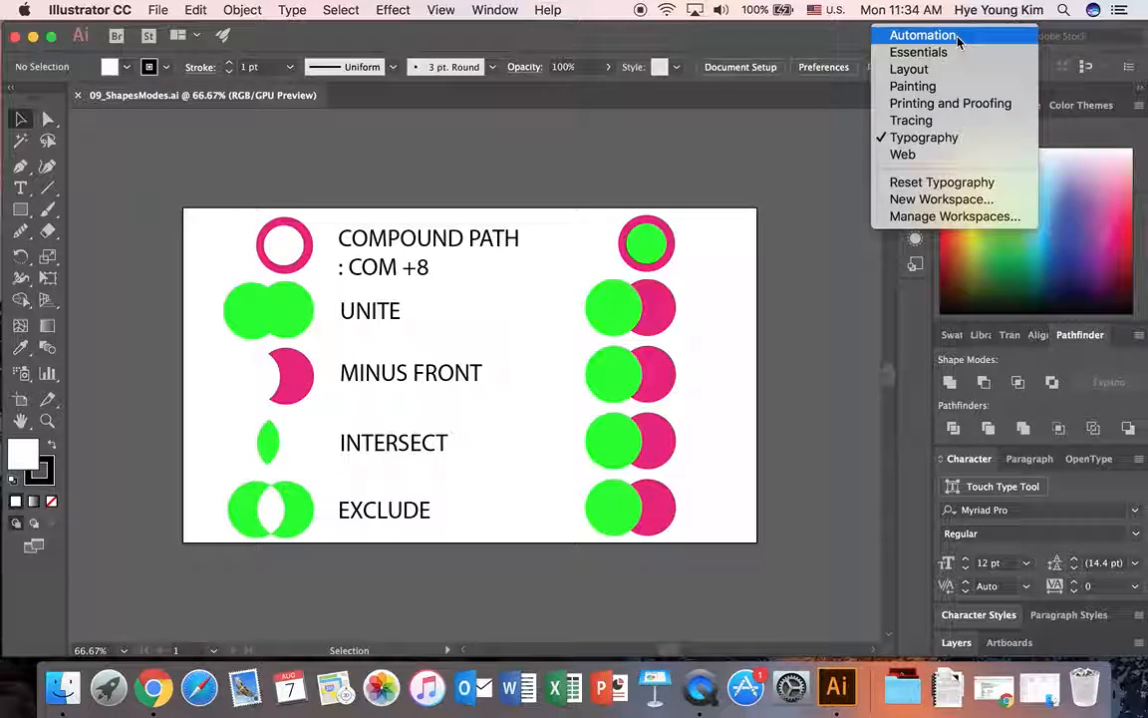
click(945, 182)
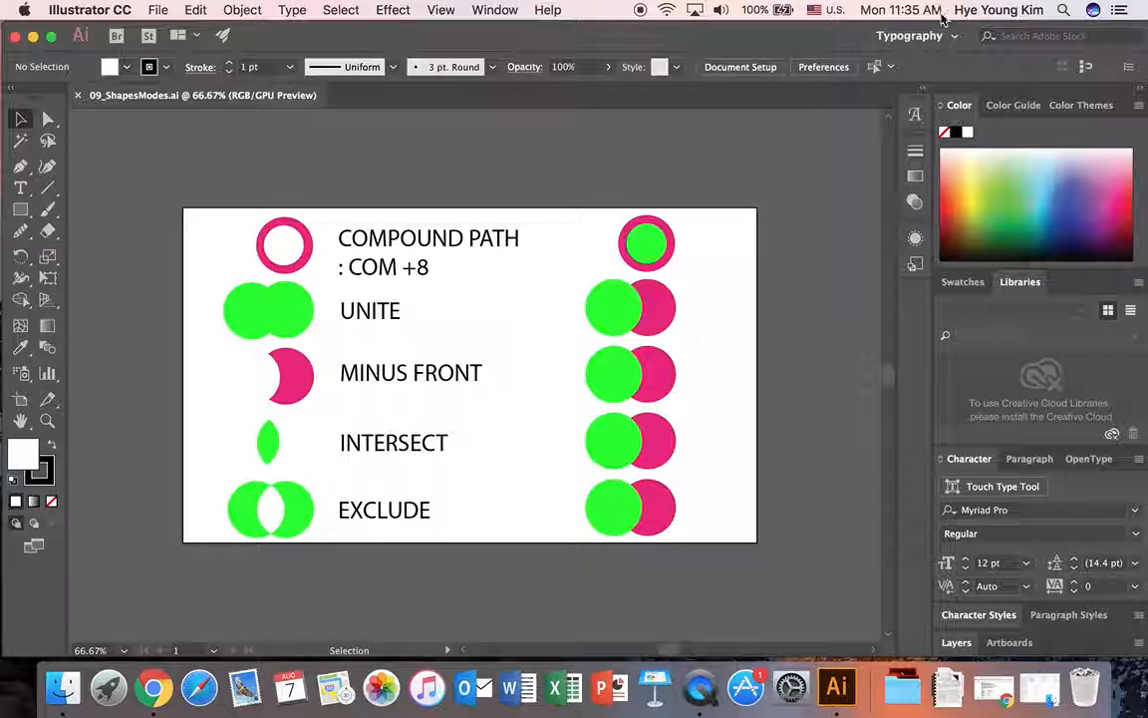
click(954, 39)
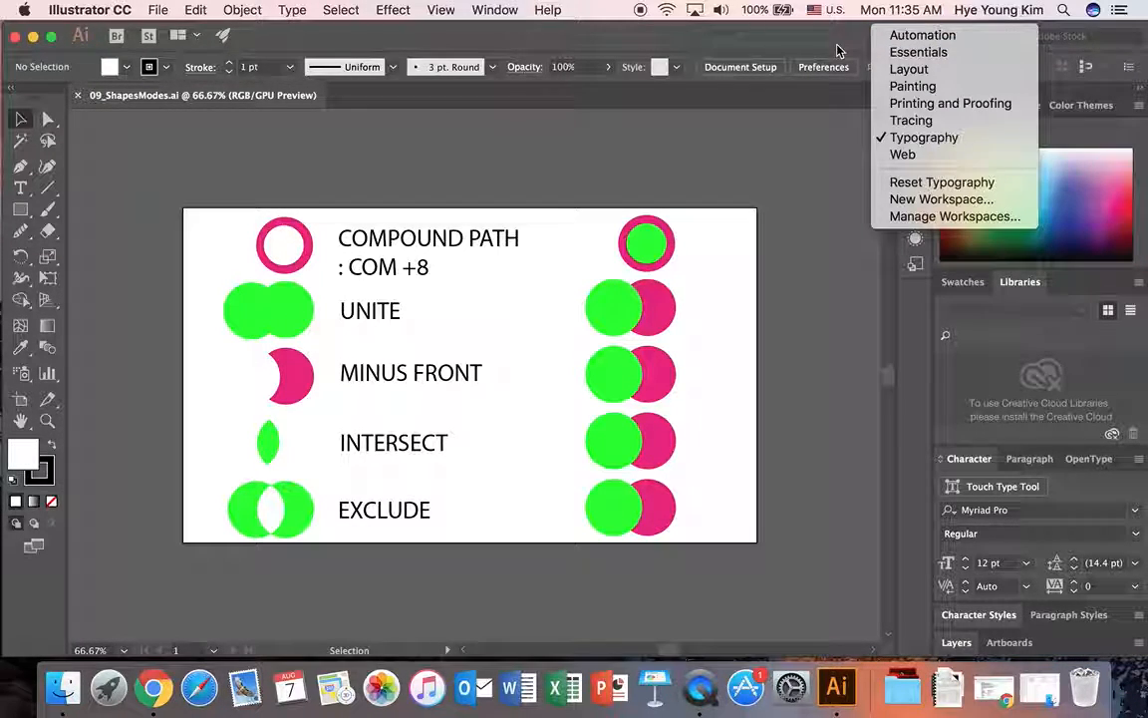
click(919, 182)
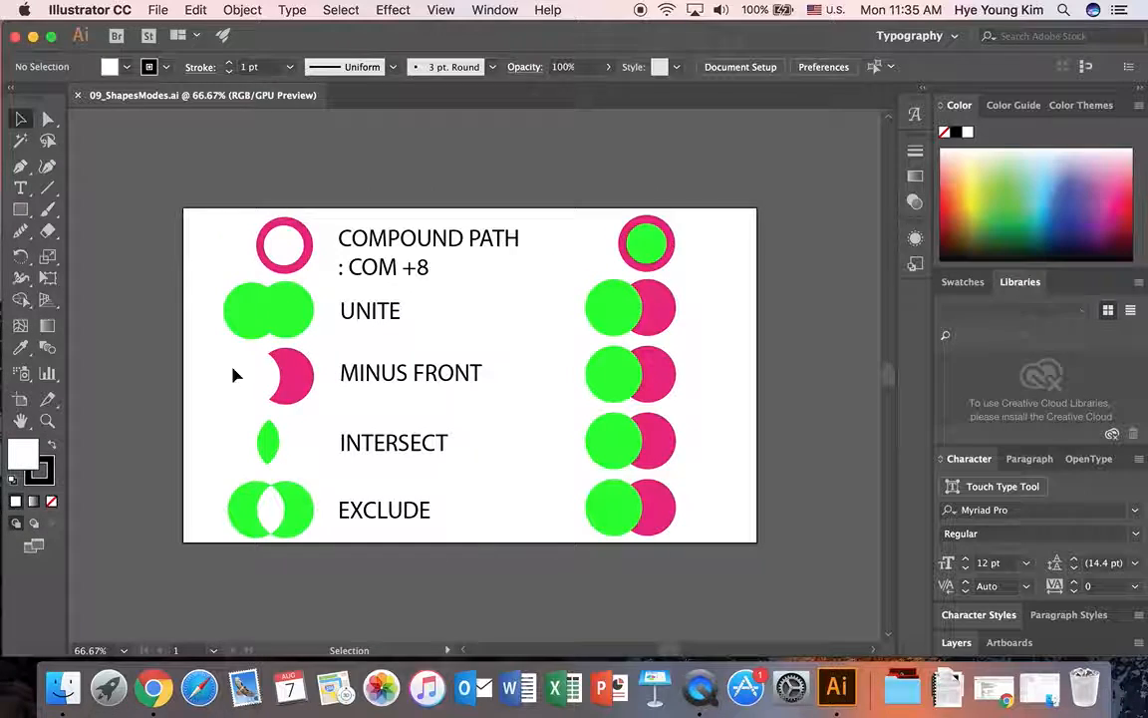
key(super+0)
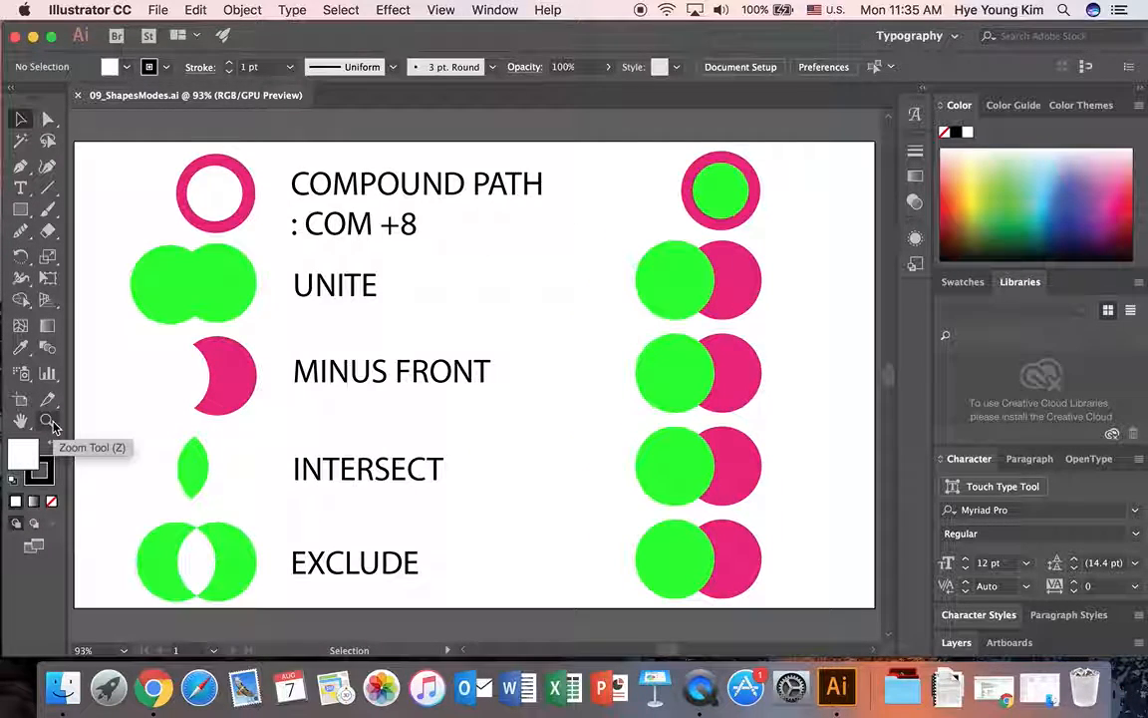
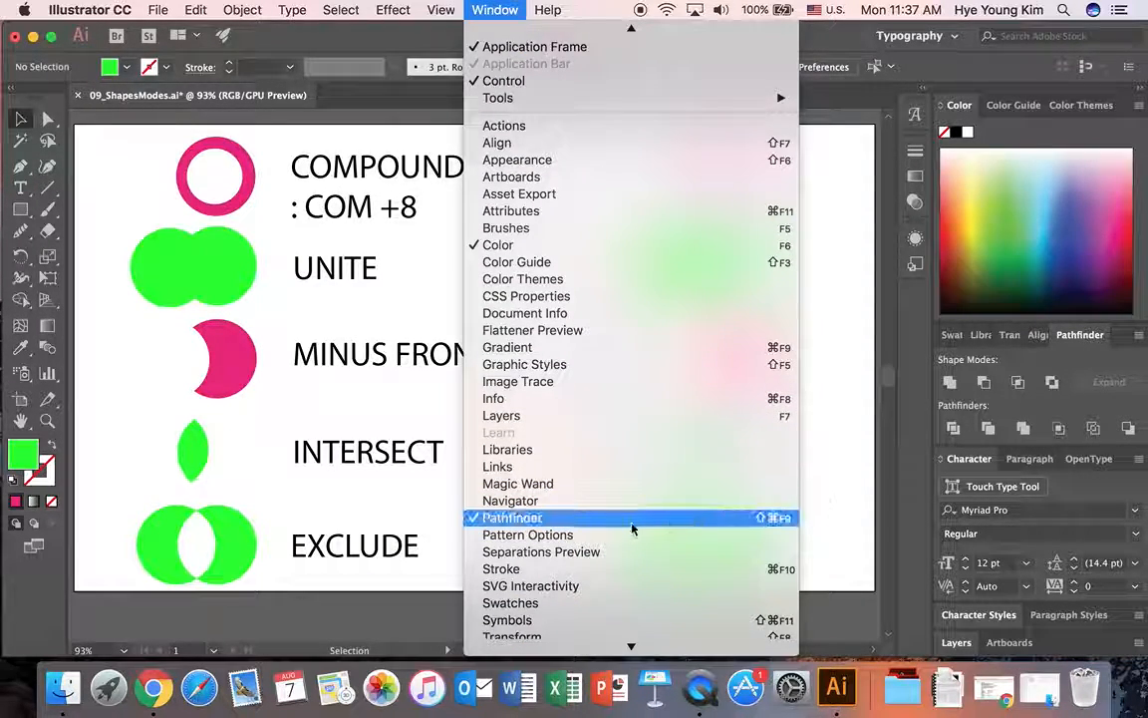
- Look through the Swatches, Libraries, Transform and Align controls grouped with Pathfinder and return to Pathfinder
click(897, 439)
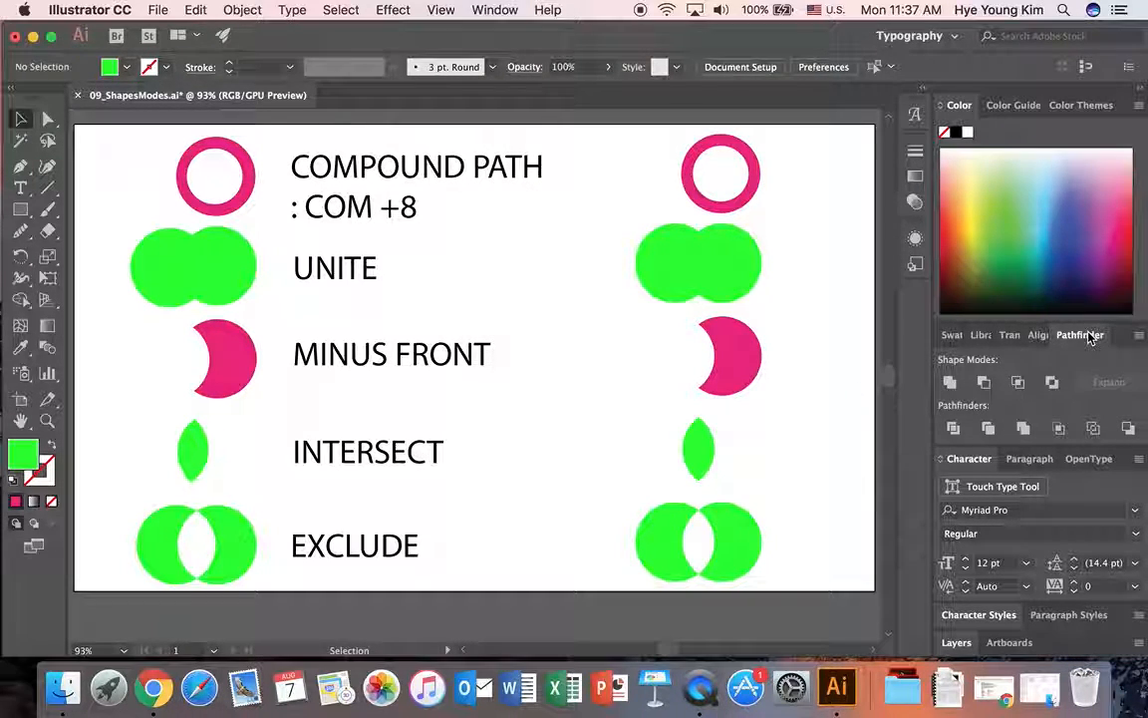
click(952, 335)
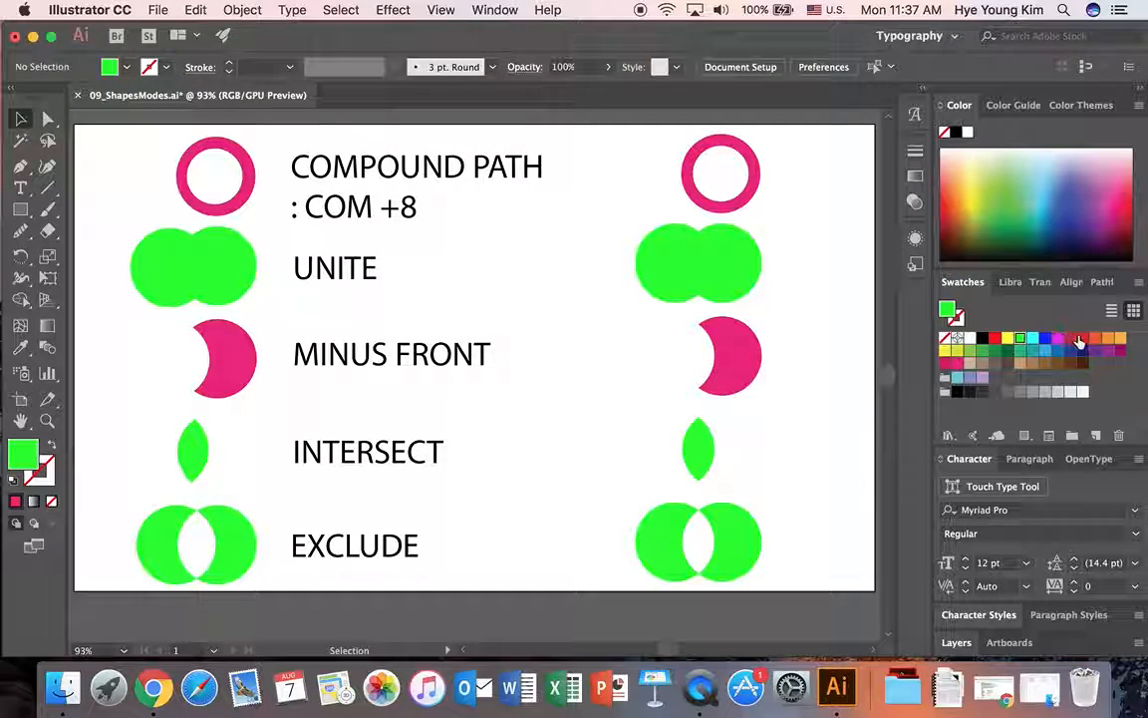
click(1009, 282)
click(1034, 282)
click(1072, 282)
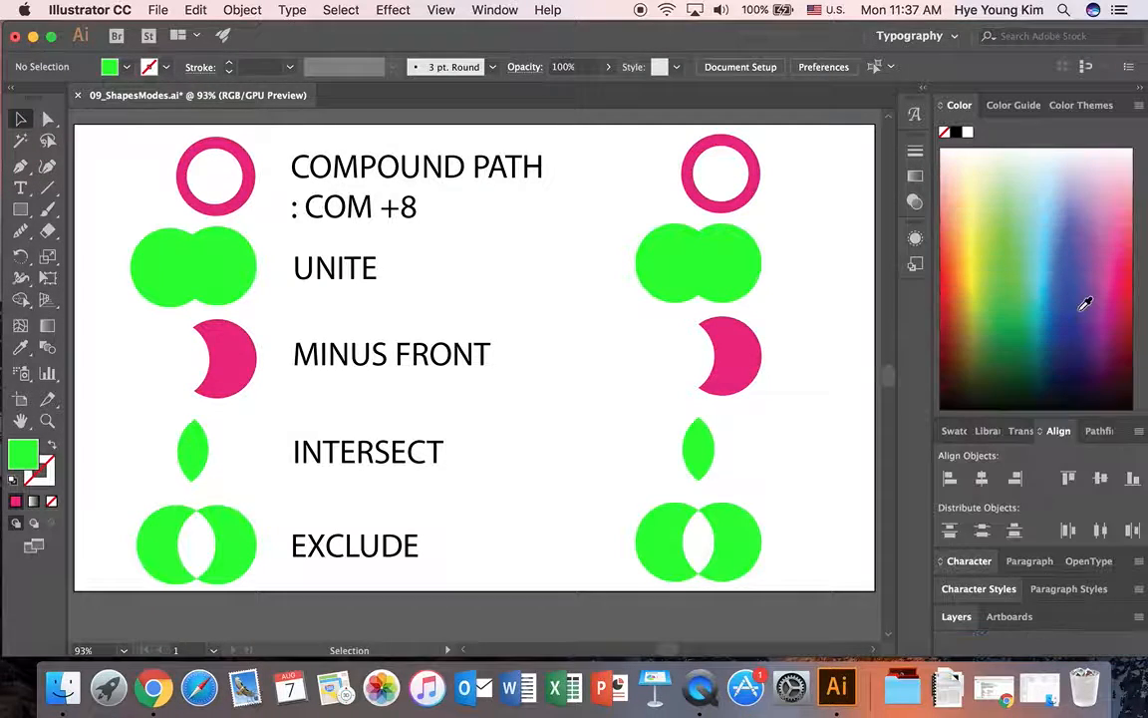
click(1097, 430)
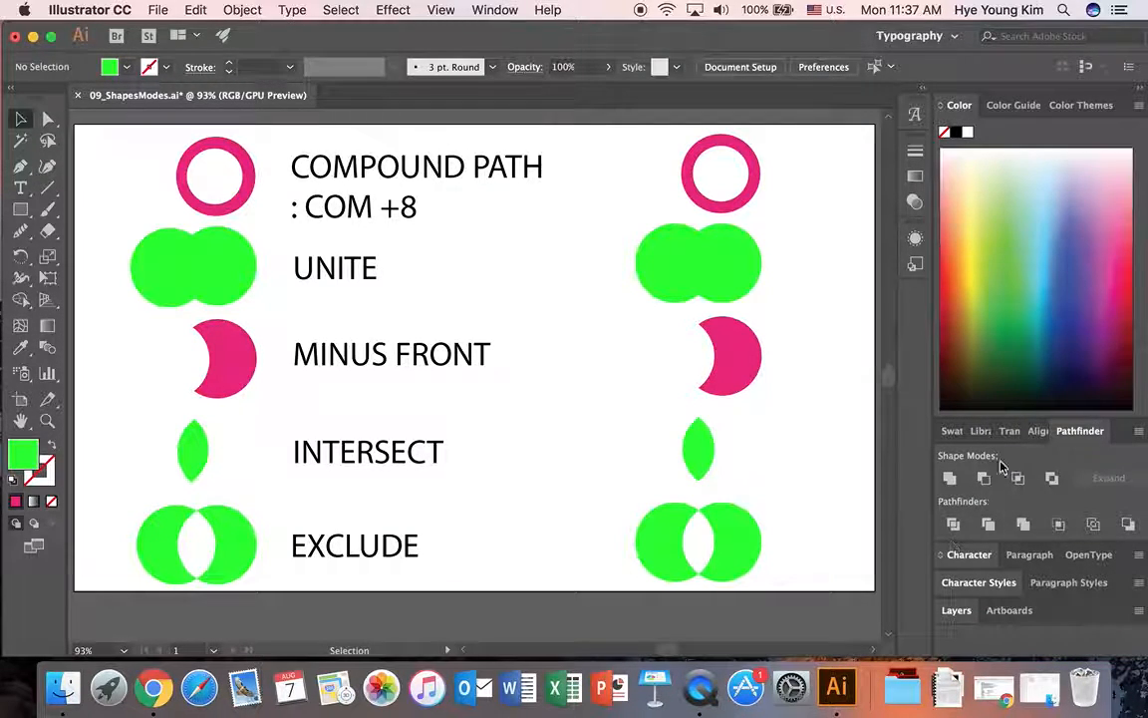
- Save the document as 09_ShapesModes with the author's first name appended, in Illustrator format with default options
click(154, 10)
click(174, 163)
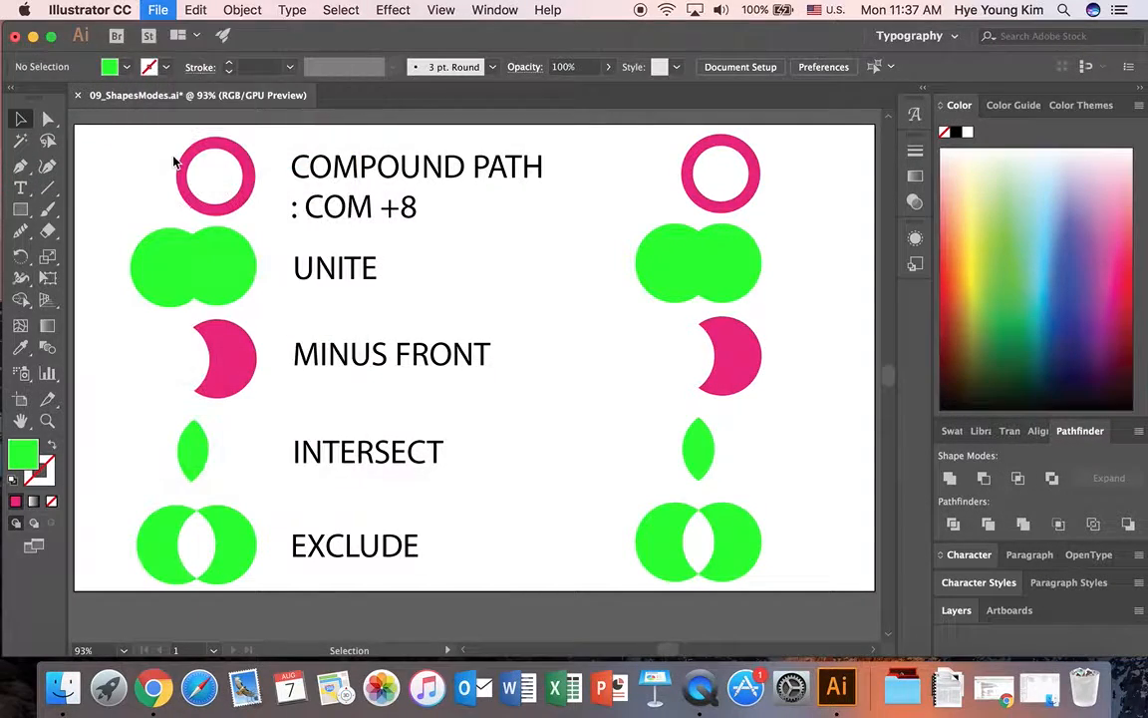
click(563, 76)
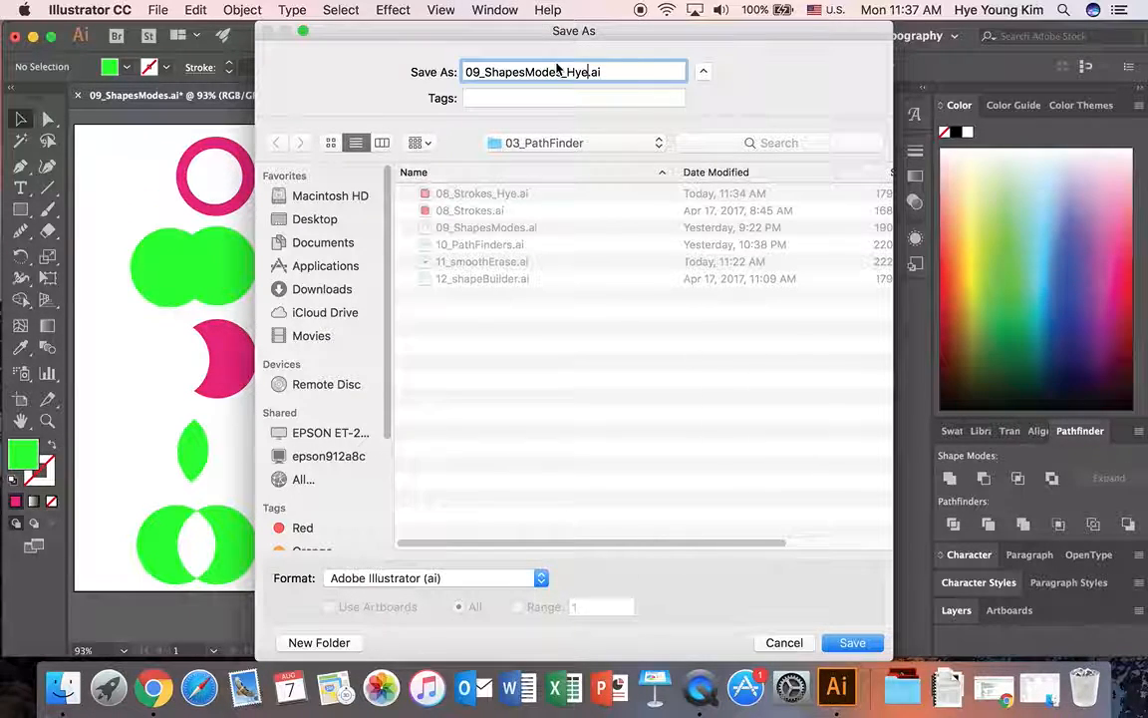
click(854, 642)
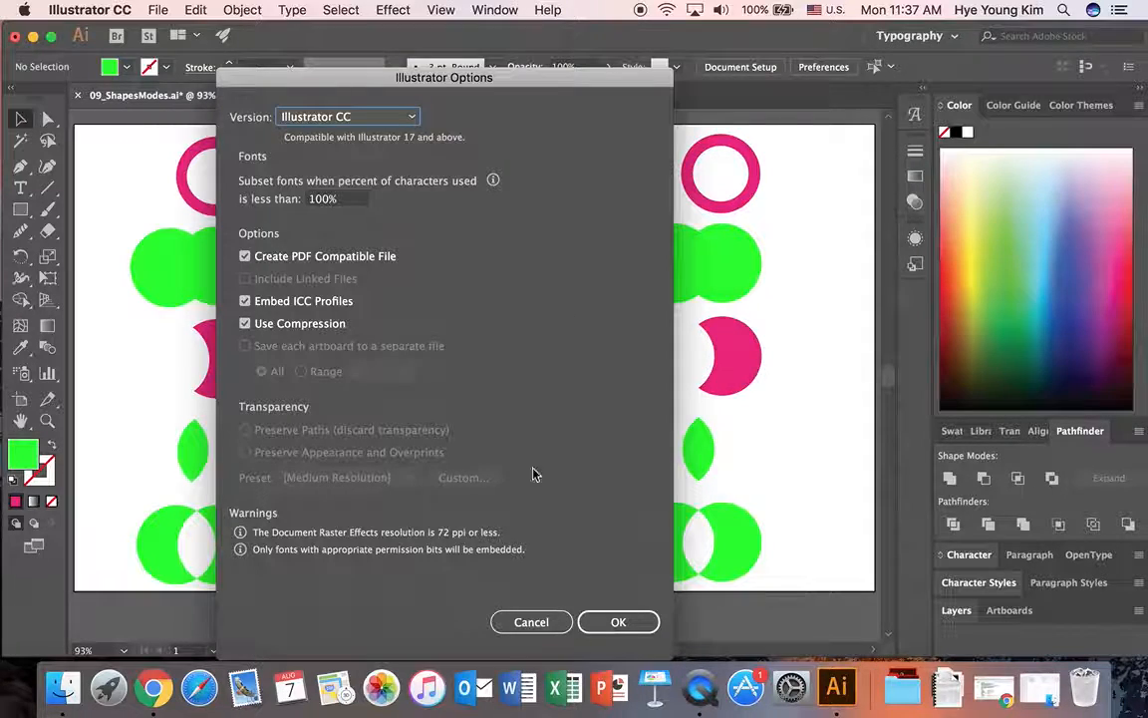
click(610, 621)
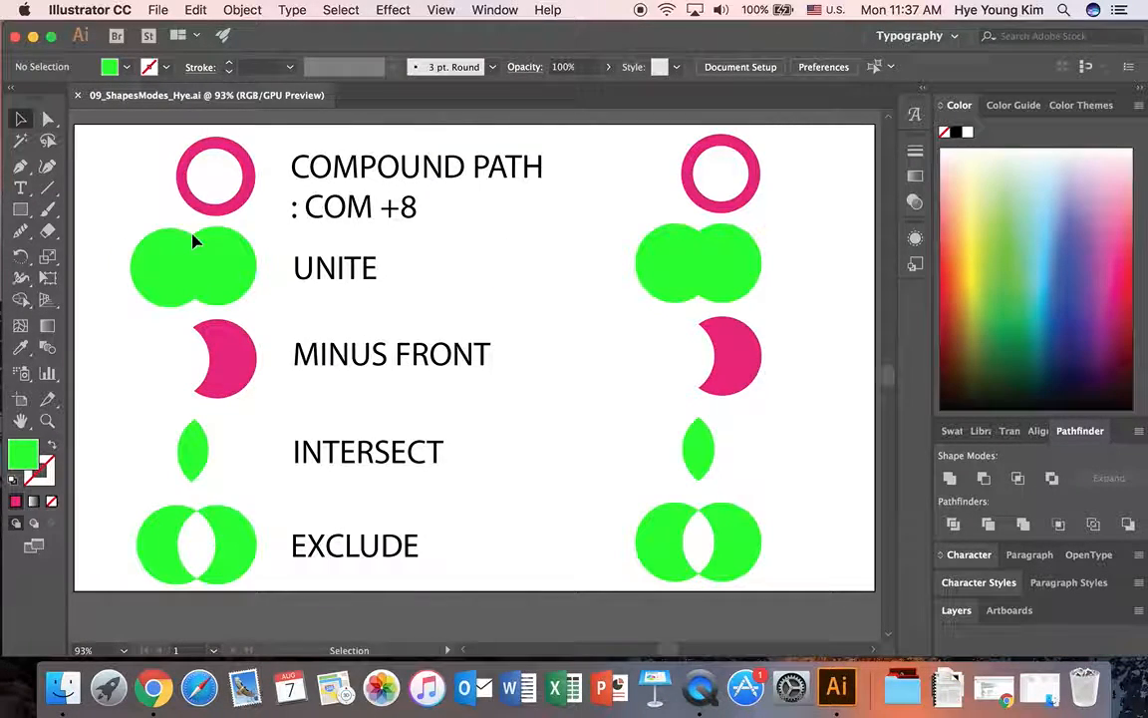
- Close the shape modes document, open 10_PathFinders.ai from the 03_PathFinder folder and fit its artboard in the window
click(77, 95)
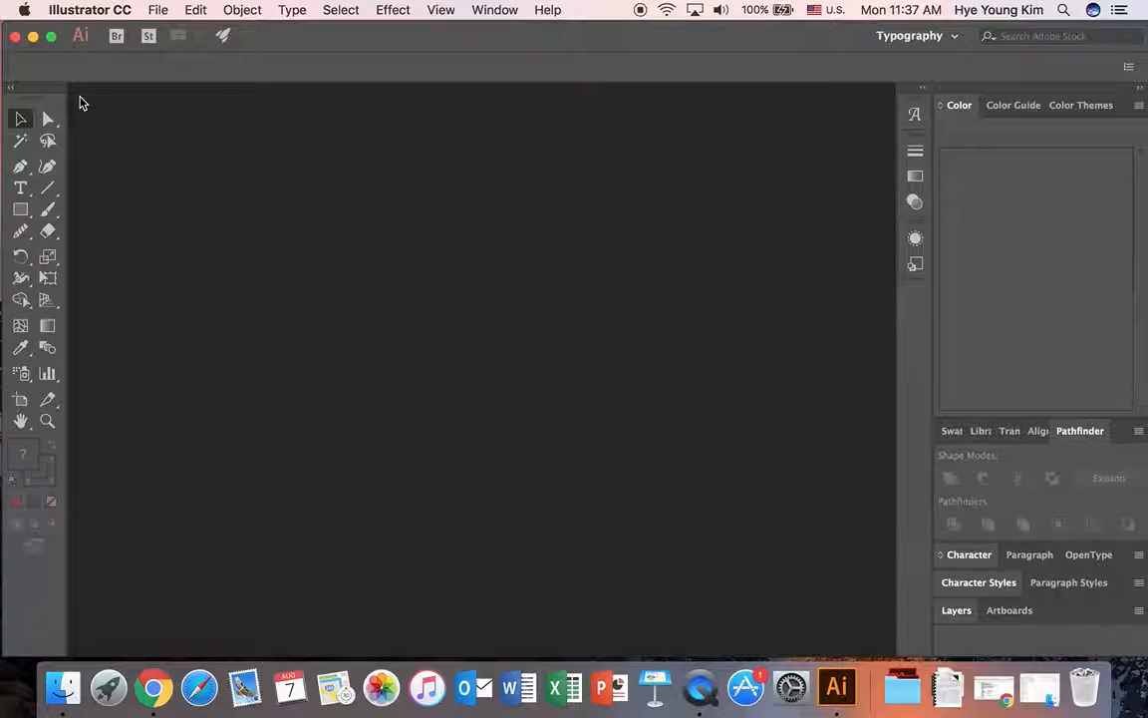
click(156, 9)
click(158, 66)
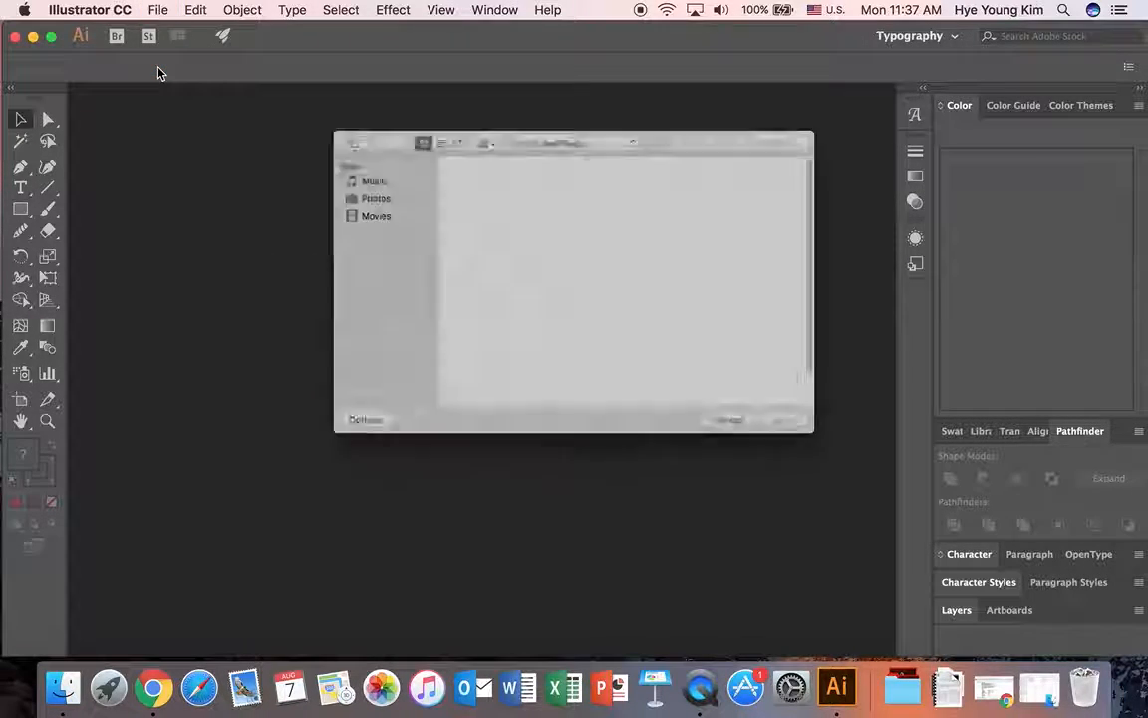
click(469, 258)
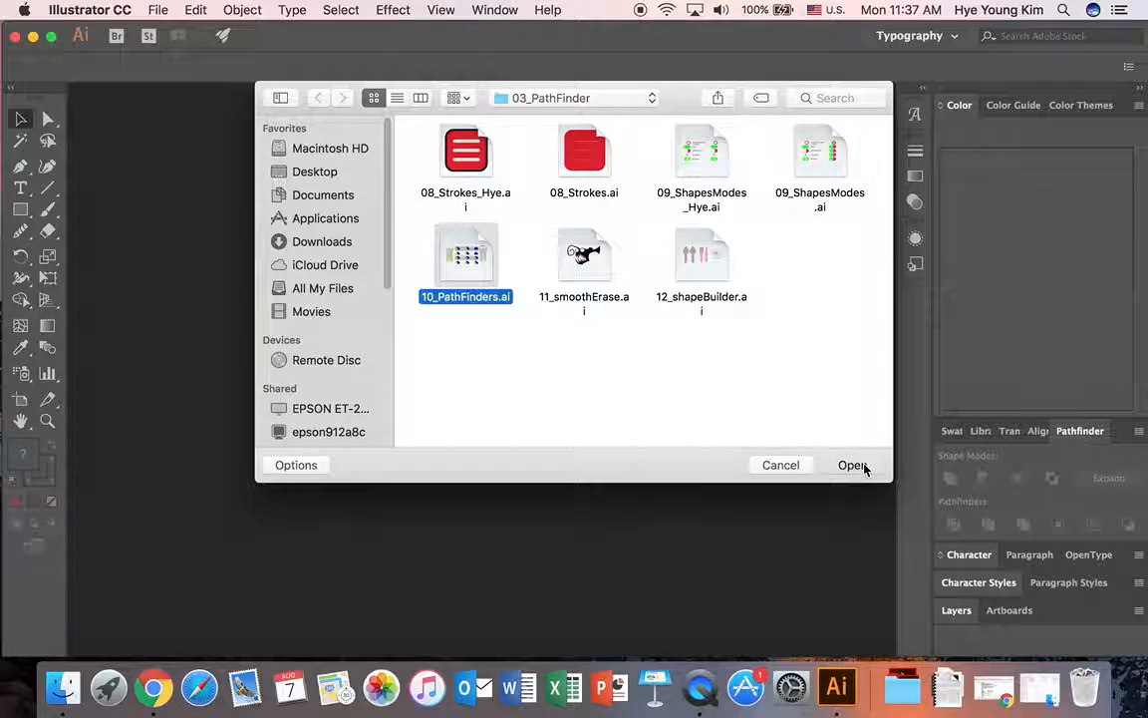
click(863, 467)
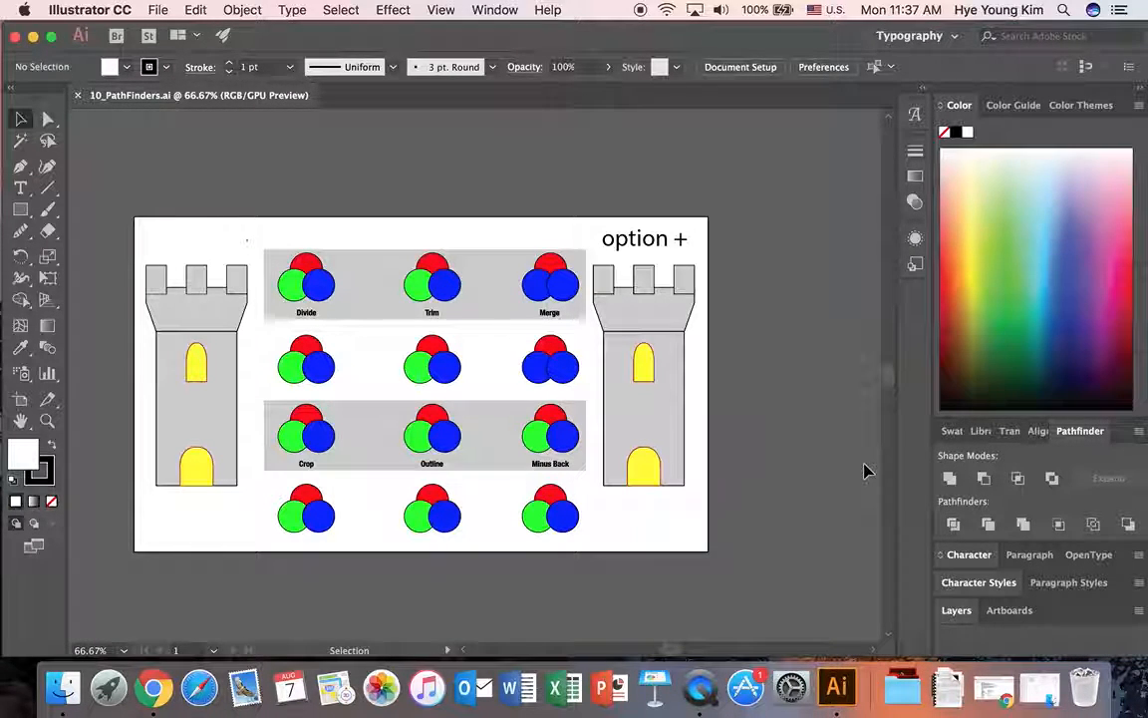
key(super+0)
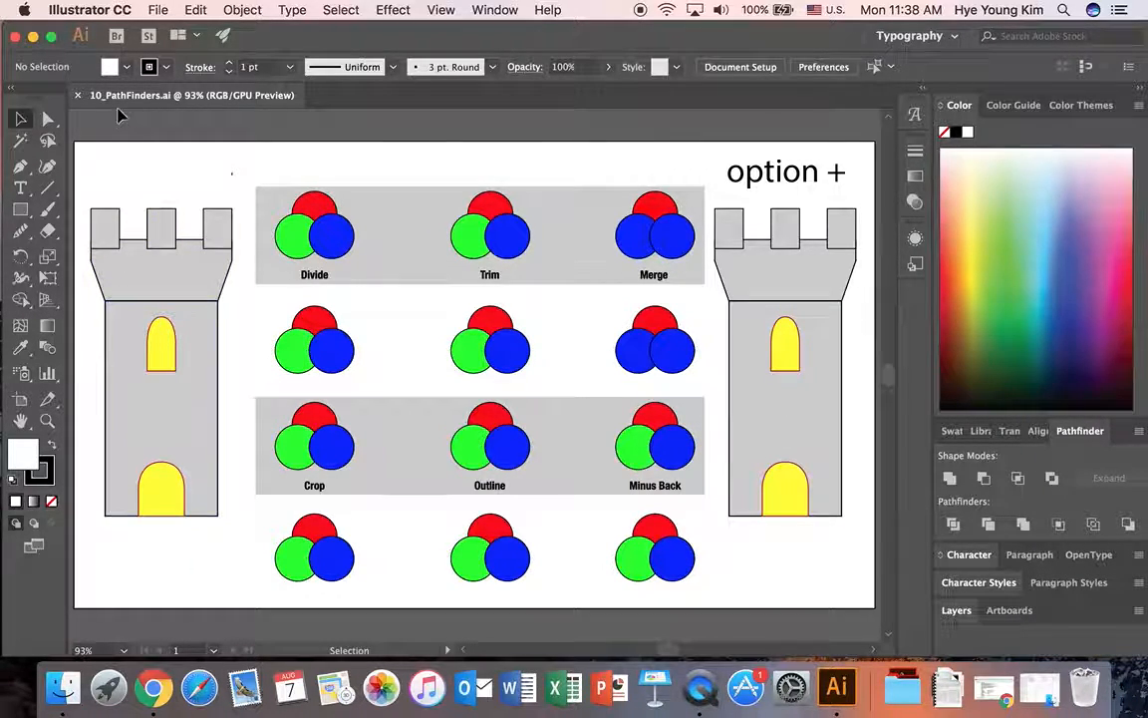
- Unite the grey battlements, upper section and body of the left tower into a single path
drag(86, 192, 239, 317)
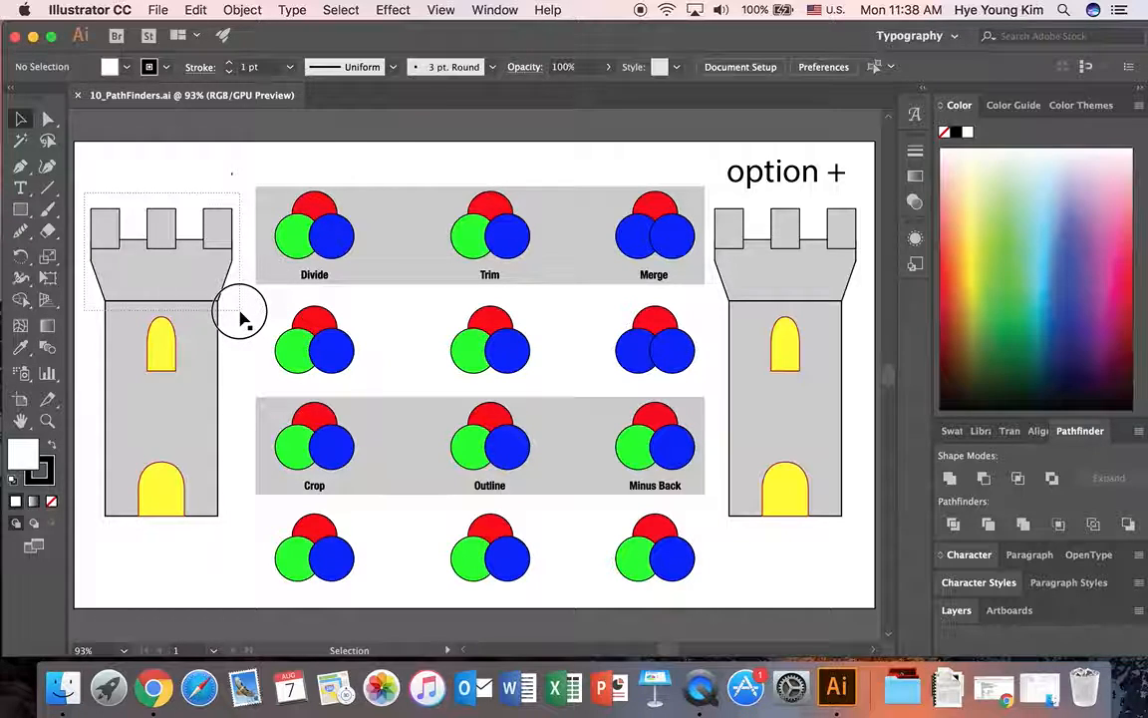
drag(239, 317, 239, 317)
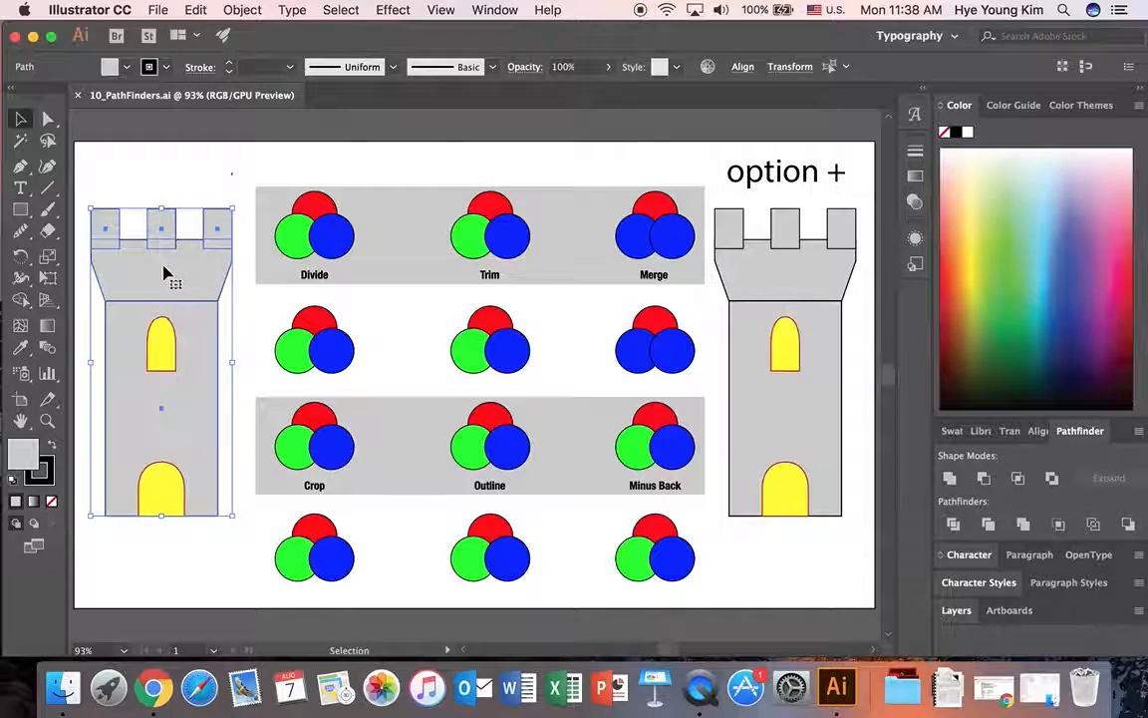
shift+click(748, 428)
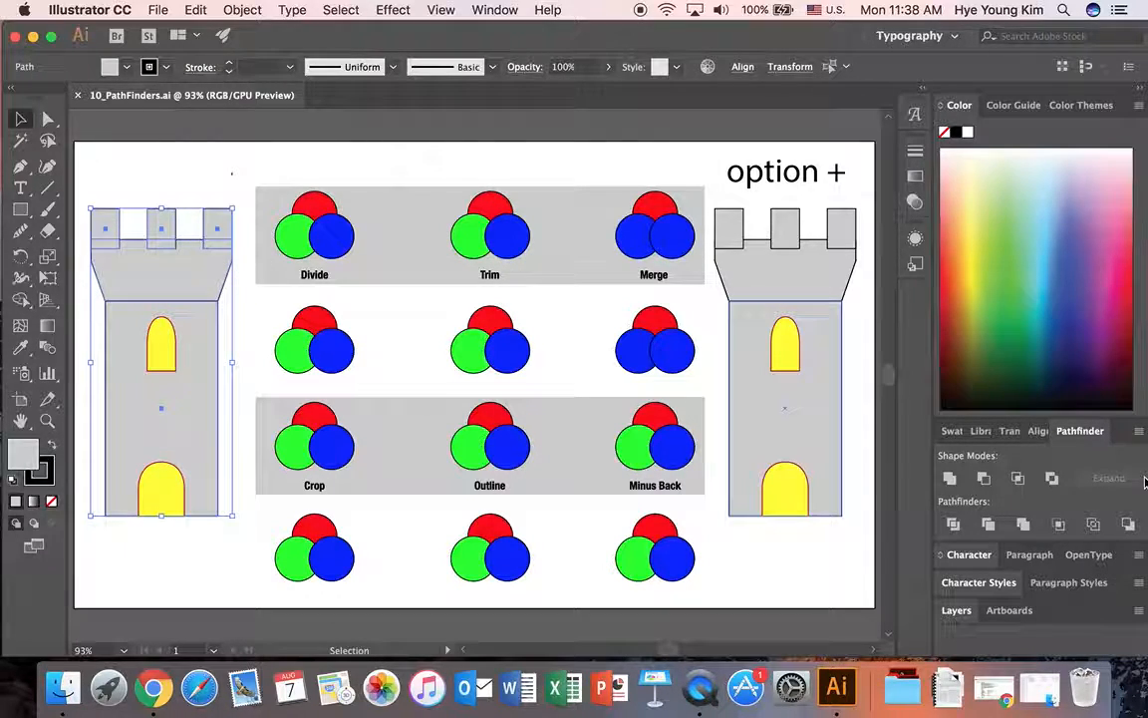
click(949, 479)
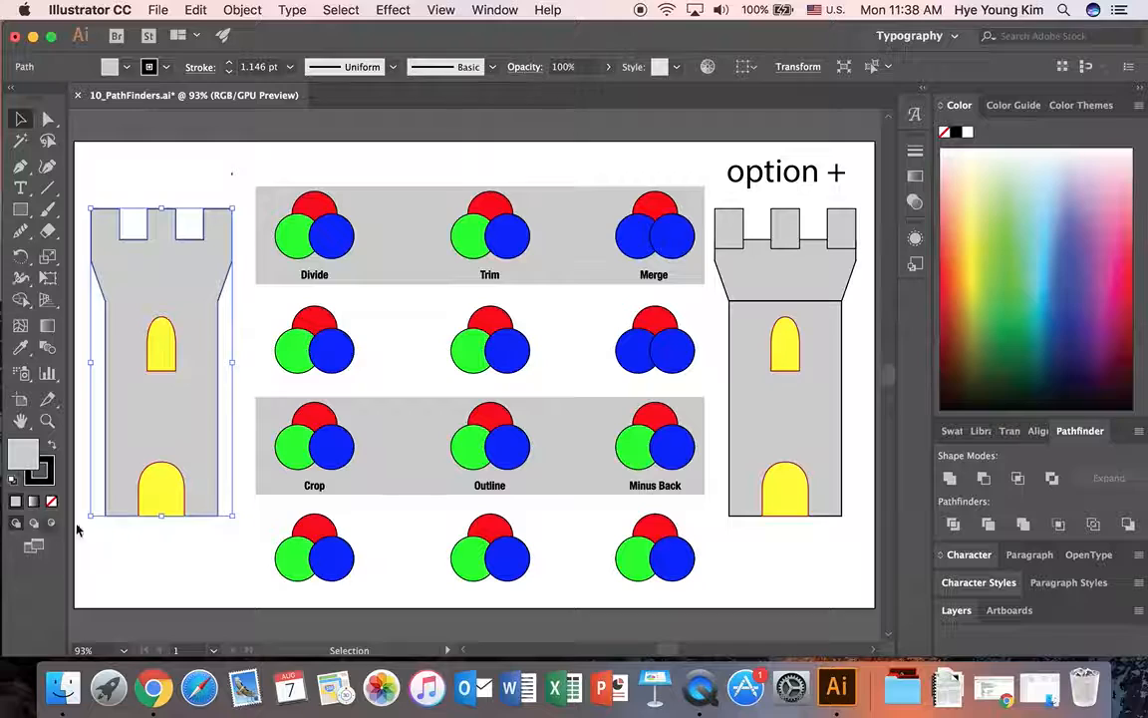
click(67, 471)
- Cut the yellow window and door out of the left tower with Minus Front
click(139, 287)
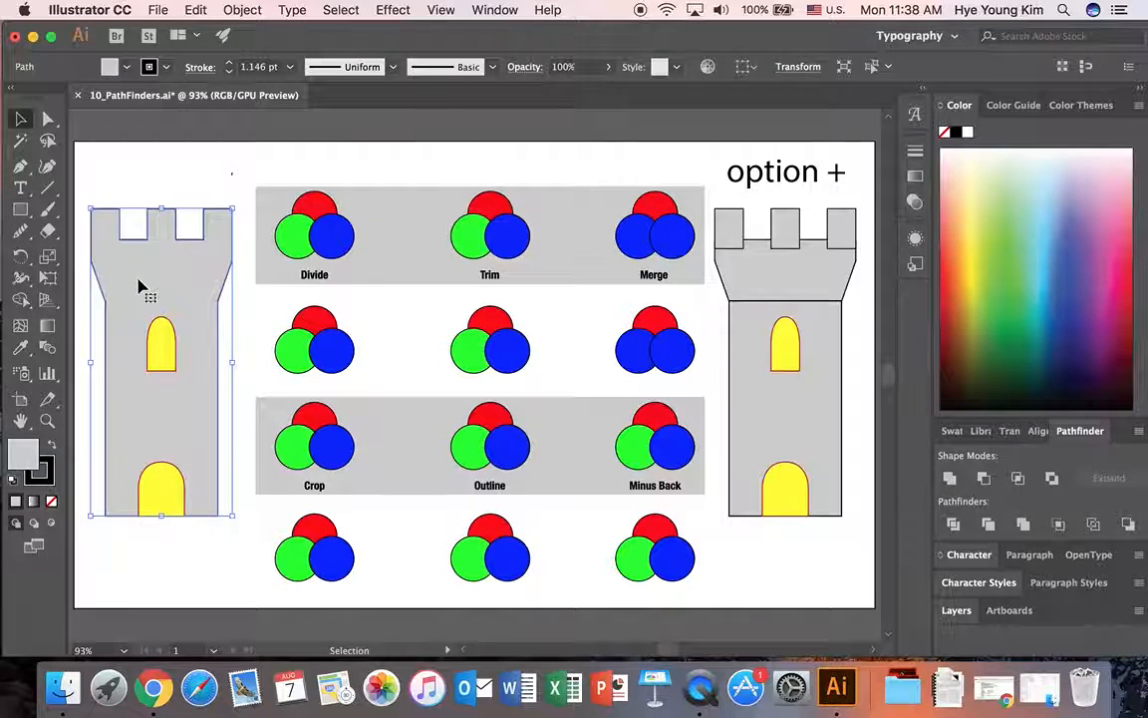
shift+click(161, 346)
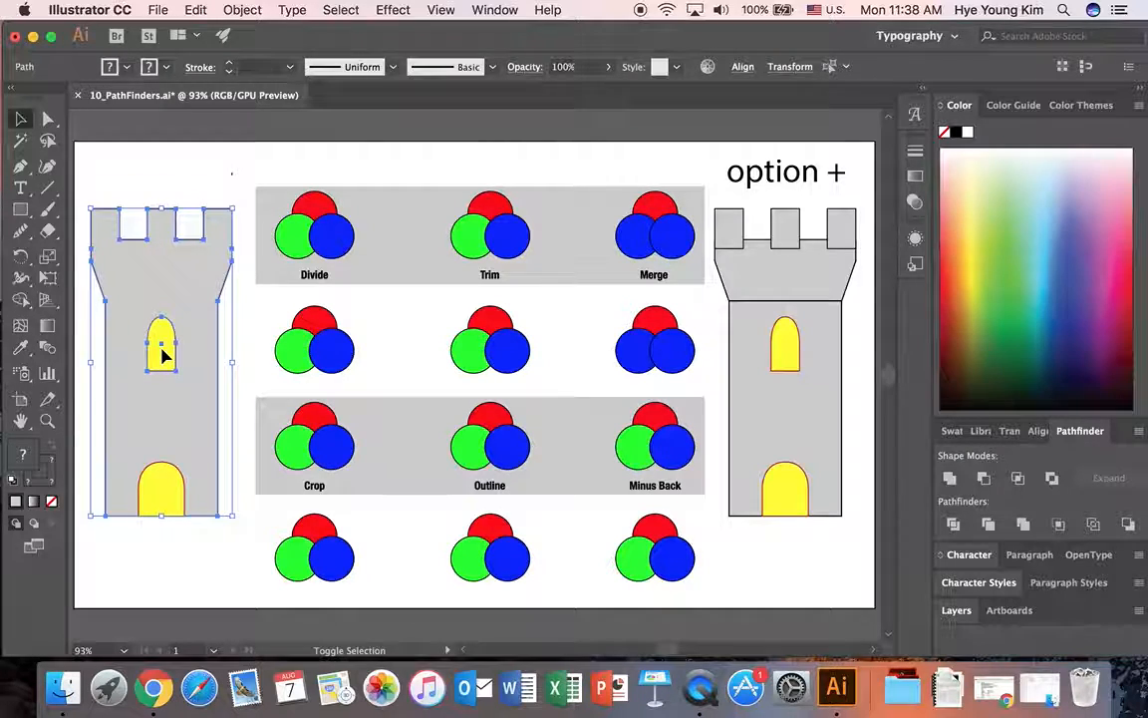
shift+click(169, 503)
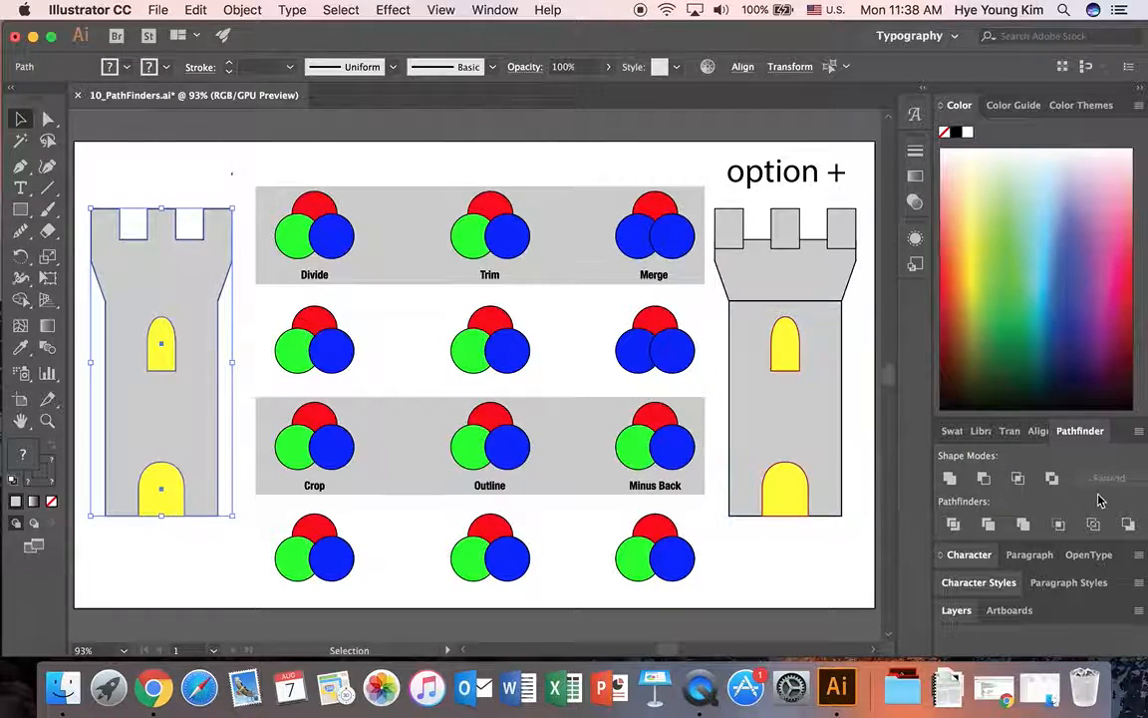
click(985, 480)
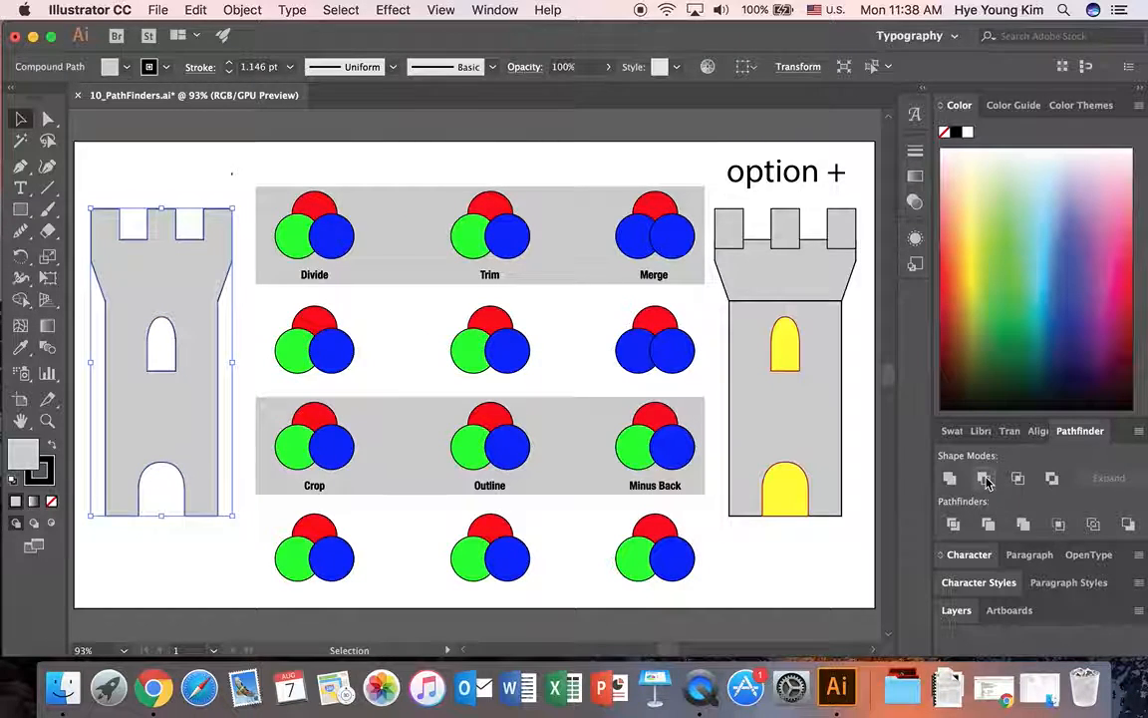
click(167, 533)
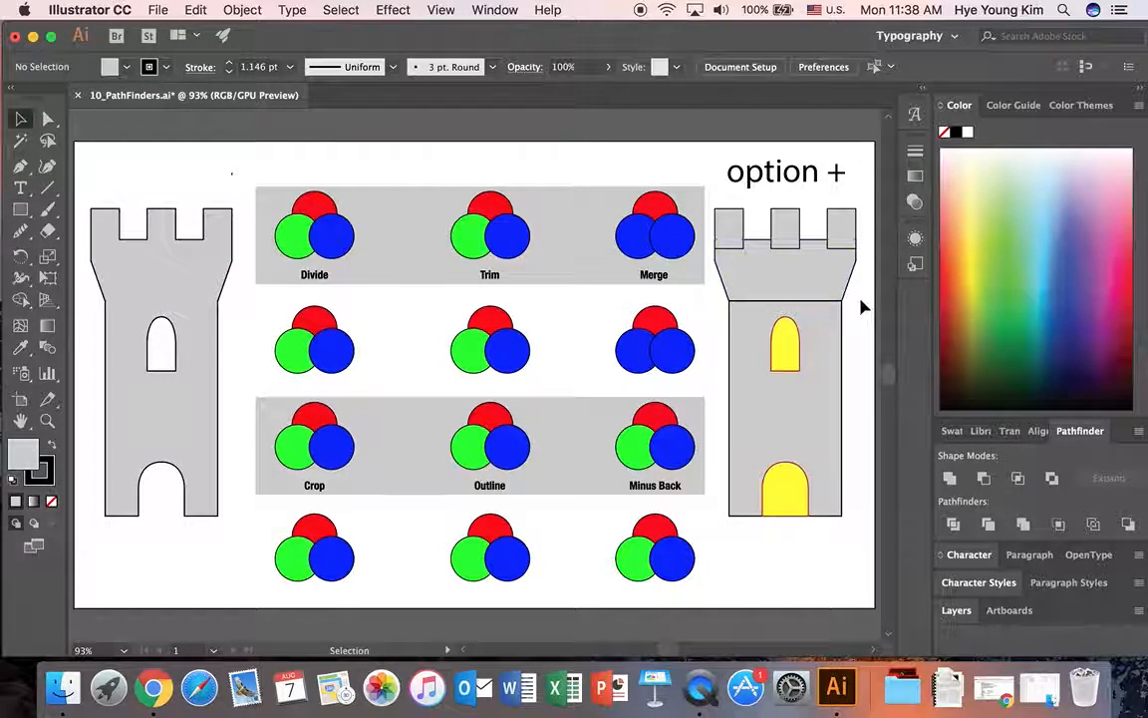
- Combine the grey parts of the right tower into an editable compound shape with Unite
drag(706, 220, 857, 319)
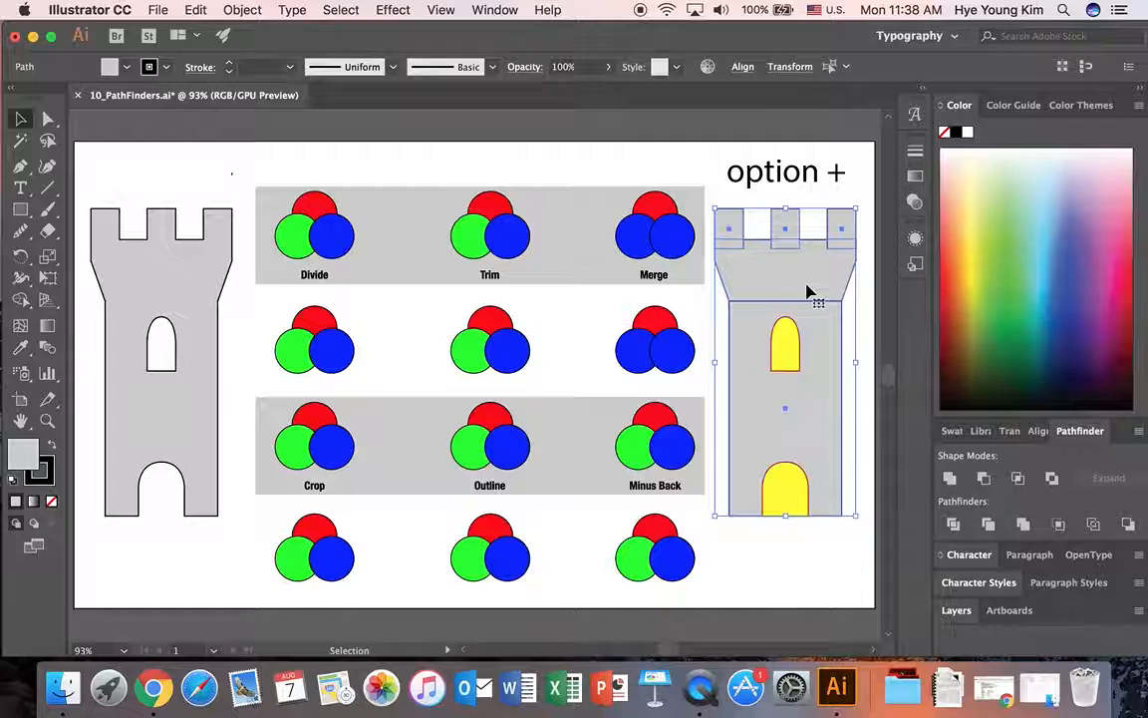
alt+click(950, 479)
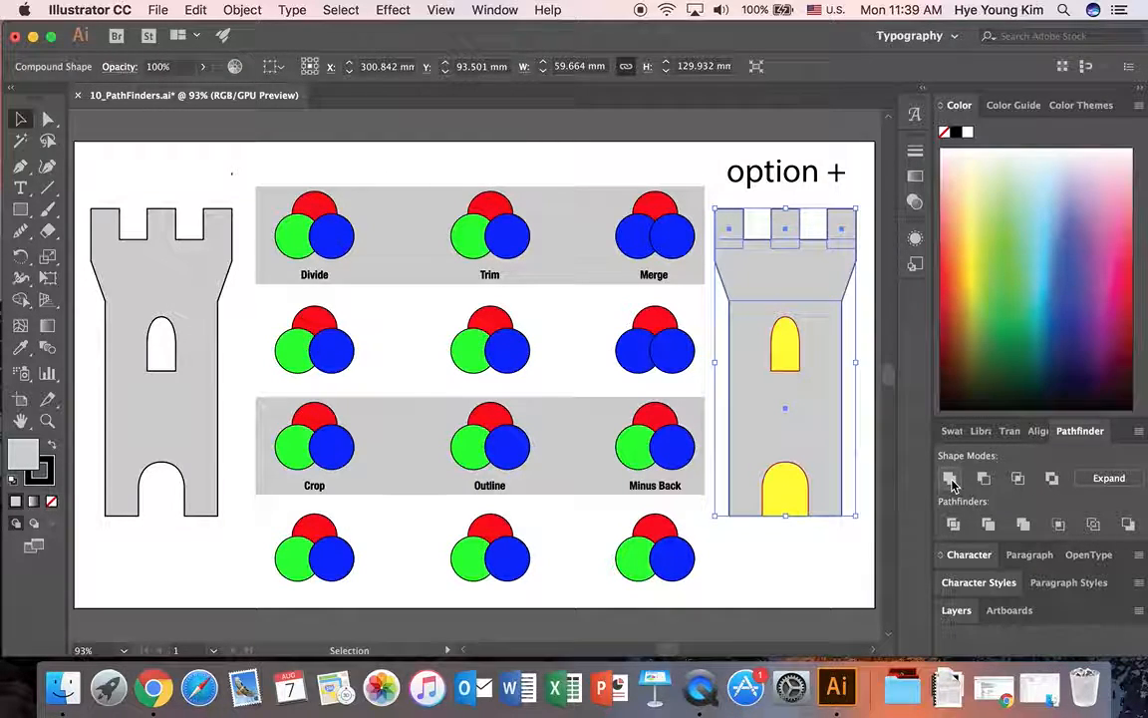
click(830, 541)
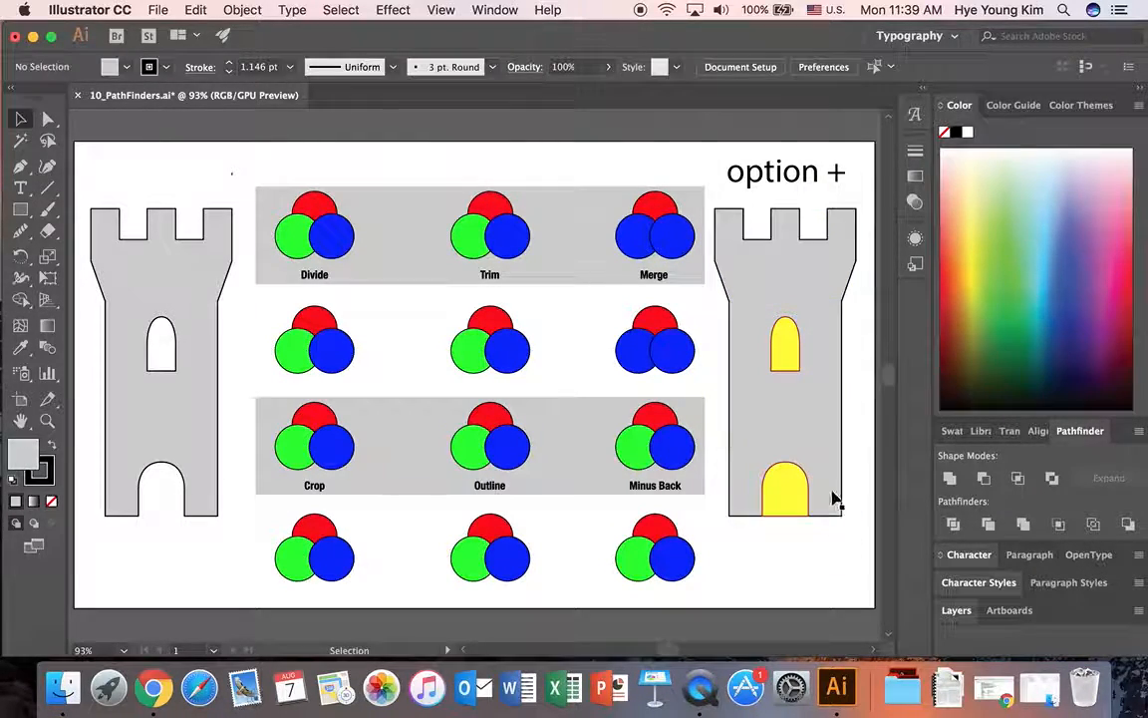
- Subtract the yellow window and door from the right tower with Minus Front, keeping it an editable compound shape
click(786, 271)
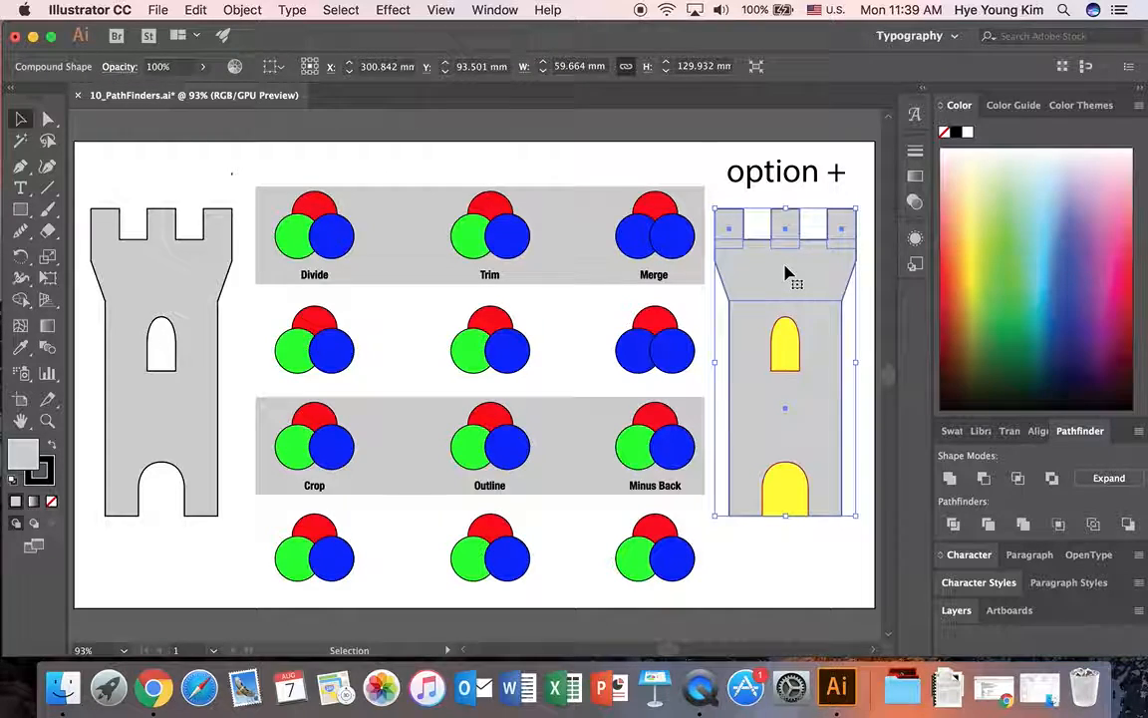
shift+click(786, 352)
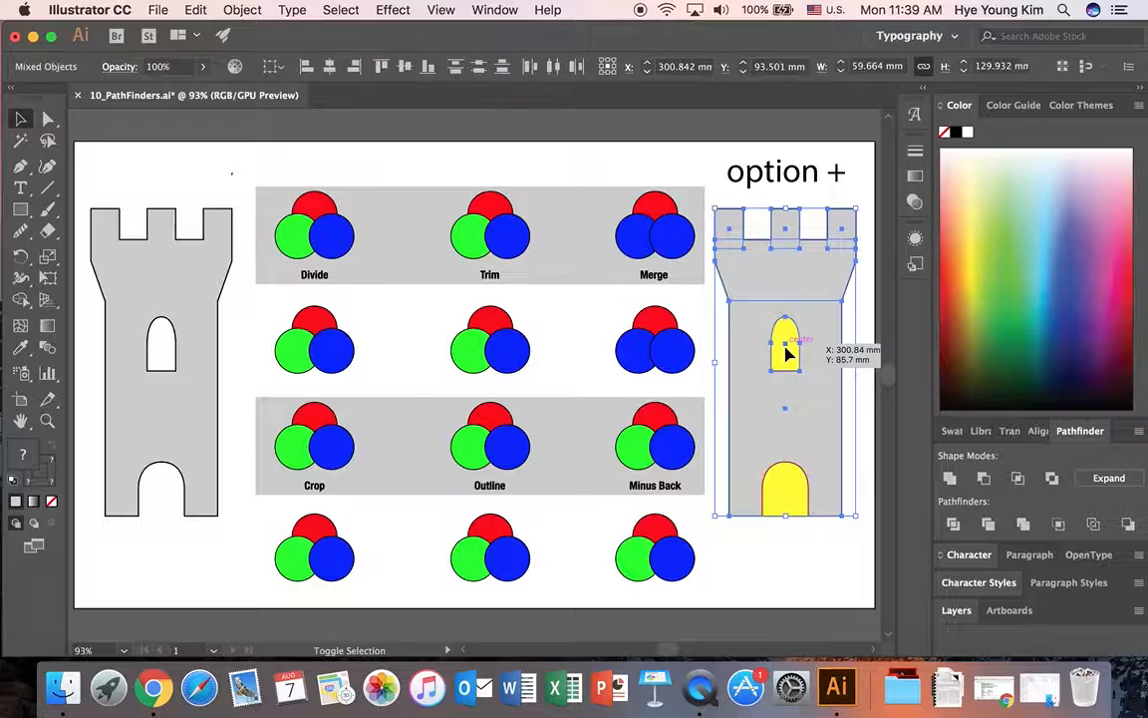
shift+click(788, 494)
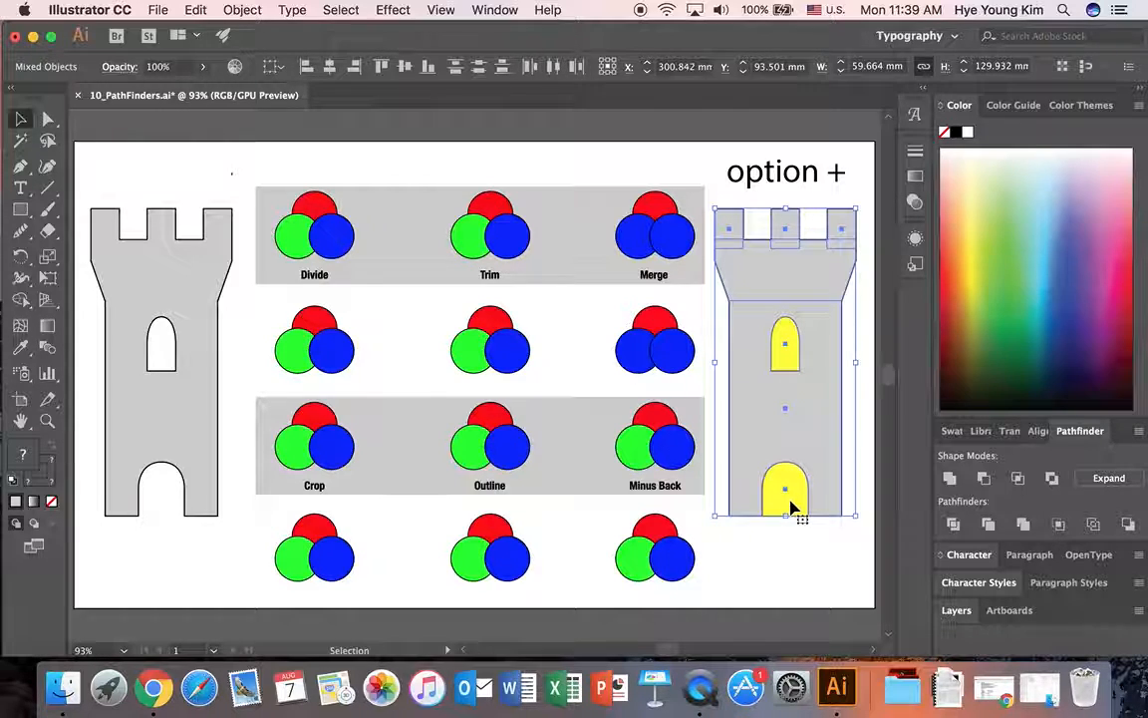
alt+click(982, 480)
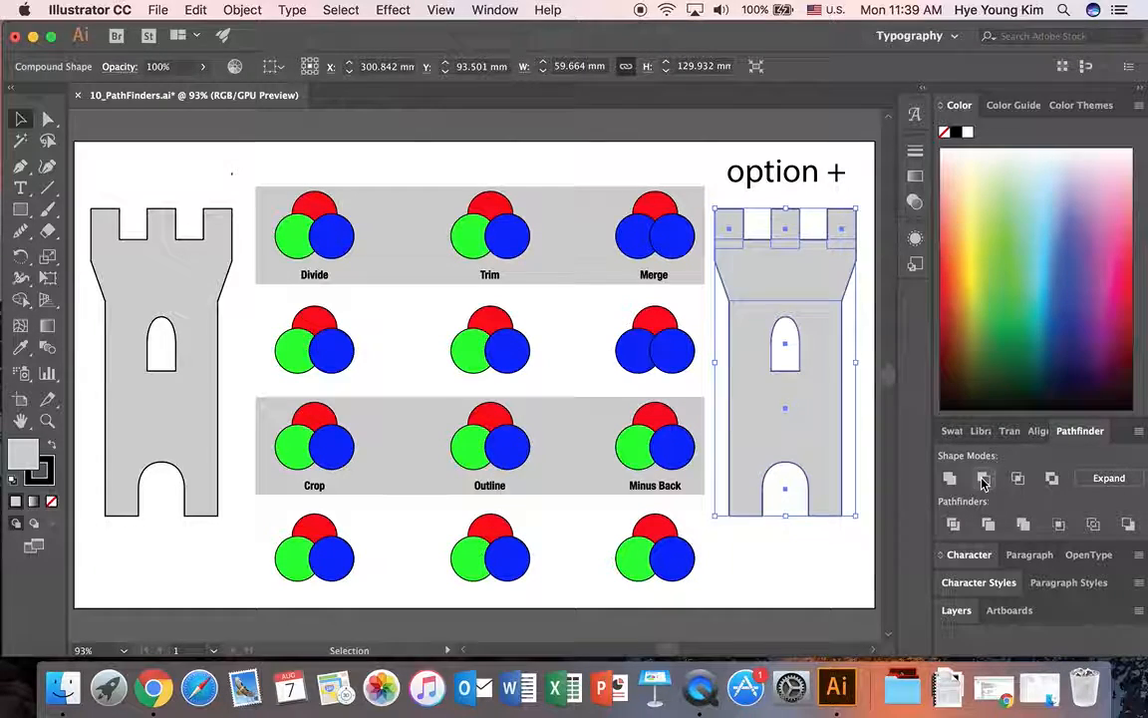
click(787, 567)
- Isolate the right tower's compound shape, move its window opening down to just above the door, and exit isolation mode
double_click(803, 367)
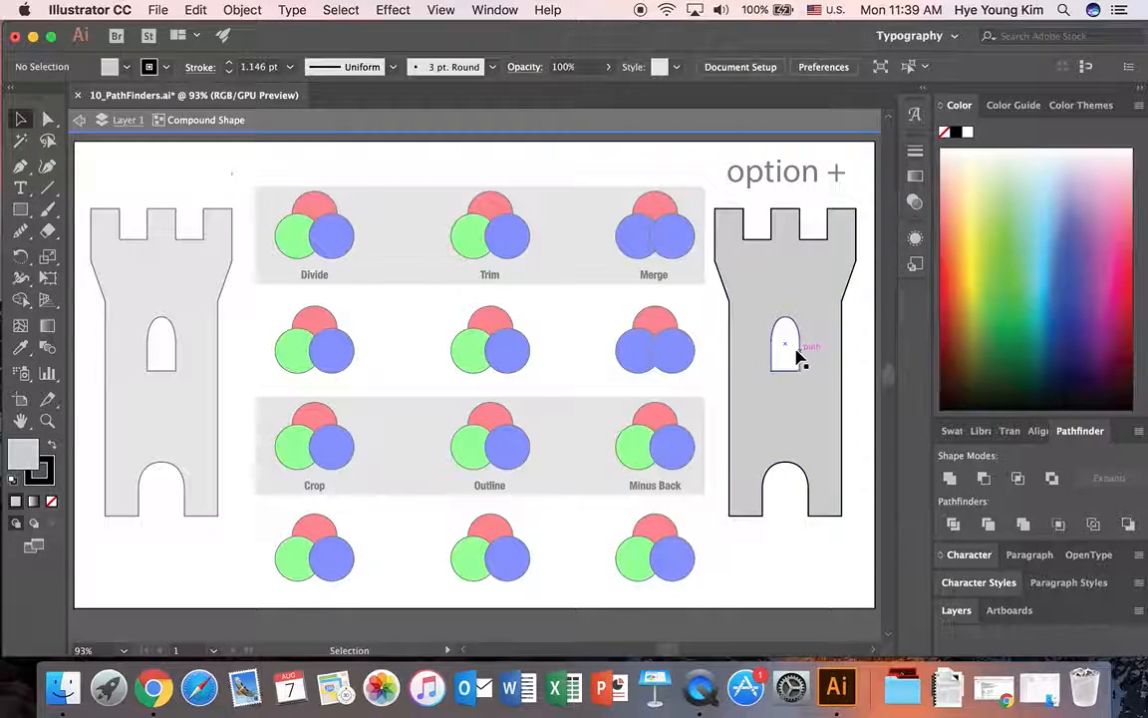
drag(792, 351, 790, 406)
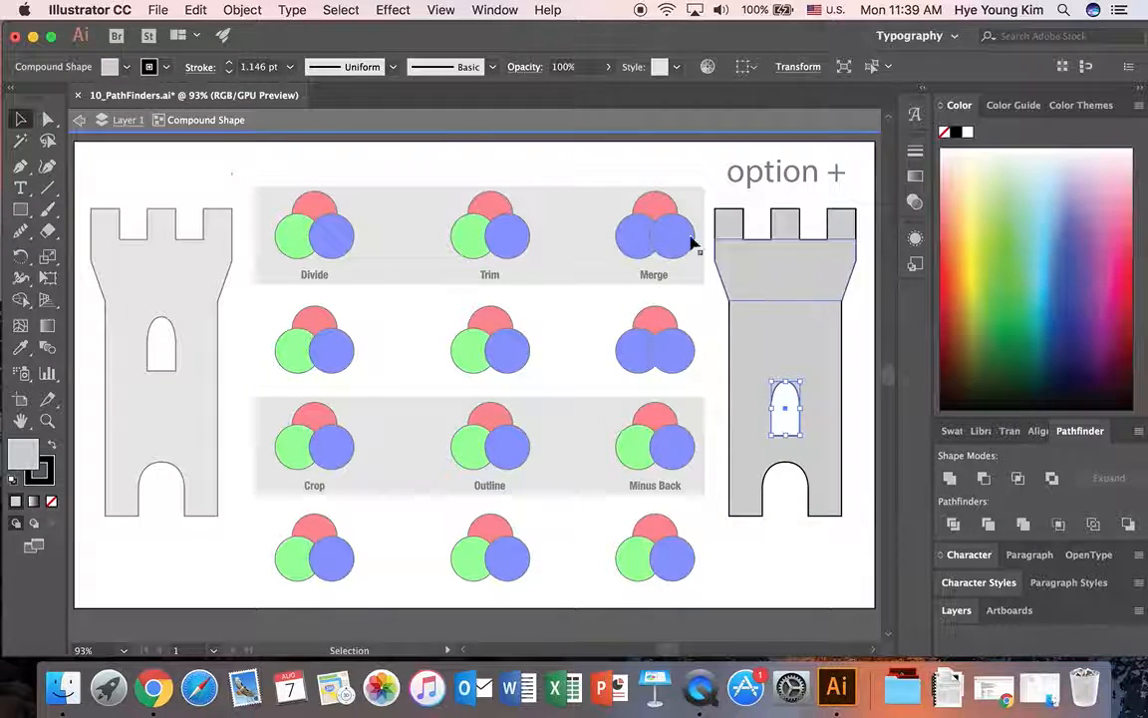
click(127, 121)
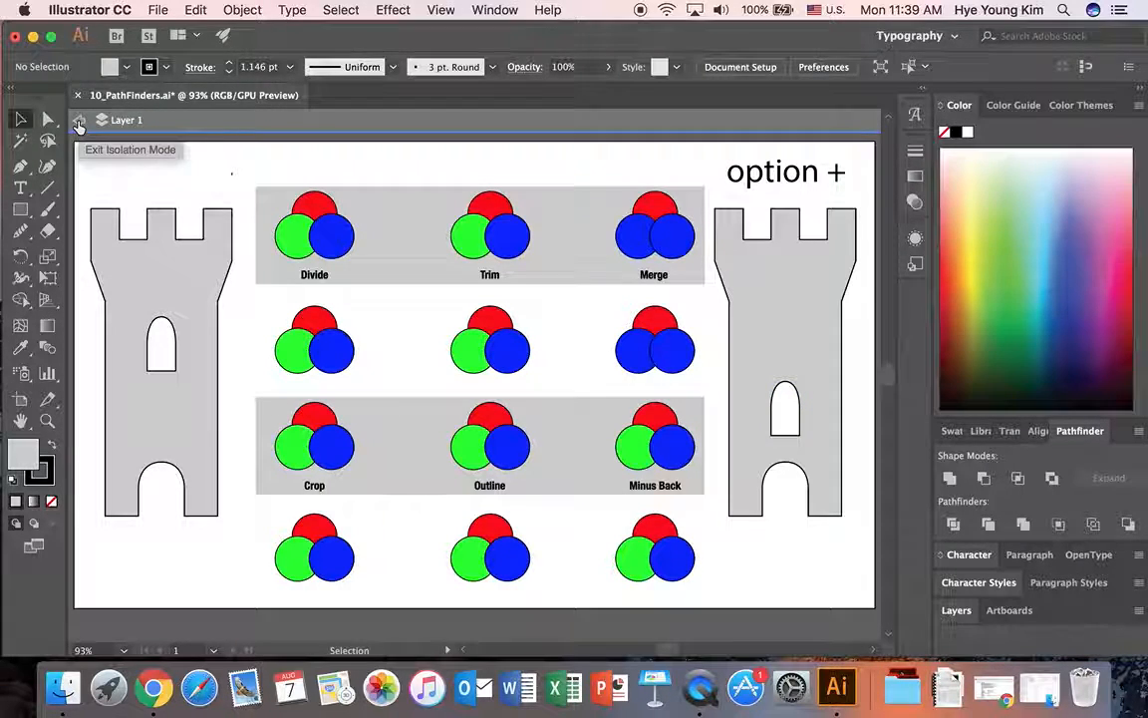
click(79, 120)
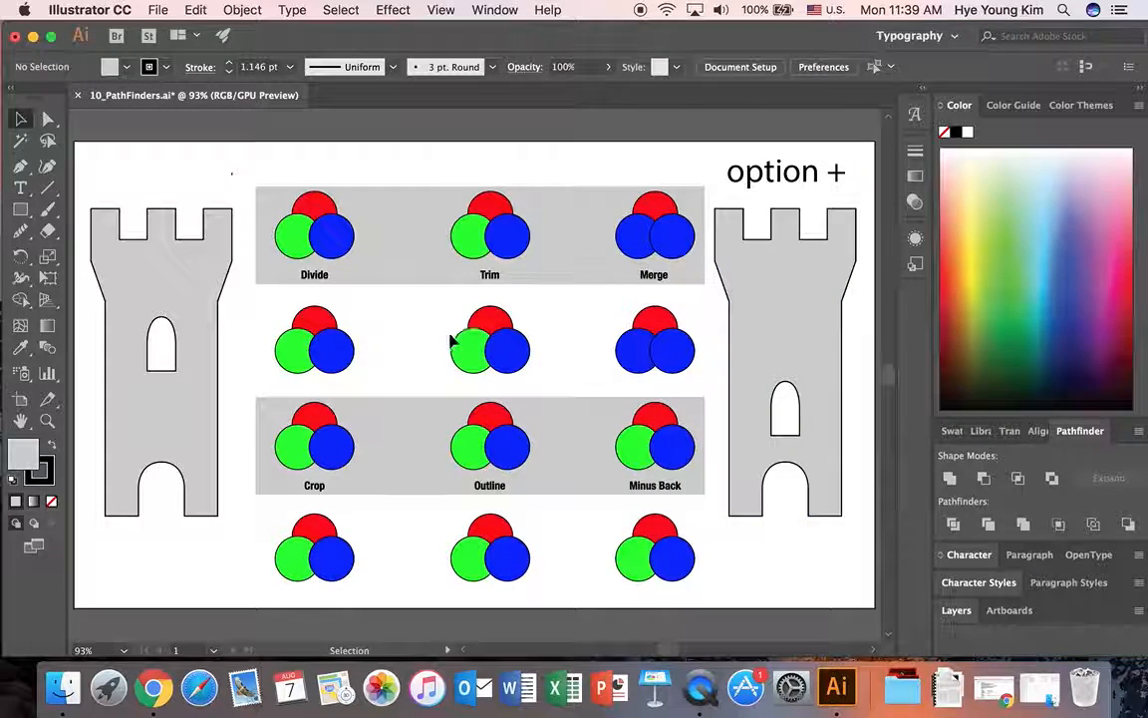
- Apply Divide to the three overlapping circles beneath the Divide example and ungroup the result
drag(259, 299, 379, 372)
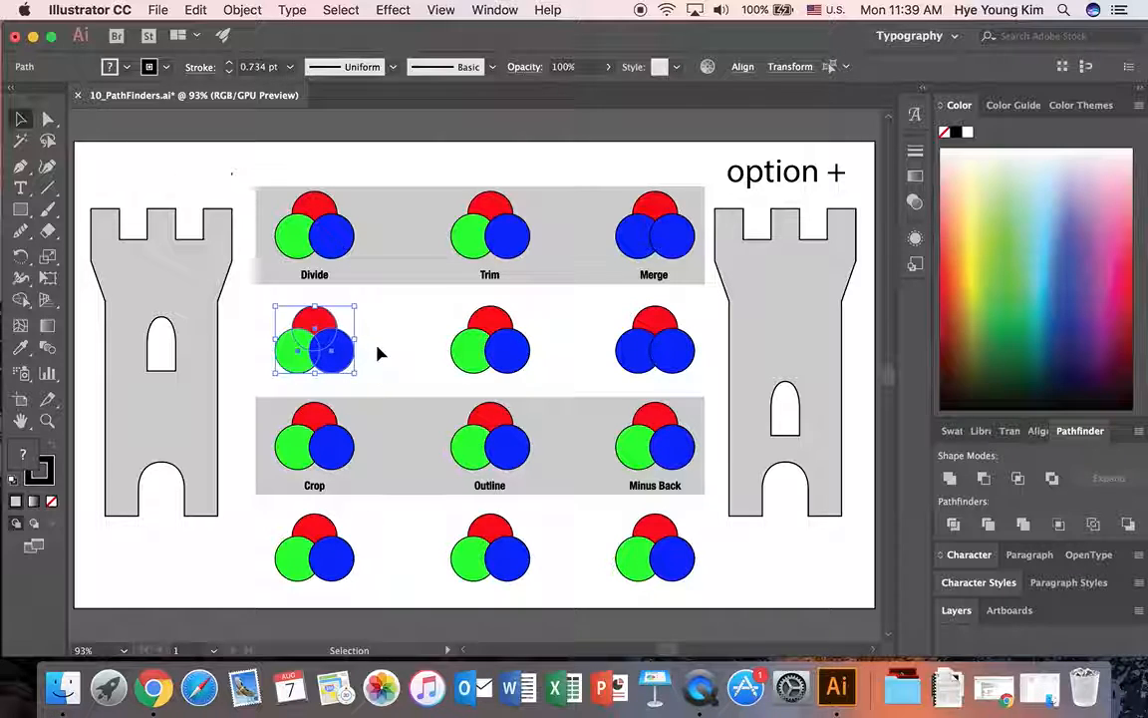
click(953, 525)
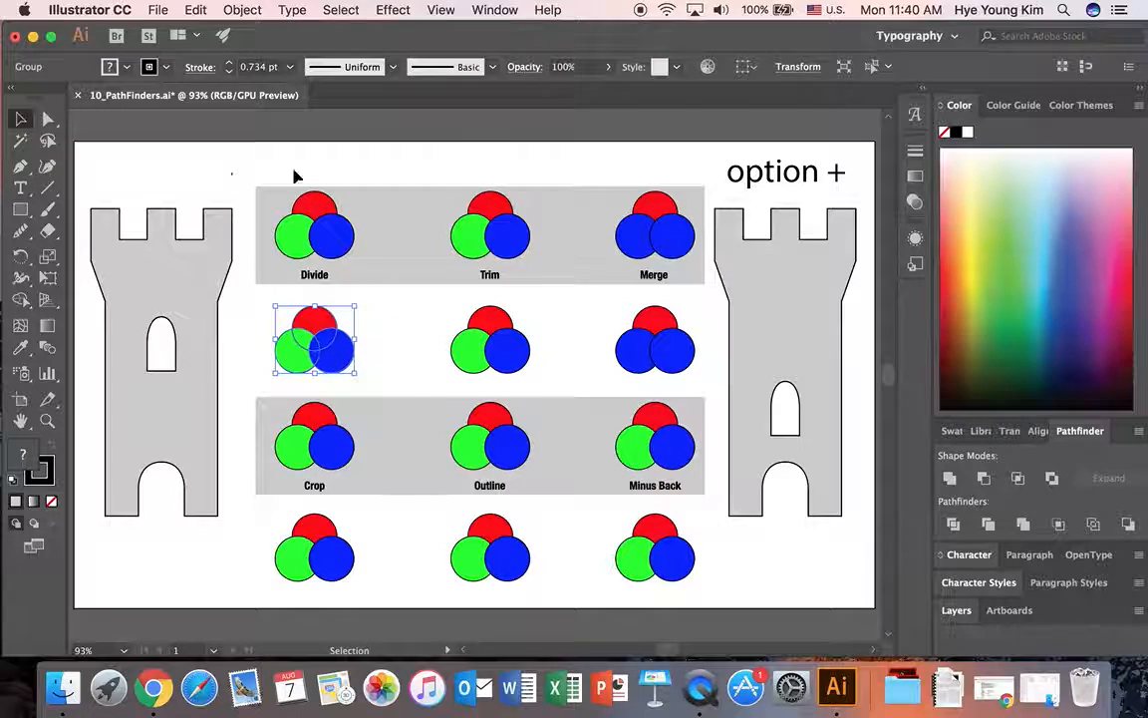
click(241, 10)
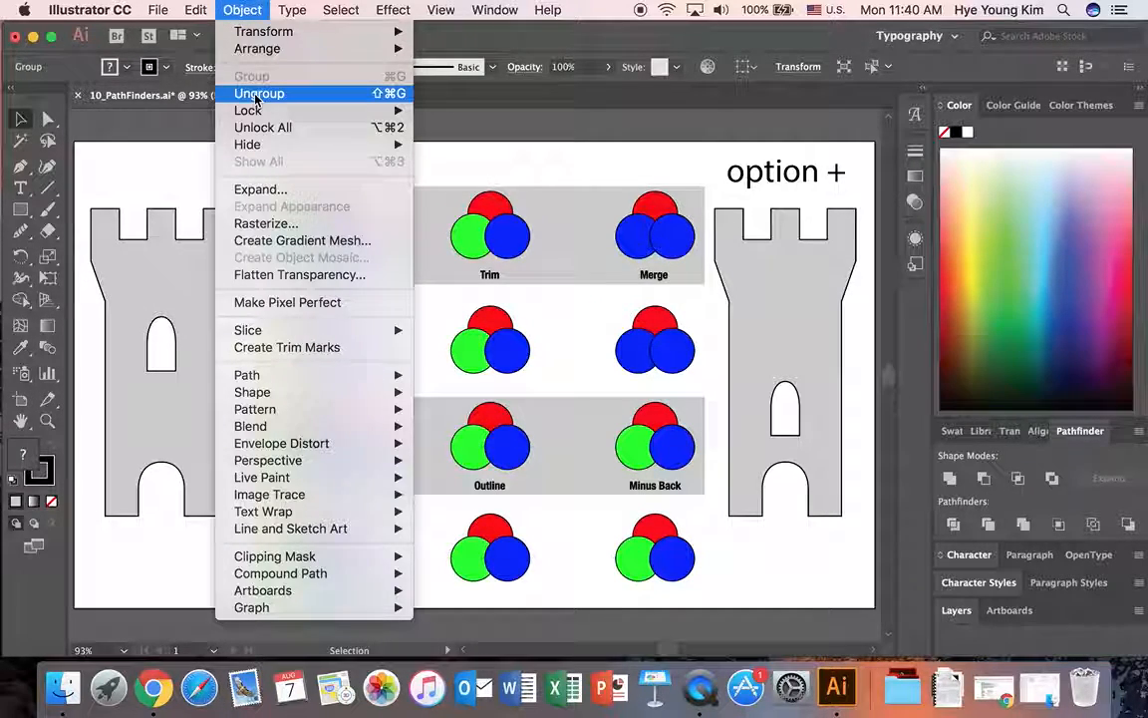
click(257, 93)
click(376, 329)
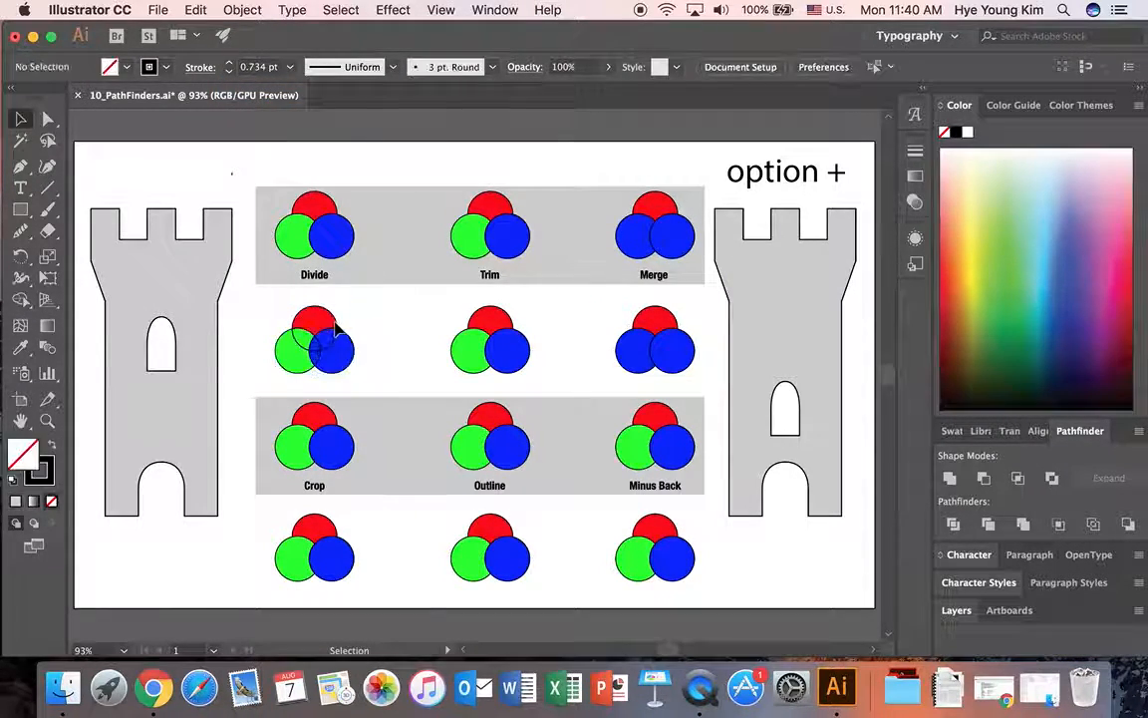
- Pull the divided red, green and blue pieces apart so that each one stands separately
drag(314, 324, 314, 304)
drag(300, 349, 359, 374)
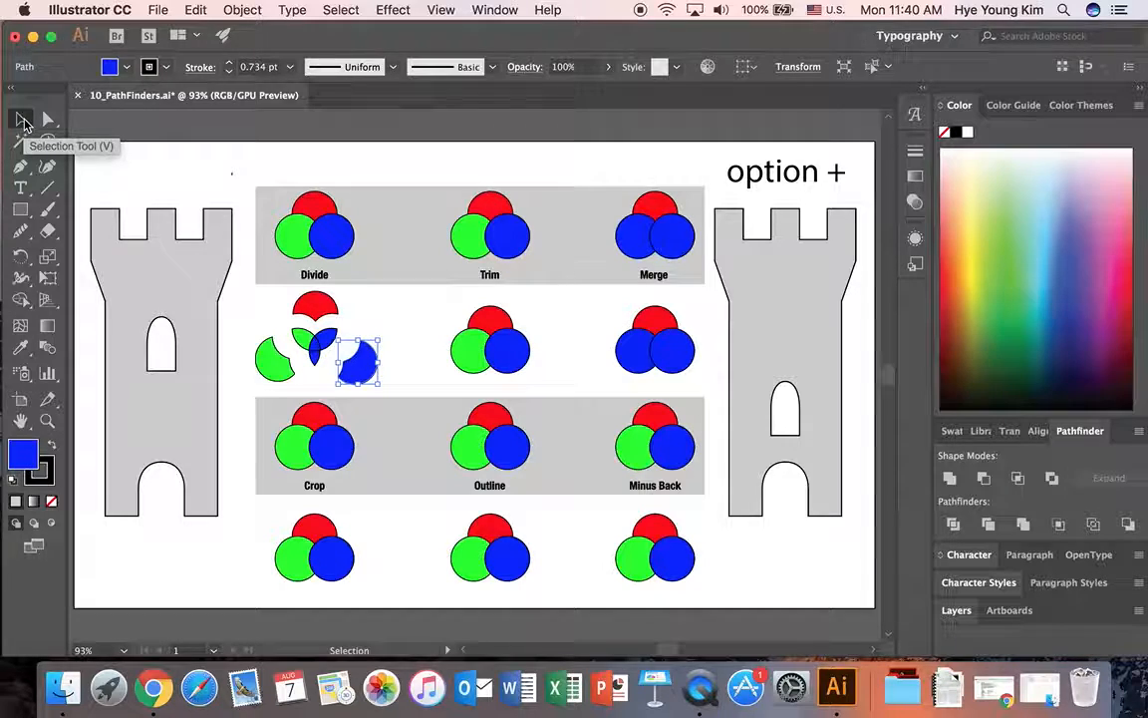
drag(296, 333, 312, 375)
click(403, 305)
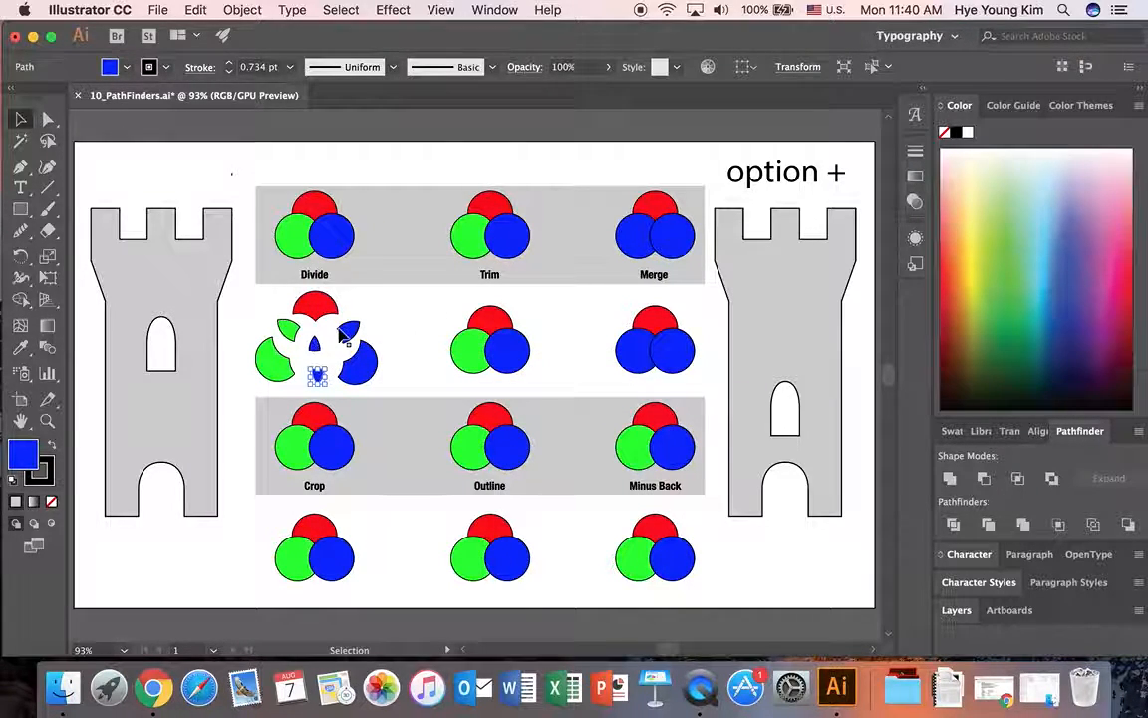
click(402, 330)
- Apply Trim to the circles beneath the Trim example and pull the ungrouped red, green and blue pieces apart
drag(438, 307, 544, 385)
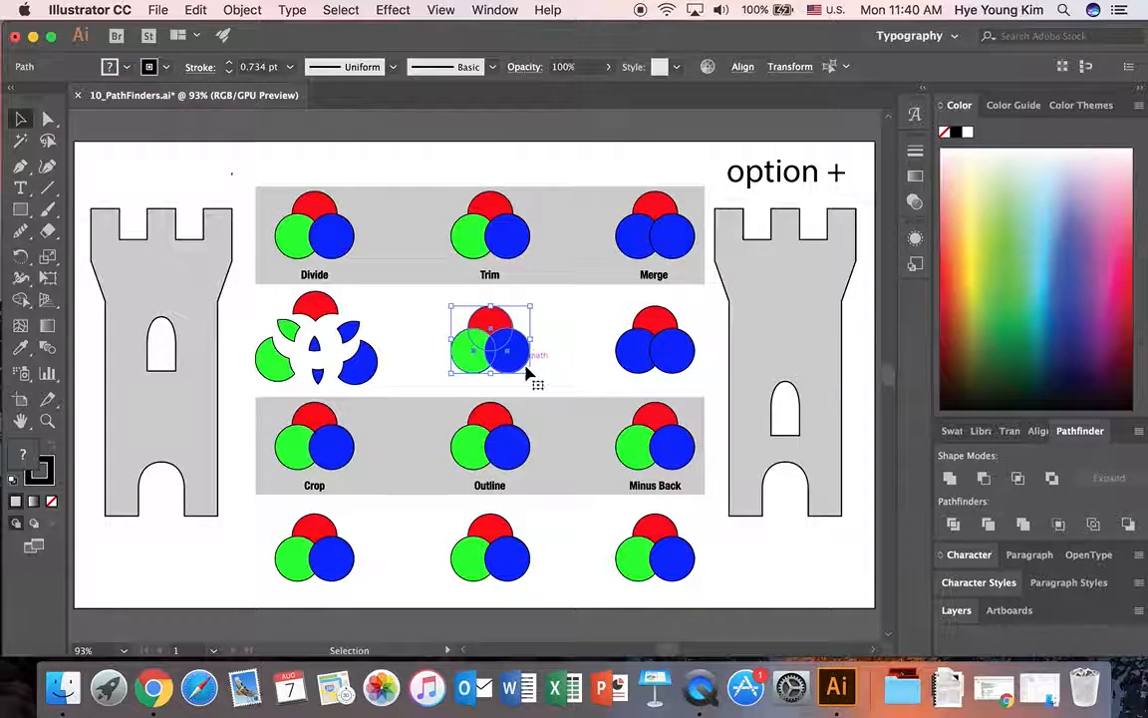
click(991, 526)
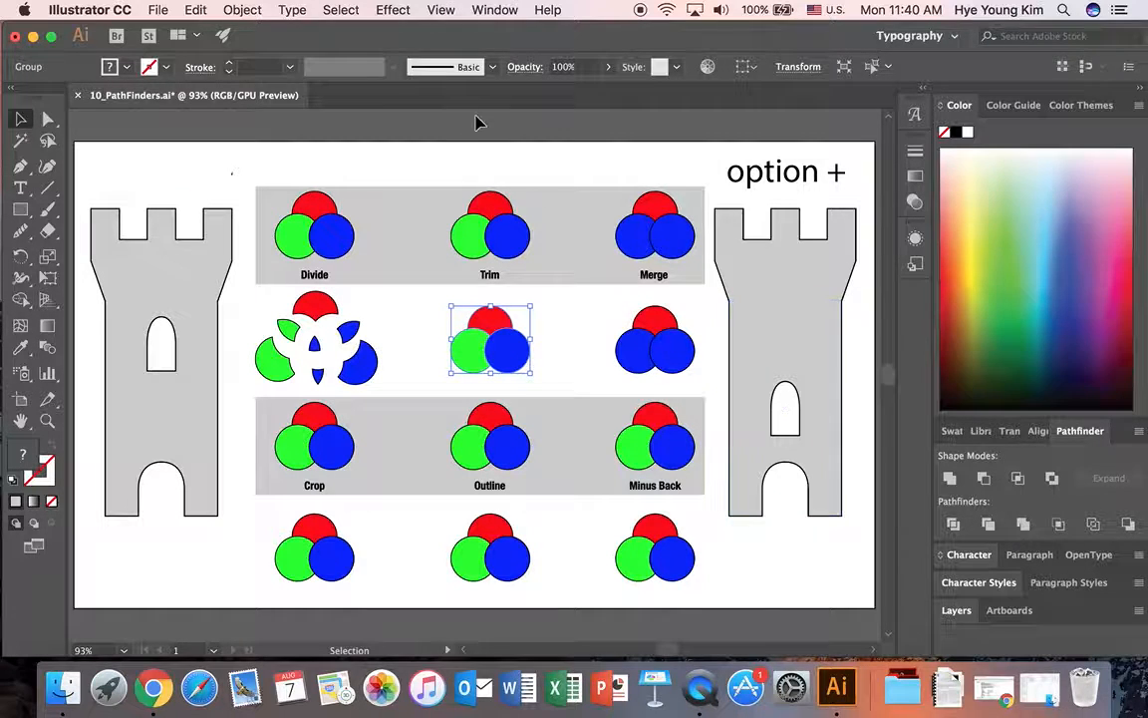
click(230, 11)
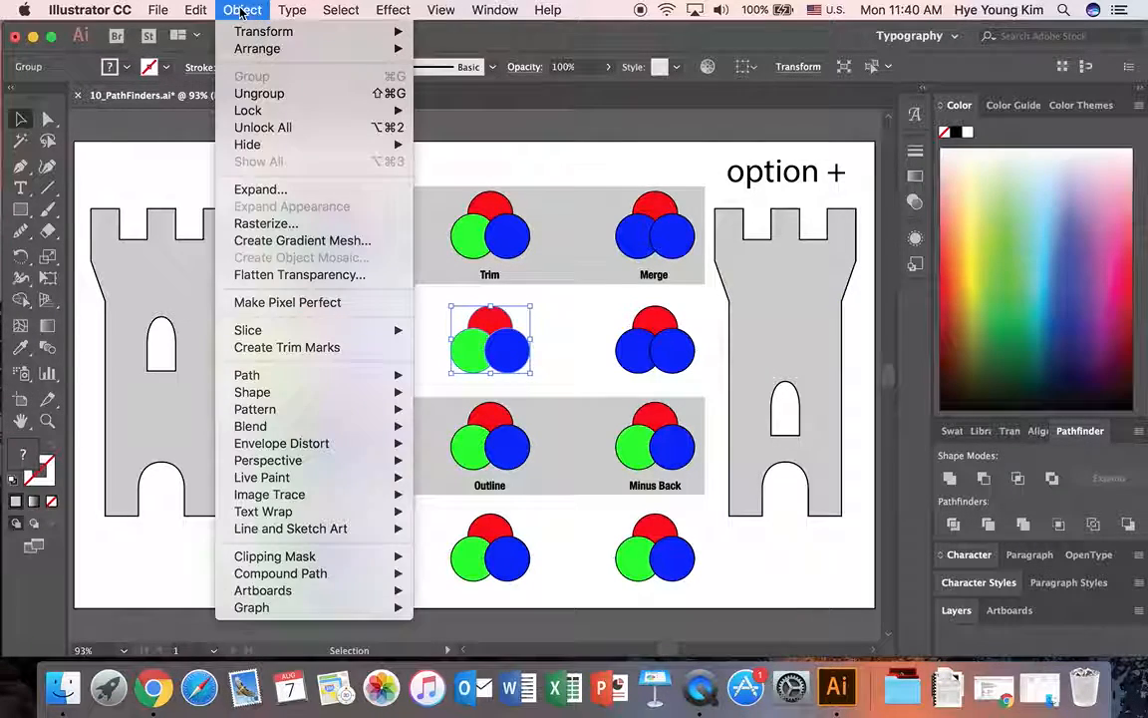
click(254, 92)
click(556, 328)
drag(485, 317, 524, 361)
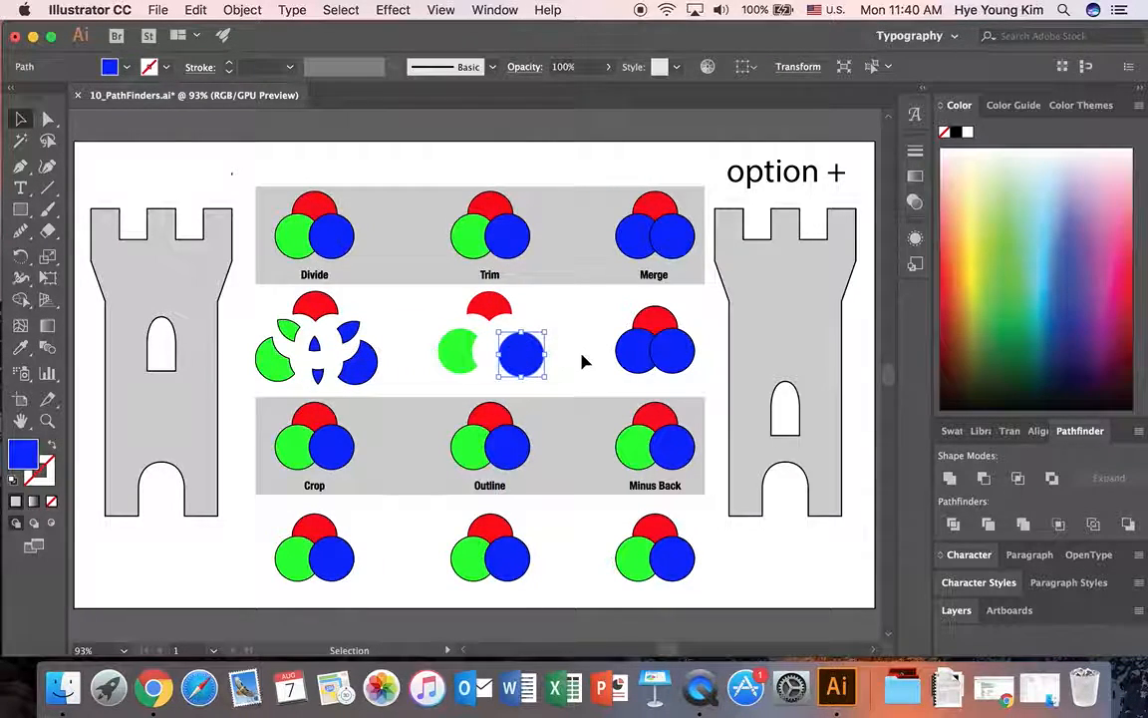
- Apply Merge to the three overlapping circles beneath the Merge example and ungroup the result
click(584, 335)
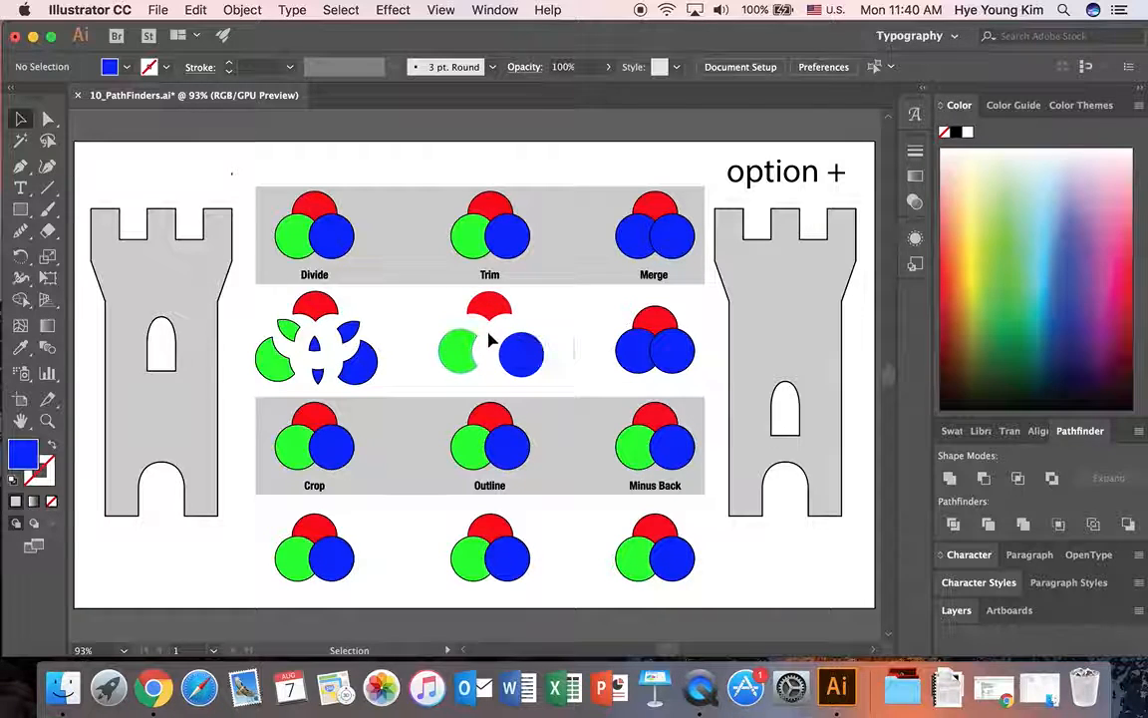
drag(489, 351, 474, 327)
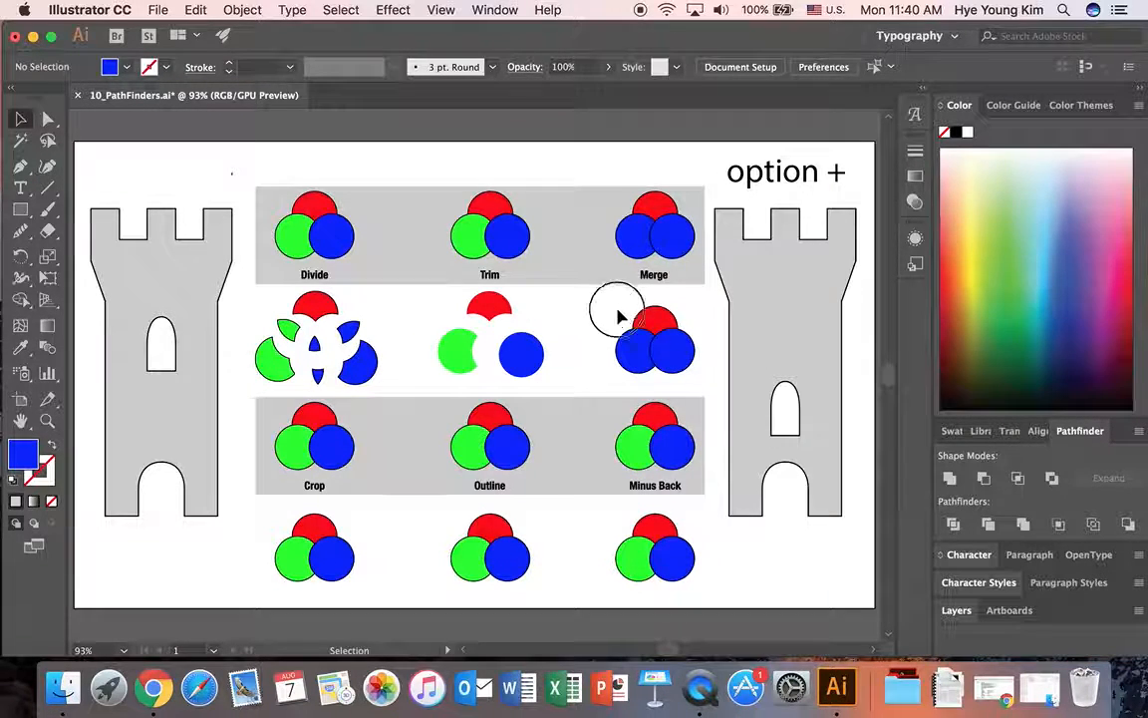
drag(615, 313, 693, 371)
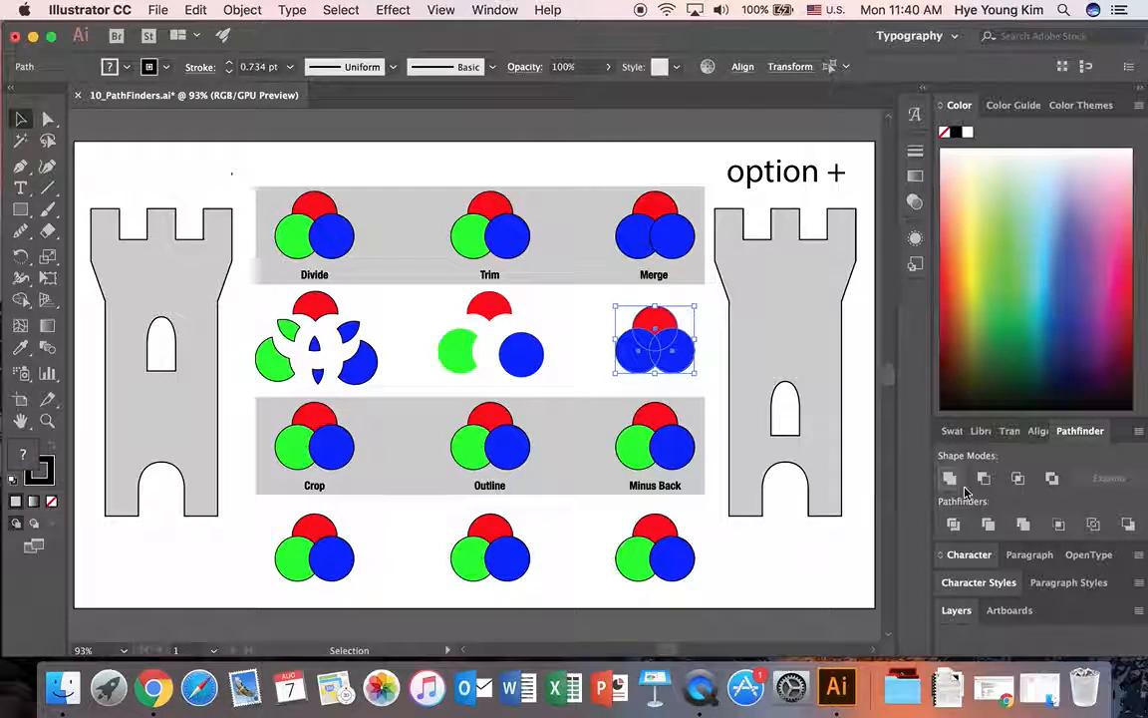
click(1024, 525)
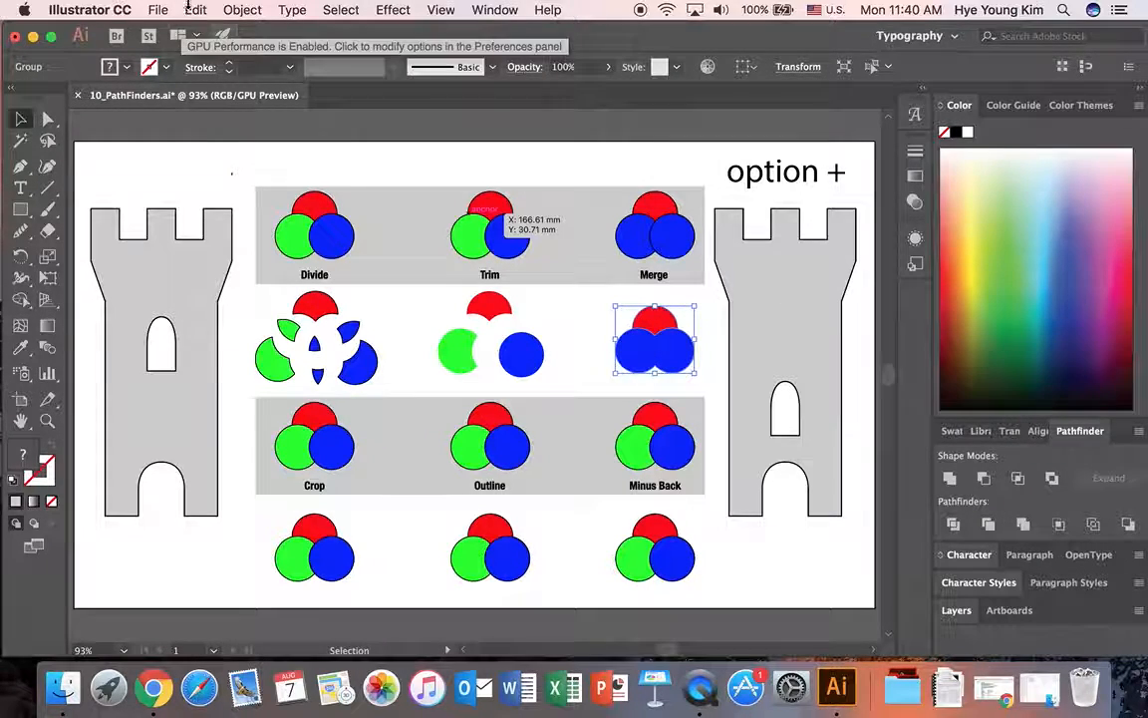
click(242, 10)
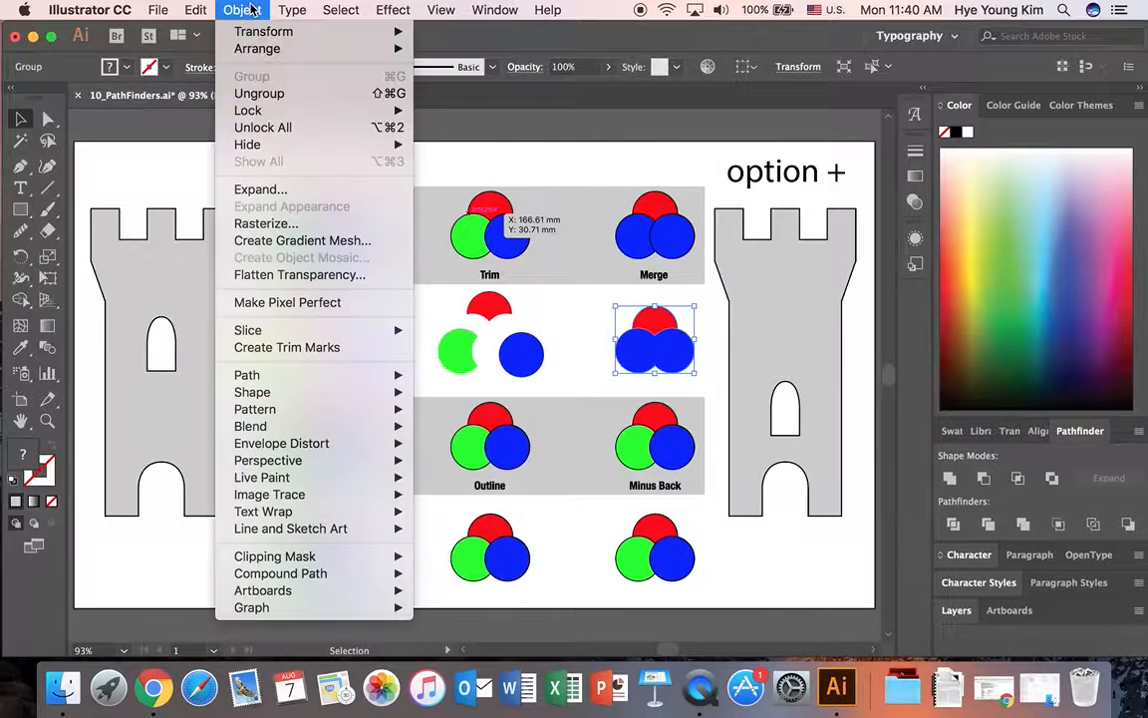
click(284, 97)
click(591, 390)
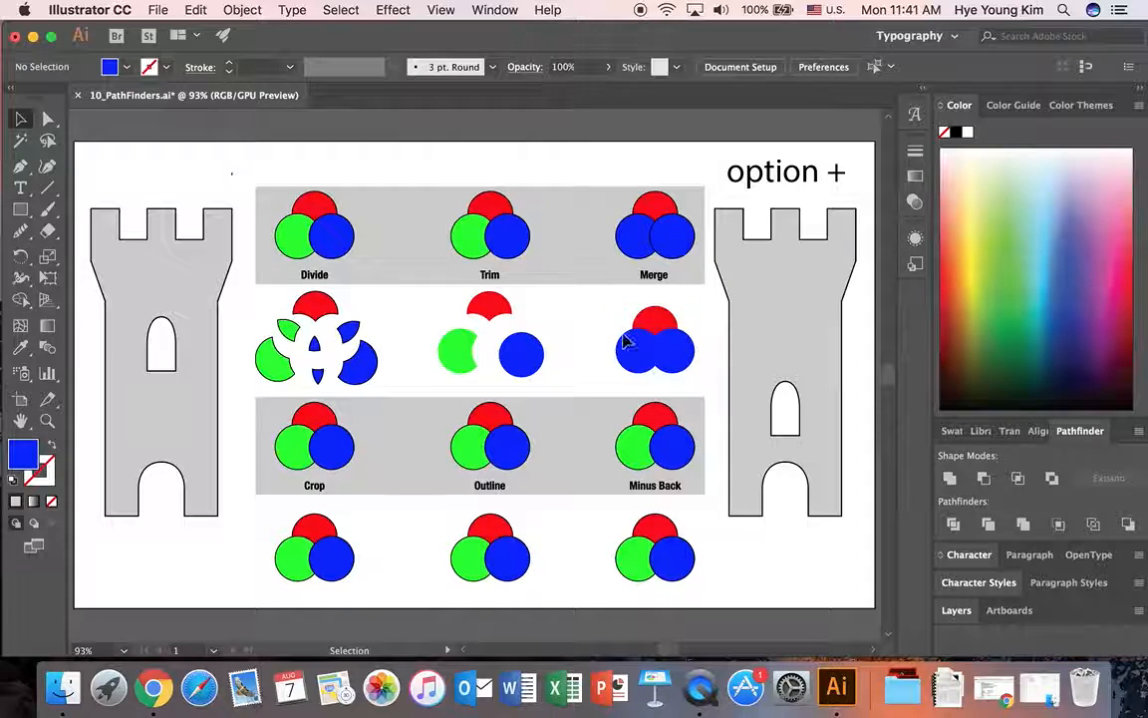
- Pull the red piece and the merged blue shape apart vertically beneath the Merge example
click(654, 315)
drag(658, 349, 661, 358)
click(607, 328)
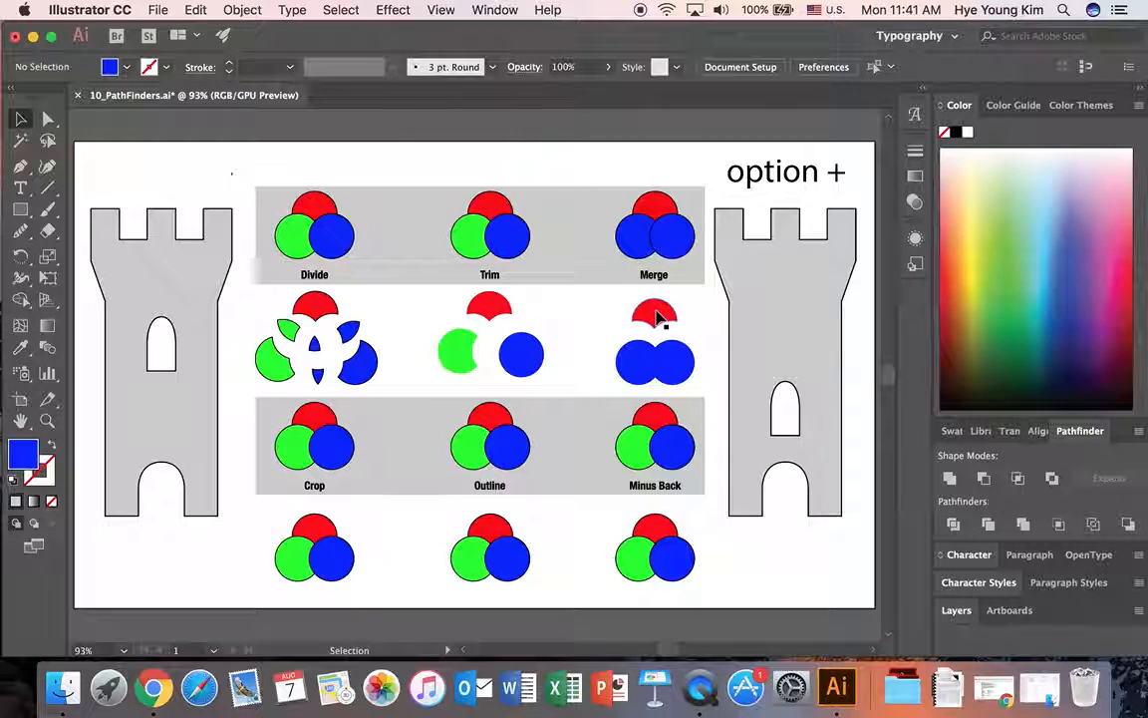
- Apply Crop to the three overlapping circles beneath the Crop example
drag(261, 520, 349, 582)
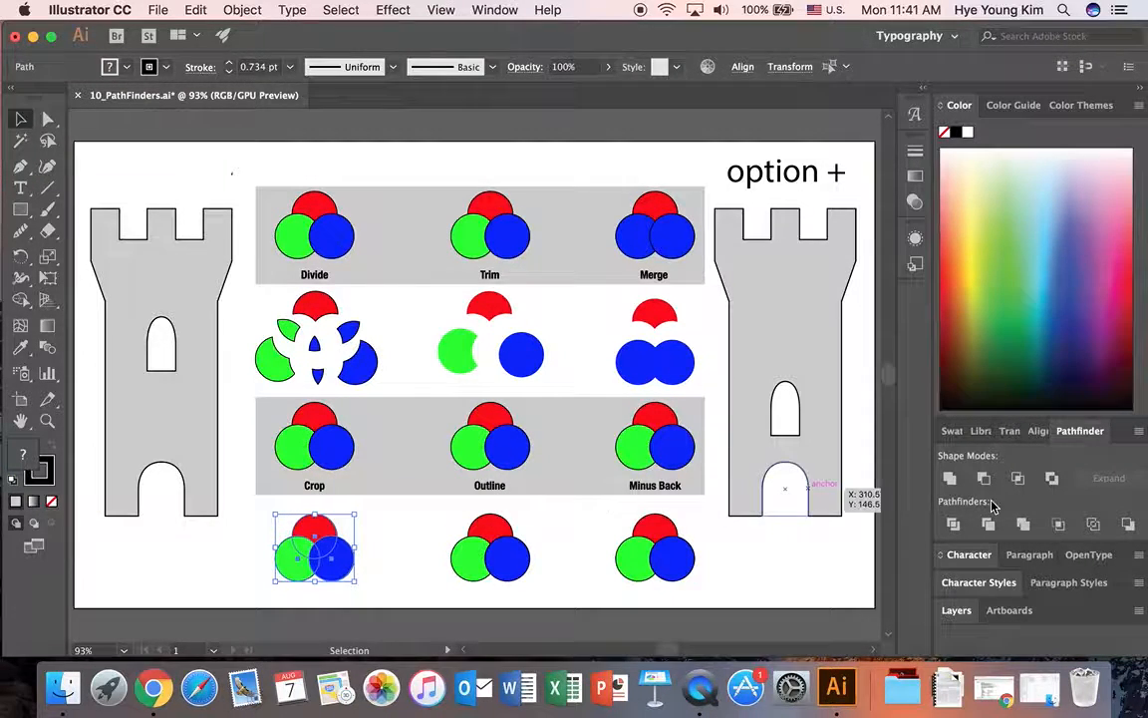
click(1059, 525)
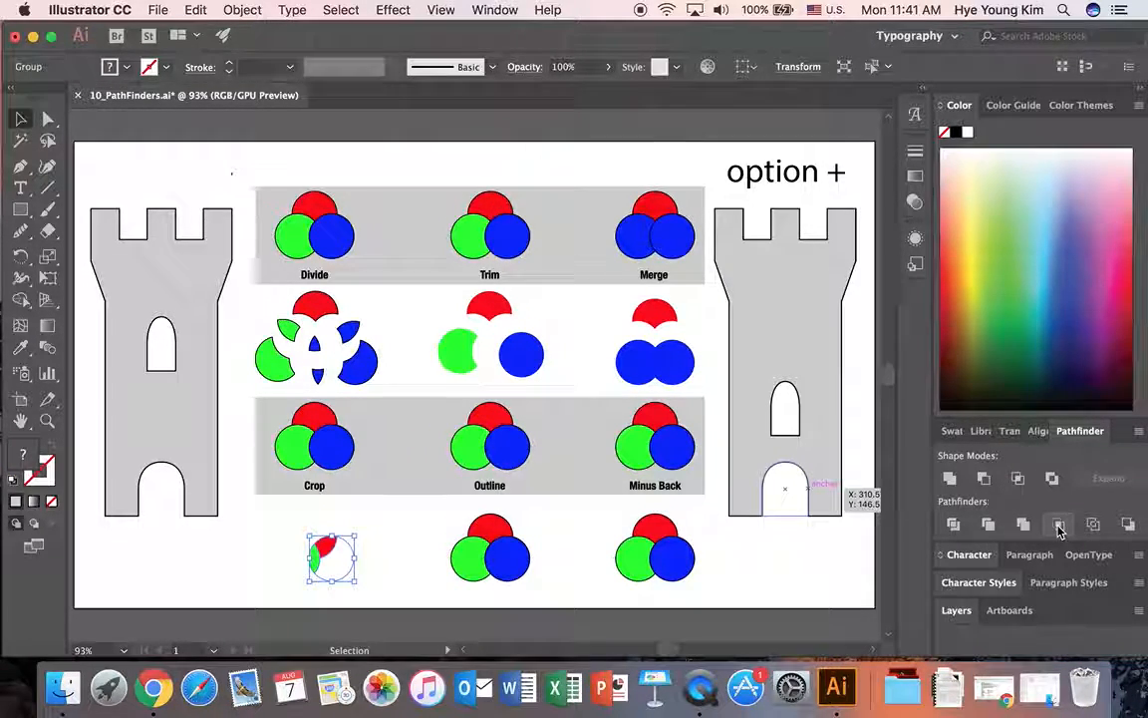
click(385, 567)
click(325, 549)
drag(315, 566, 326, 553)
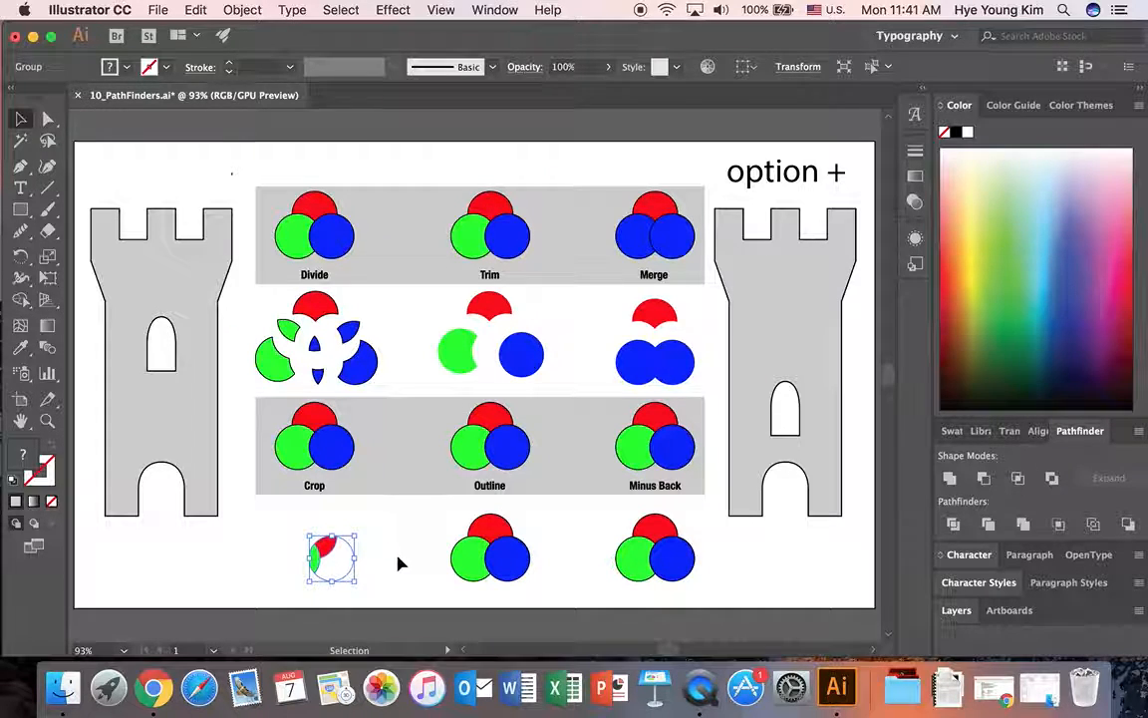
click(429, 544)
- Apply Outline to the circles beneath the Outline example and set the resulting lines' stroke weight to 7 pt
drag(528, 590, 444, 504)
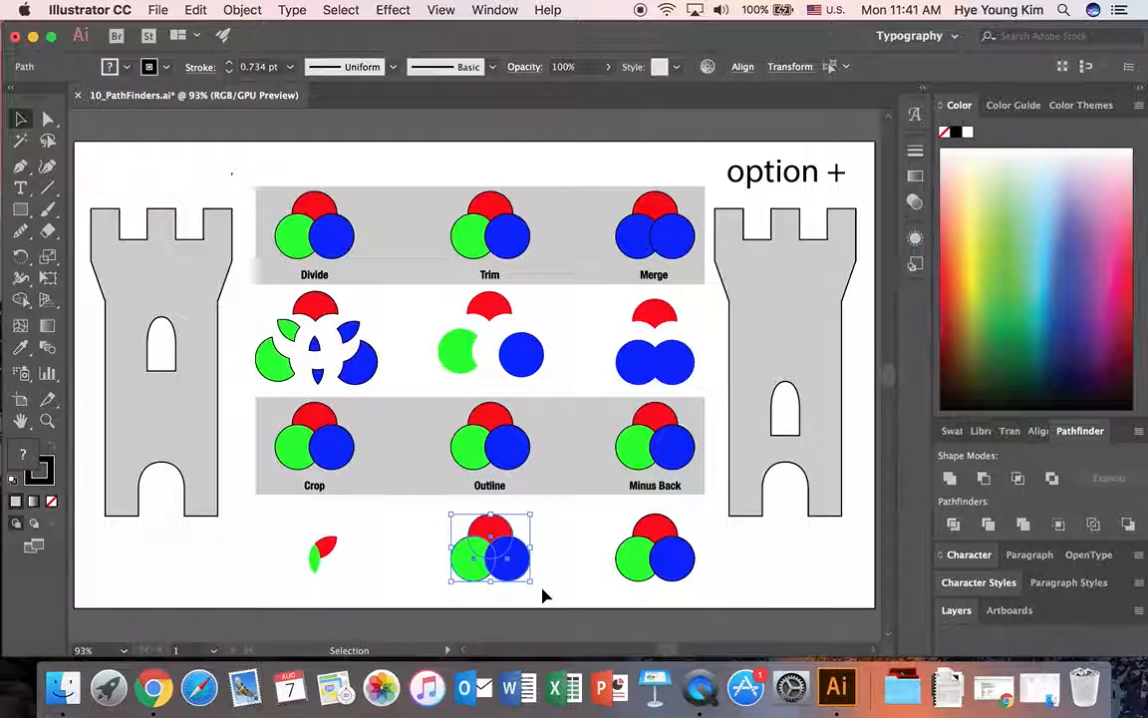
click(1091, 527)
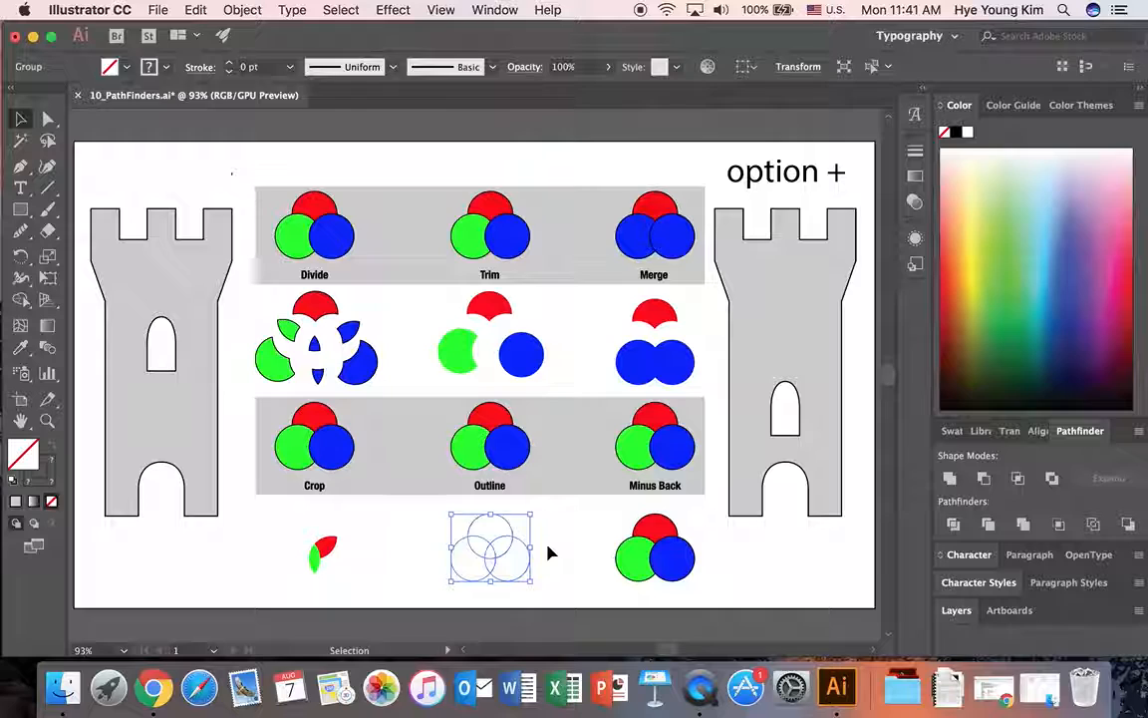
click(229, 64)
click(229, 63)
click(229, 63)
click(229, 64)
click(229, 64)
click(230, 63)
click(229, 64)
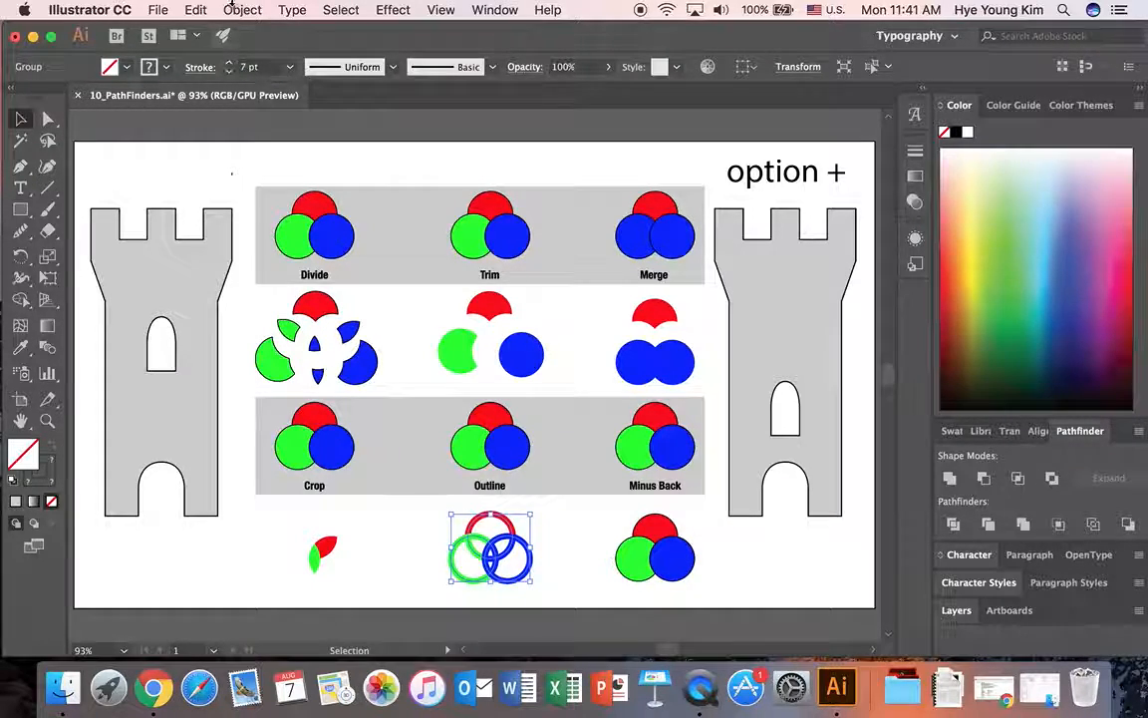
- Ungroup the outlined circles and pull the outer red, green and blue arcs away from the centre
click(235, 10)
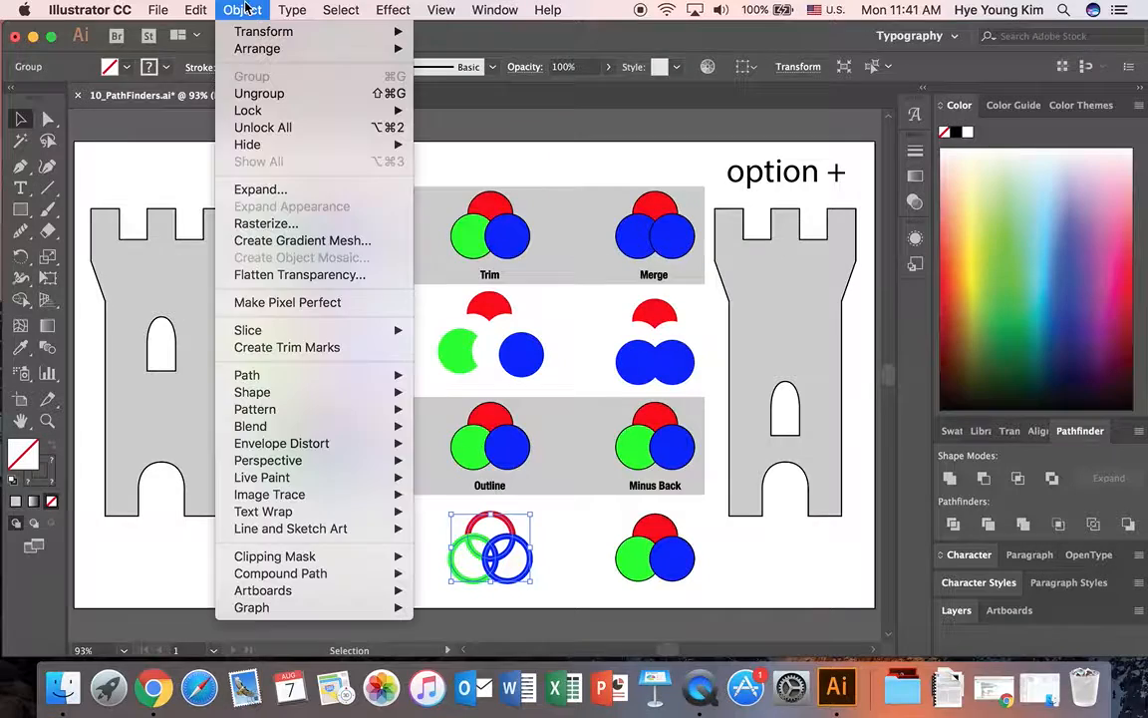
click(259, 94)
click(438, 504)
drag(488, 520, 493, 507)
drag(451, 566, 438, 579)
drag(520, 577, 552, 596)
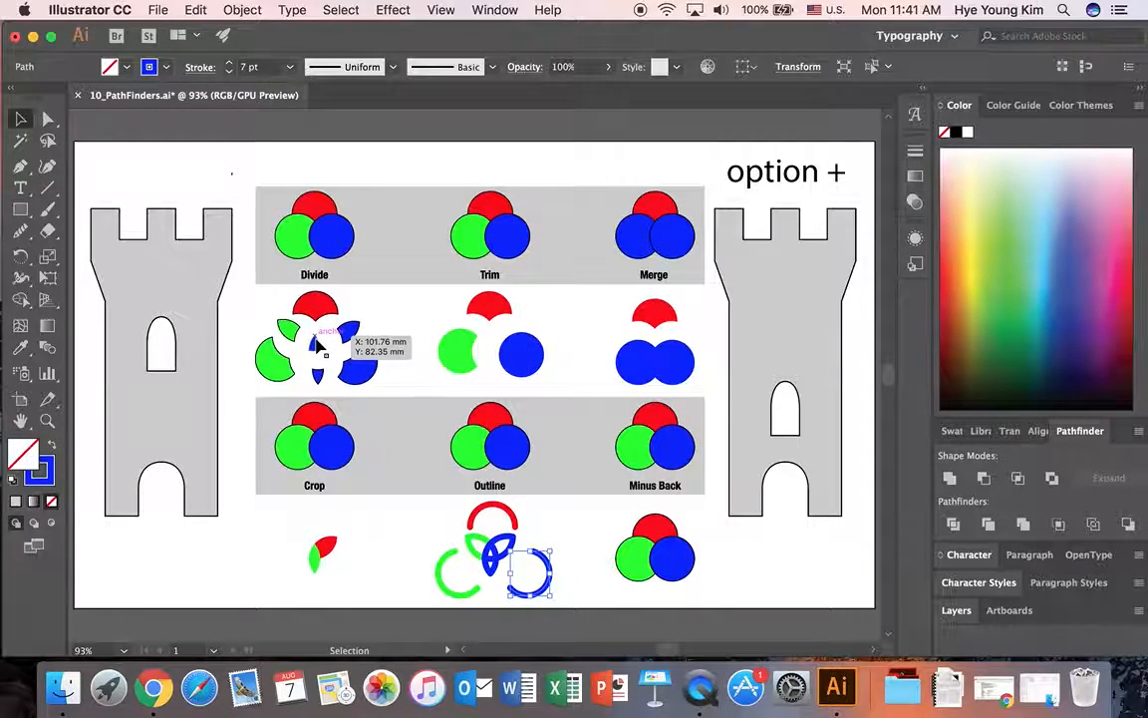
click(388, 382)
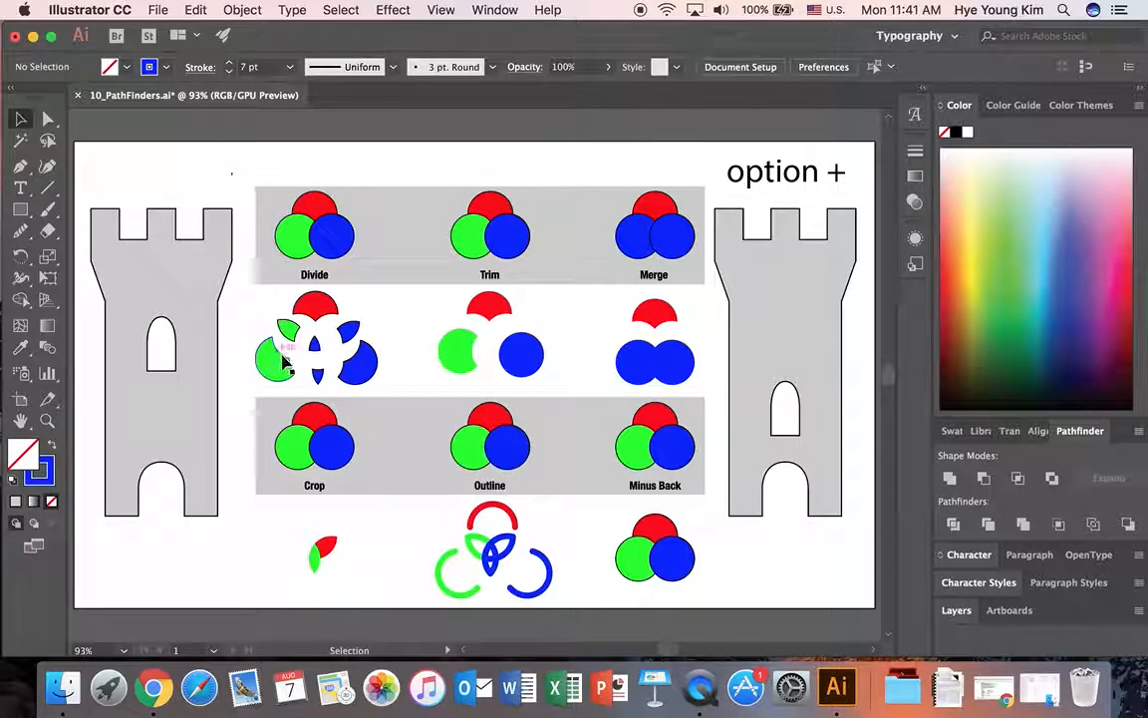
- Shift an inner green segment and an inner blue segment of the outlined circles slightly out of place
mouse_move(511, 558)
mouse_down()
mouse_move(466, 553)
mouse_move(492, 583)
mouse_up()
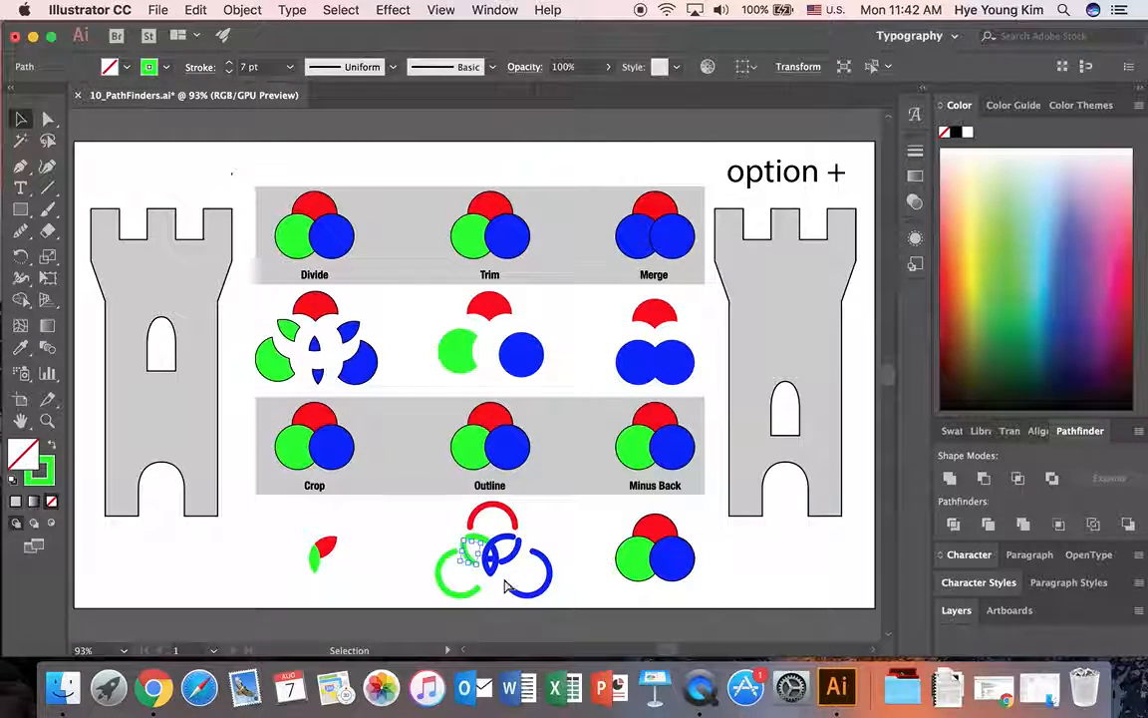
click(492, 578)
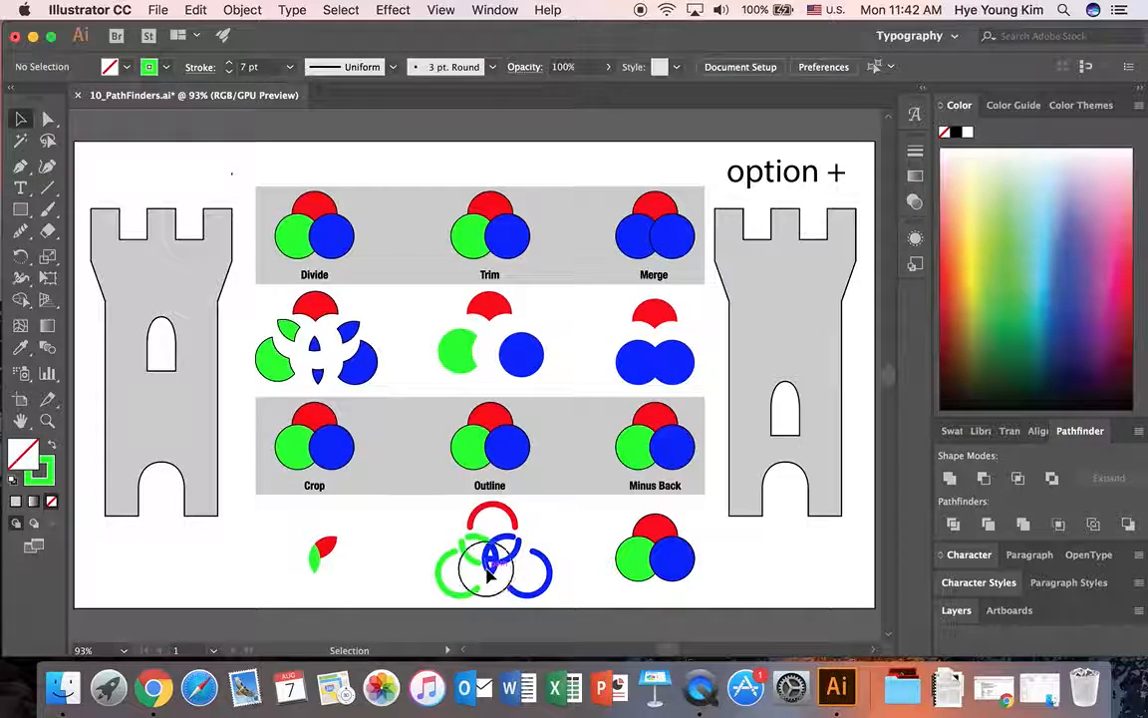
click(486, 586)
drag(487, 588, 515, 580)
click(518, 578)
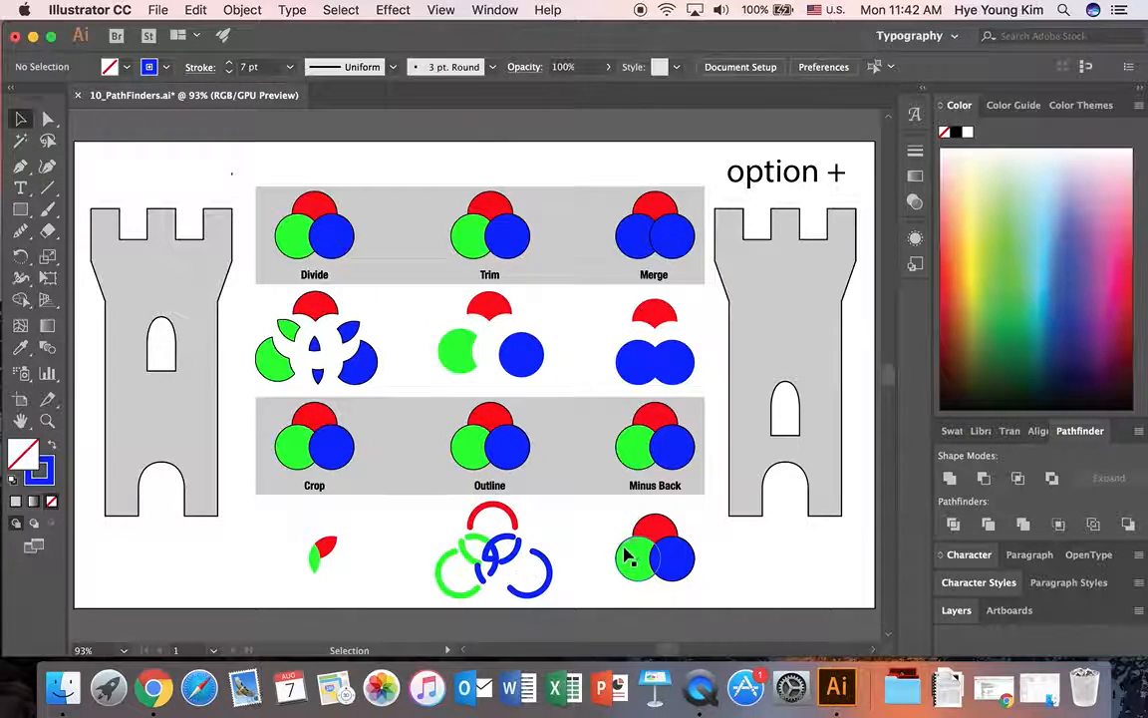
- Apply Minus Back to the three overlapping circles beneath the Minus Back example
drag(612, 521, 700, 599)
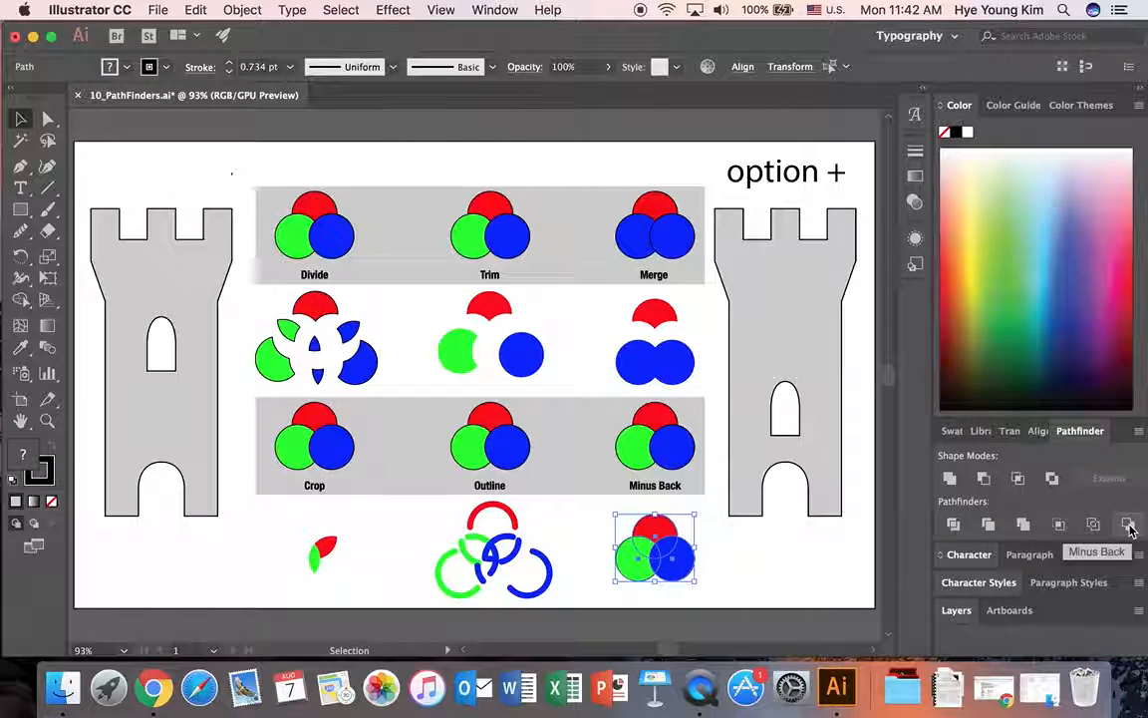
click(1129, 526)
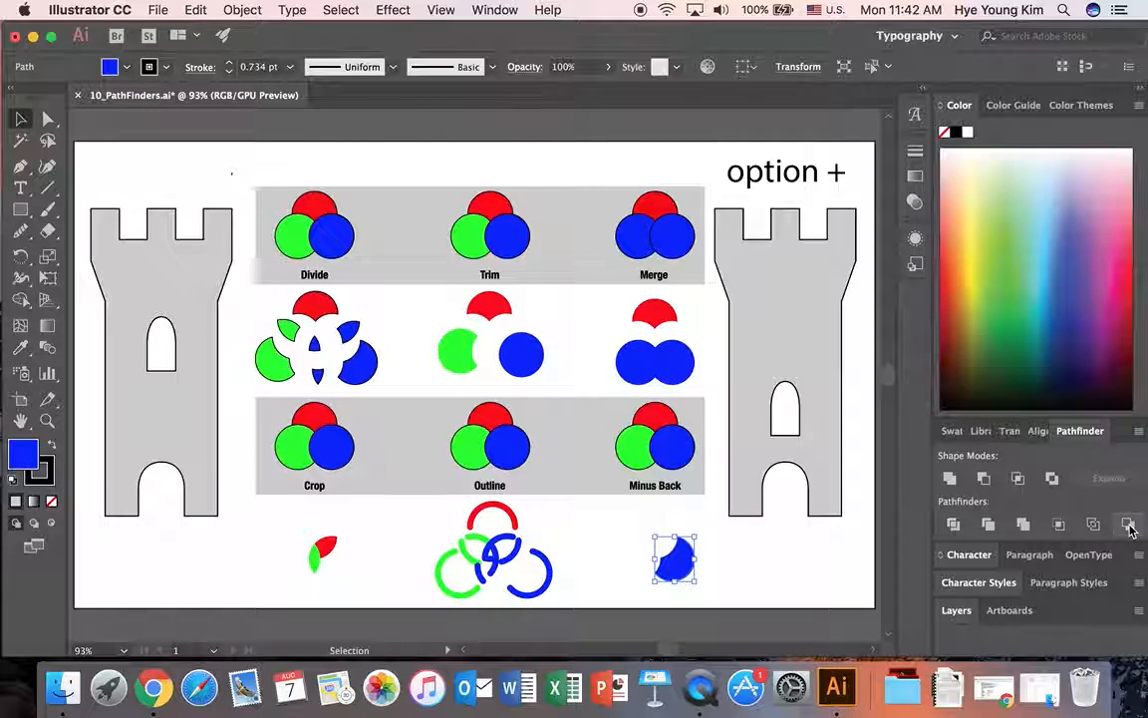
click(757, 571)
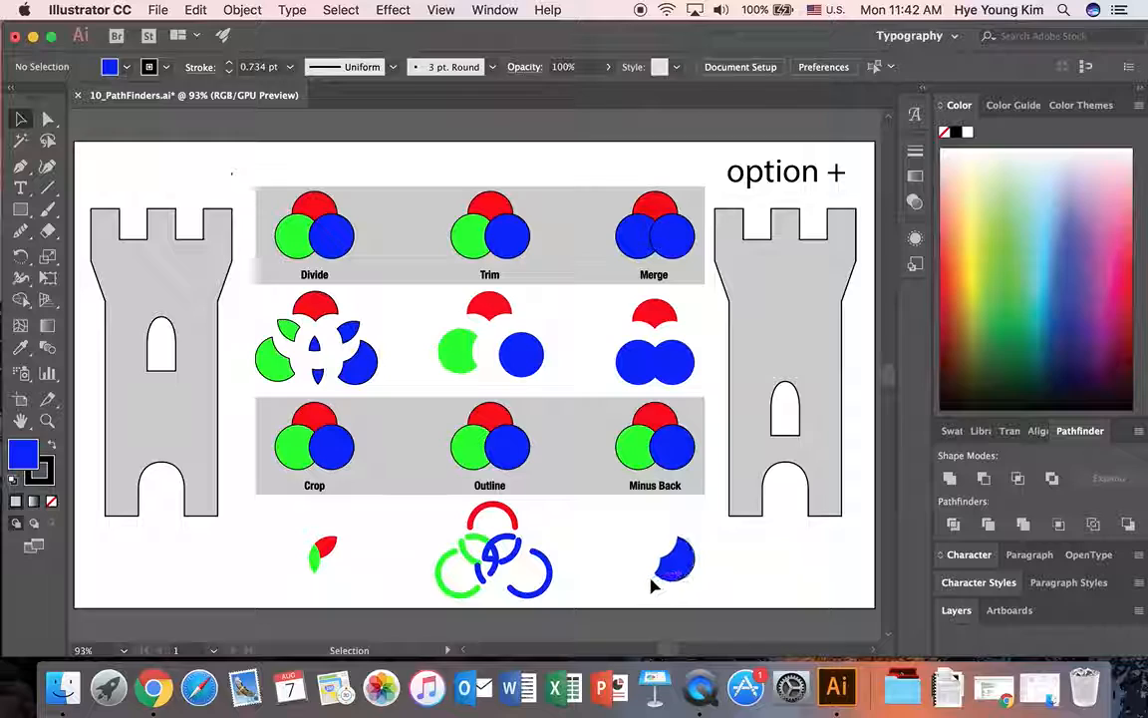
drag(687, 576, 665, 568)
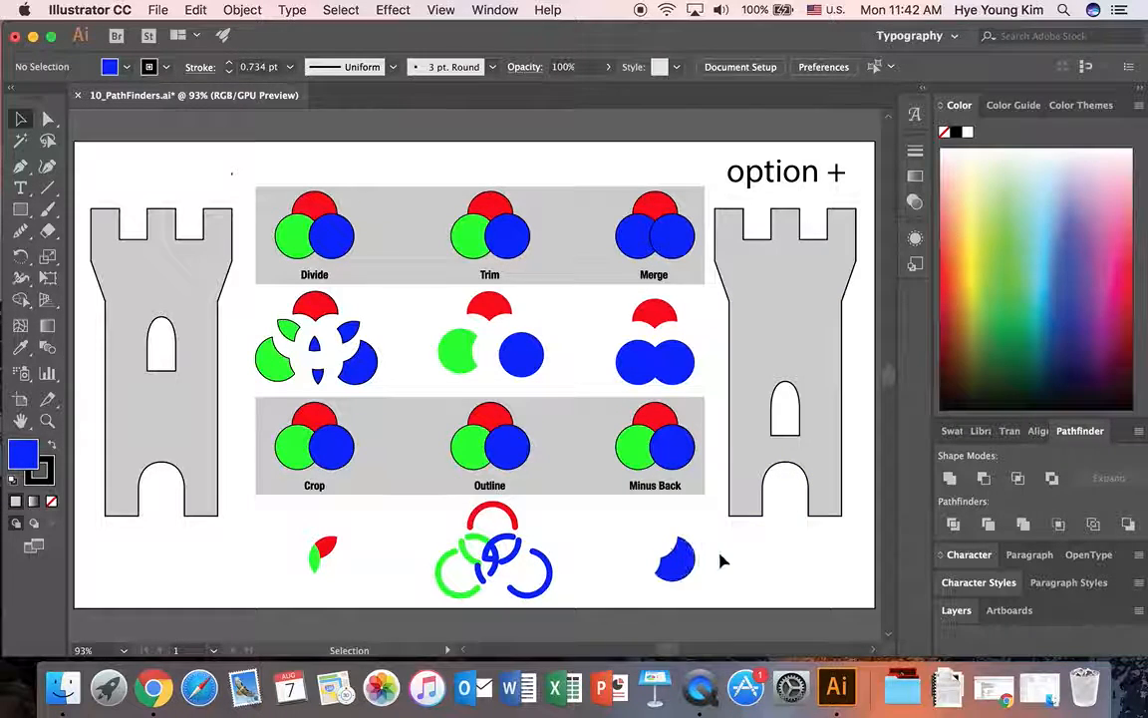
- Save the document under a new name in 03_PathFinder, adding an underscore and the author's first name after 10_PathFinders
click(157, 9)
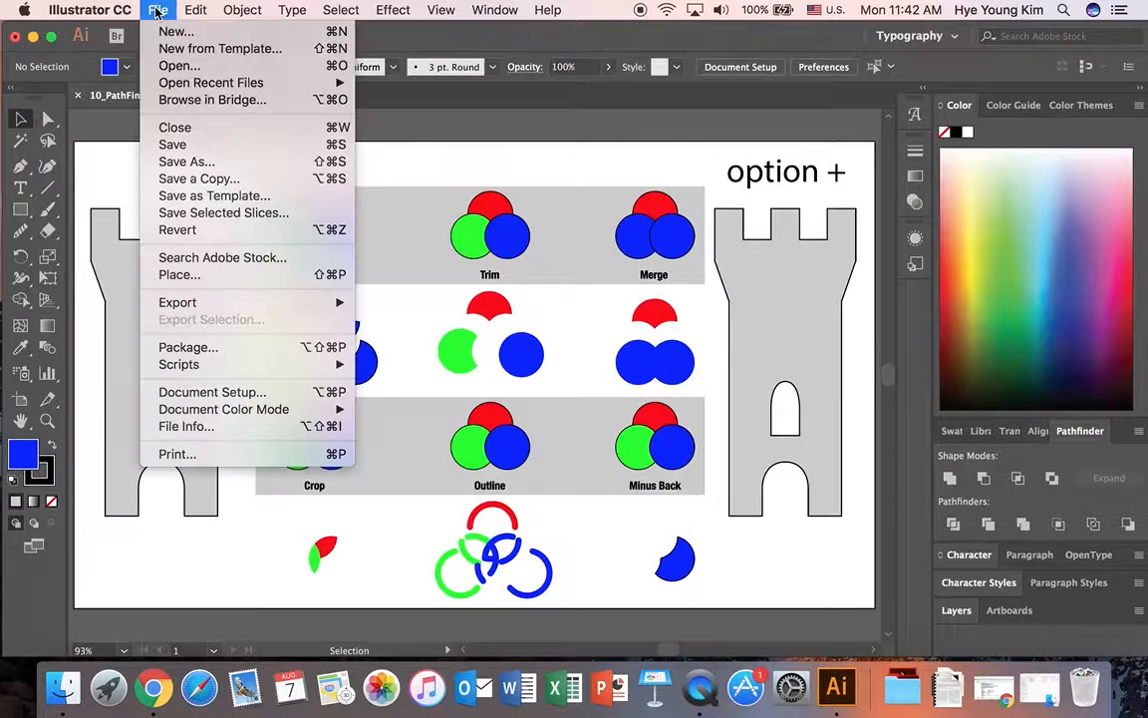
click(190, 160)
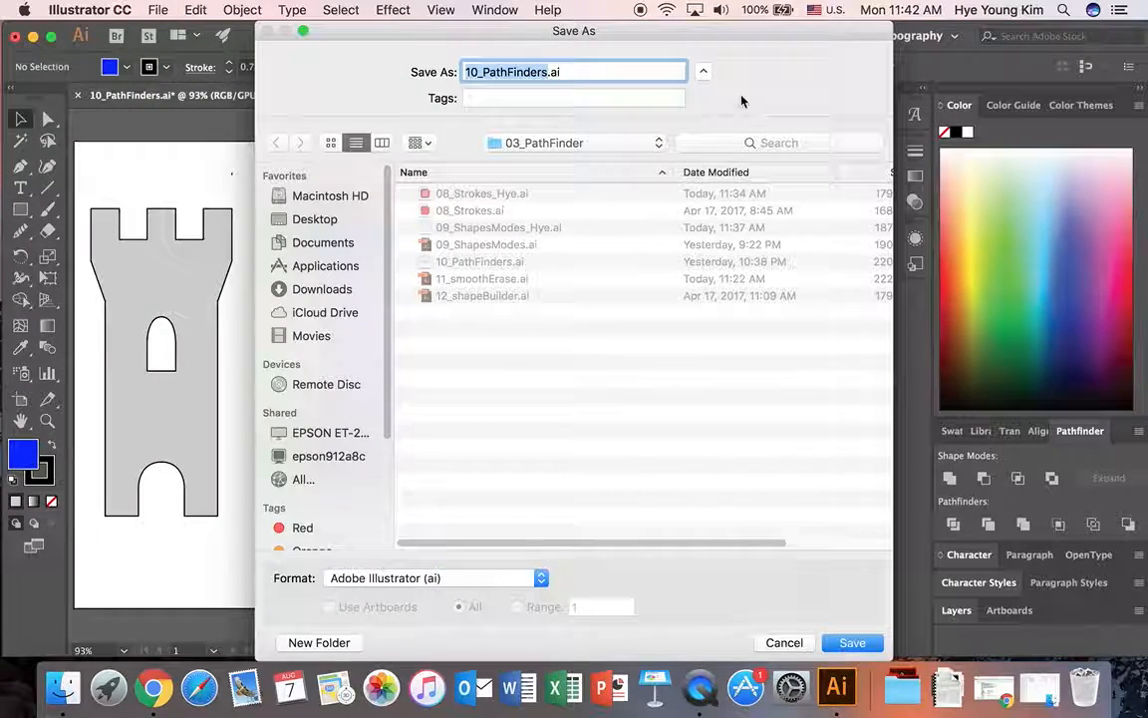
click(547, 72)
text(_PathFinders_Hye.ai)
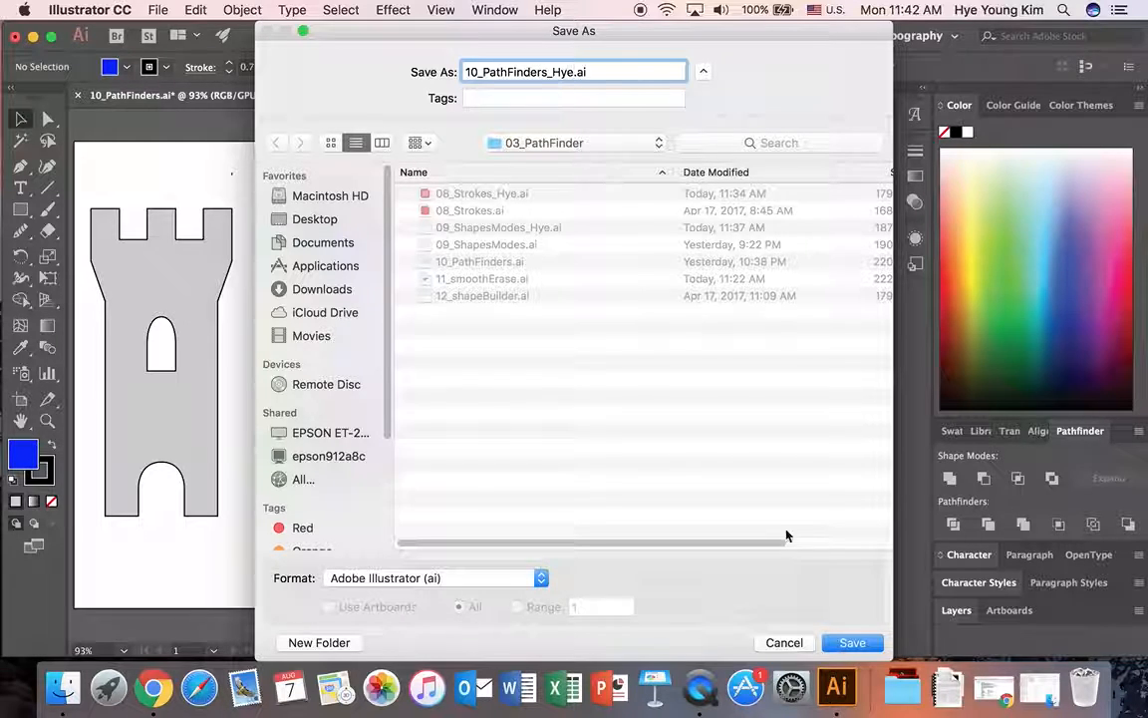
click(846, 644)
click(619, 621)
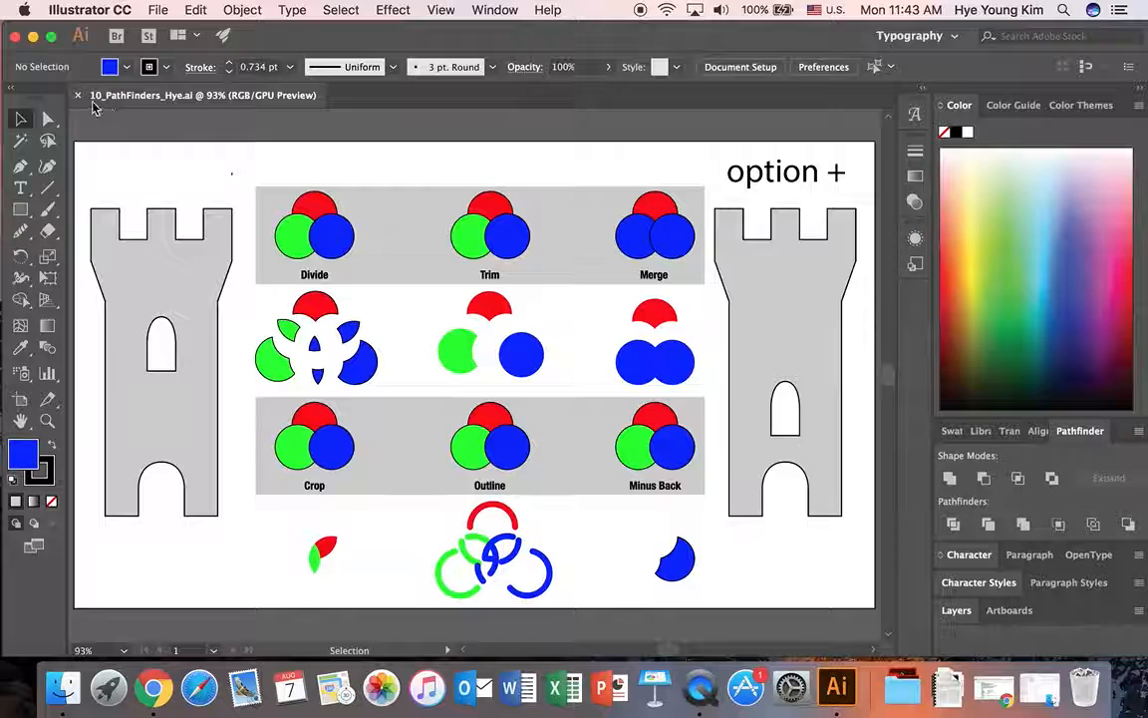
- Close the finished Pathfinder document and open 11_smoothErase.ai from the 03_PathFinder folder
click(78, 96)
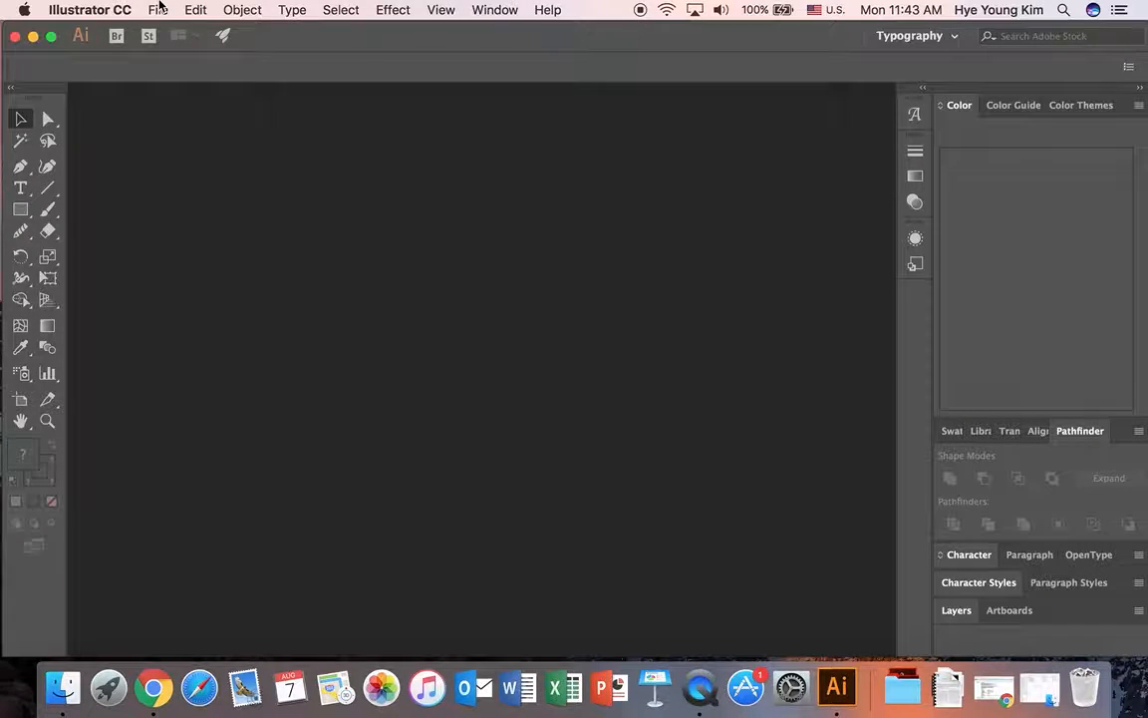
click(159, 9)
click(165, 64)
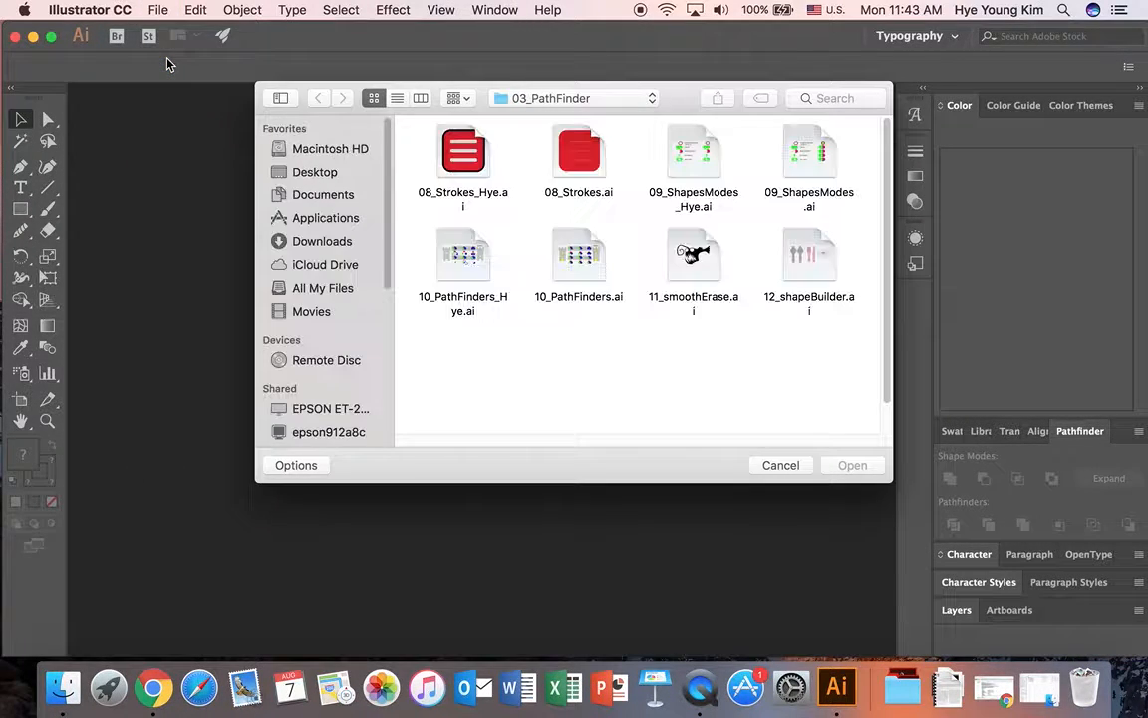
click(711, 261)
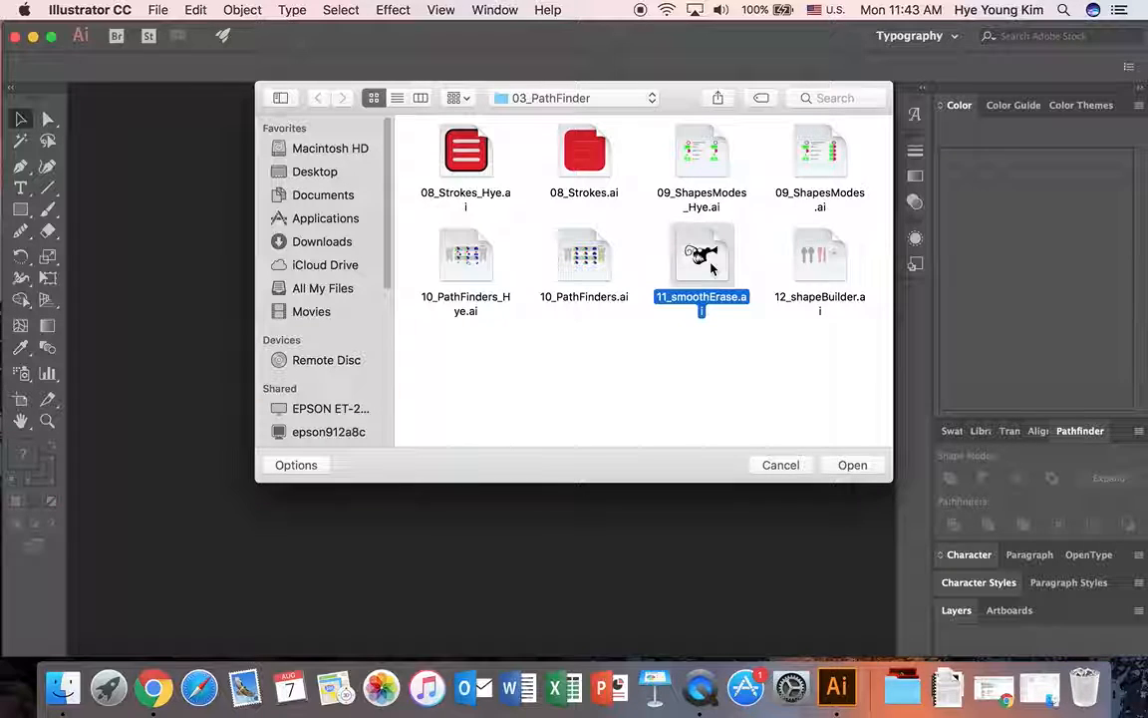
click(853, 466)
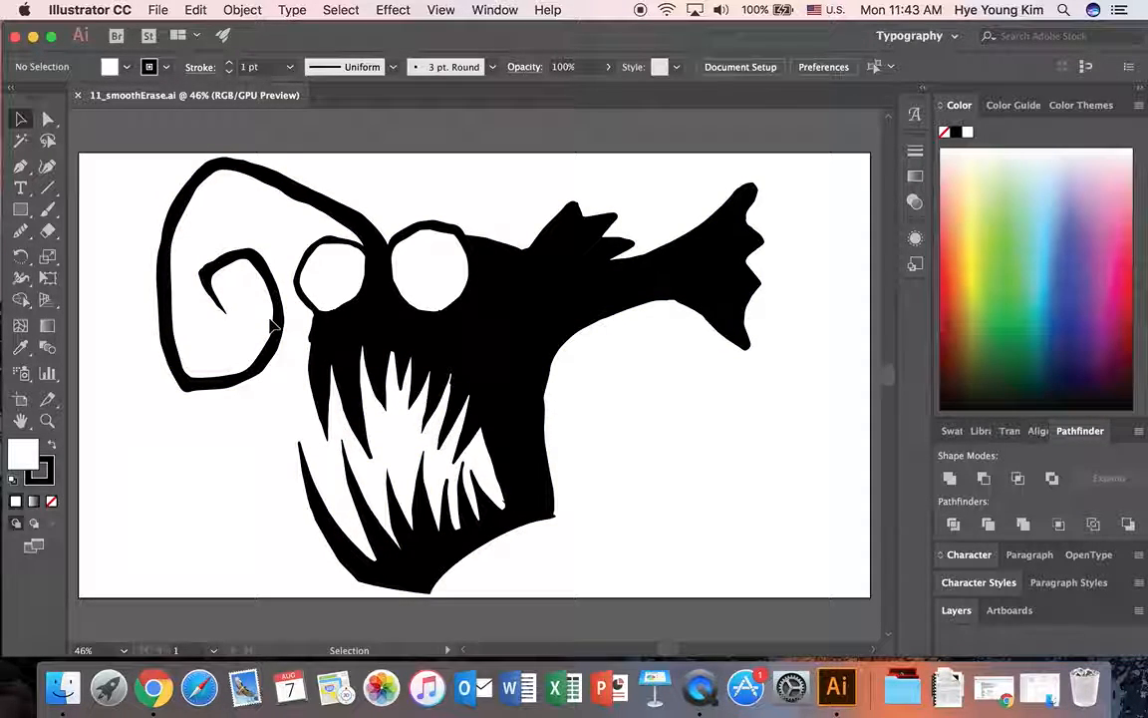
- Erase the small black bumps along the lower inner edges of the fish's two eyes with the Eraser tool
click(46, 420)
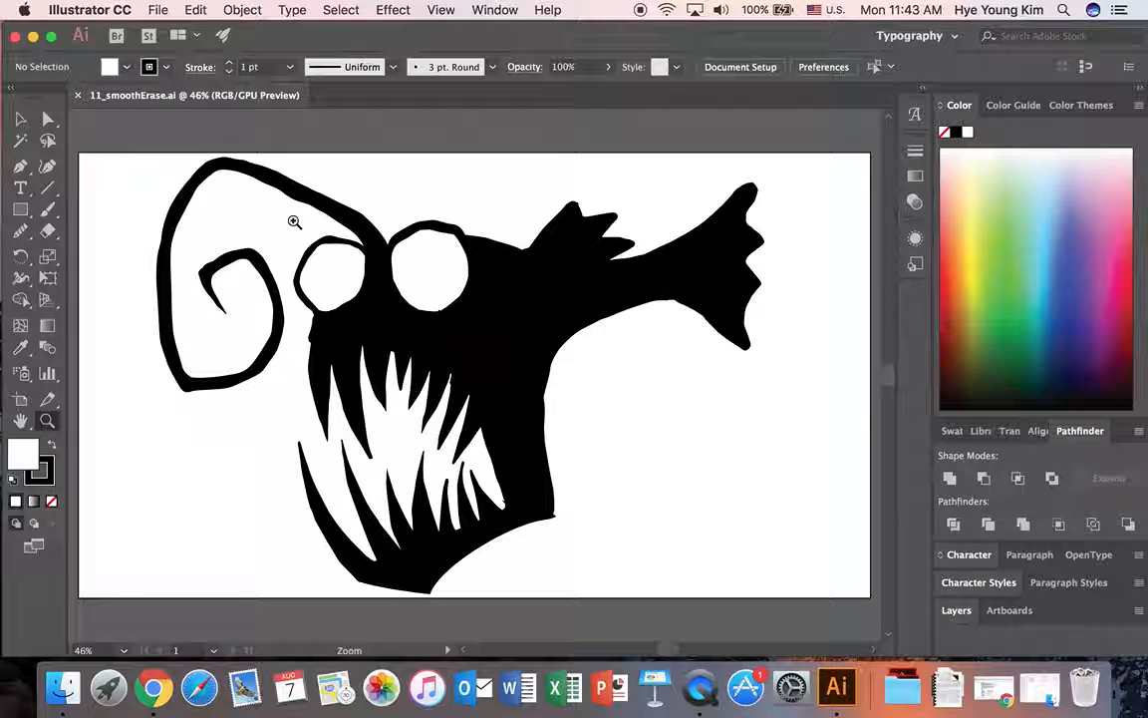
drag(281, 211, 505, 327)
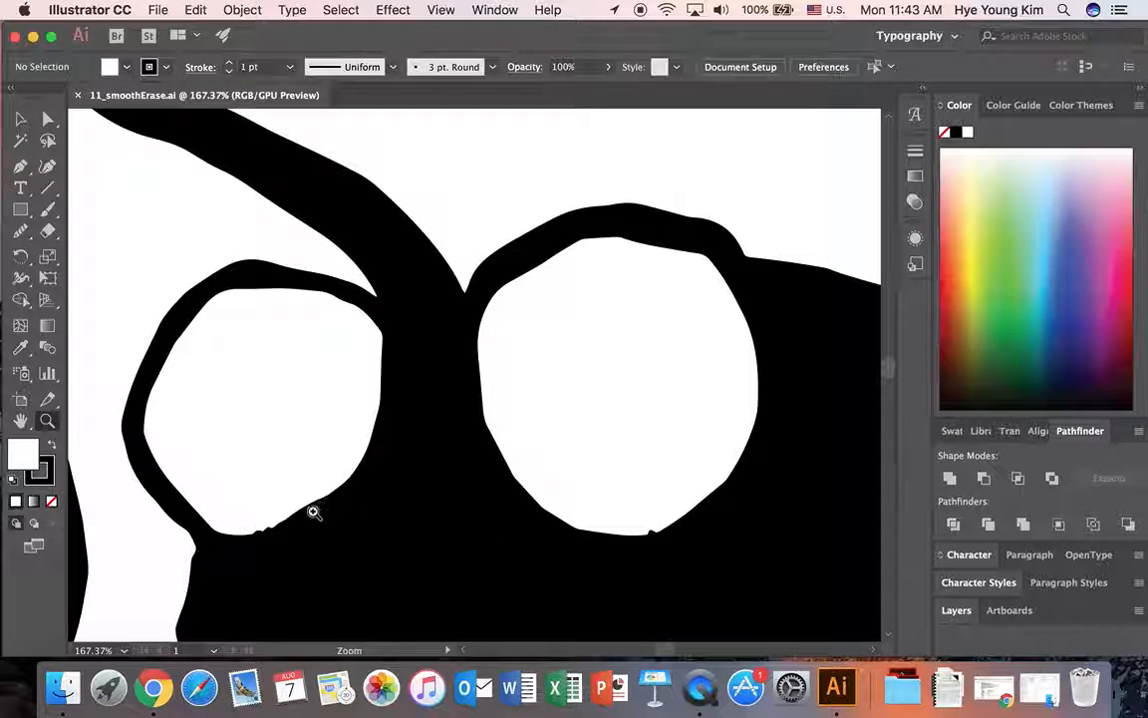
click(48, 231)
mouse_move(50, 237)
mouse_down()
mouse_move(109, 235)
mouse_move(49, 229)
mouse_up()
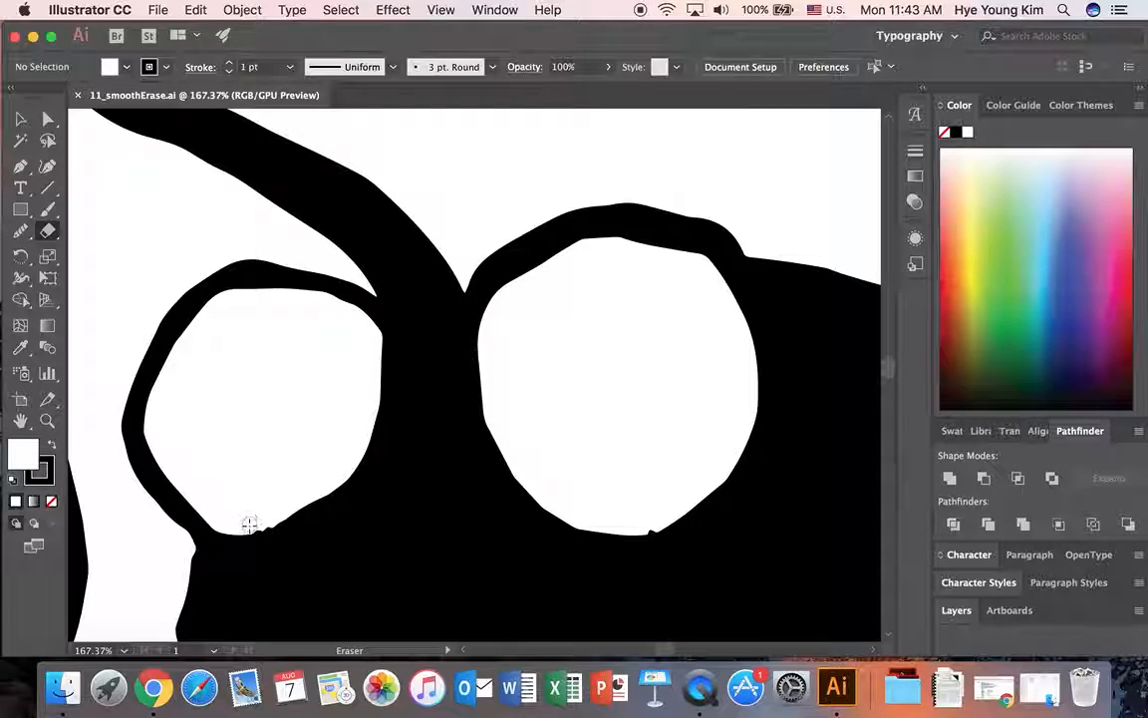
drag(267, 522, 227, 470)
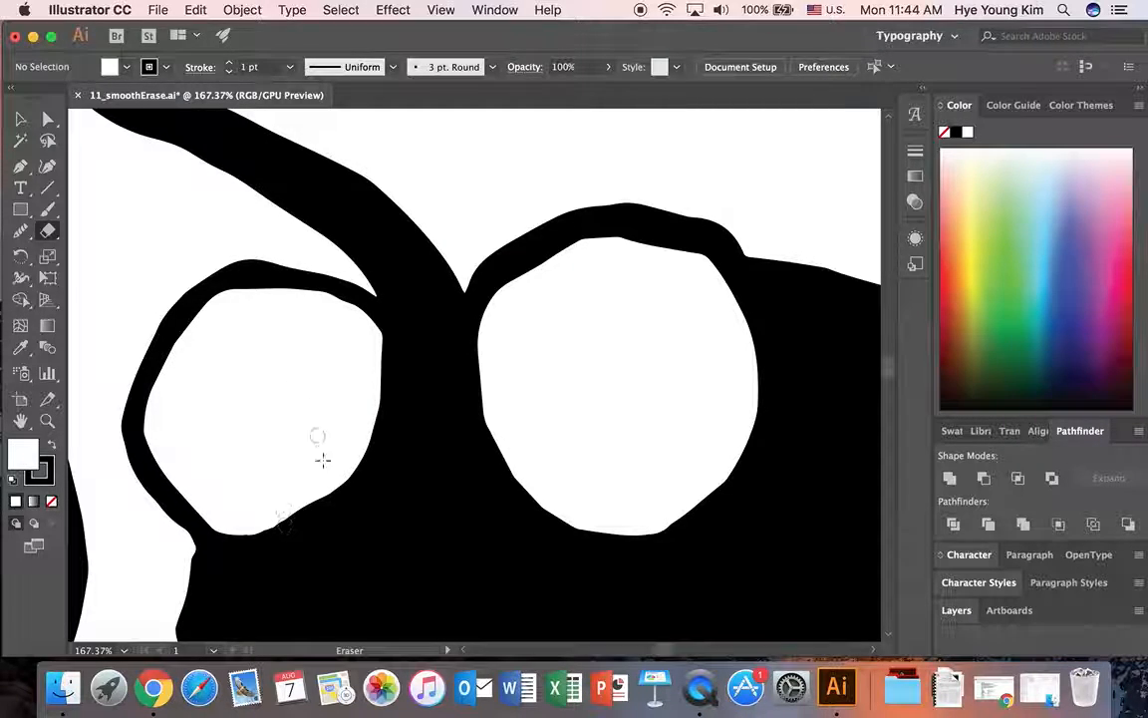
- Erase the small bump on the underside of the fish's tail, where it widens into the tail fin
scroll(371, 438, down, 5)
scroll(371, 437, up, 3)
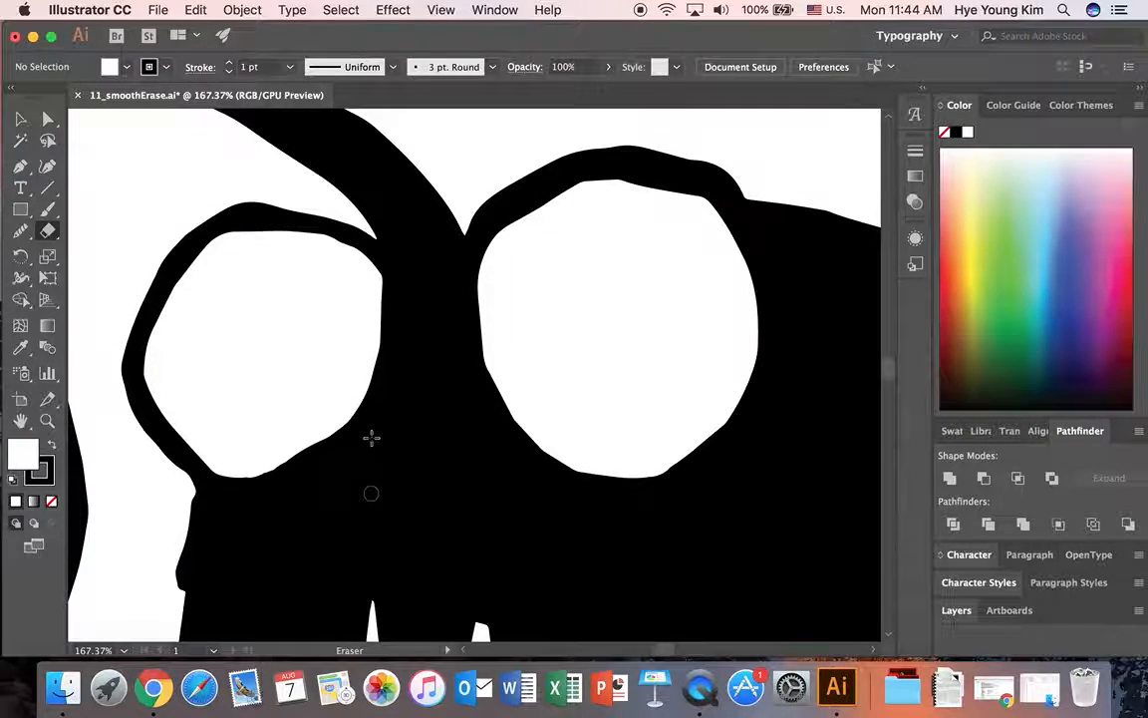
drag(661, 653, 682, 653)
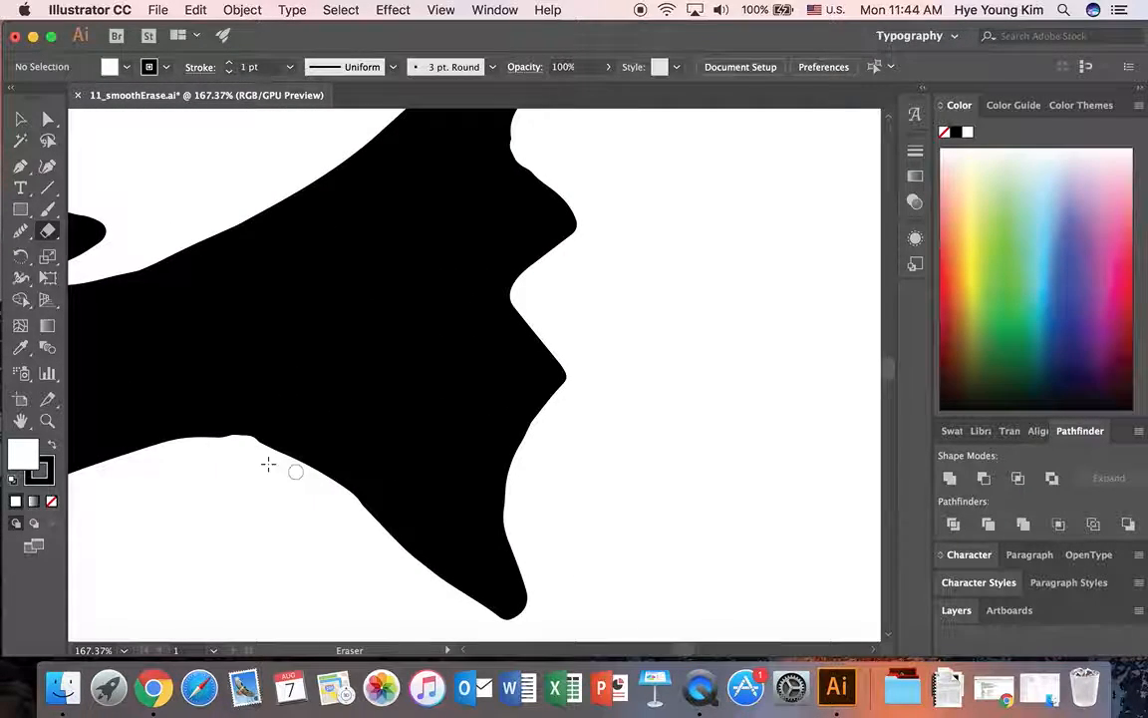
mouse_move(200, 451)
mouse_down()
mouse_move(193, 441)
mouse_move(236, 443)
mouse_move(296, 472)
mouse_up()
- Erase the bumps in the uppermost notch of the fish's tail fin to leave a clean concave curve
scroll(429, 379, up, 5)
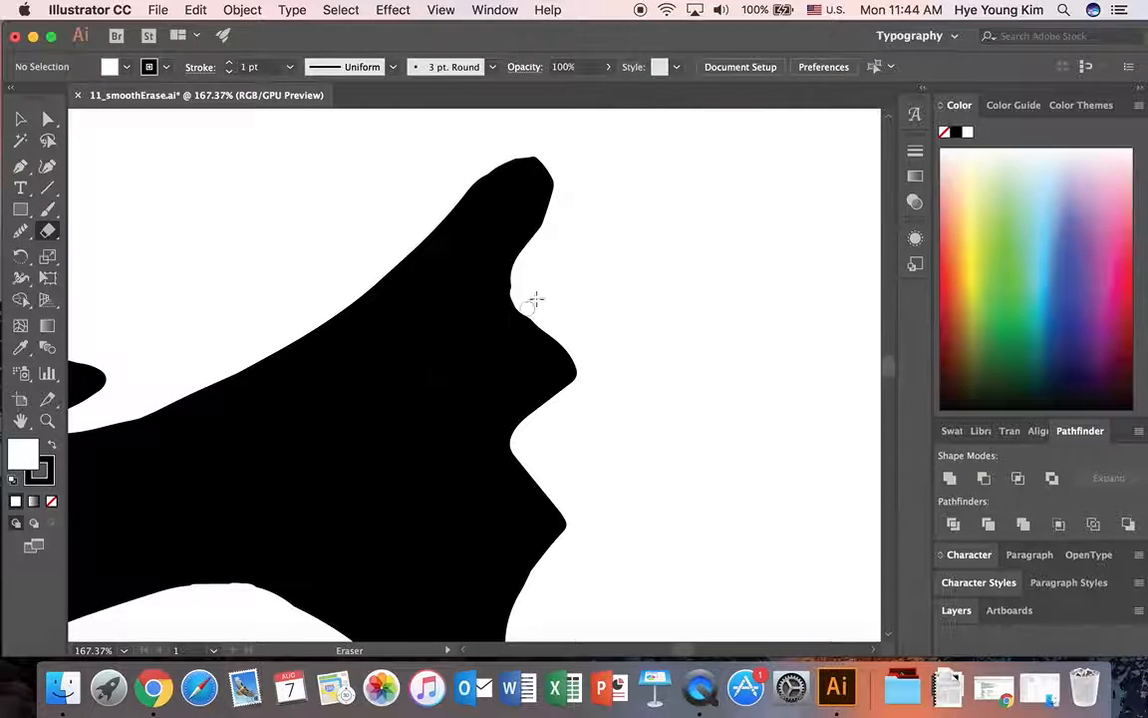
mouse_move(519, 264)
mouse_down()
mouse_move(520, 300)
mouse_move(564, 325)
mouse_up()
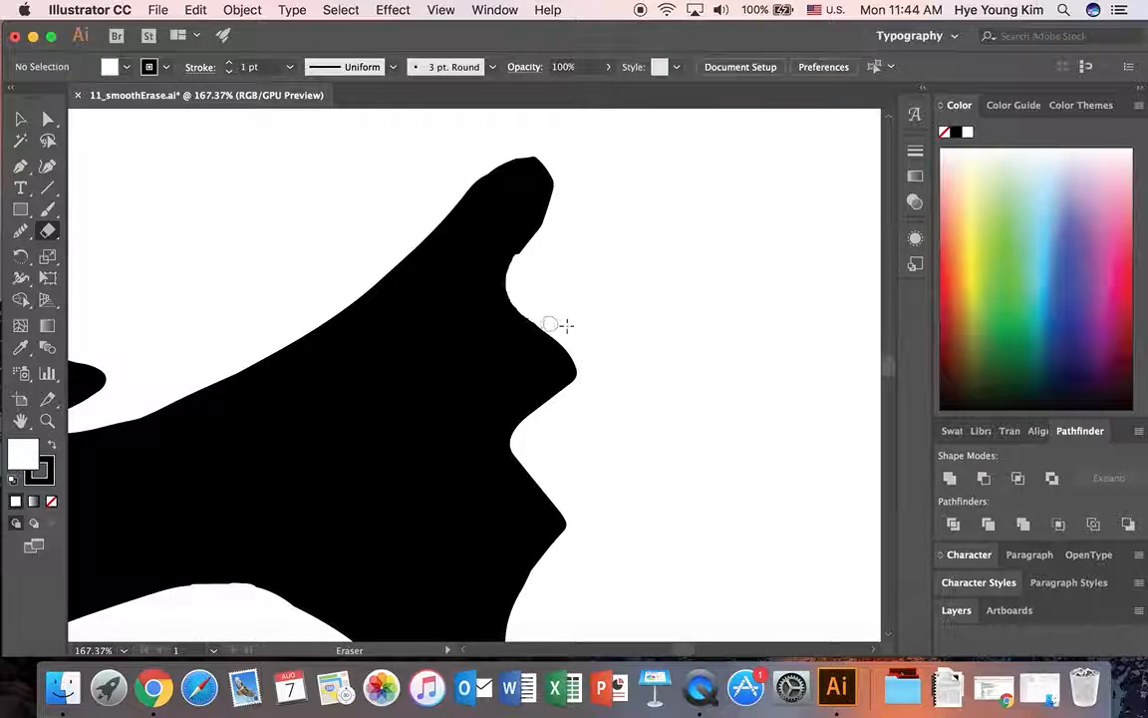
drag(517, 258, 570, 200)
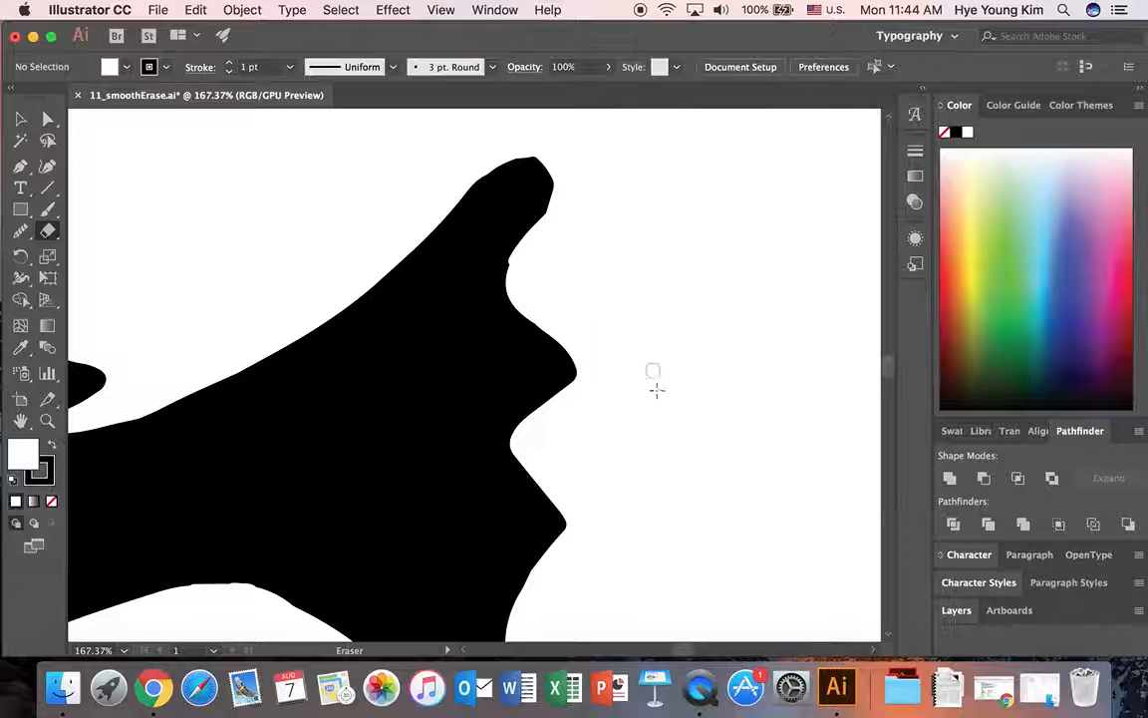
drag(518, 261, 525, 297)
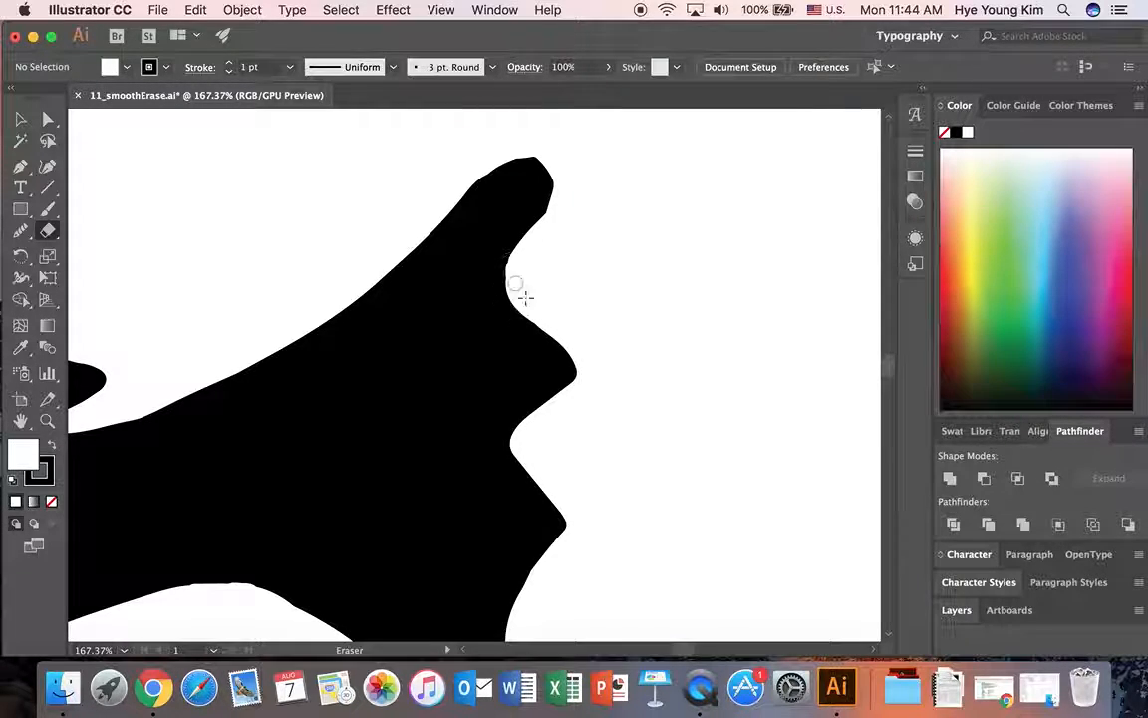
scroll(627, 330, down, 3)
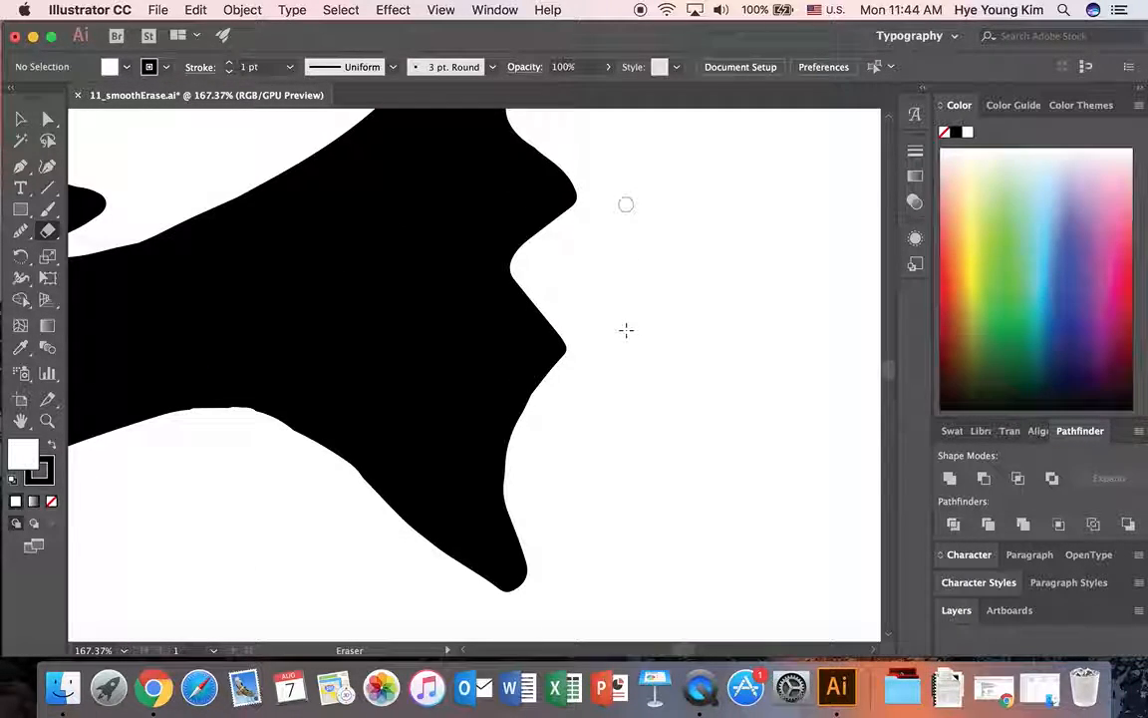
scroll(457, 388, up, 5)
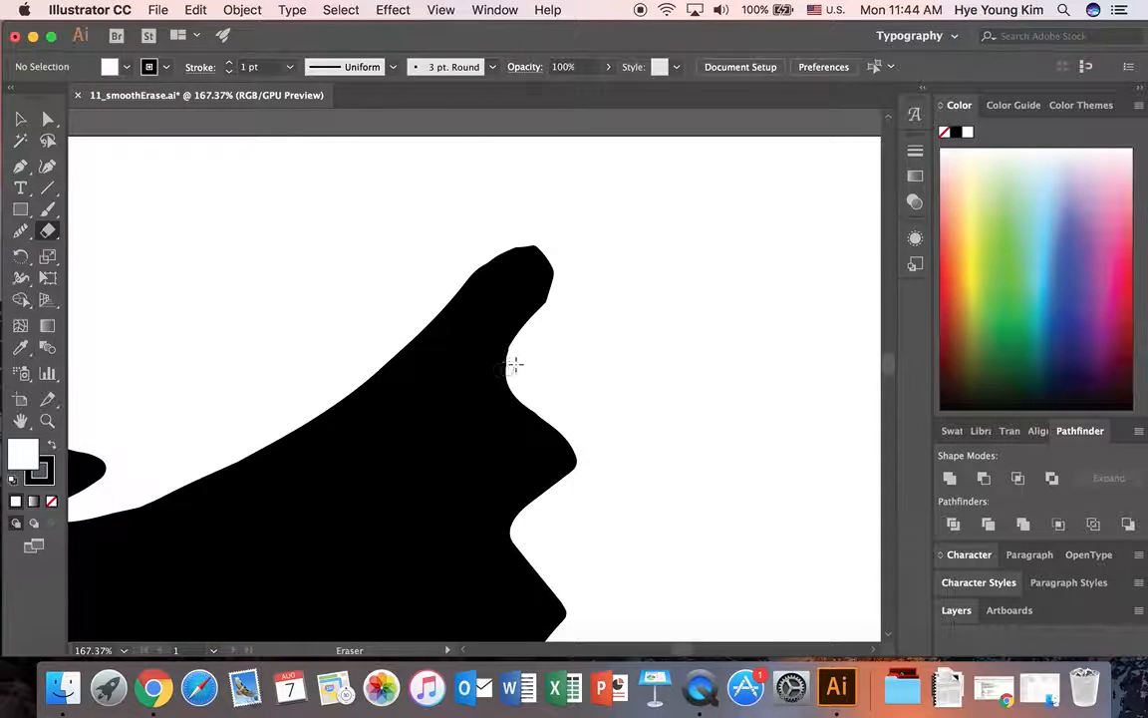
- Erase the protruding bump on the outer edge of the fish's head below its smaller eye
drag(684, 649, 650, 655)
scroll(616, 441, down, 5)
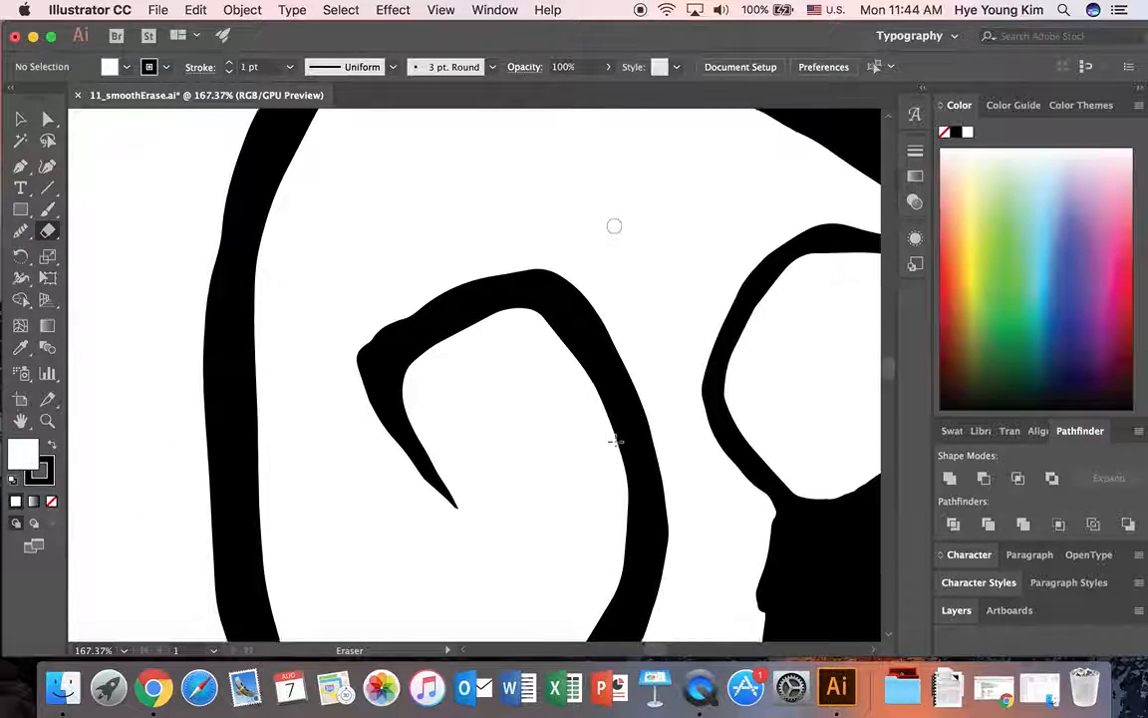
scroll(661, 649, right, 10)
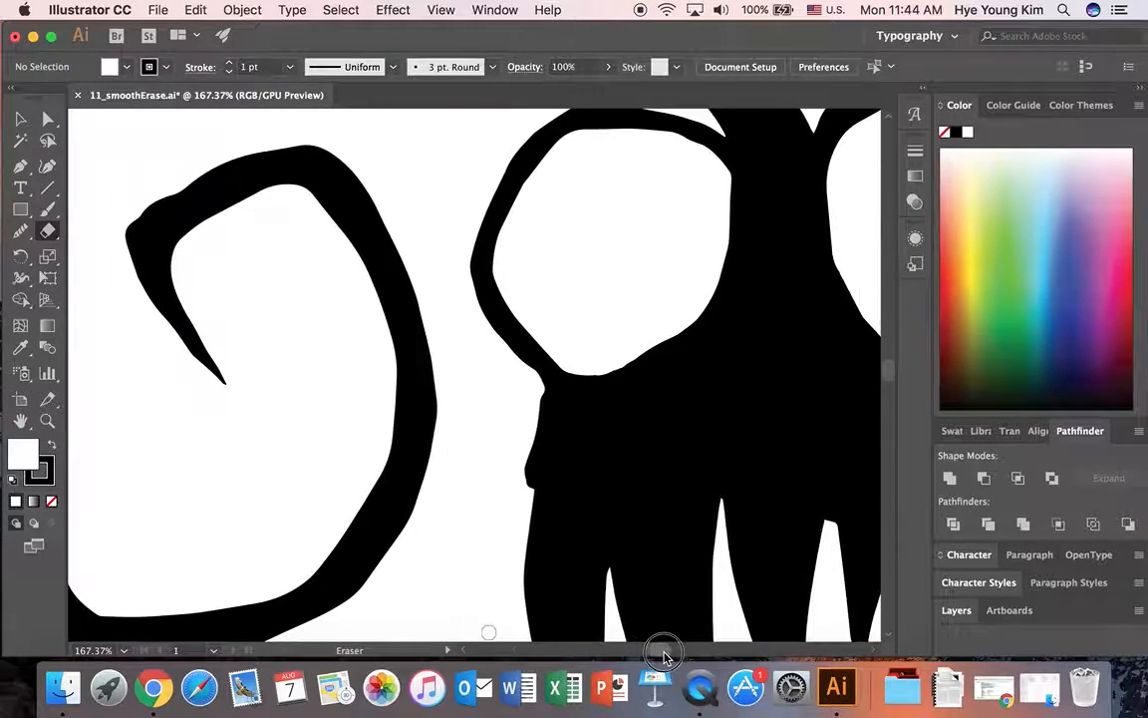
mouse_move(246, 390)
mouse_down()
mouse_move(246, 462)
mouse_move(238, 488)
mouse_move(249, 389)
mouse_move(236, 520)
mouse_move(226, 525)
mouse_up()
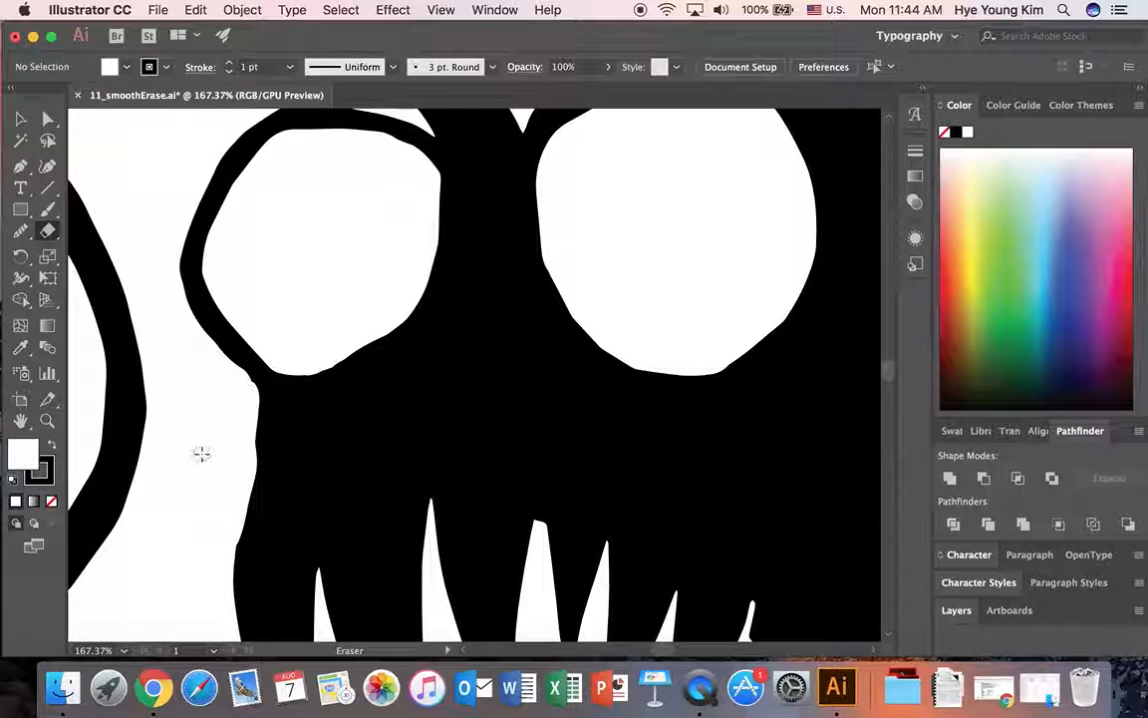
scroll(438, 323, up, 1)
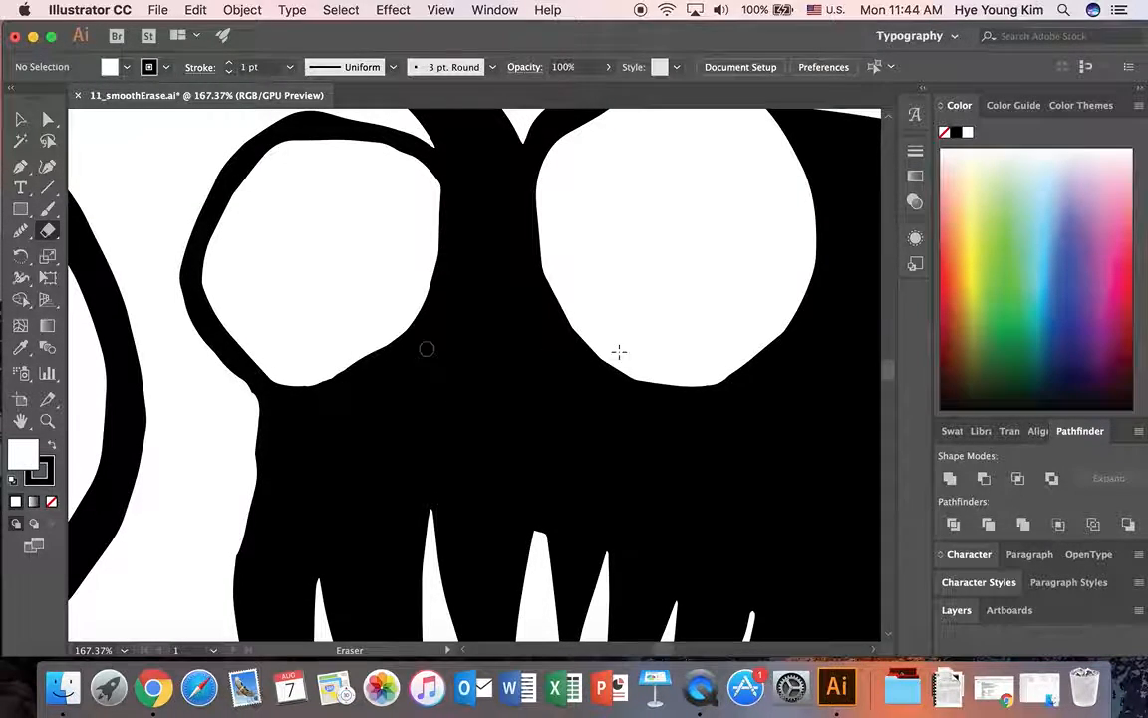
scroll(706, 360, up, 5)
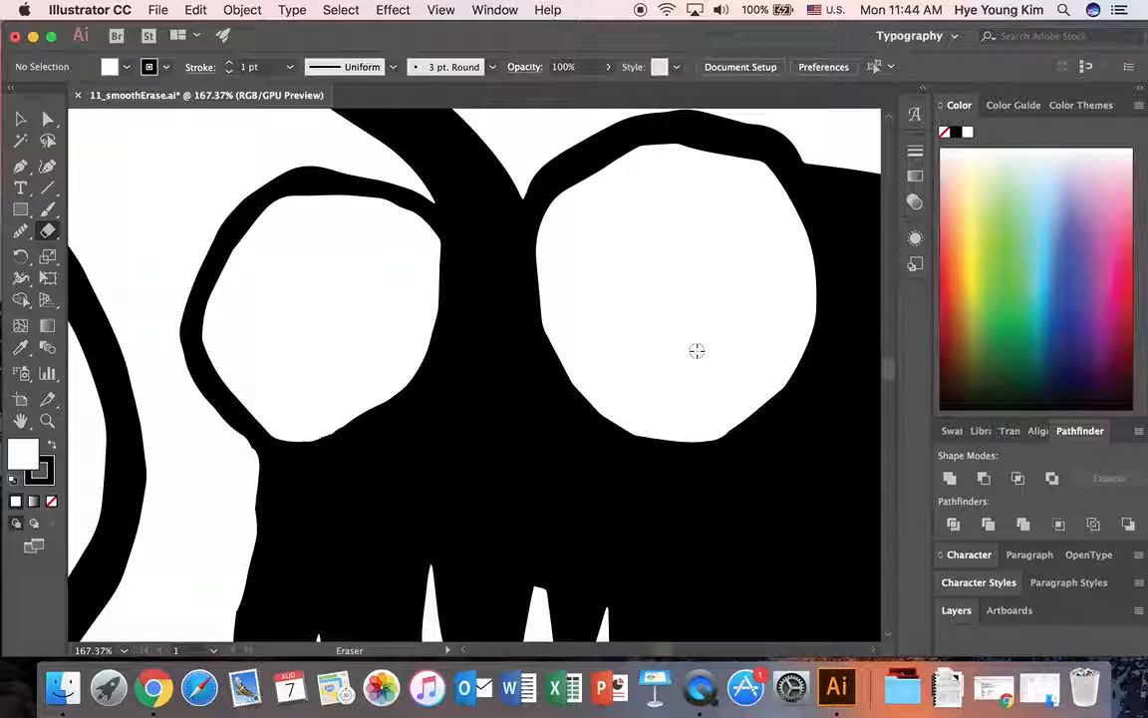
- Smooth the edges of the fish's upper and lower teeth with the Smooth tool, and deselect the drawing
key(super+0)
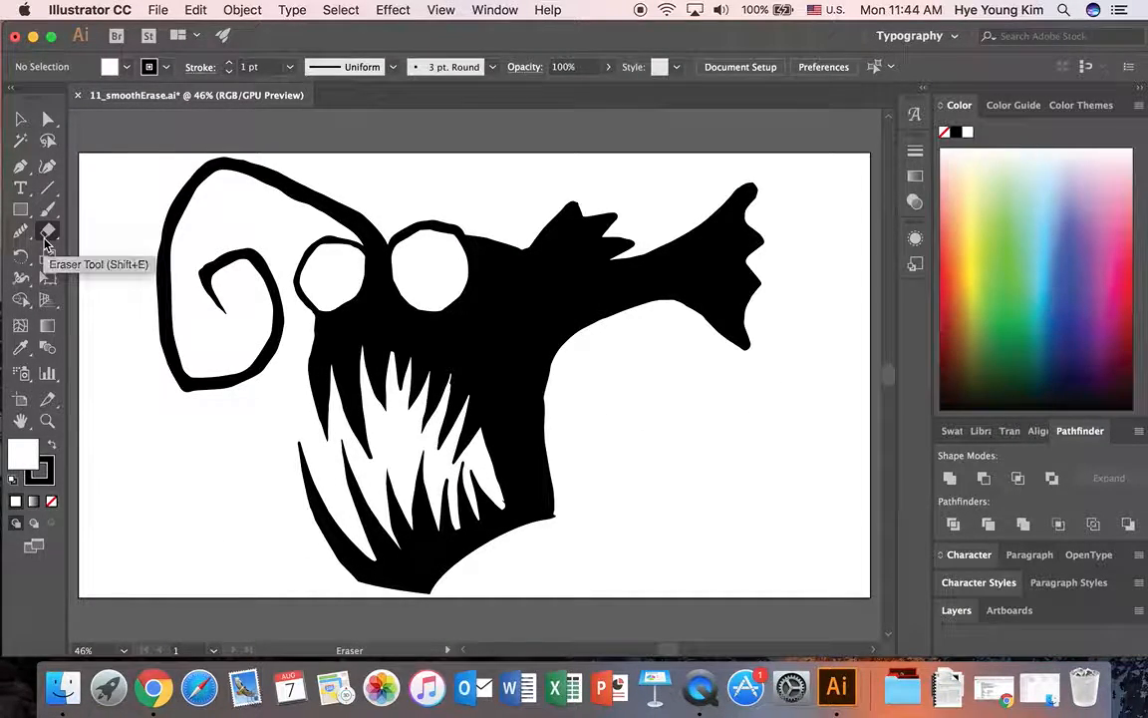
click(22, 120)
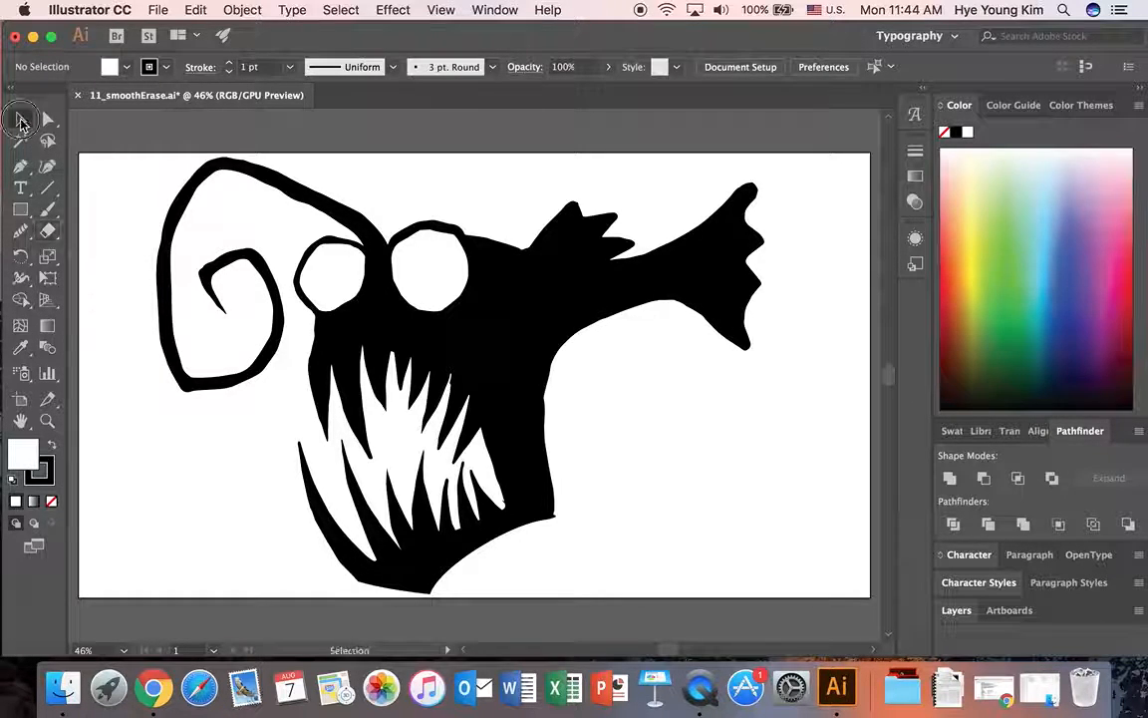
click(329, 206)
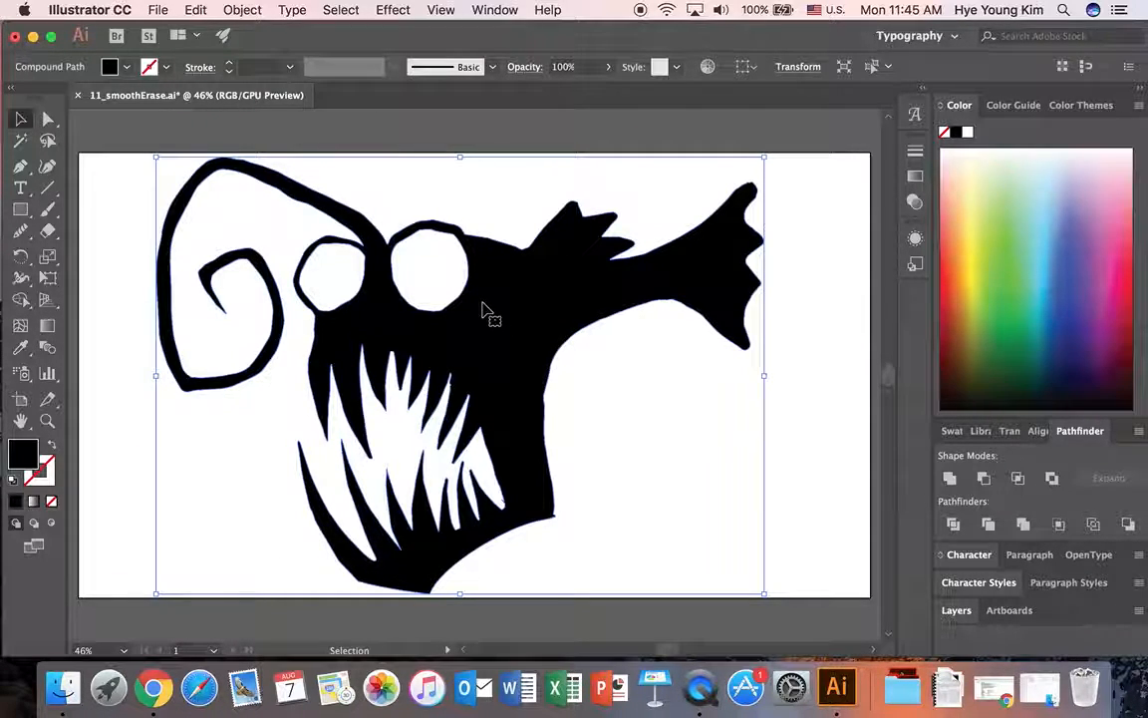
click(21, 232)
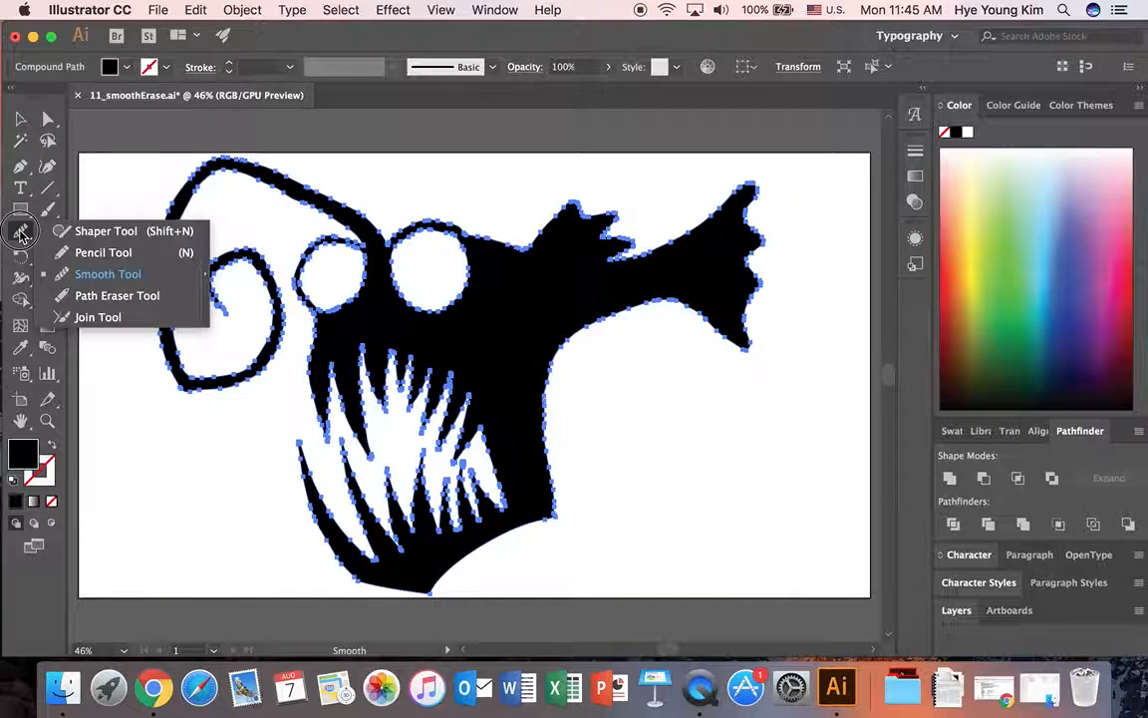
click(104, 278)
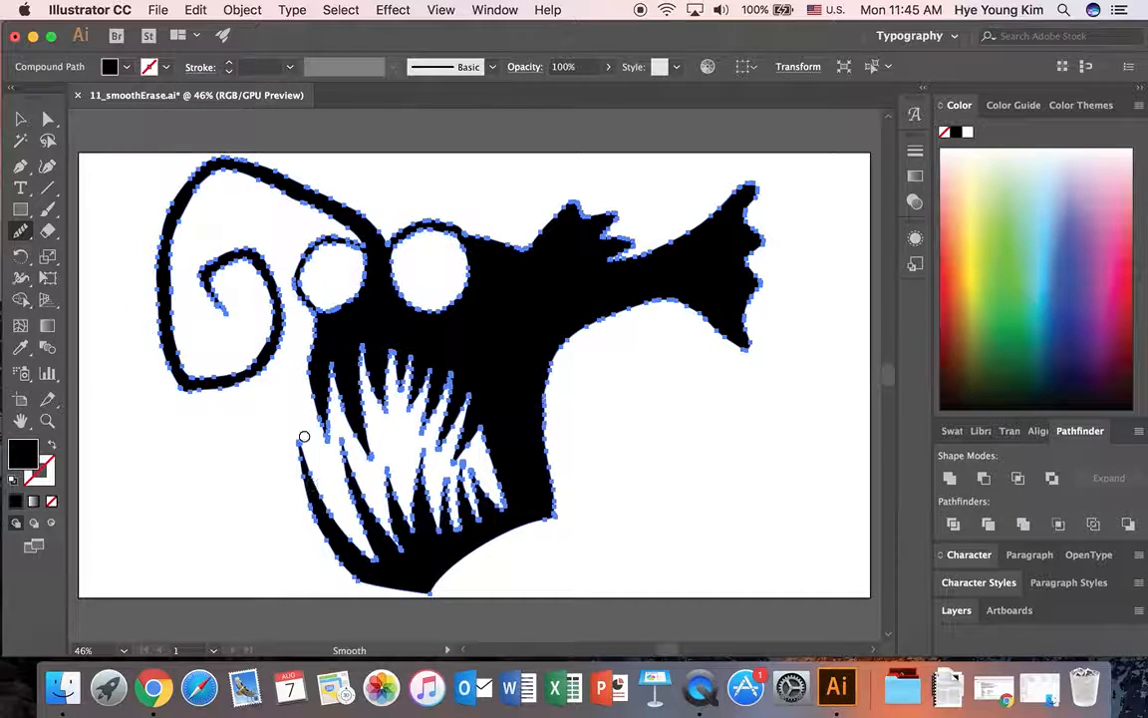
mouse_move(322, 431)
mouse_down()
mouse_move(324, 361)
mouse_move(359, 436)
mouse_move(363, 347)
mouse_move(378, 394)
mouse_move(383, 372)
mouse_move(350, 334)
mouse_move(361, 349)
mouse_move(411, 357)
mouse_move(370, 366)
mouse_move(393, 338)
mouse_move(409, 417)
mouse_move(451, 379)
mouse_move(406, 342)
mouse_move(429, 429)
mouse_move(419, 361)
mouse_move(464, 406)
mouse_move(451, 458)
mouse_move(478, 429)
mouse_up()
mouse_move(359, 575)
mouse_down()
mouse_move(305, 456)
mouse_move(369, 564)
mouse_move(384, 556)
mouse_move(332, 451)
mouse_move(381, 540)
mouse_move(398, 548)
mouse_move(394, 488)
mouse_move(417, 533)
mouse_move(418, 454)
mouse_move(436, 532)
mouse_move(446, 483)
mouse_move(456, 525)
mouse_up()
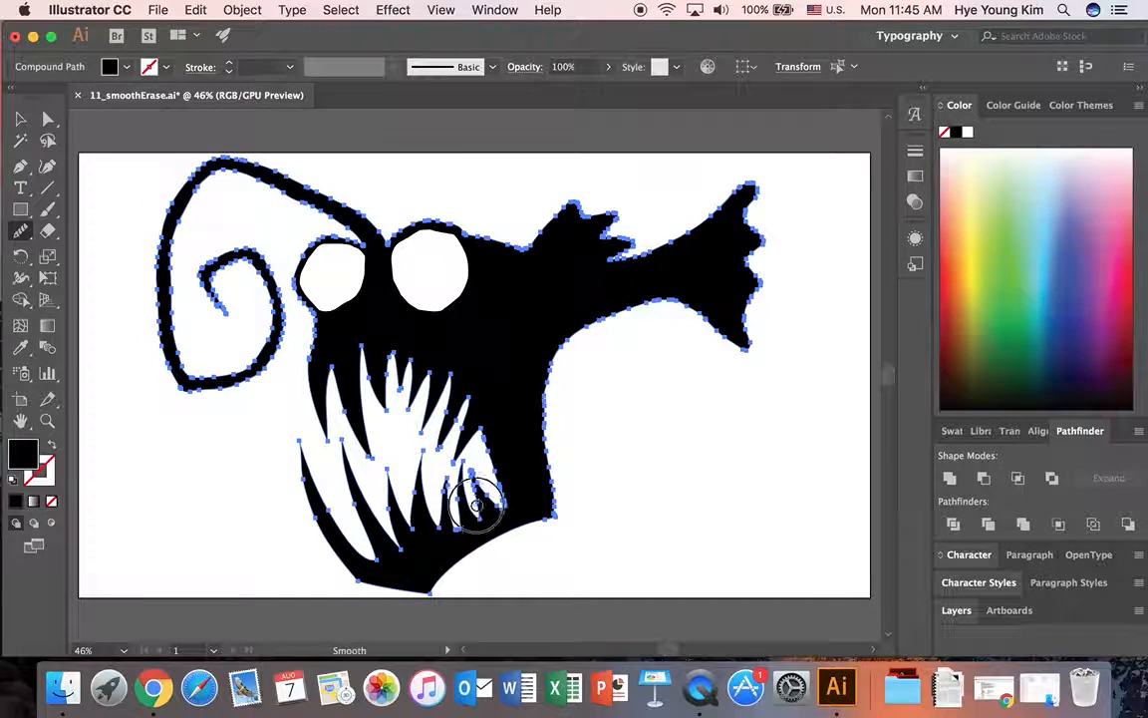
mouse_move(497, 453)
mouse_down()
mouse_move(487, 423)
mouse_move(502, 471)
mouse_move(470, 441)
mouse_move(501, 514)
mouse_up()
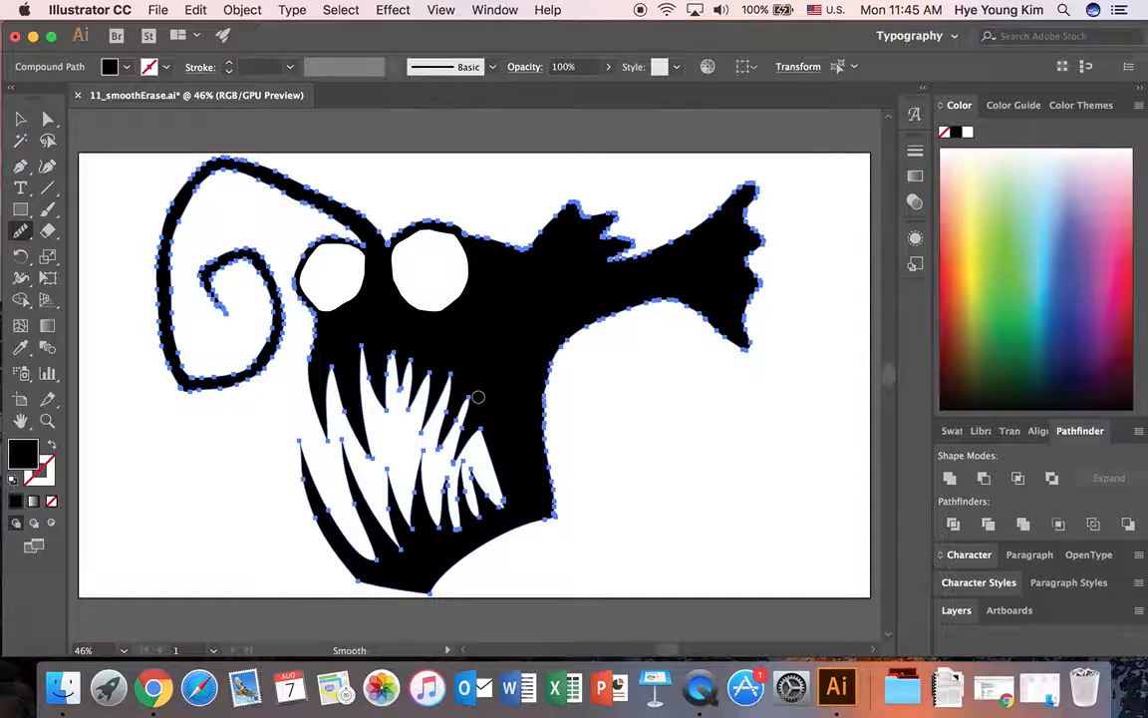
click(21, 120)
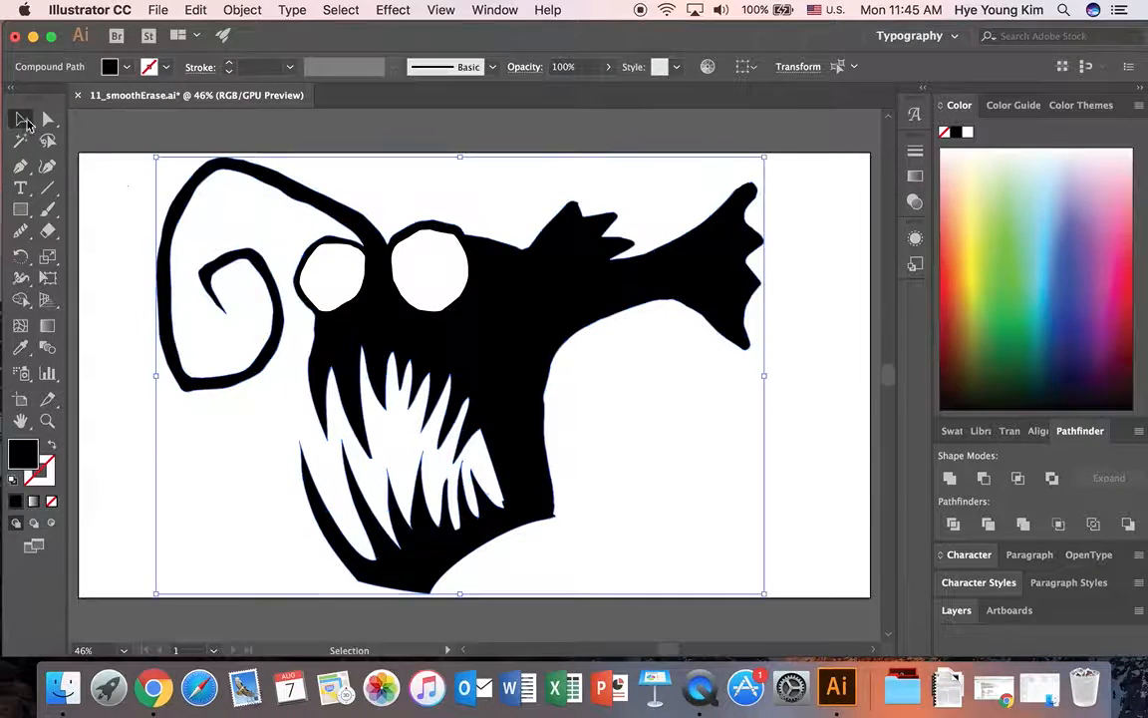
click(121, 179)
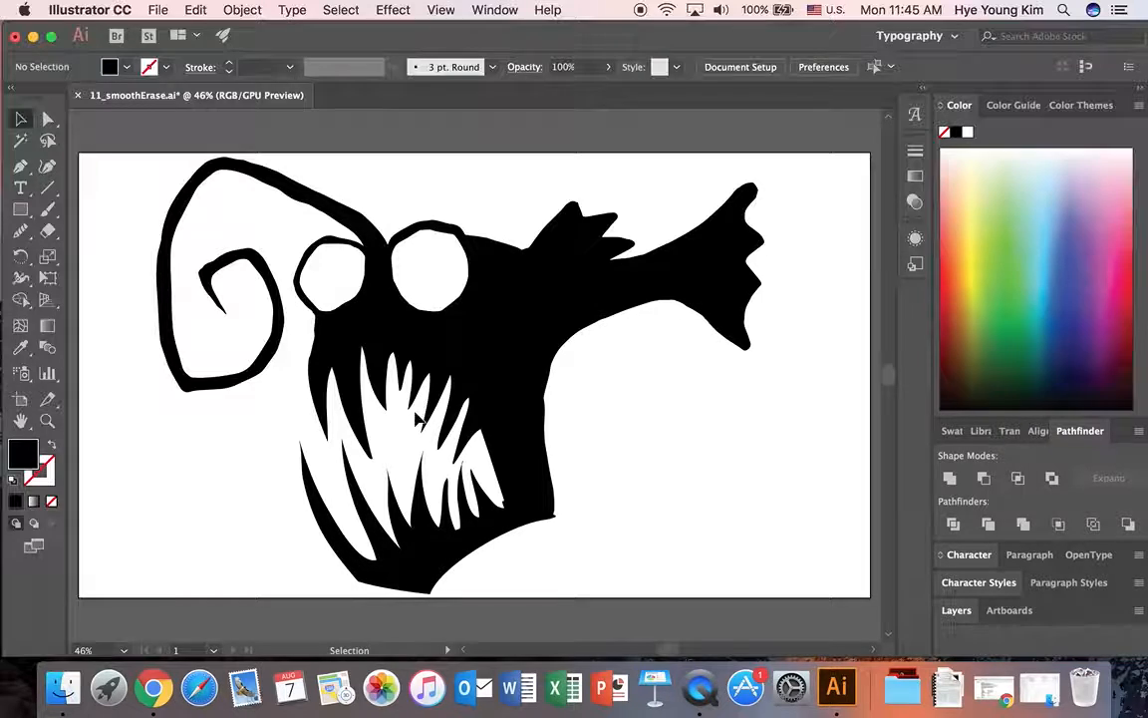
drag(25, 236, 109, 273)
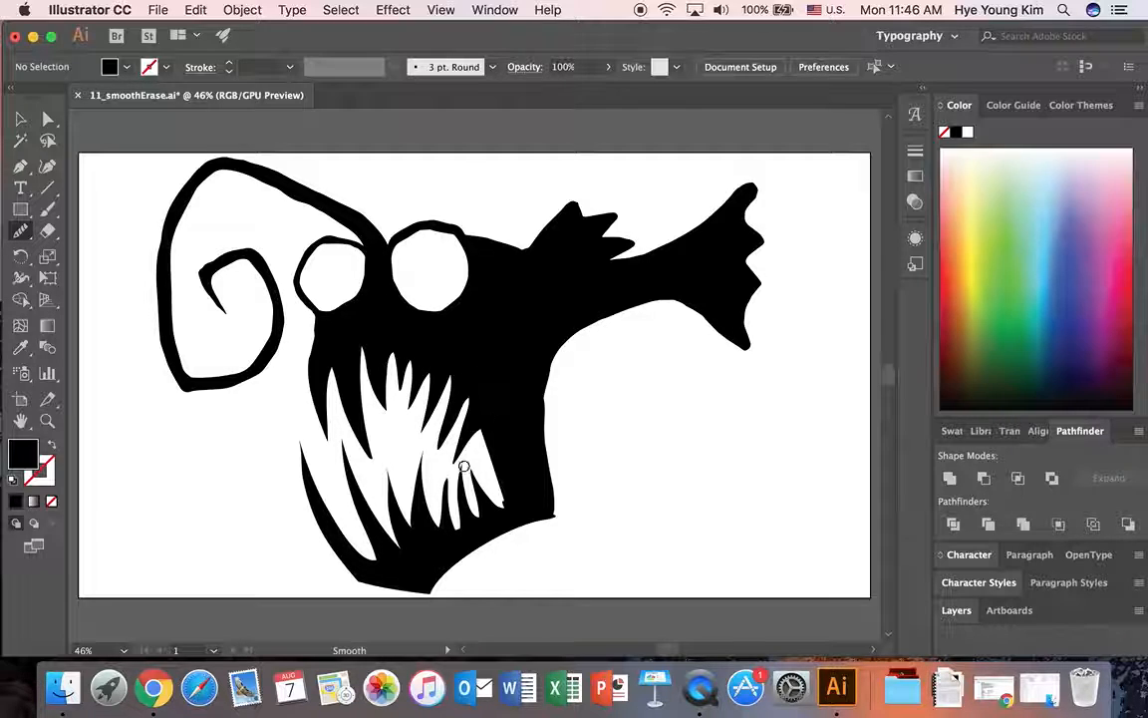
- Save the fish document under a new name in 03_PathFinder, adding an underscore and the author's first name after 11_smoothErase
click(155, 8)
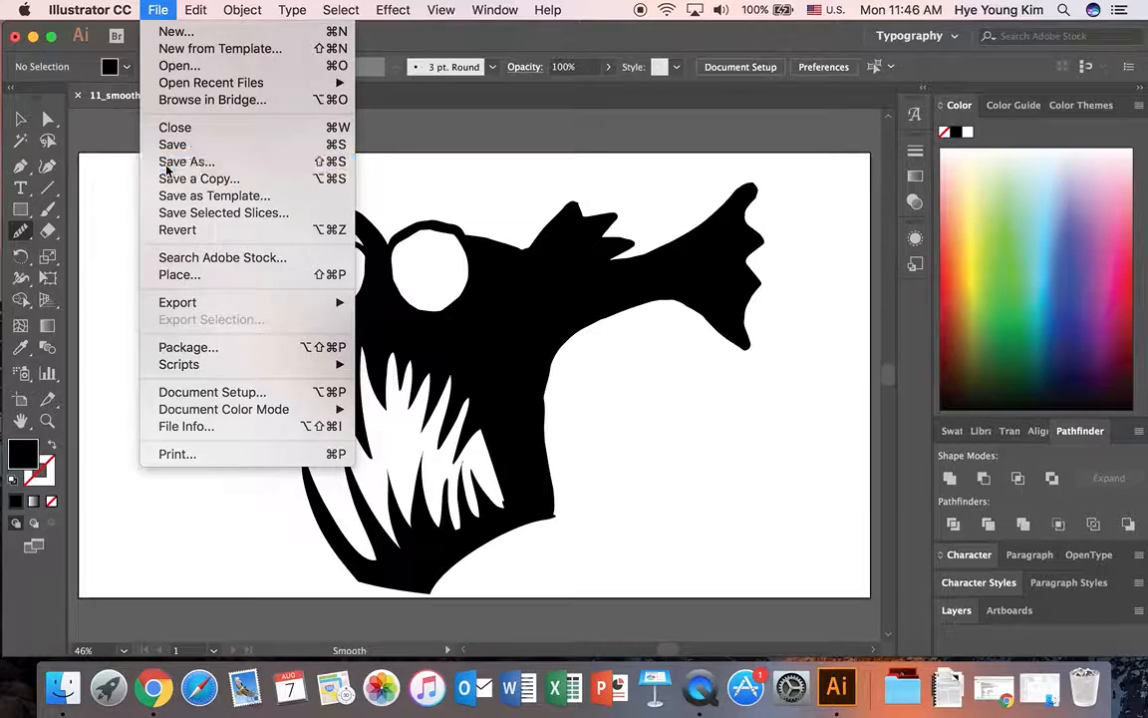
click(169, 161)
click(552, 74)
text(_Hye.ai)
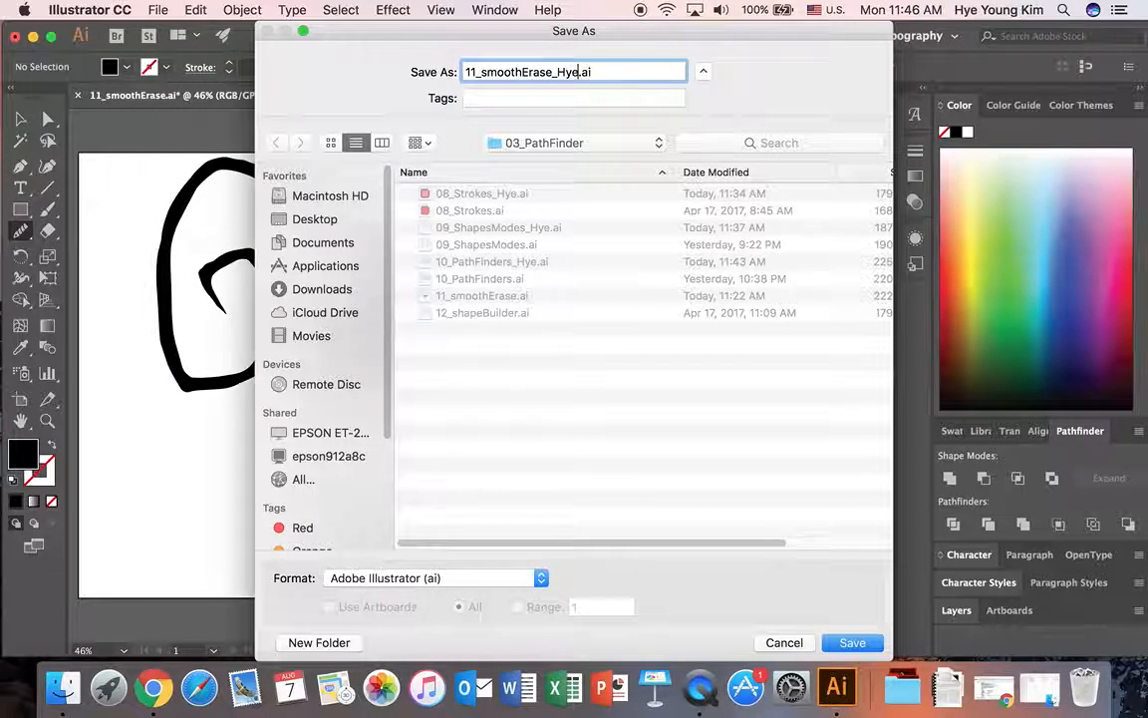
click(853, 643)
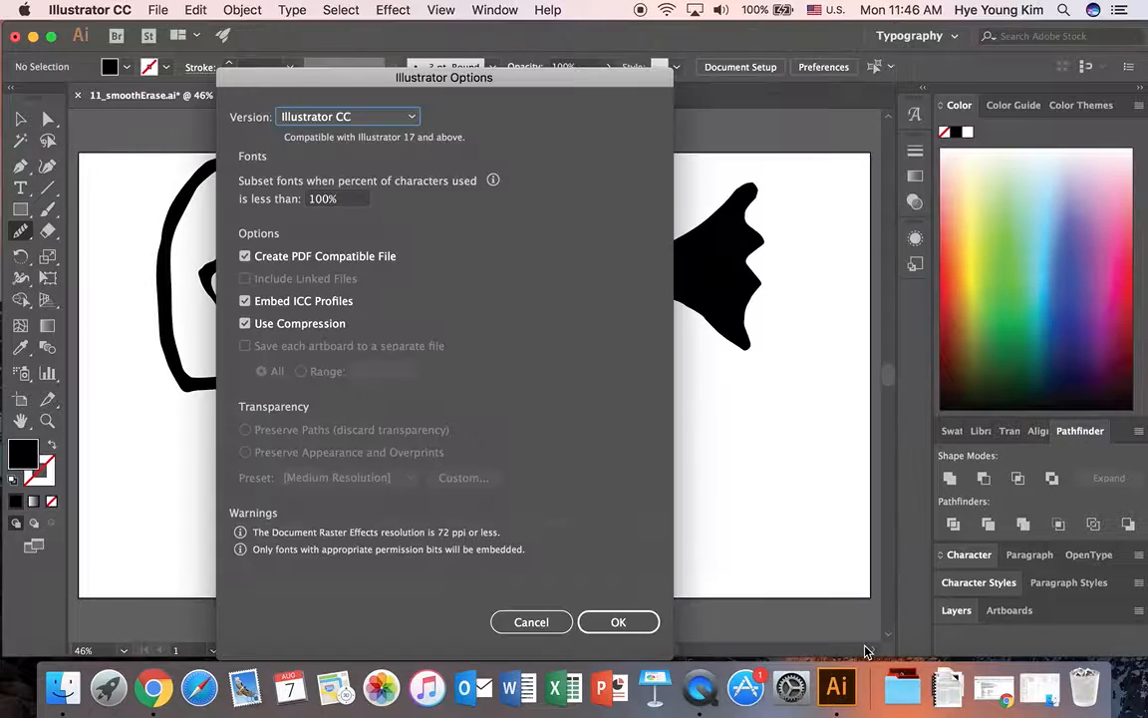
click(608, 622)
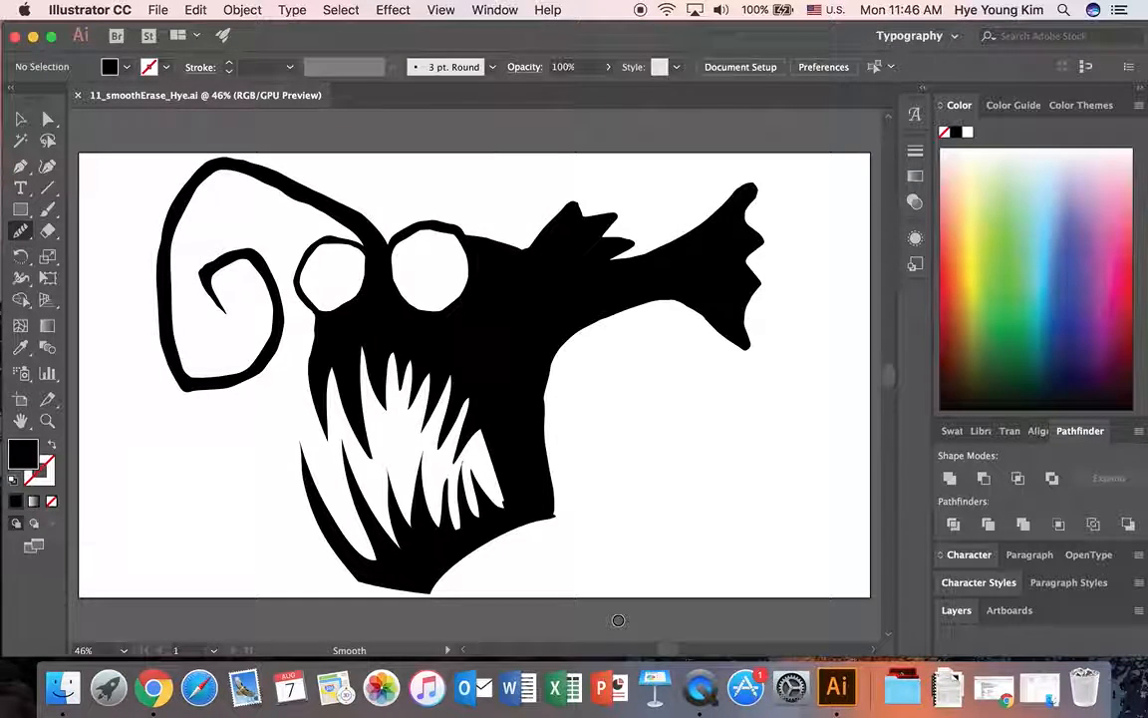
- Close the saved fish document and open 12_shapeBuilder.ai from the 03_PathFinder folder
click(78, 95)
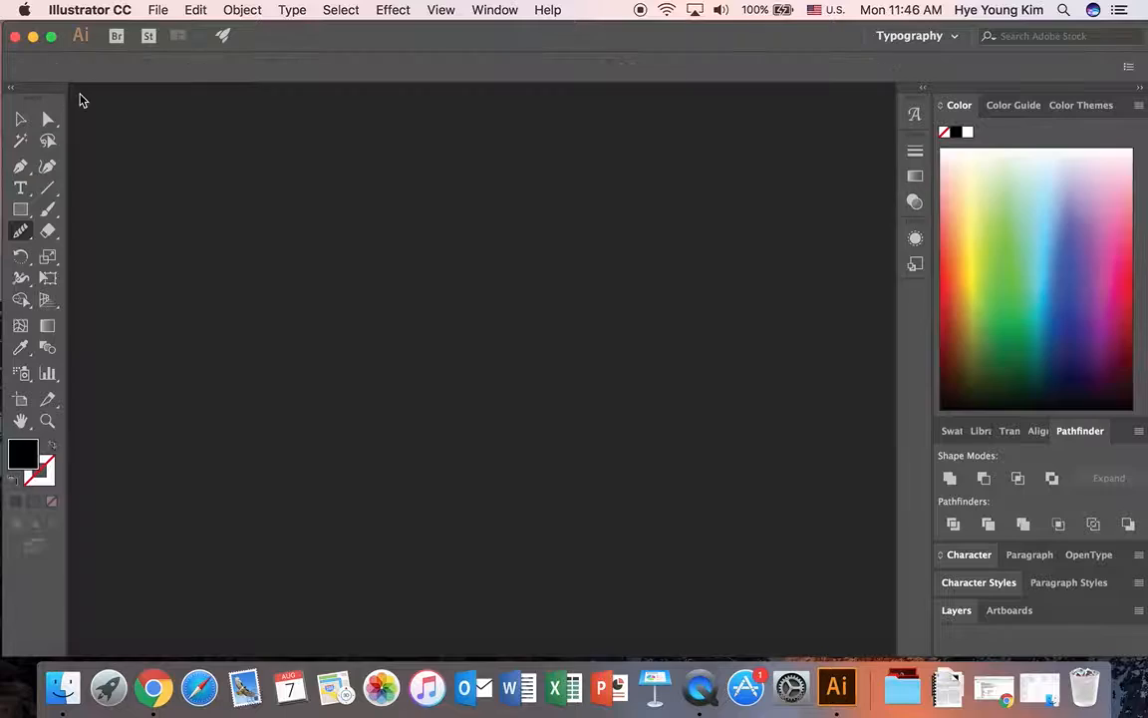
click(151, 9)
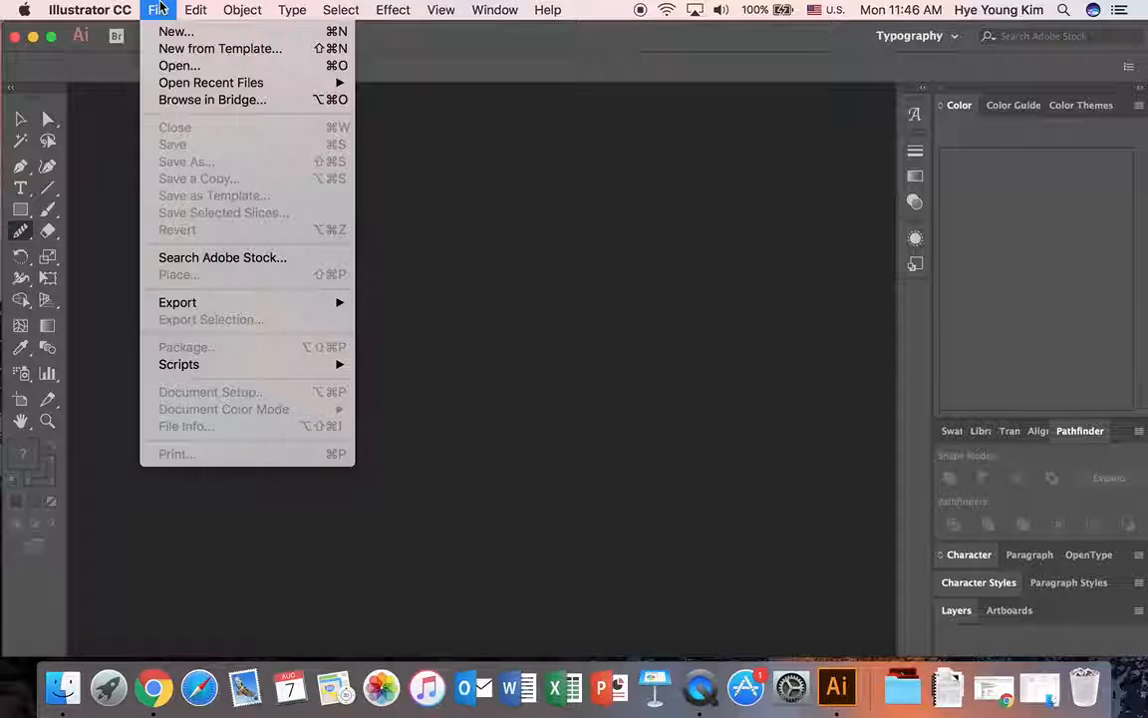
click(161, 65)
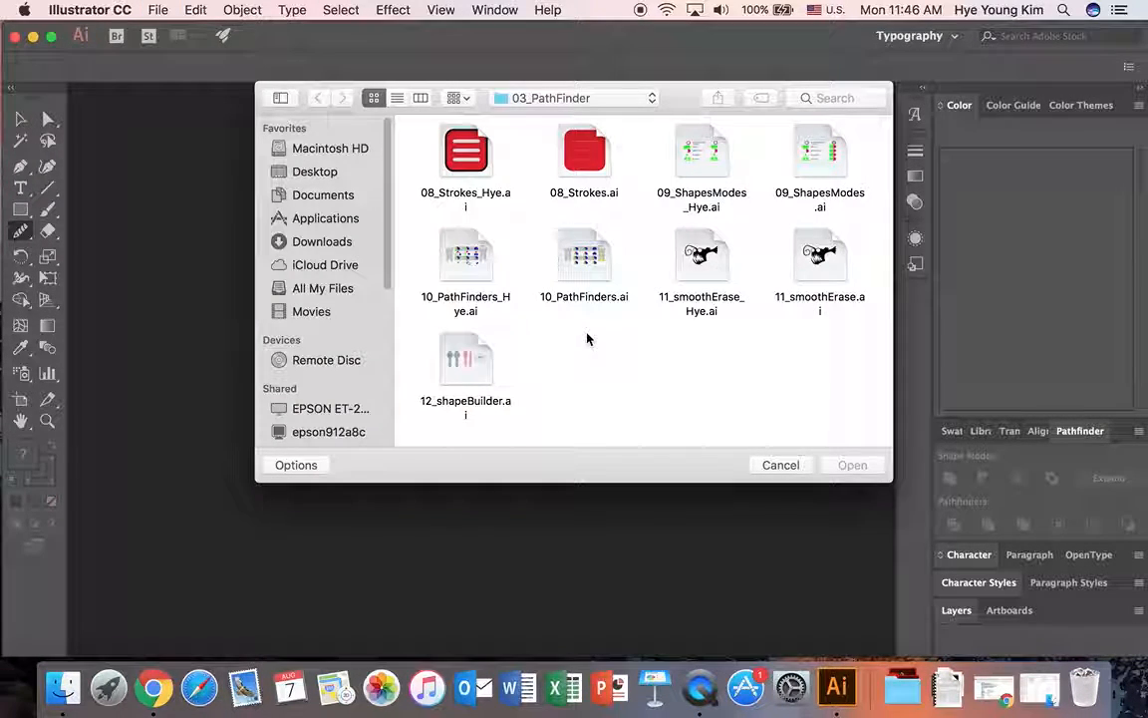
click(465, 364)
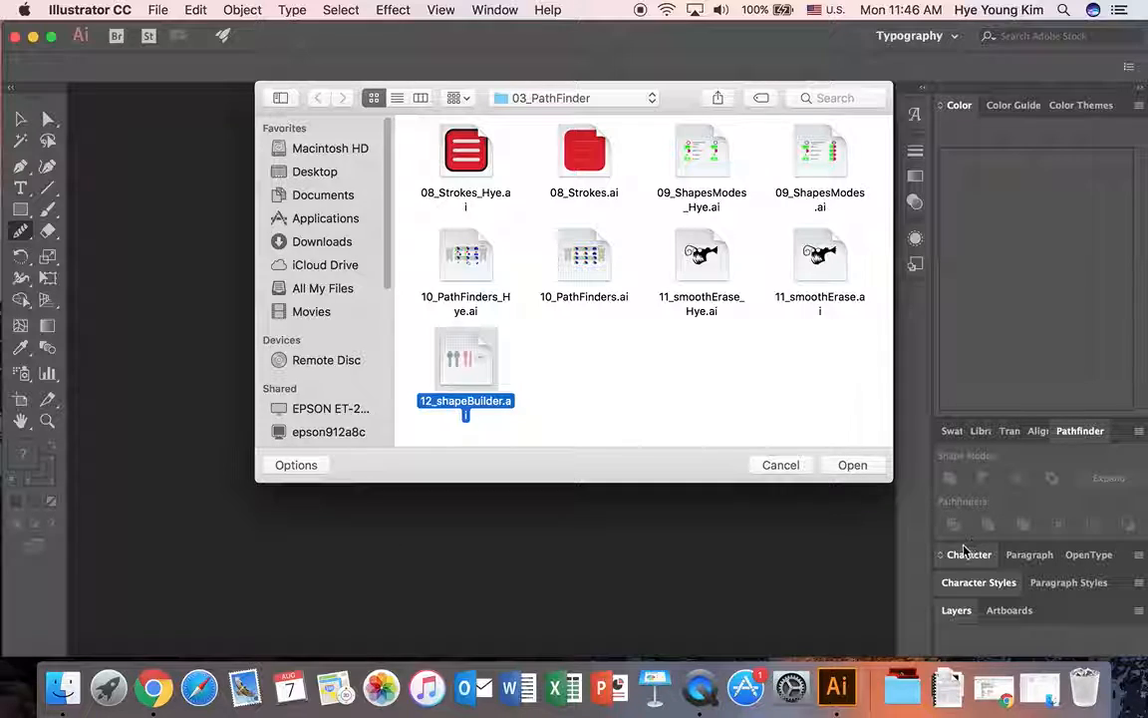
click(855, 466)
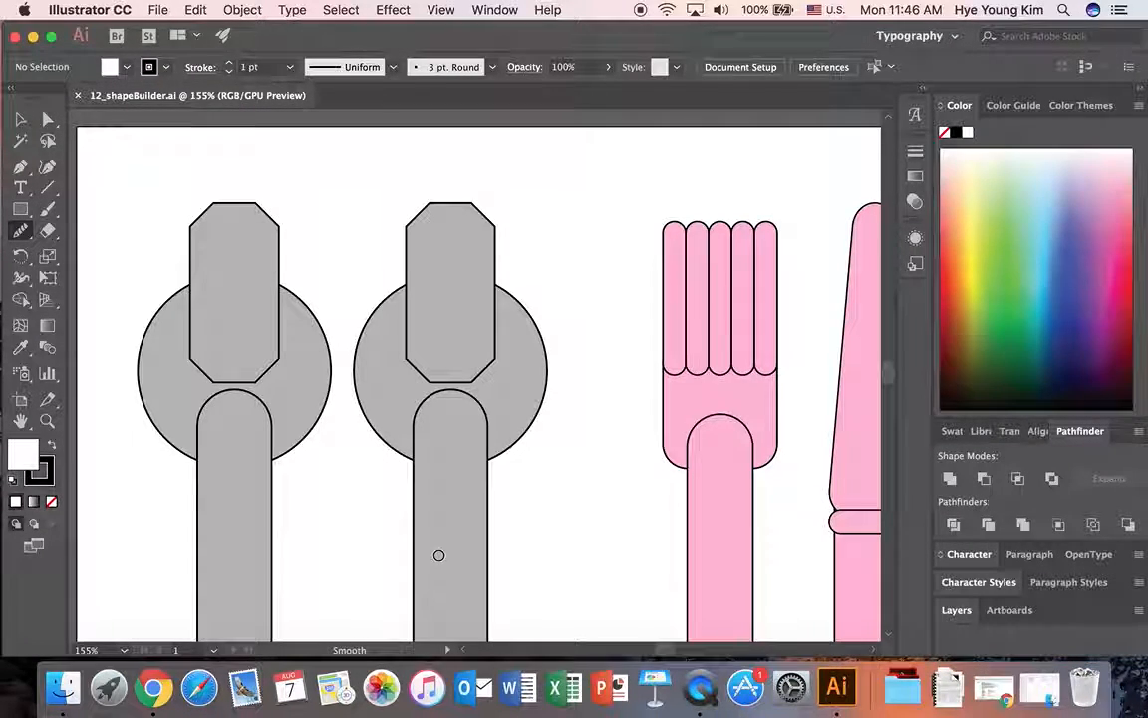
- Unite the circle and the rounded handle of the leftmost grey wrench into one shape with Pathfinder
key(super+0)
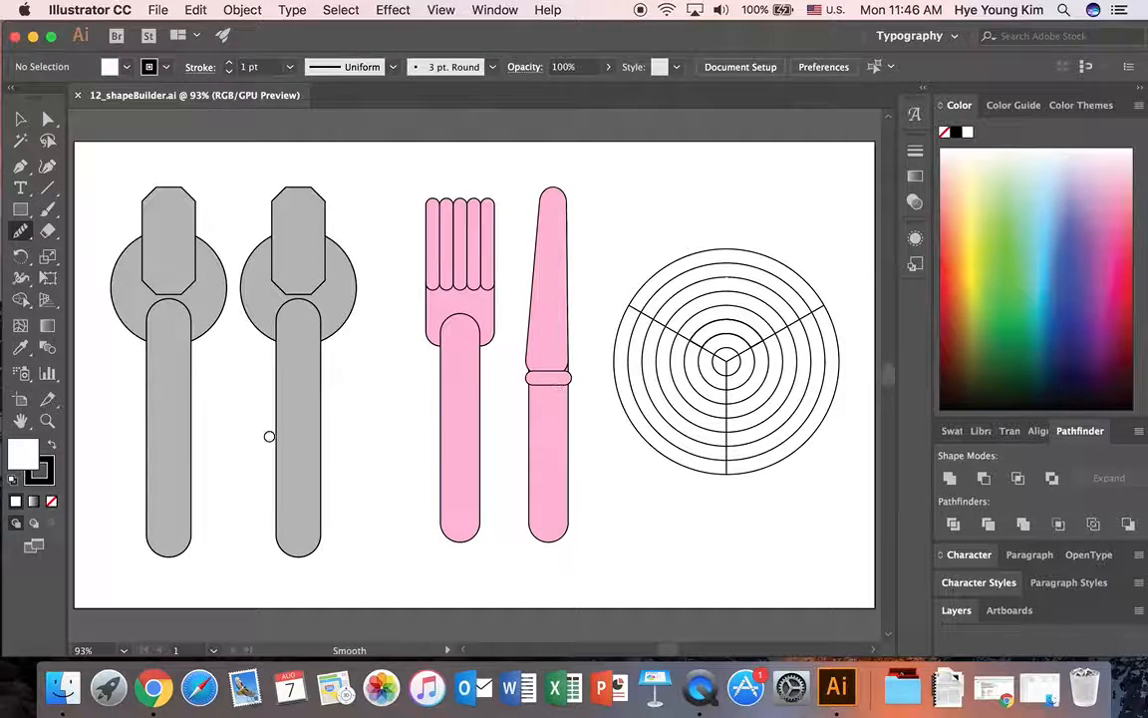
click(47, 420)
drag(96, 177, 376, 579)
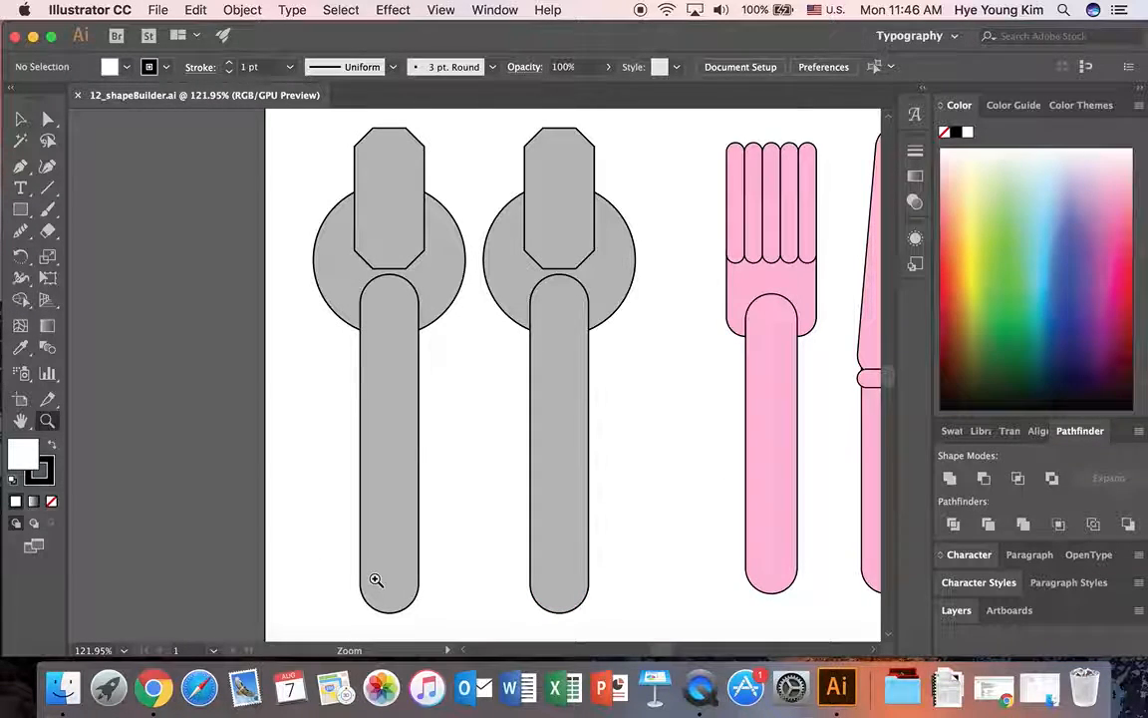
click(22, 121)
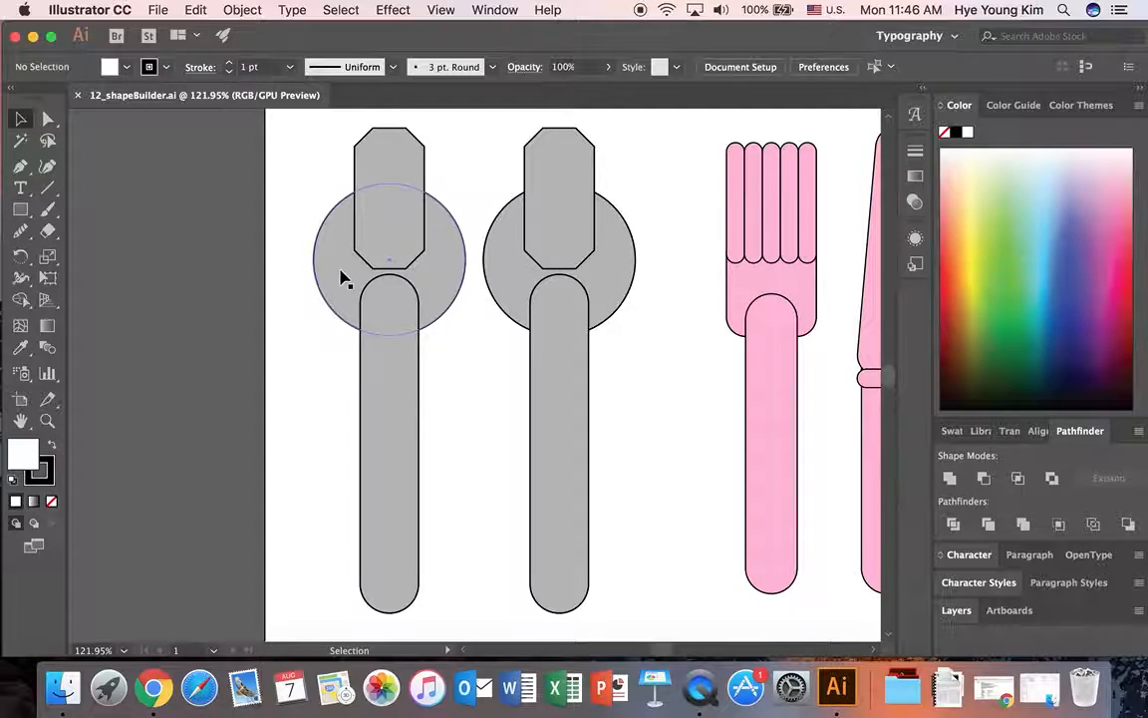
drag(323, 296, 390, 326)
key(super+z)
drag(296, 297, 433, 381)
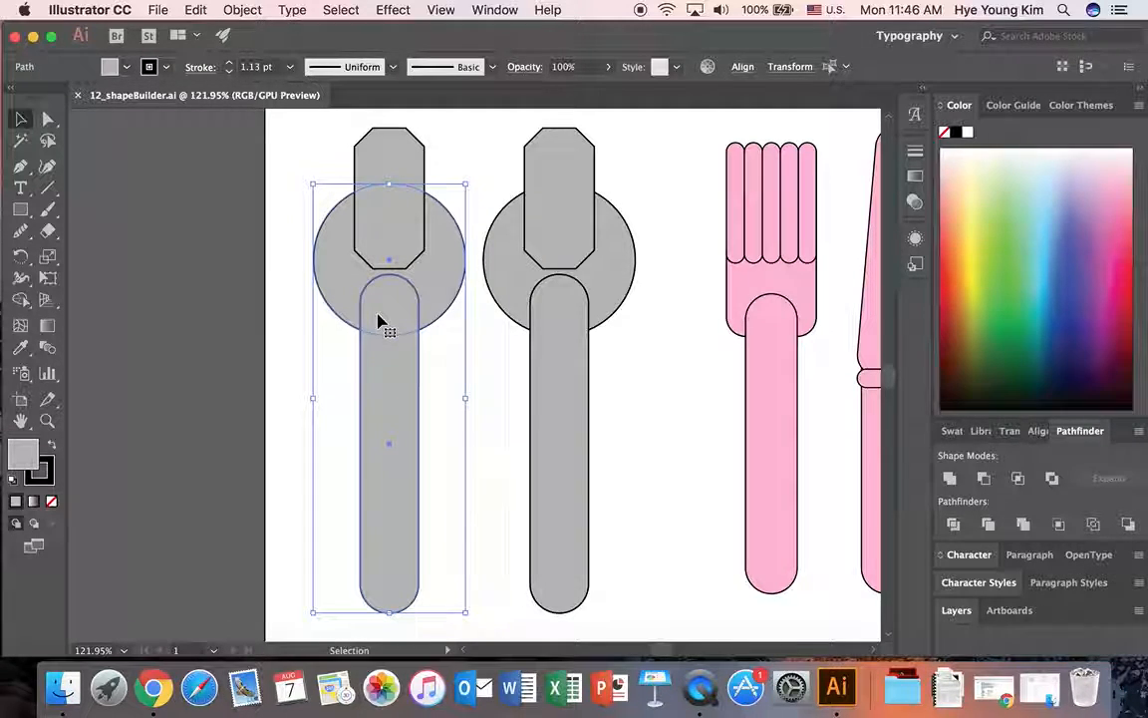
click(950, 480)
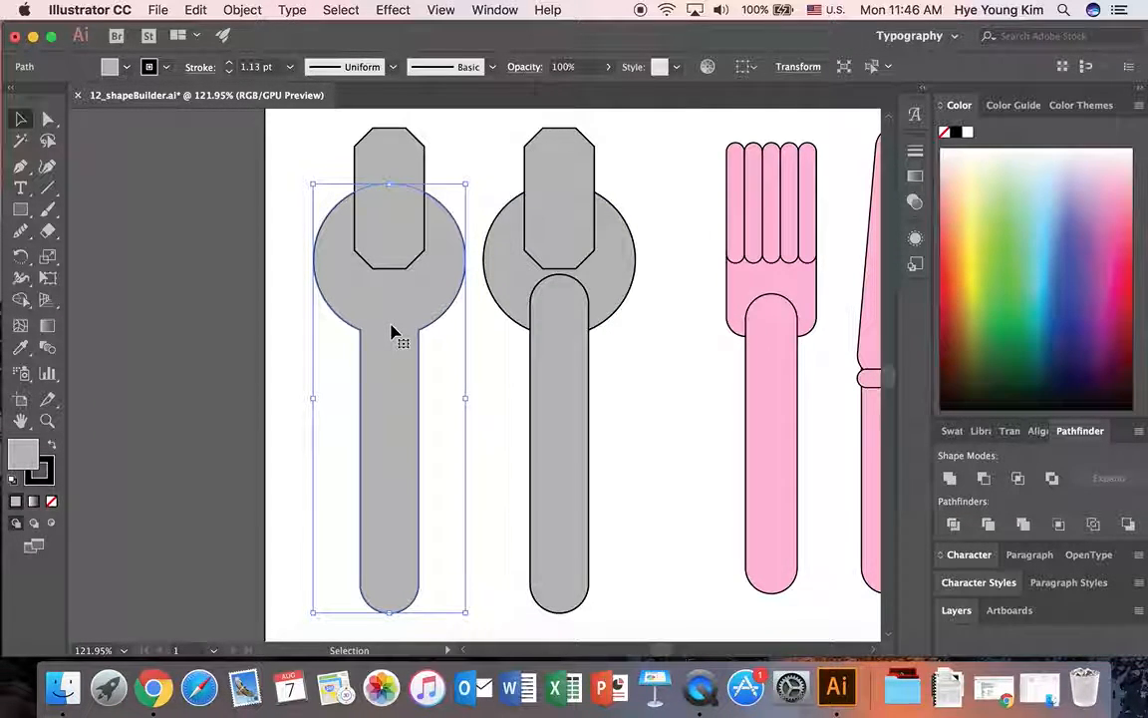
- Subtract the octagonal front shape from the leftmost wrench with Minus Front to cut its jaw opening, and deselect it
shift+click(388, 163)
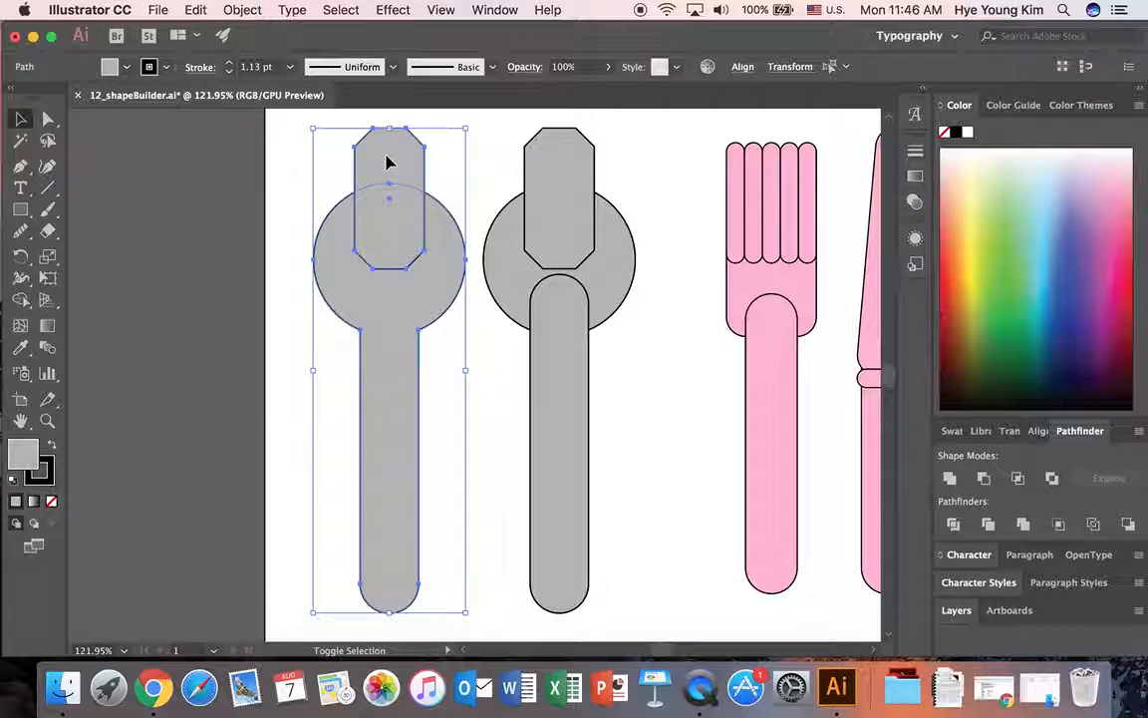
click(985, 479)
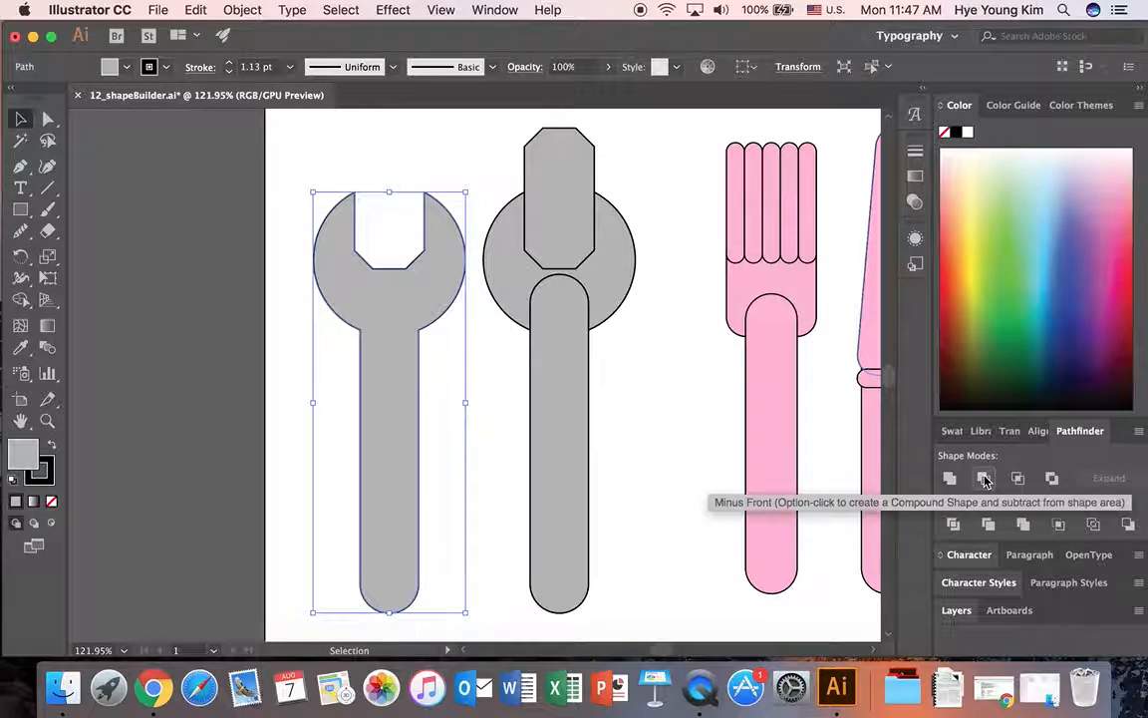
click(481, 356)
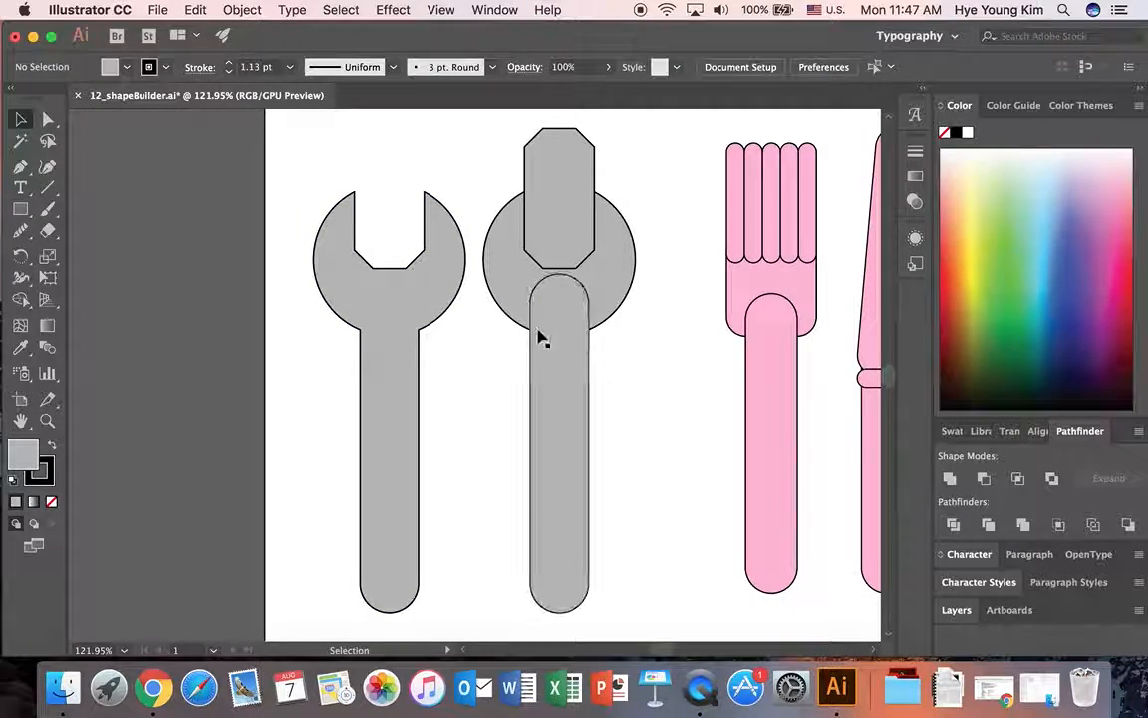
- Merge the circle and handle regions of the second grey wrench with the Shape Builder tool, leaving the octagon separate
drag(484, 156, 641, 539)
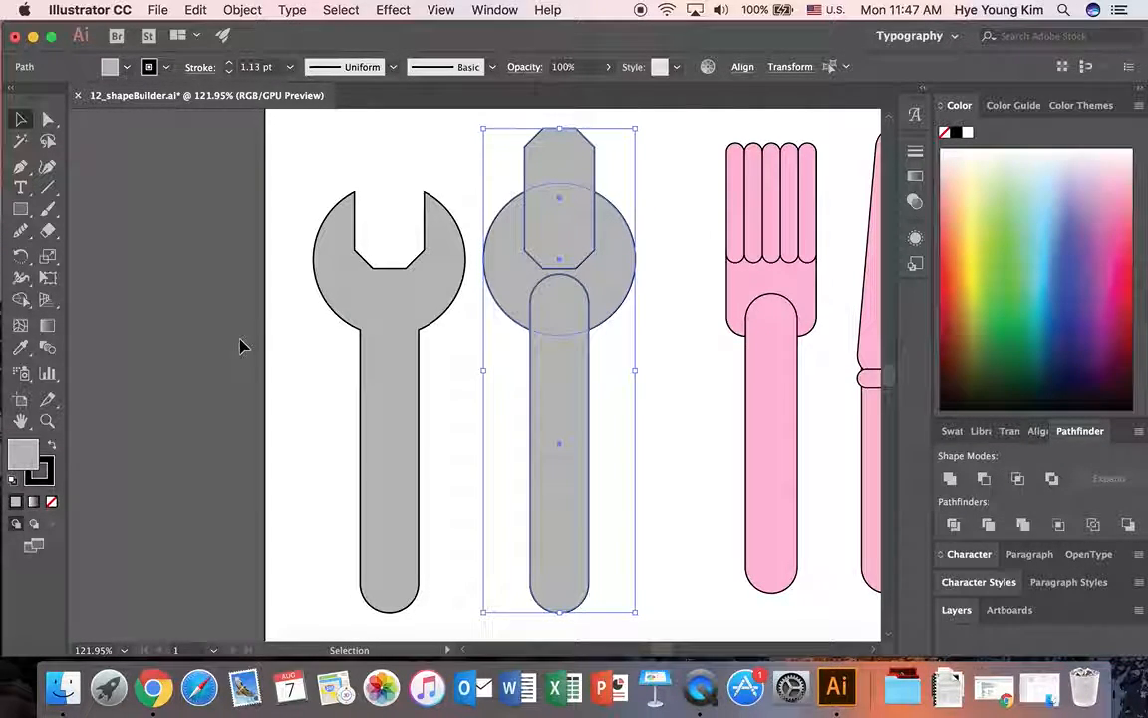
click(20, 278)
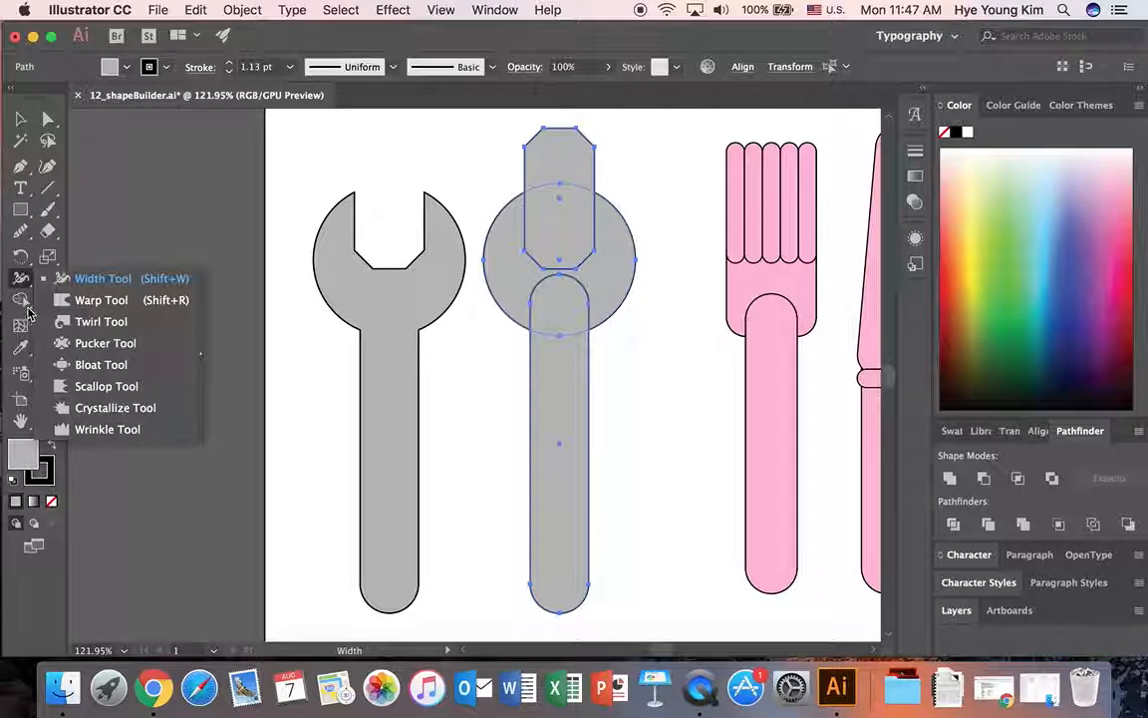
click(20, 299)
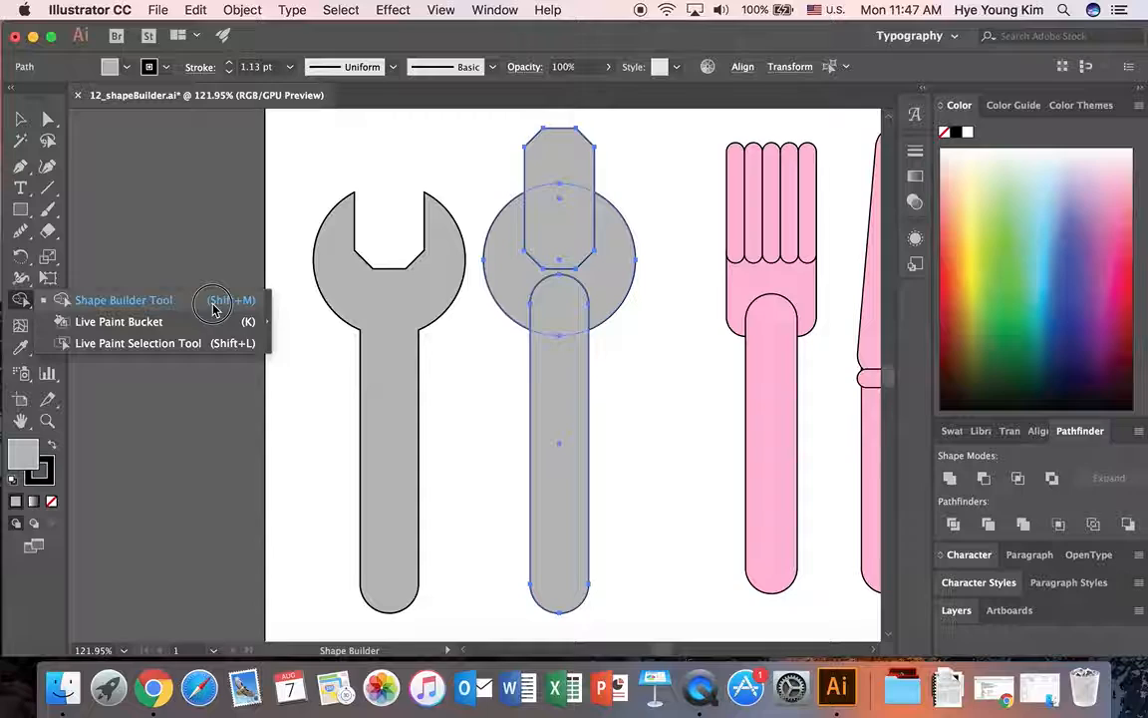
click(20, 305)
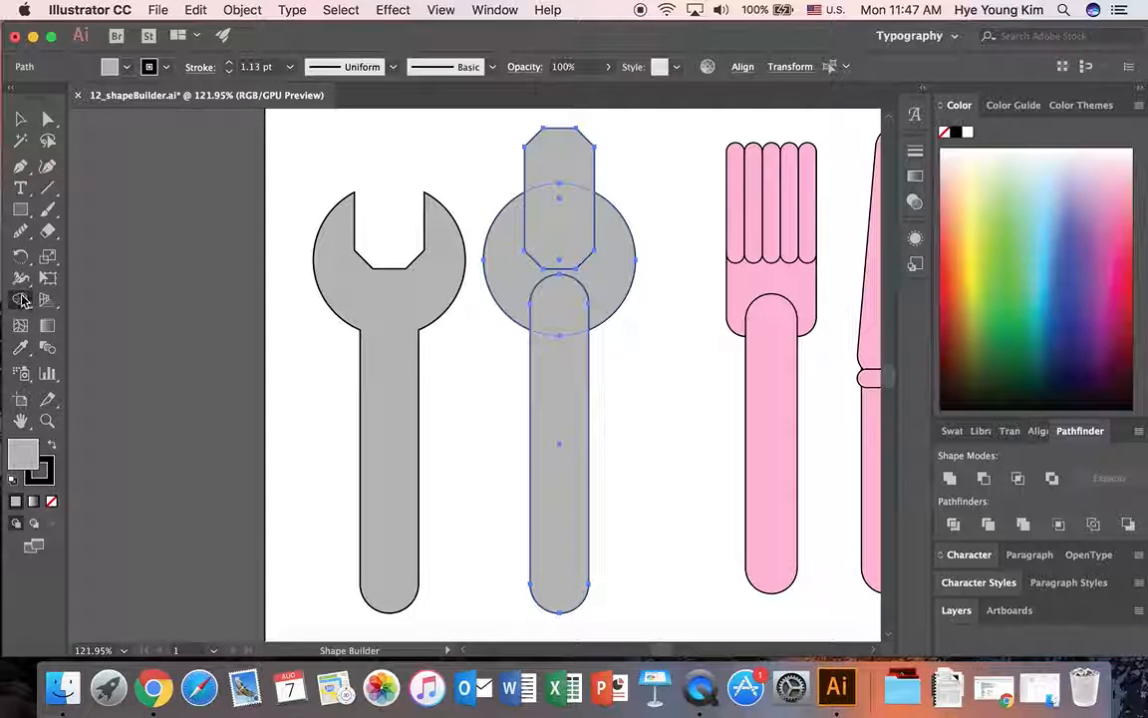
drag(24, 305, 90, 302)
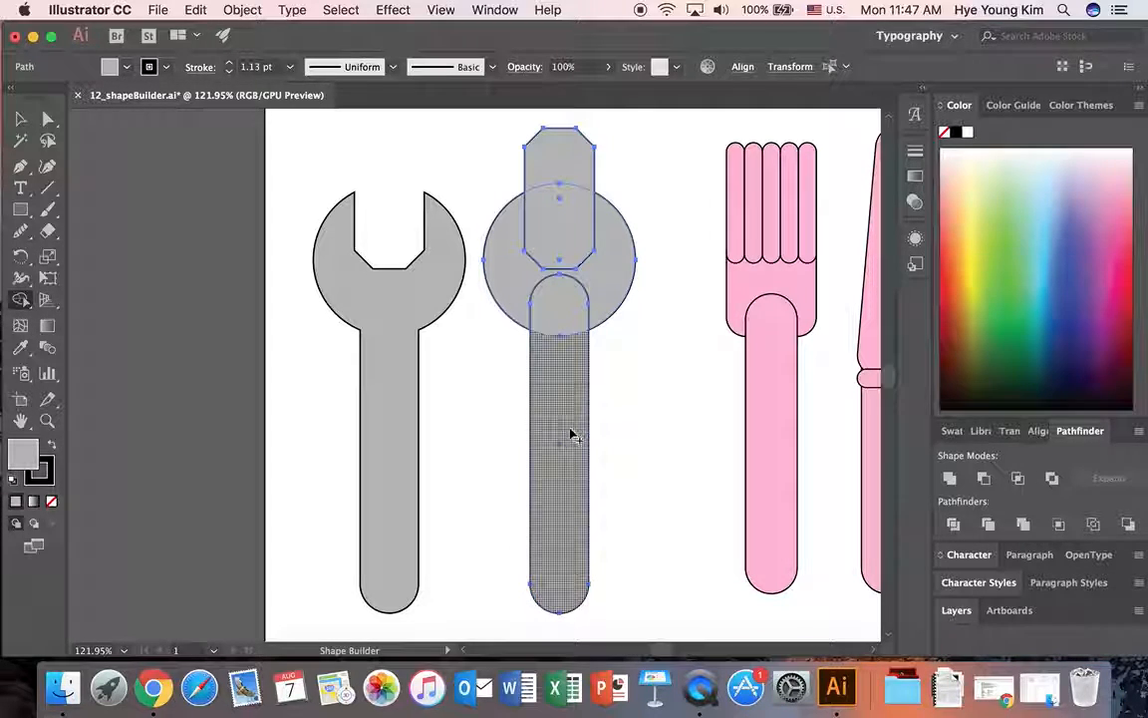
mouse_move(565, 429)
mouse_down()
mouse_move(570, 323)
mouse_move(530, 302)
mouse_move(598, 300)
mouse_move(610, 282)
mouse_move(519, 282)
mouse_move(577, 308)
mouse_move(558, 310)
mouse_move(563, 423)
mouse_up()
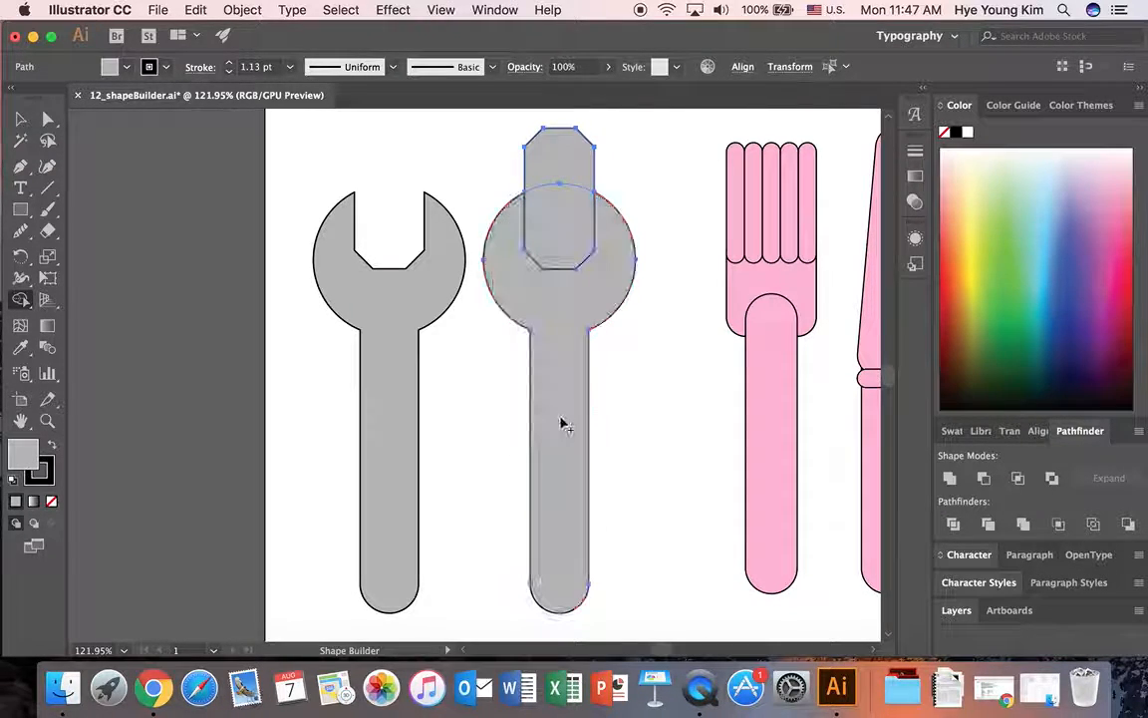
mouse_move(525, 295)
mouse_down()
mouse_move(600, 292)
mouse_move(584, 405)
mouse_up()
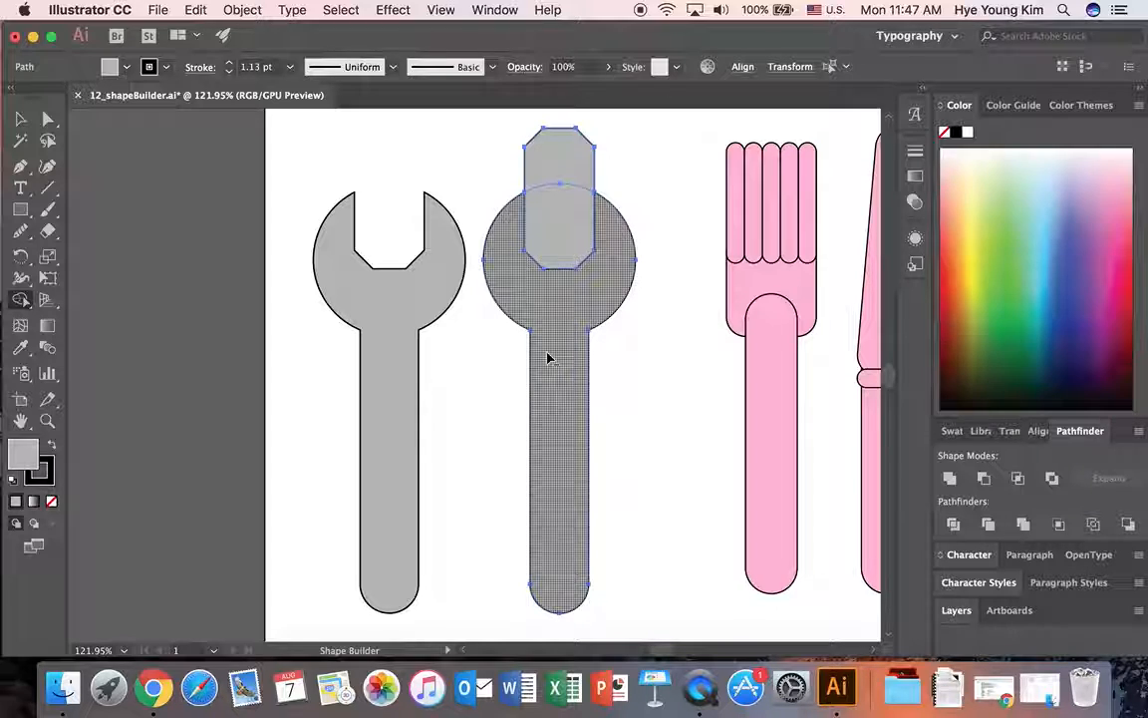
- Remove the octagon regions from the second wrench with the Shape Builder tool to open its jaw, and deselect it
drag(565, 245, 569, 153)
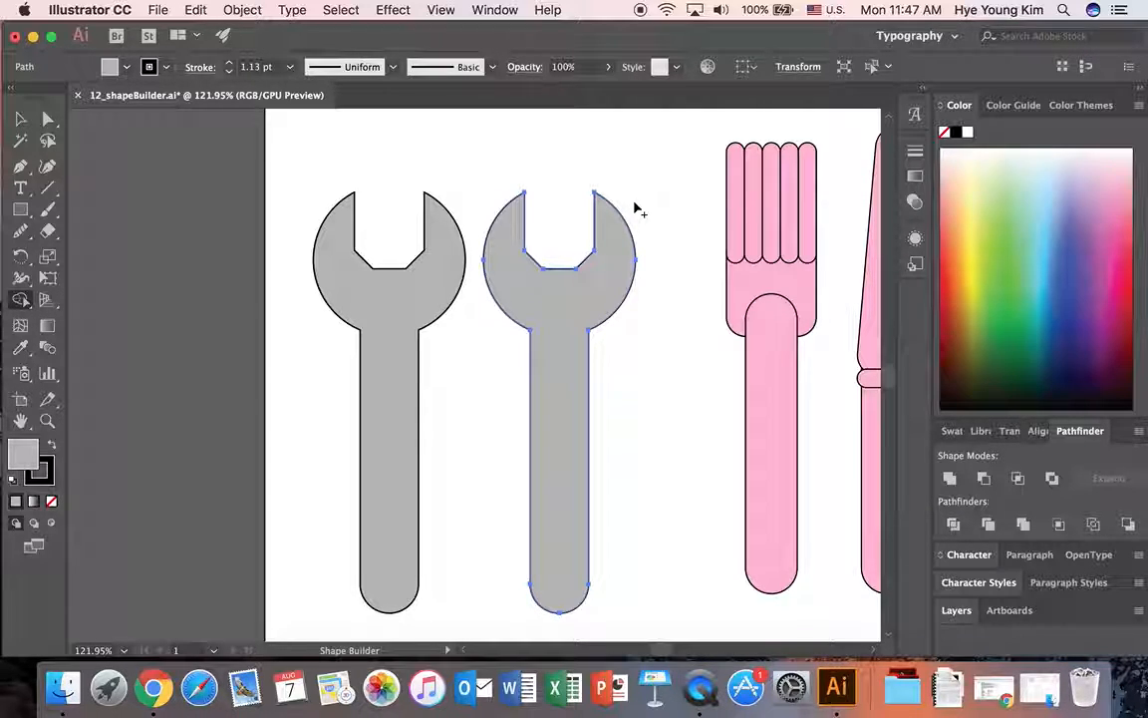
key(v)
click(662, 234)
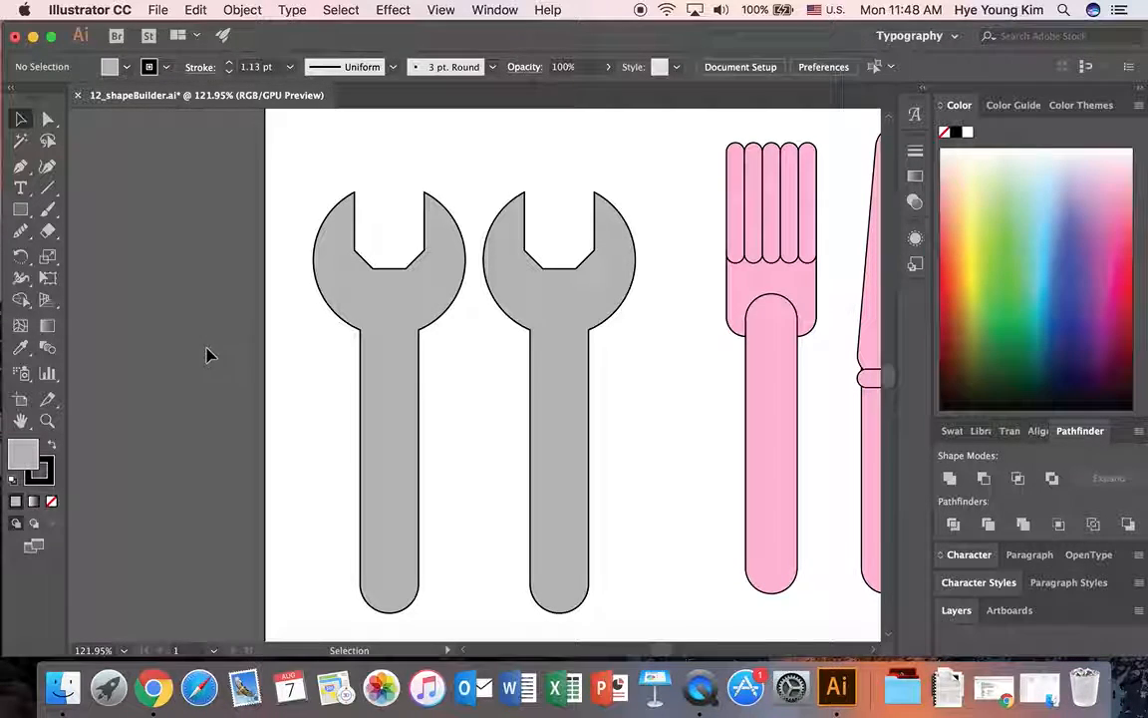
- Merge the pink fork's handle, head, and first, third and fifth tines into one shape with the Shape Builder tool
click(21, 299)
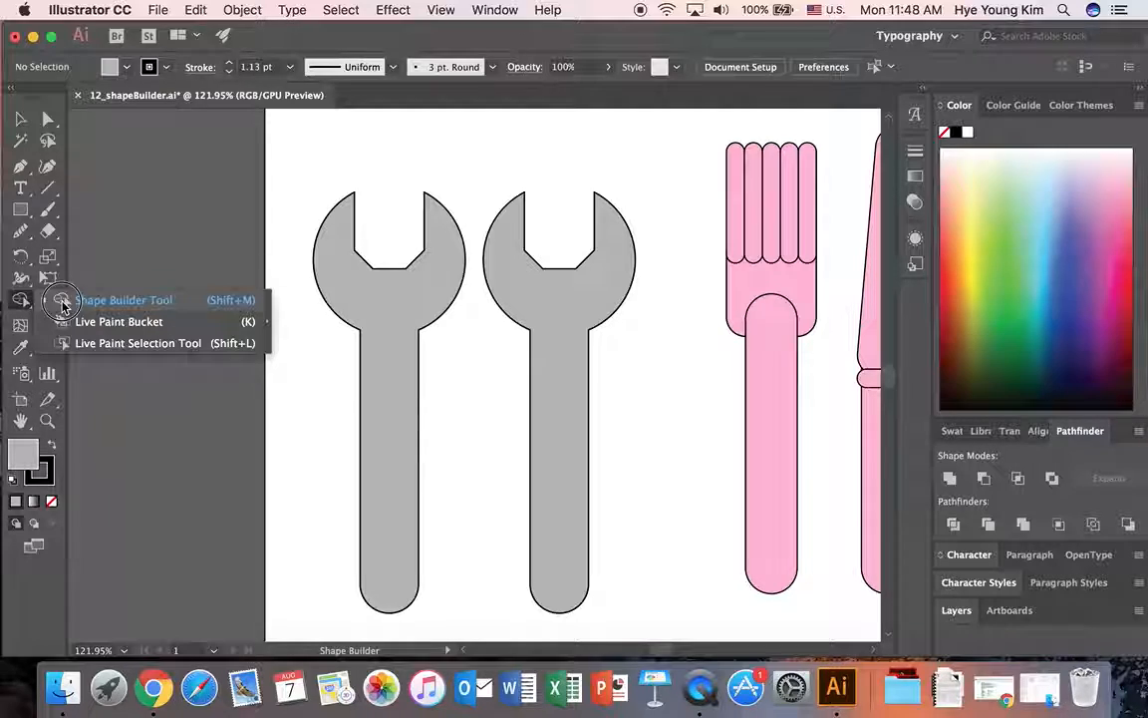
click(22, 303)
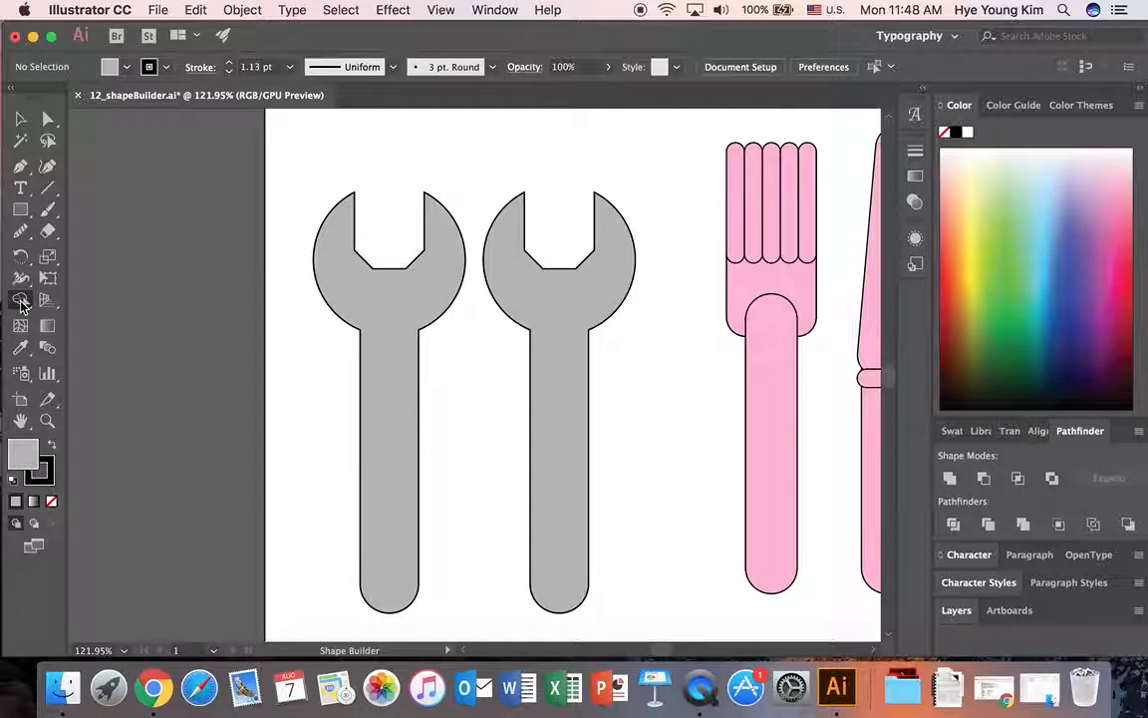
drag(659, 649, 664, 649)
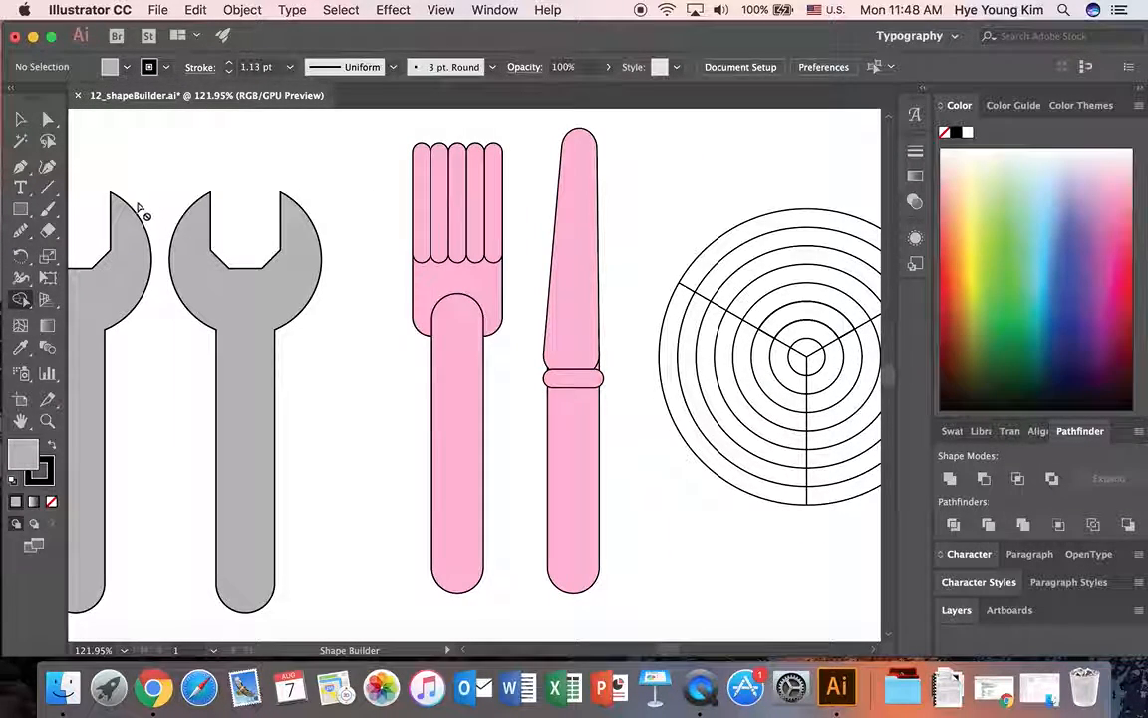
key(v)
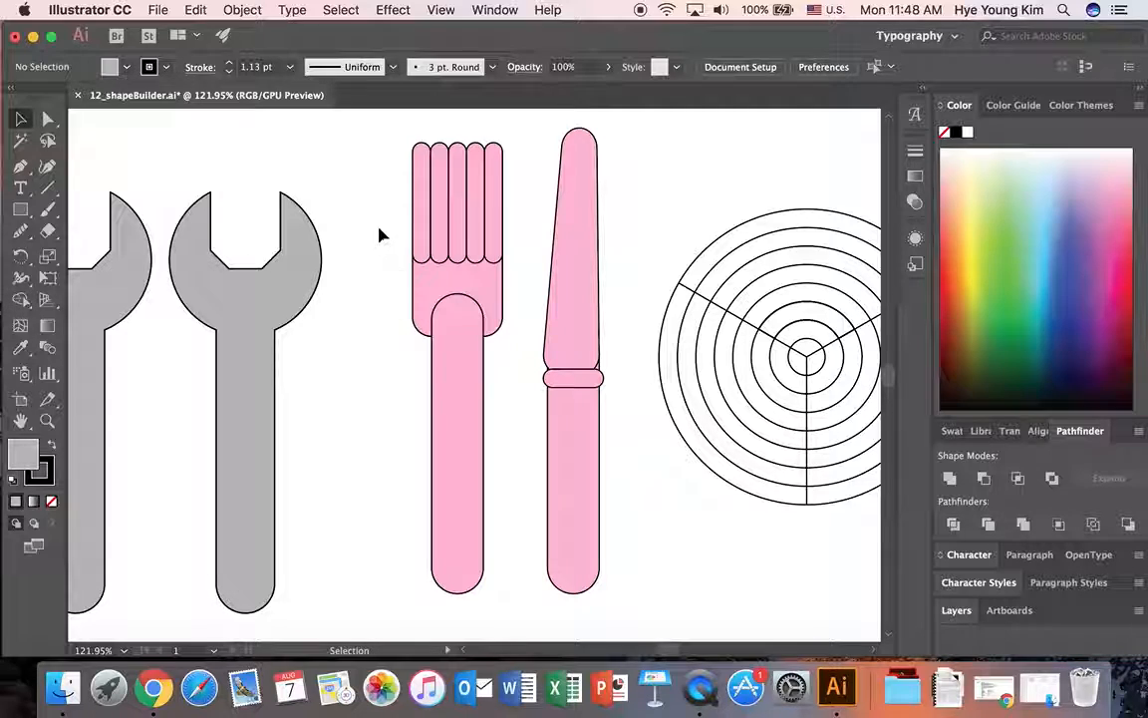
drag(389, 143, 511, 509)
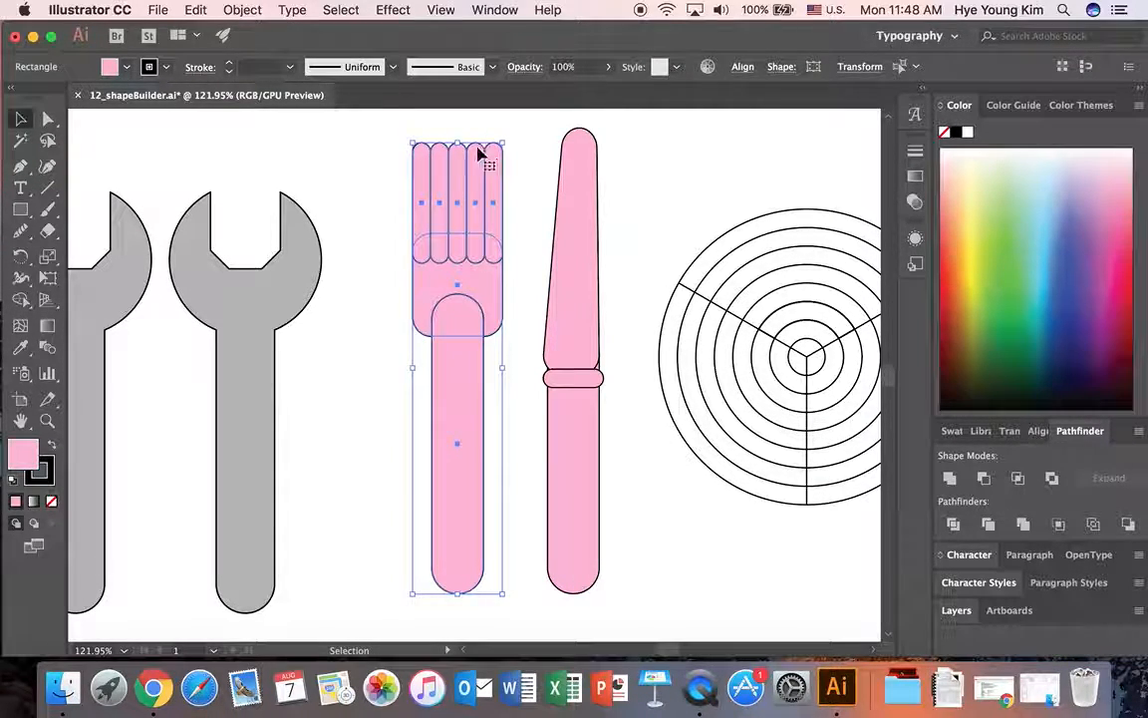
drag(20, 299, 124, 307)
mouse_move(457, 418)
mouse_down()
mouse_move(453, 315)
mouse_move(431, 286)
mouse_move(463, 305)
mouse_move(430, 286)
mouse_move(423, 199)
mouse_up()
drag(456, 288, 463, 191)
drag(492, 287, 494, 200)
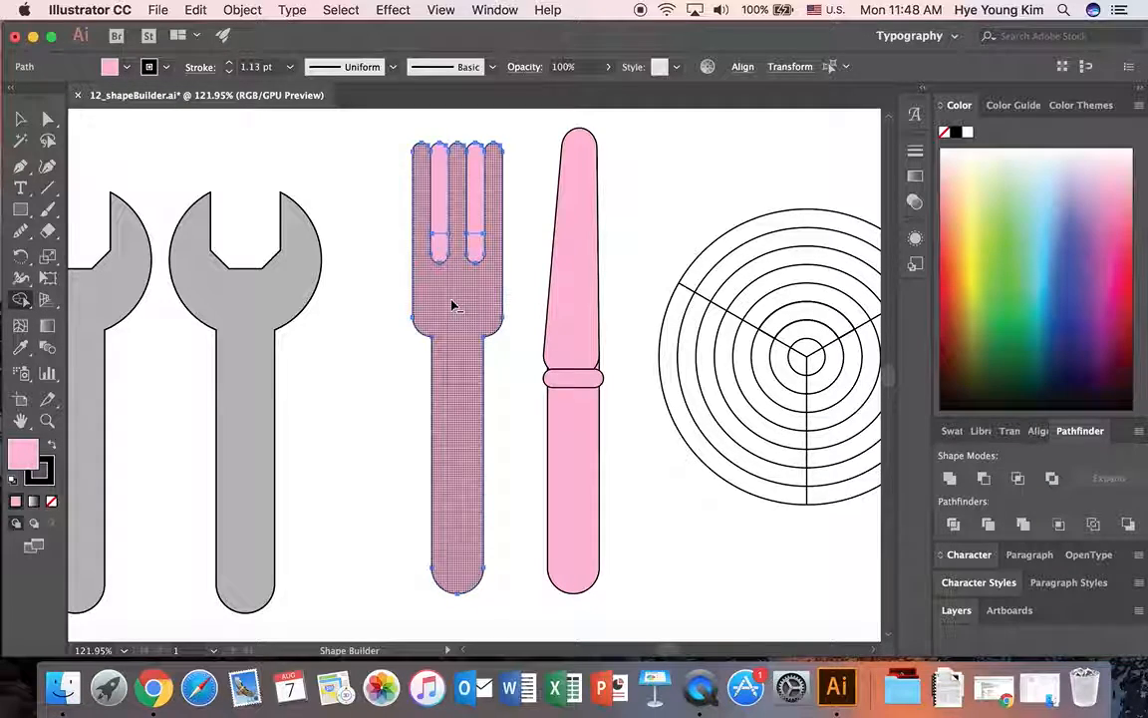
- Remove the fork's second and fourth tines with the Shape Builder tool to leave gaps between the prongs, and deselect it
alt+click(440, 244)
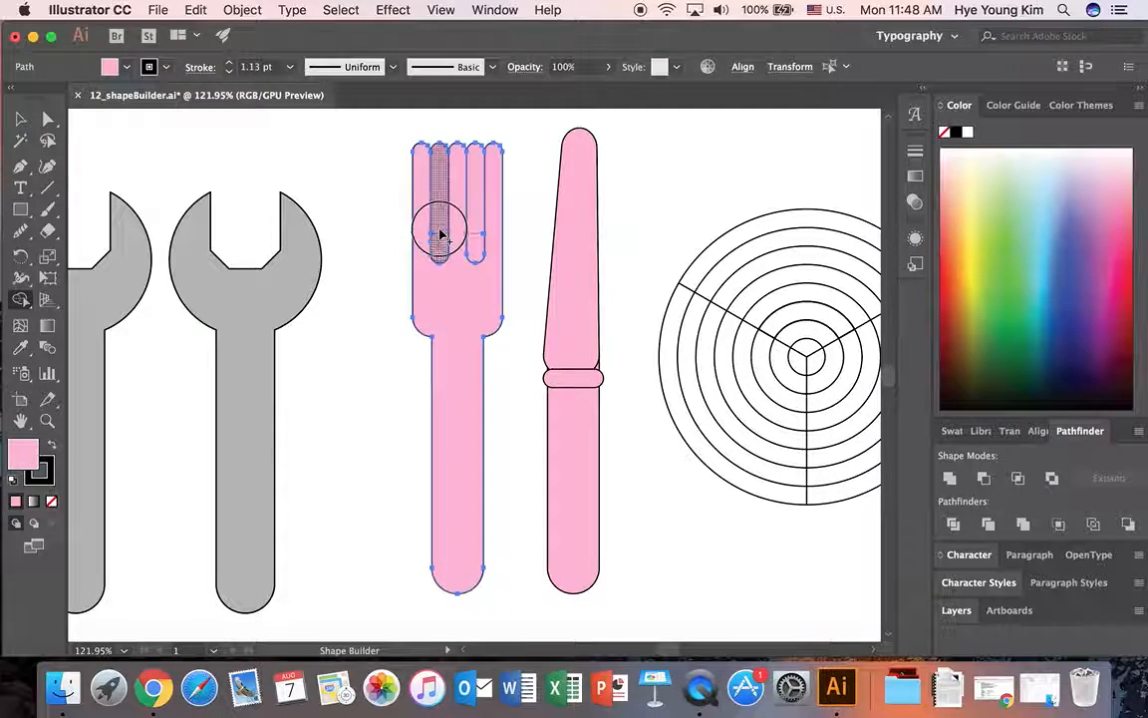
alt+click(480, 236)
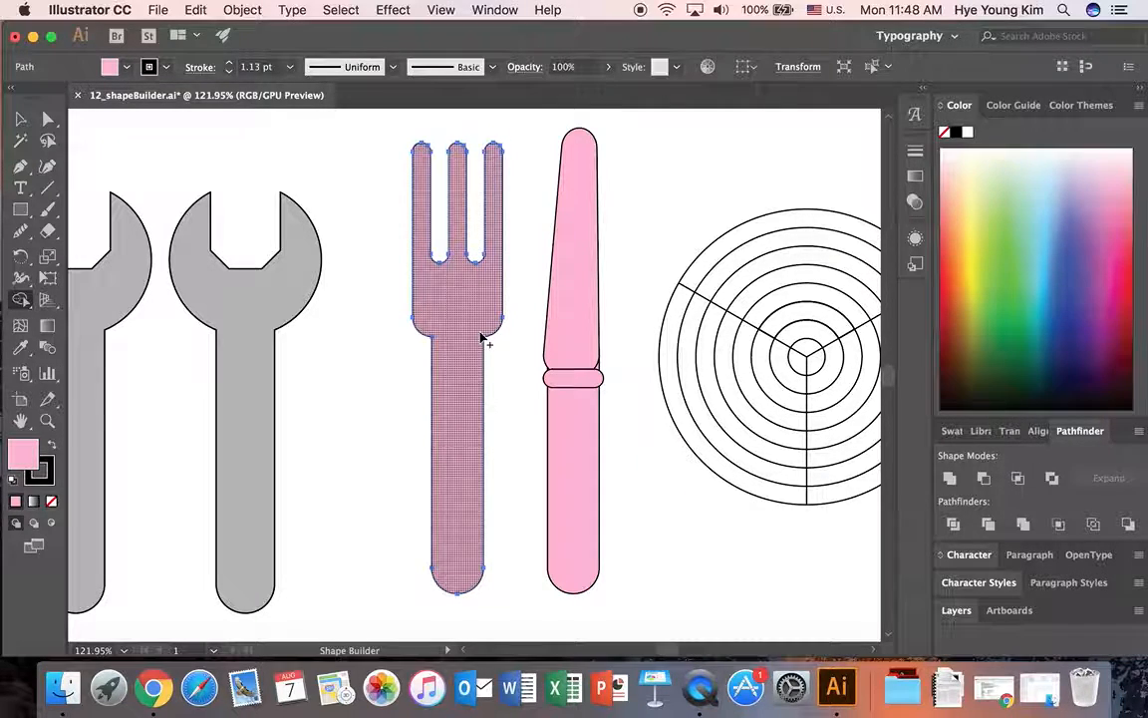
key(v)
click(525, 388)
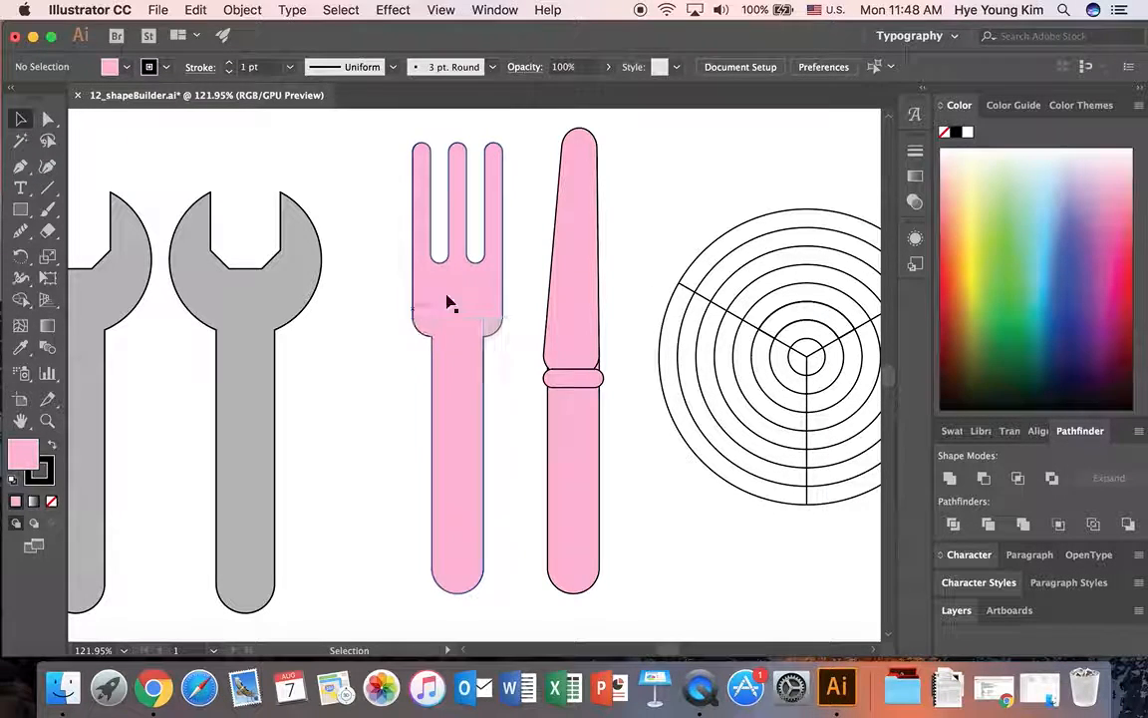
- Merge the pink knife's blade, collar and handle into a single shape with the Shape Builder tool
drag(535, 185, 648, 547)
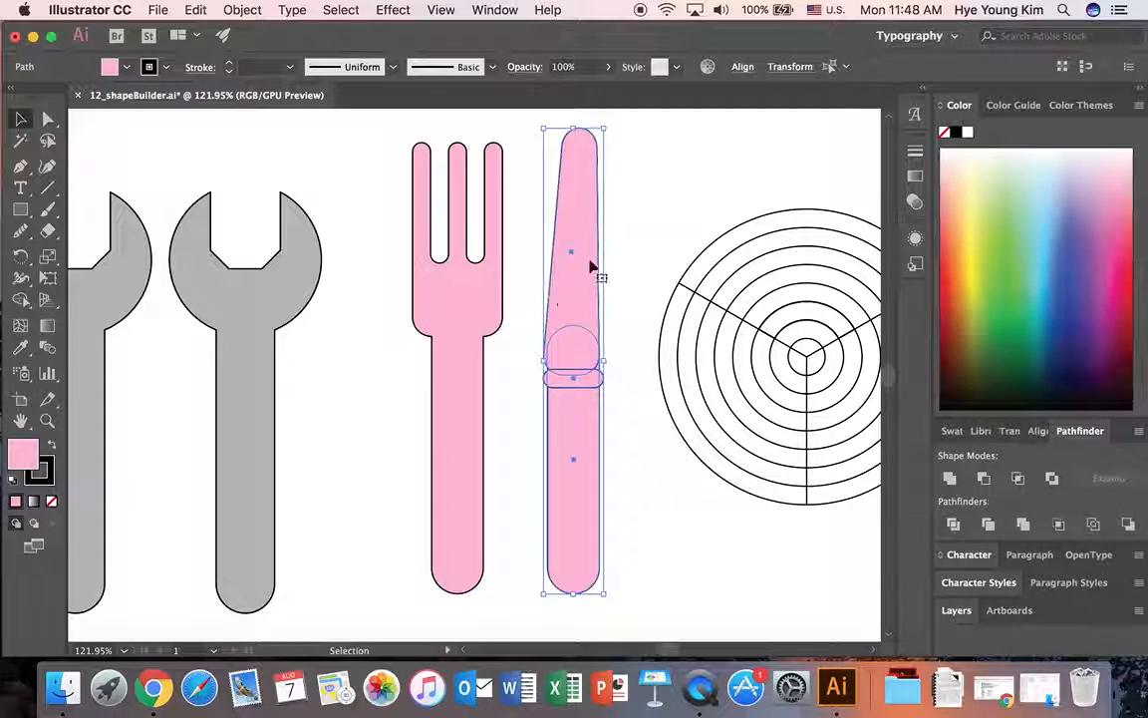
drag(20, 299, 107, 305)
mouse_move(580, 438)
mouse_down()
mouse_move(582, 283)
mouse_move(558, 390)
mouse_move(546, 384)
mouse_up()
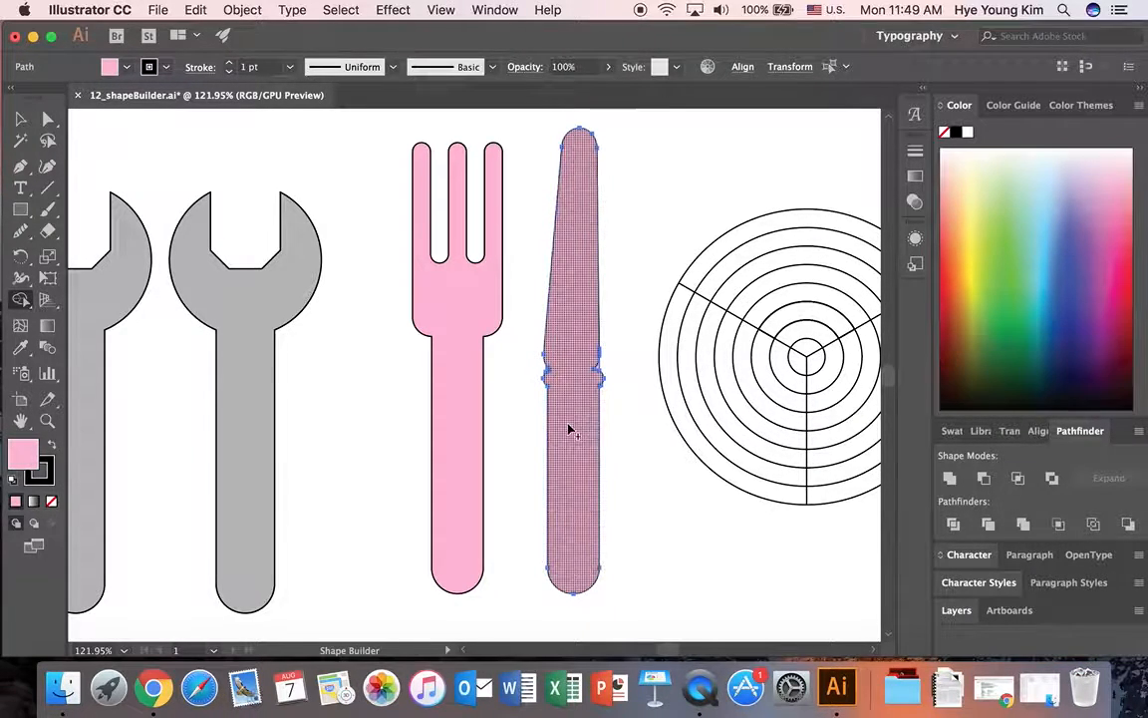
- Remove the small leftover slivers on both sides of the knife just above its collar with the Shape Builder tool, and deselect it
click(46, 420)
drag(525, 328, 600, 390)
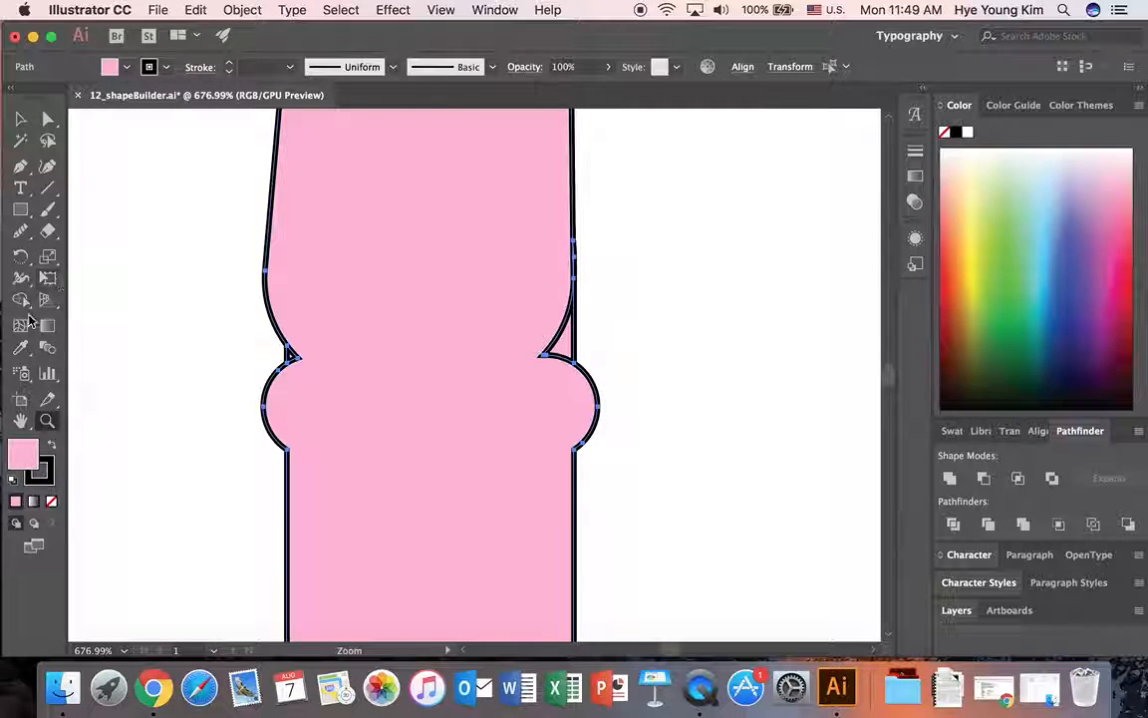
click(22, 301)
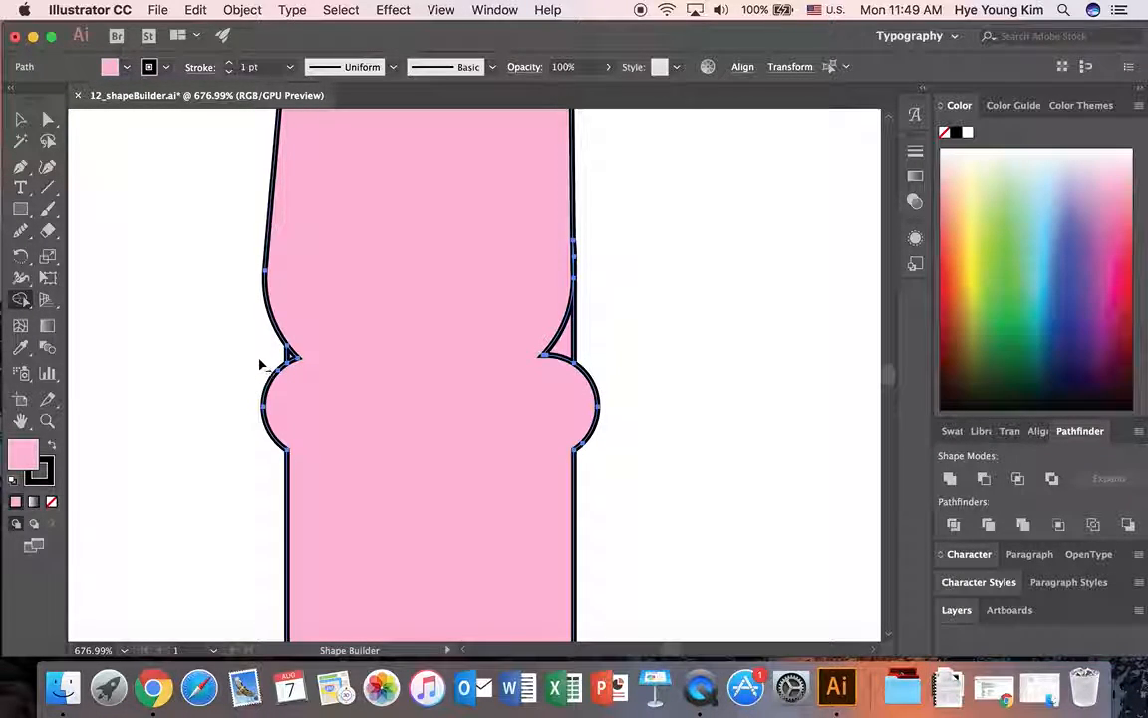
mouse_move(262, 353)
mouse_down()
mouse_move(289, 357)
mouse_move(276, 368)
mouse_up()
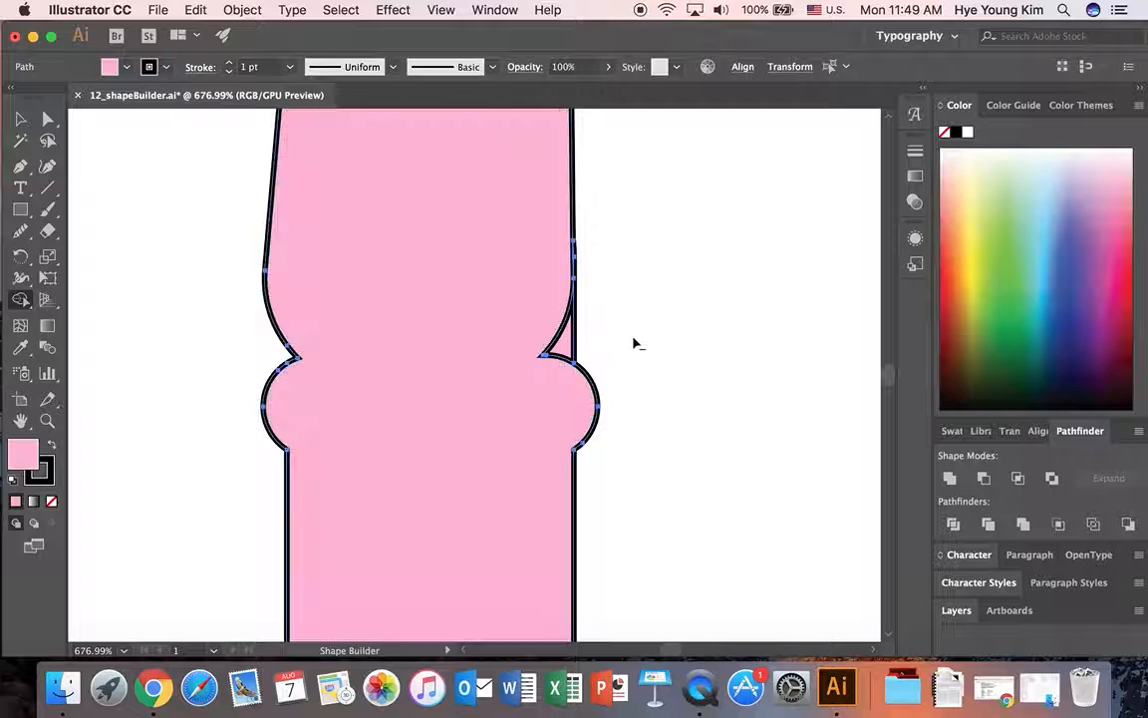
drag(582, 331, 564, 346)
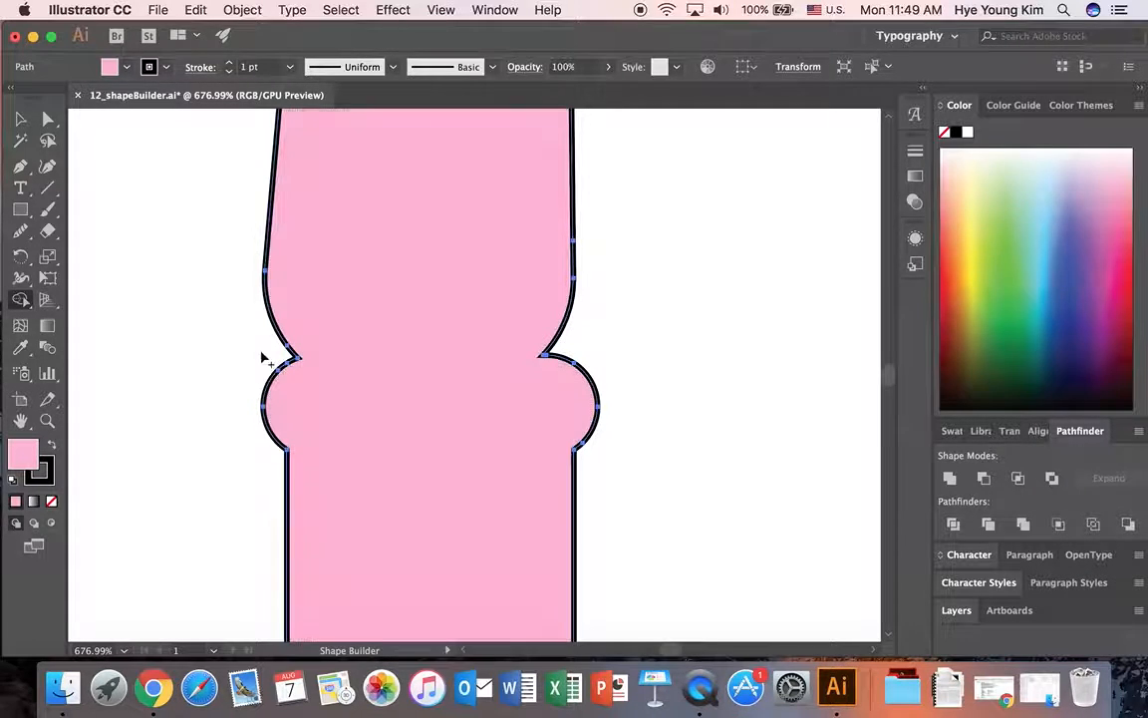
key(super+0)
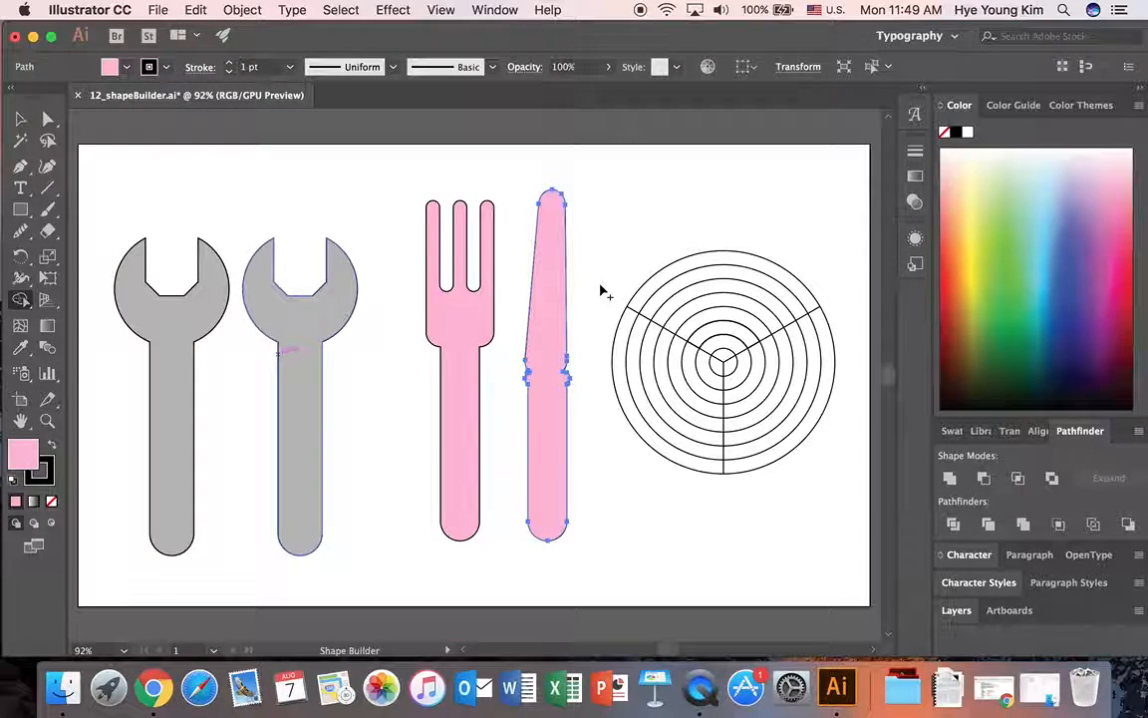
key(v)
click(601, 291)
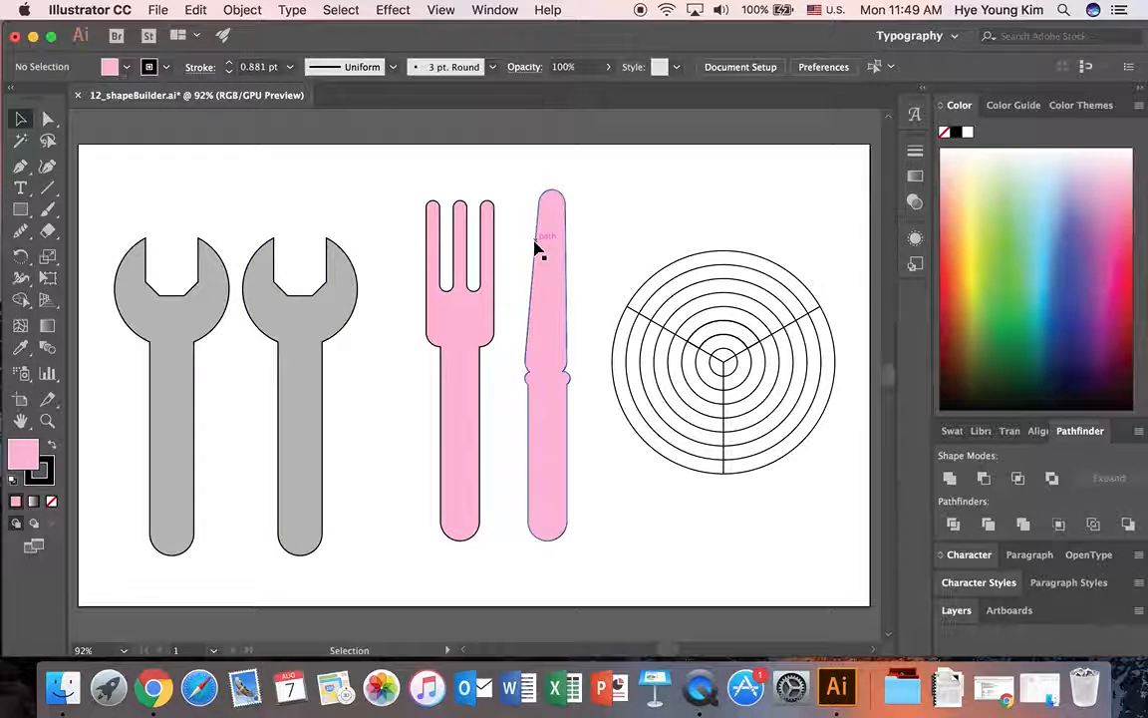
click(612, 240)
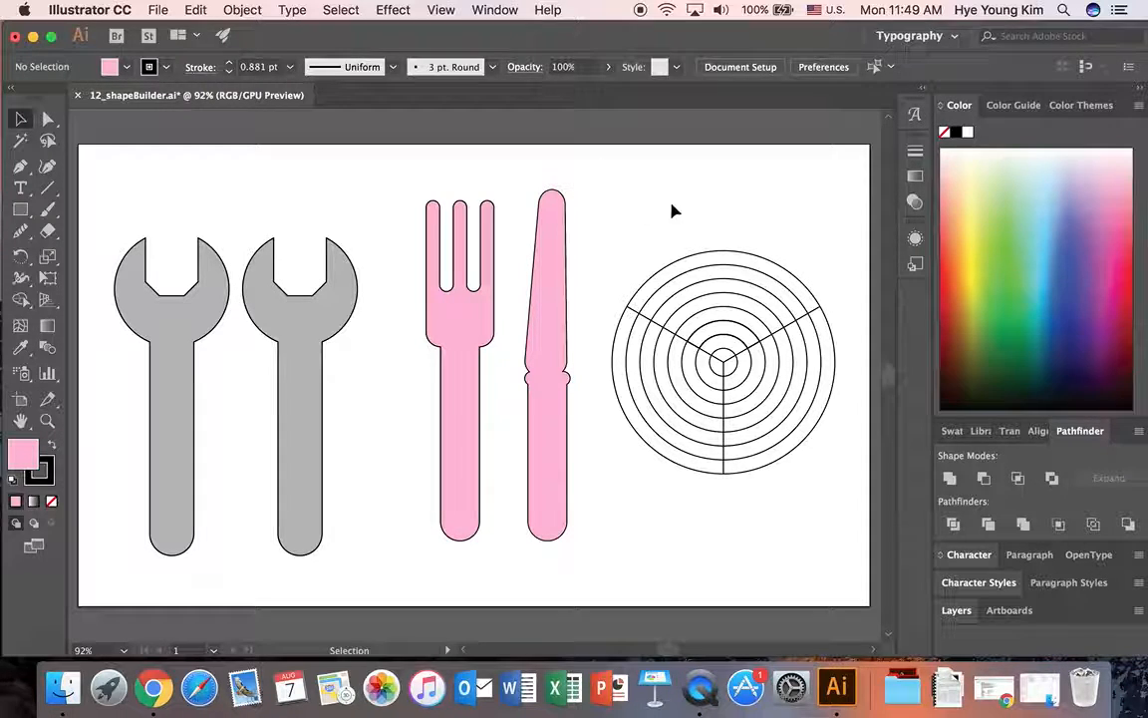
drag(605, 176, 638, 212)
click(600, 176)
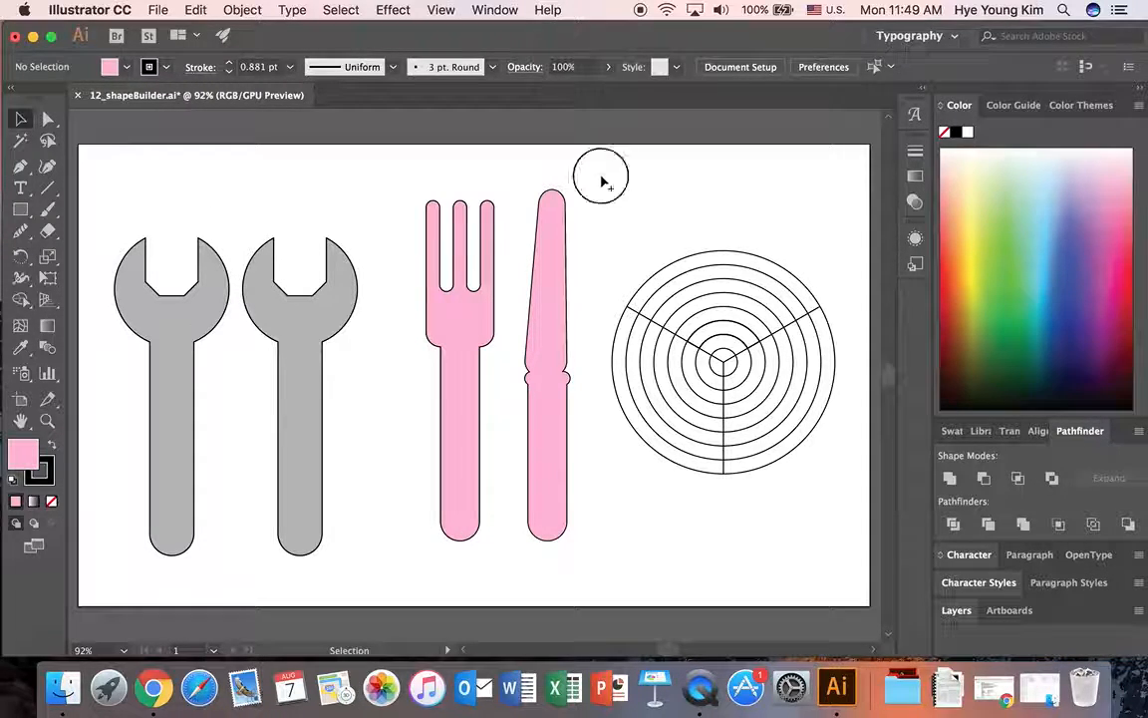
click(648, 231)
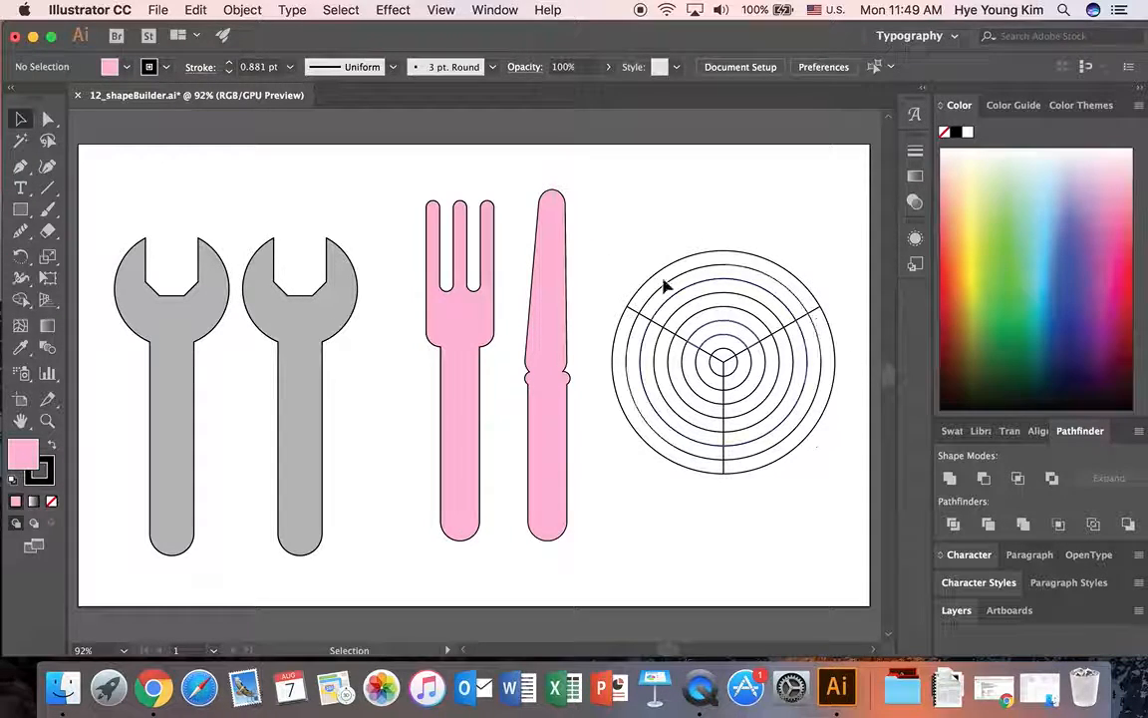
- Remove the lower-left and lower-right sectors of the concentric circles with the Shape Builder tool, leaving only the upper fan-shaped sector
drag(601, 224, 849, 518)
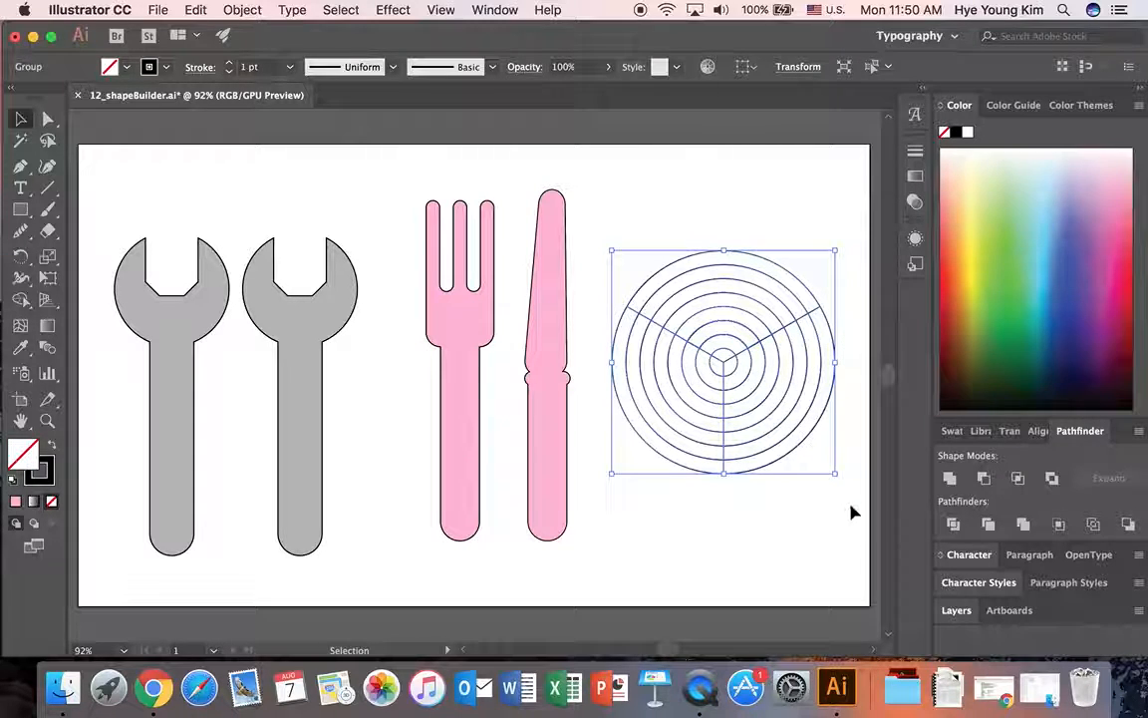
drag(20, 303, 80, 299)
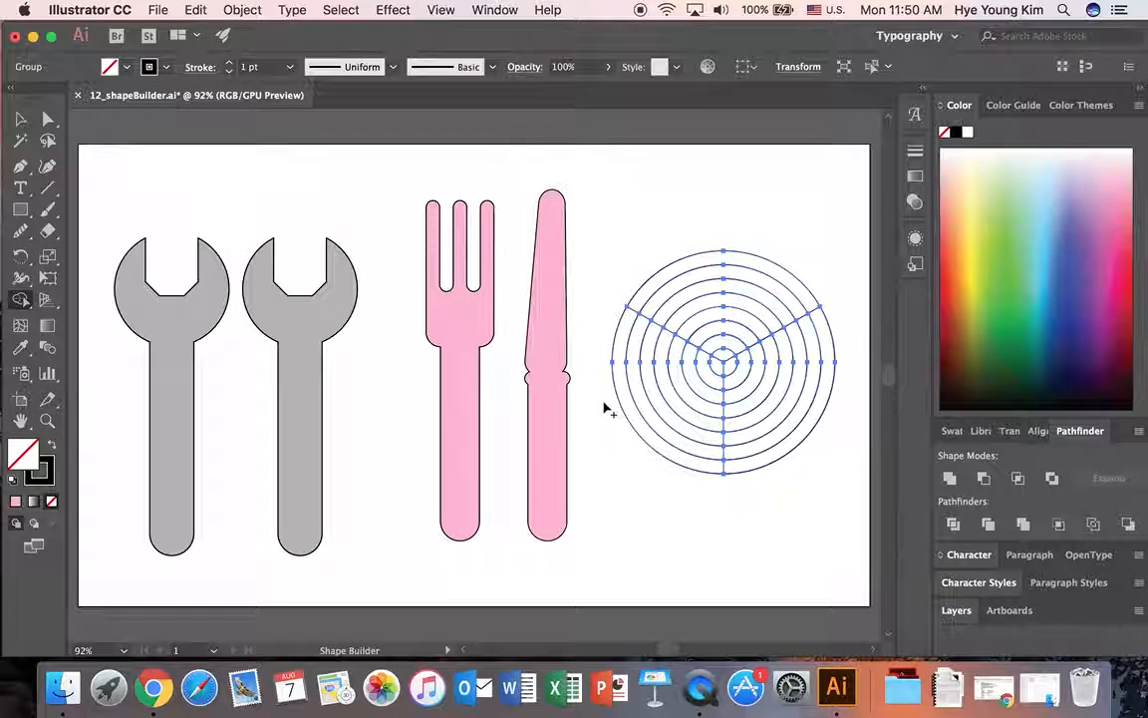
drag(601, 411, 724, 366)
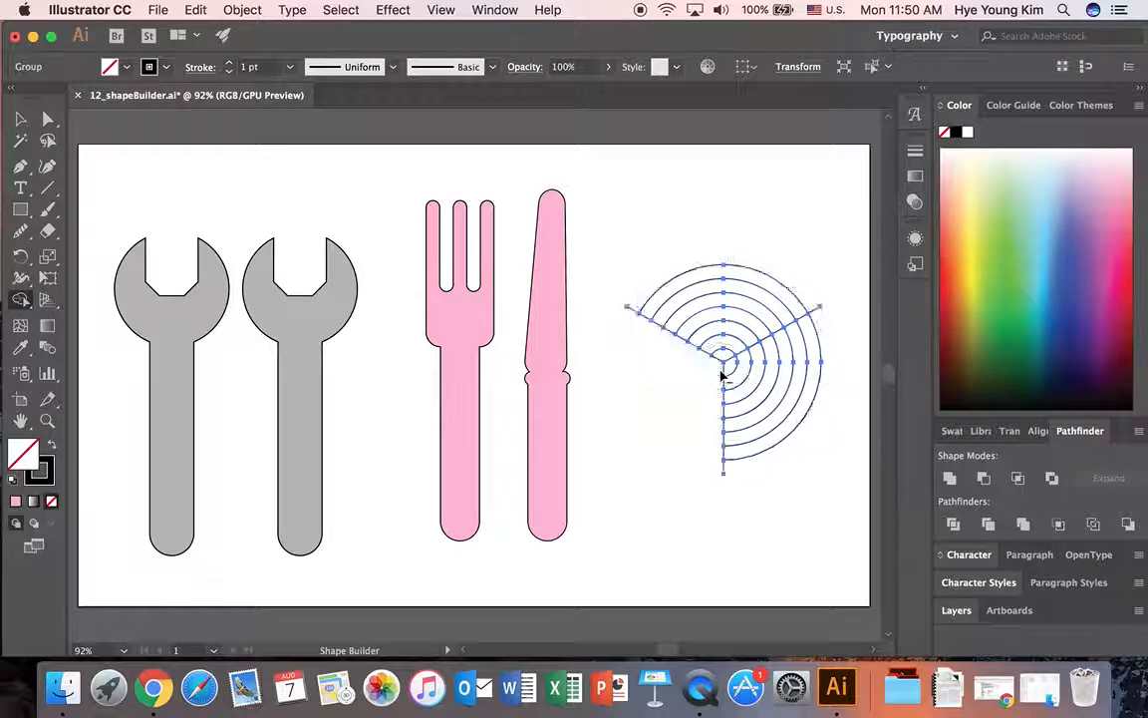
mouse_move(826, 460)
mouse_down()
mouse_move(787, 397)
mouse_move(737, 374)
mouse_up()
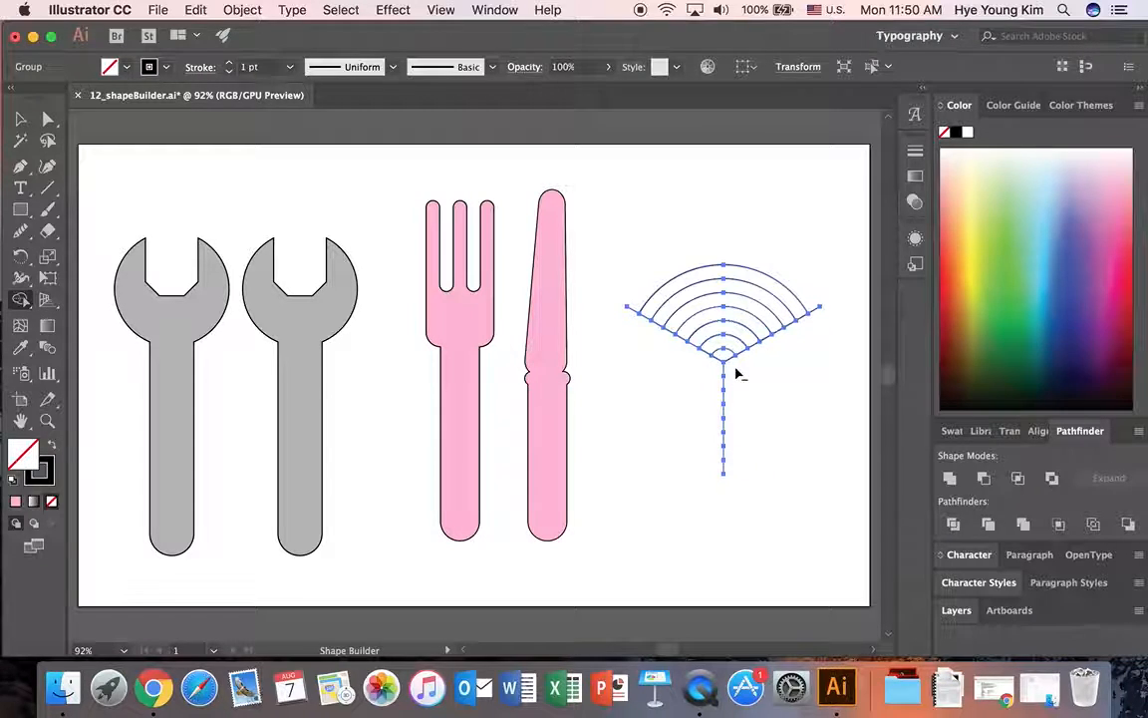
- Remove the leftover vertical line below the fan and the two line stubs sticking out at its upper corners
drag(728, 485, 726, 370)
click(628, 311)
drag(825, 301, 822, 339)
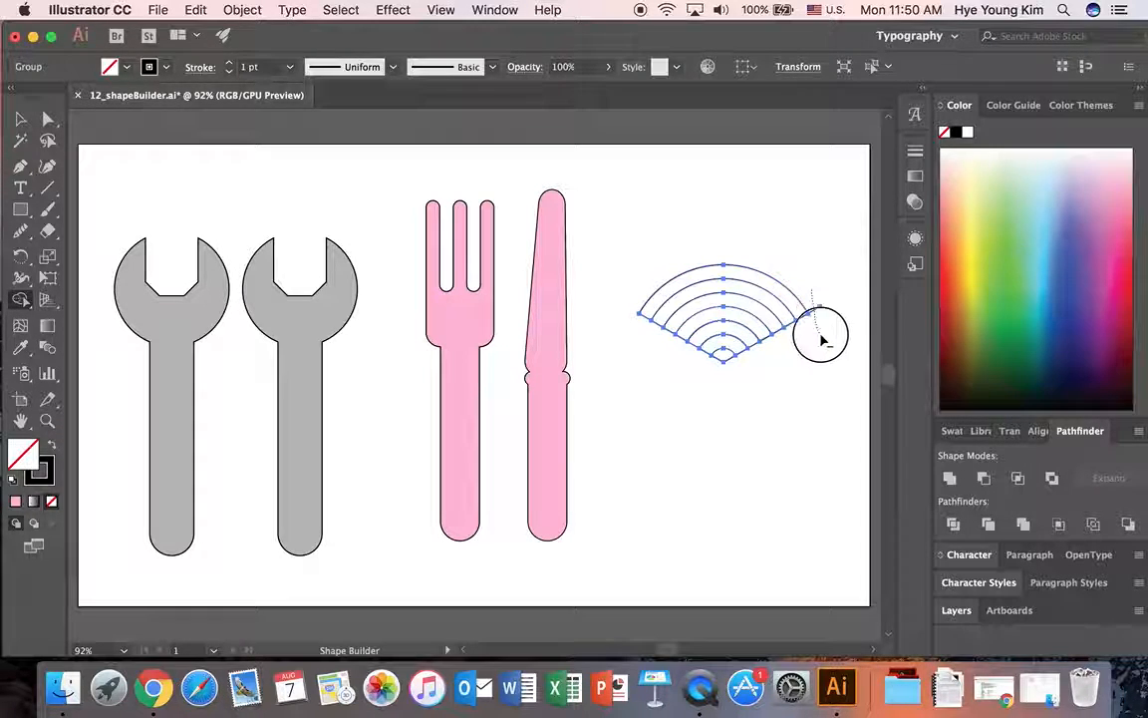
- Remove the second, fourth and sixth bands from the fan's tip with the Shape Builder tool to form a Wi-Fi symbol, and deselect it
mouse_move(700, 361)
mouse_down()
mouse_move(716, 344)
mouse_move(755, 363)
mouse_up()
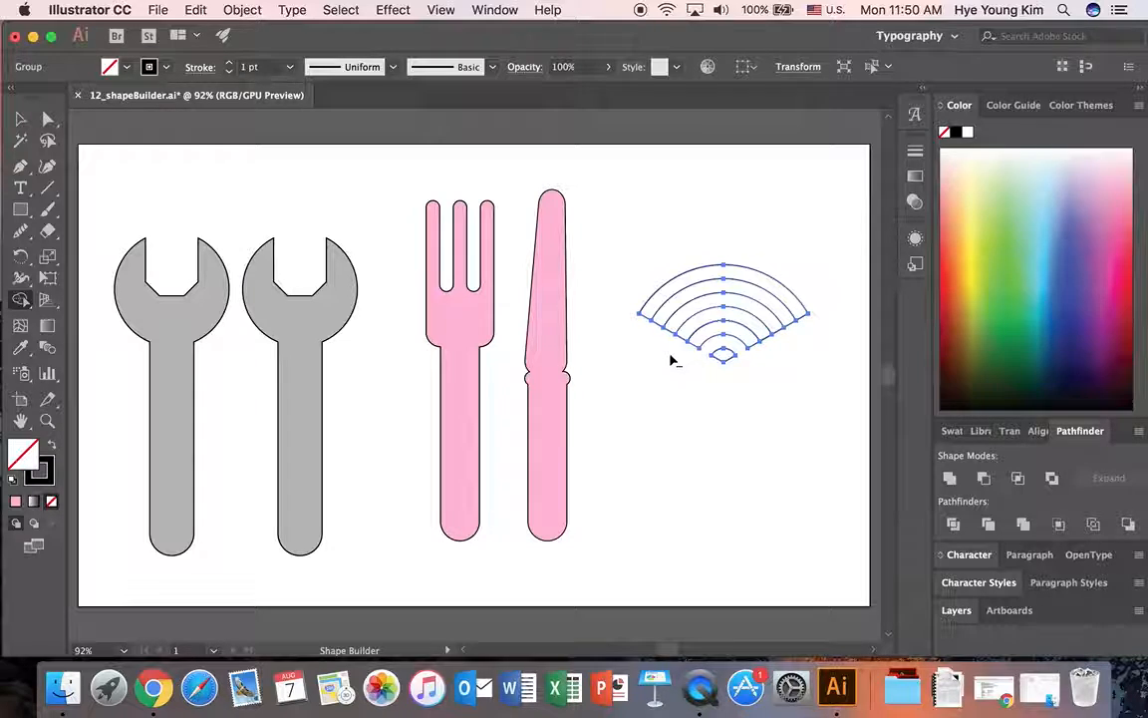
mouse_move(673, 361)
mouse_down()
mouse_move(710, 318)
mouse_move(737, 317)
mouse_move(784, 360)
mouse_up()
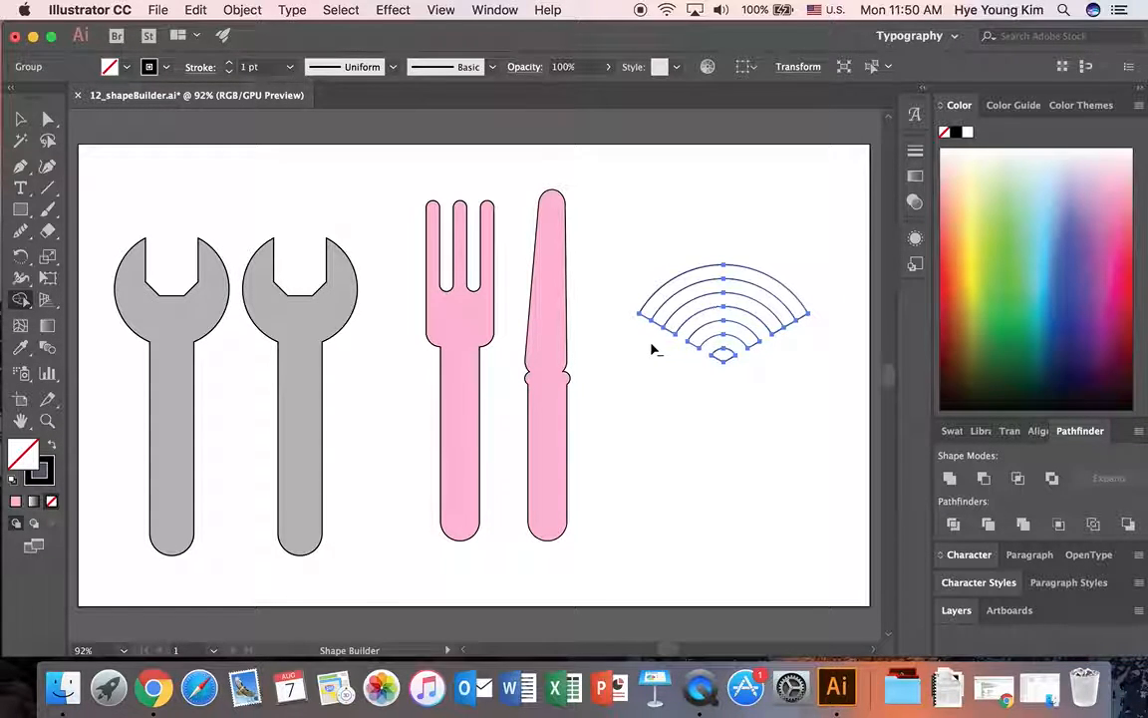
mouse_move(657, 335)
mouse_down()
mouse_move(673, 311)
mouse_move(735, 279)
mouse_move(789, 332)
mouse_up()
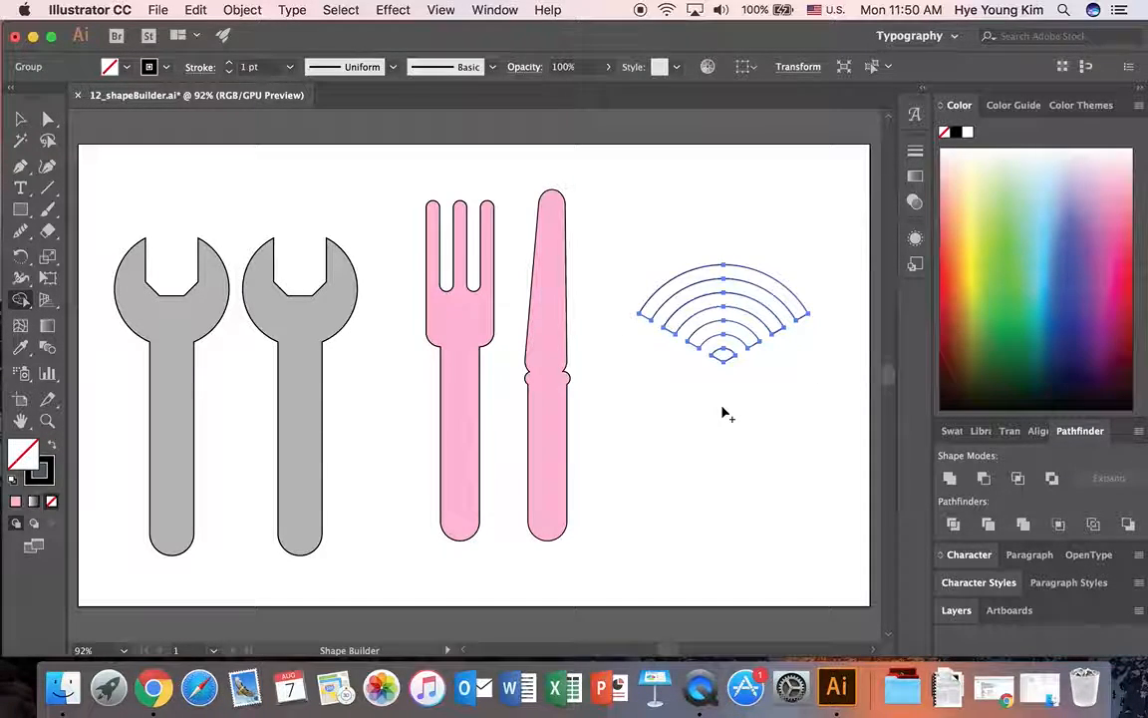
key(v)
click(737, 435)
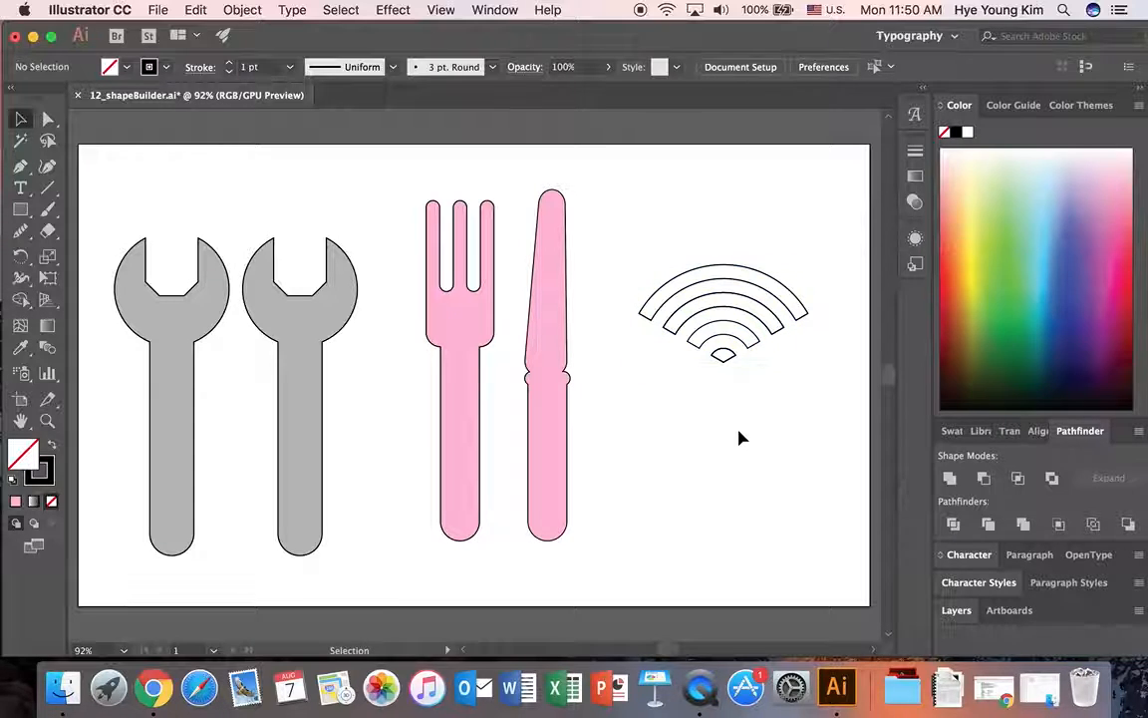
- Fill all the bands of the Wi-Fi symbol with black and deselect it
drag(641, 256, 809, 376)
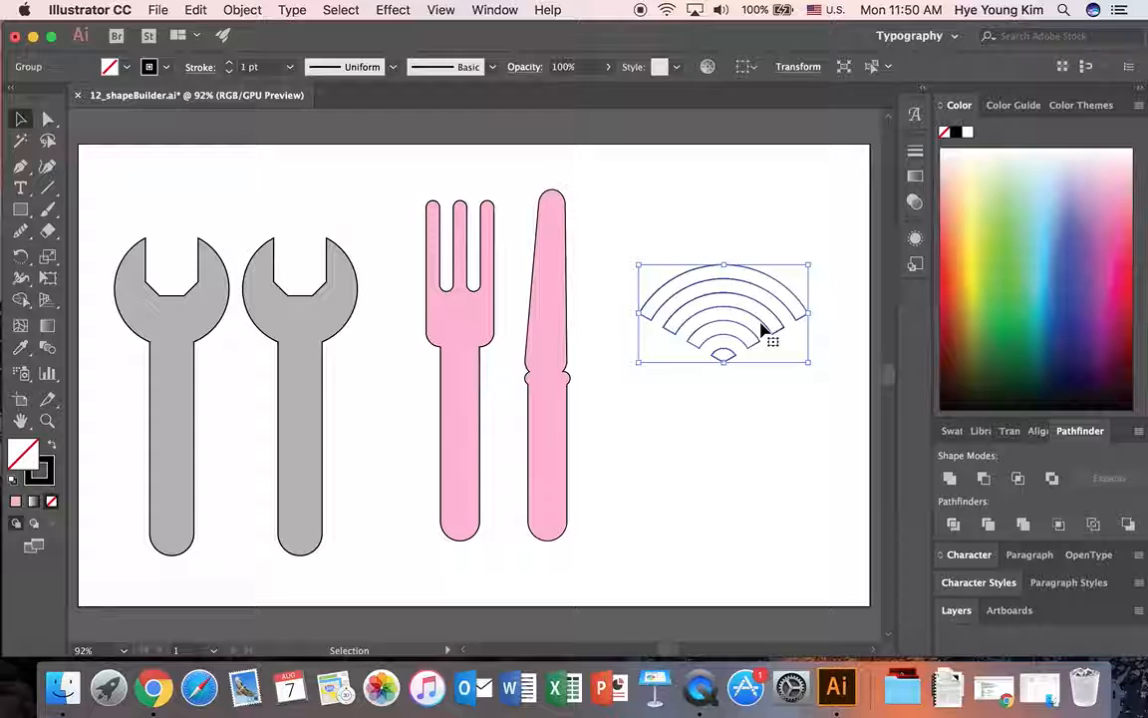
drag(630, 238, 791, 409)
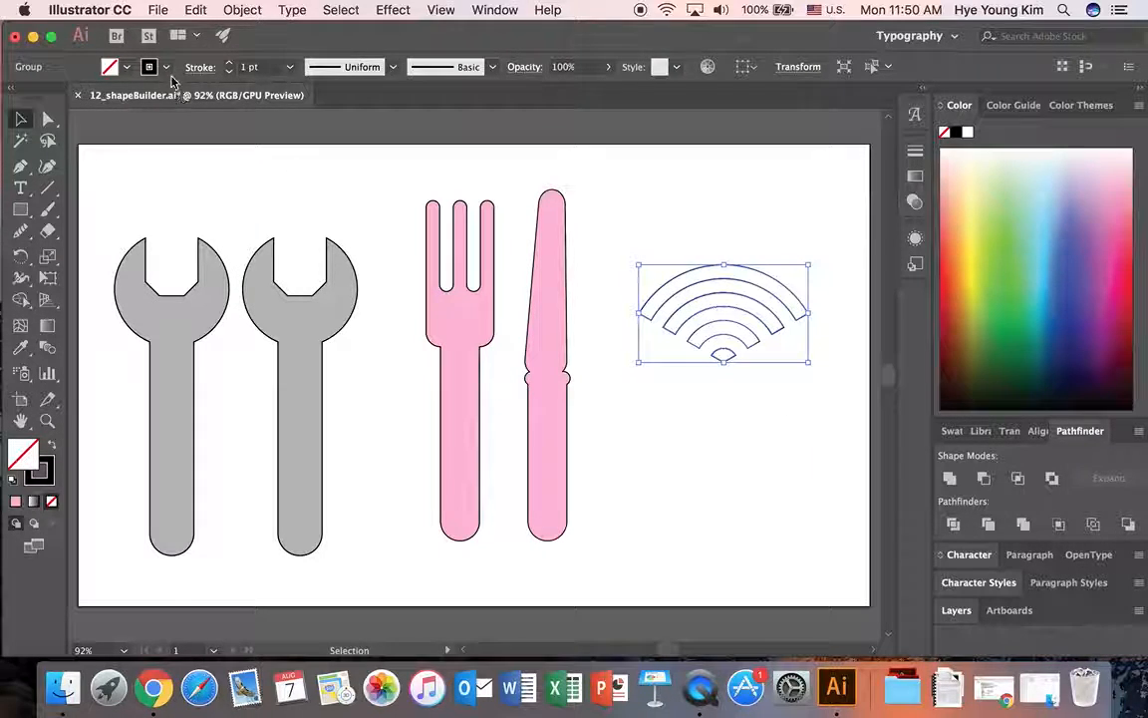
click(126, 66)
click(48, 100)
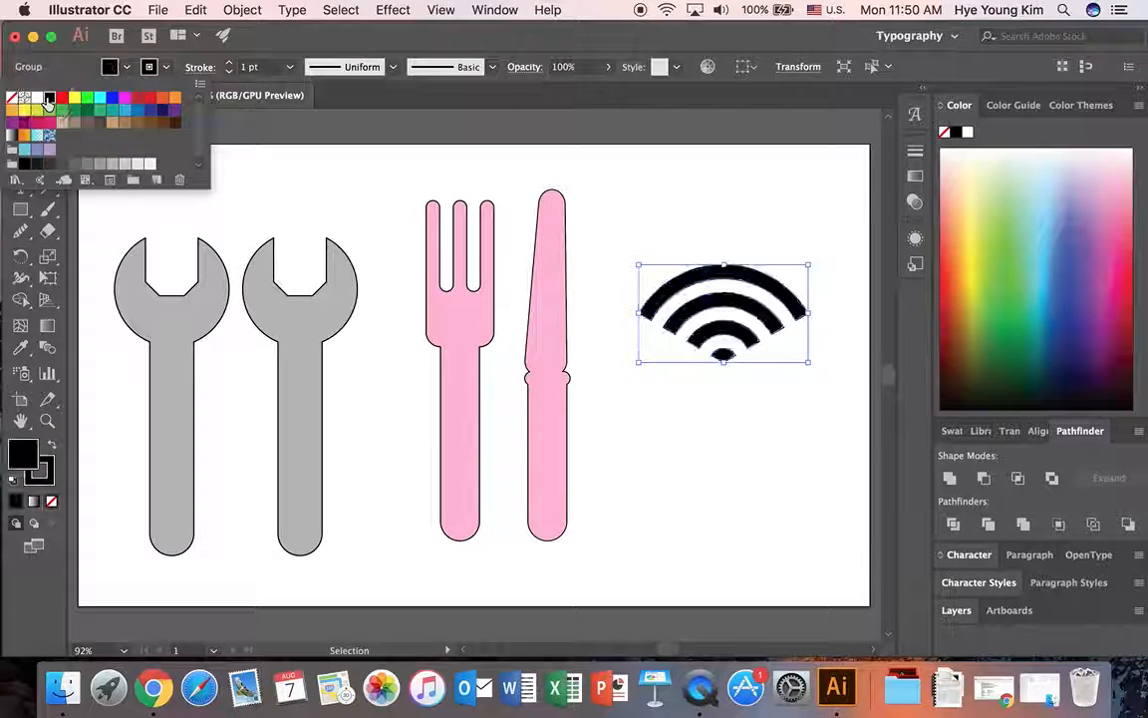
click(644, 189)
click(790, 239)
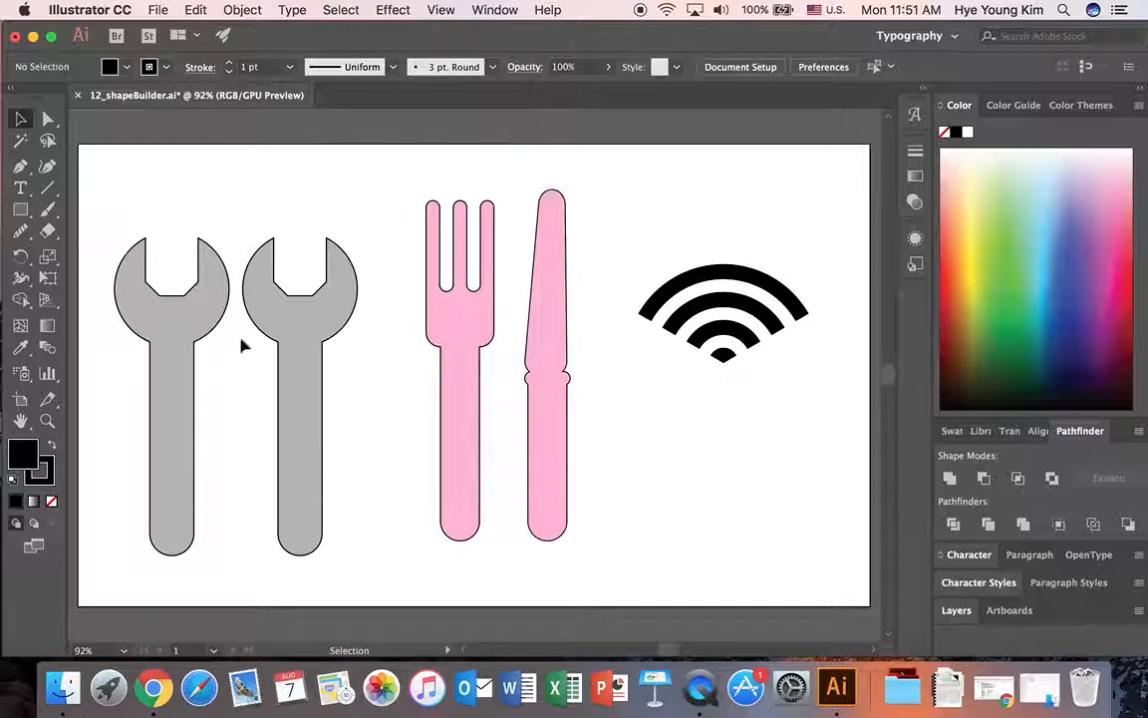
drag(20, 299, 90, 307)
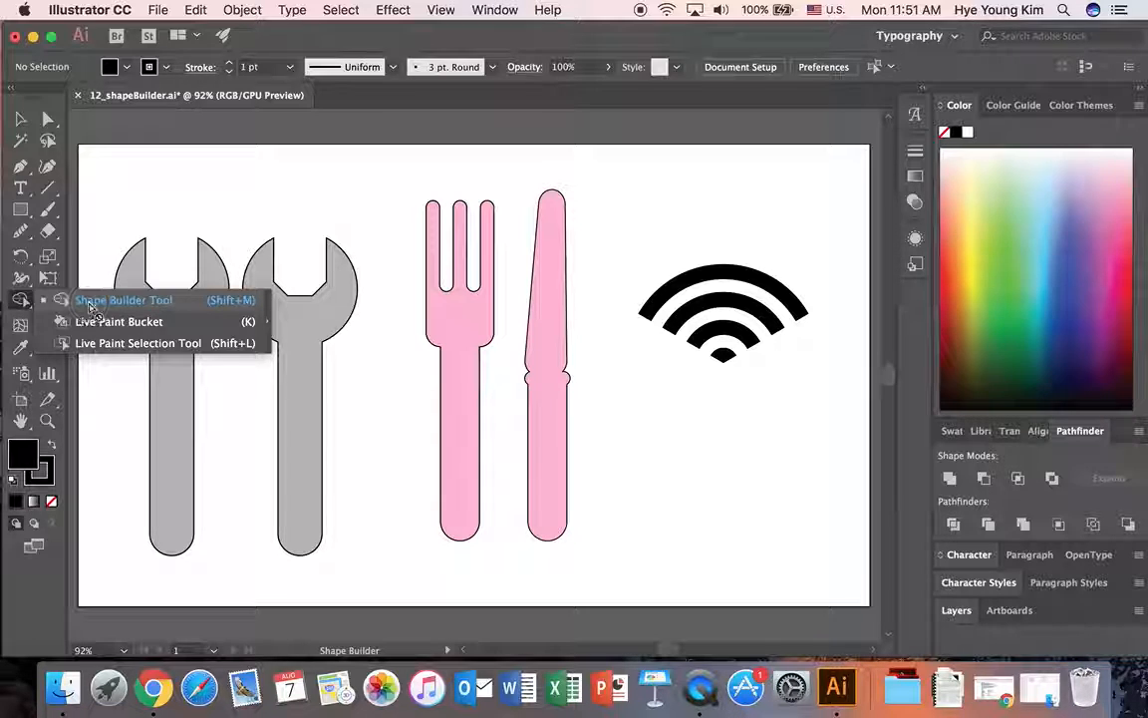
click(90, 304)
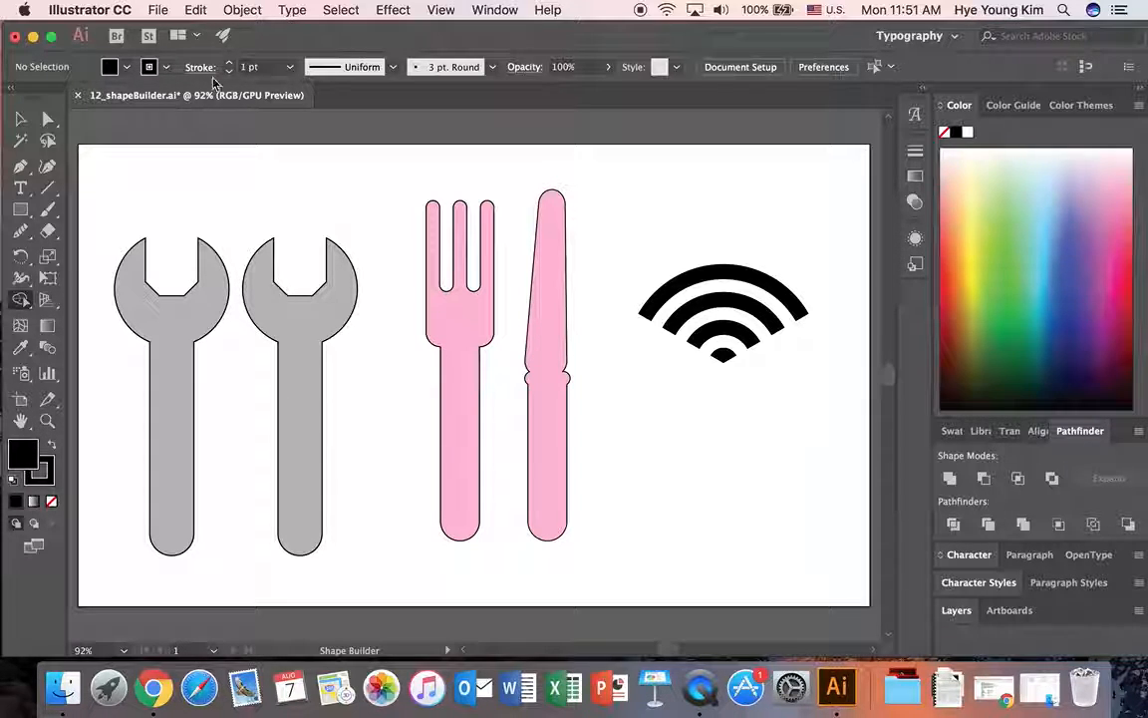
- Save the document under a new name in 03_PathFinder, adding an underscore and the author's first name after 12_shapeBuilder, with the default Illustrator CC options
click(157, 10)
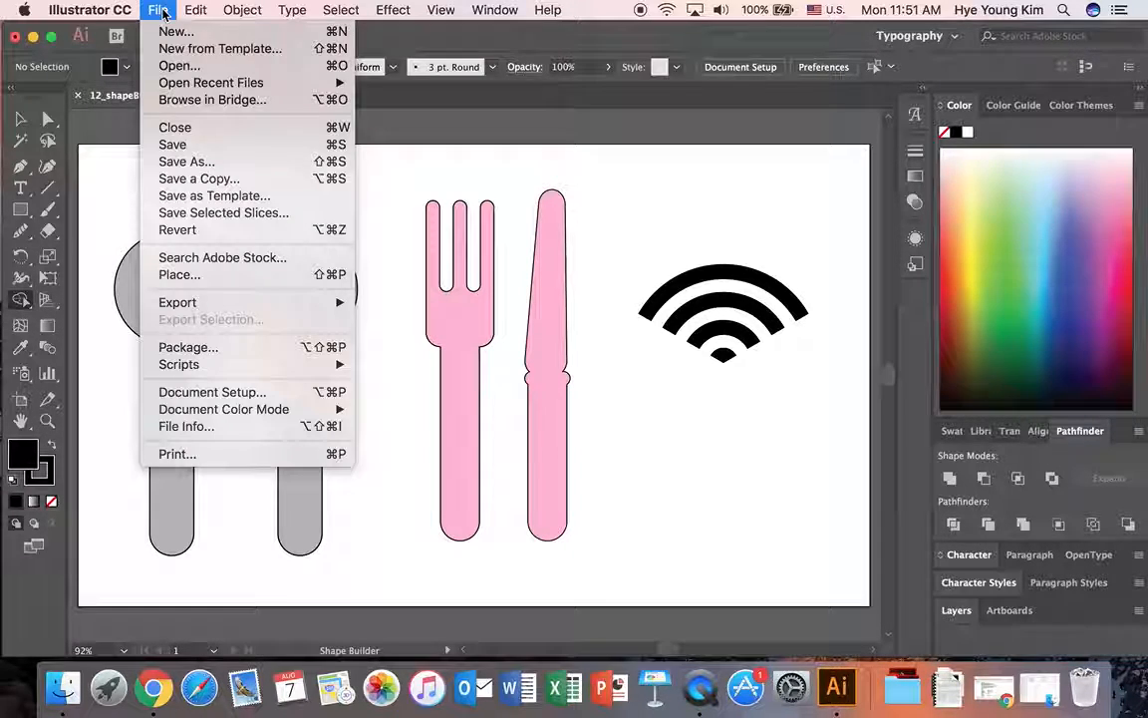
click(204, 165)
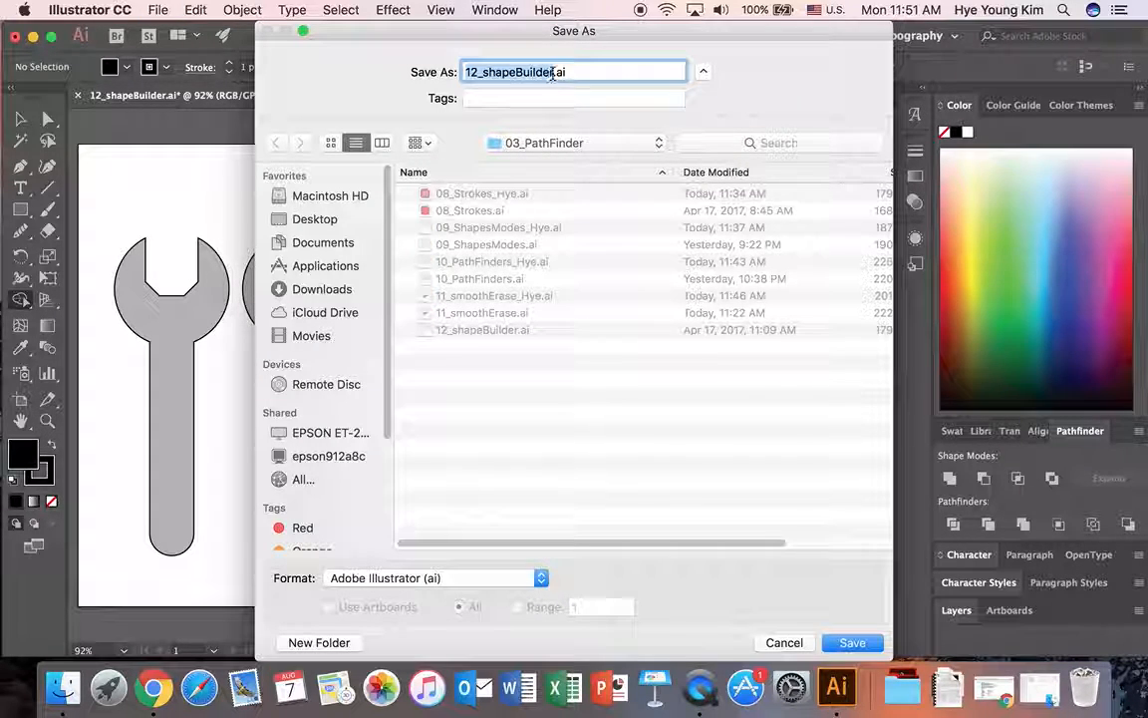
click(553, 74)
text(_Hye)
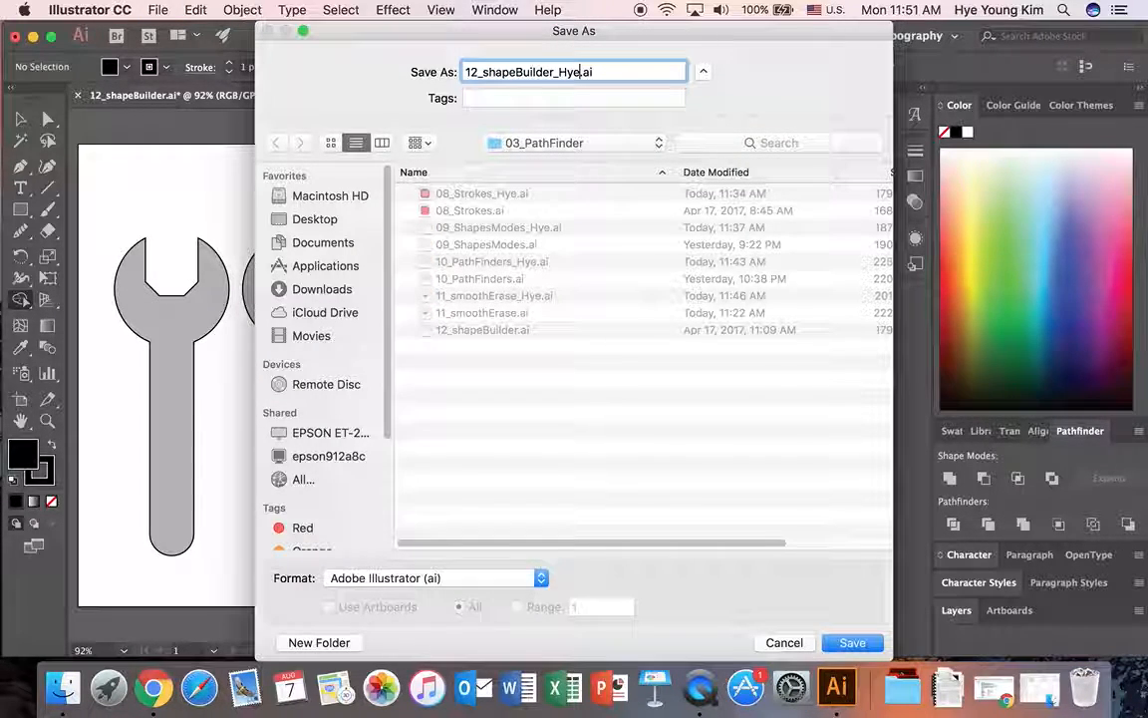
click(846, 643)
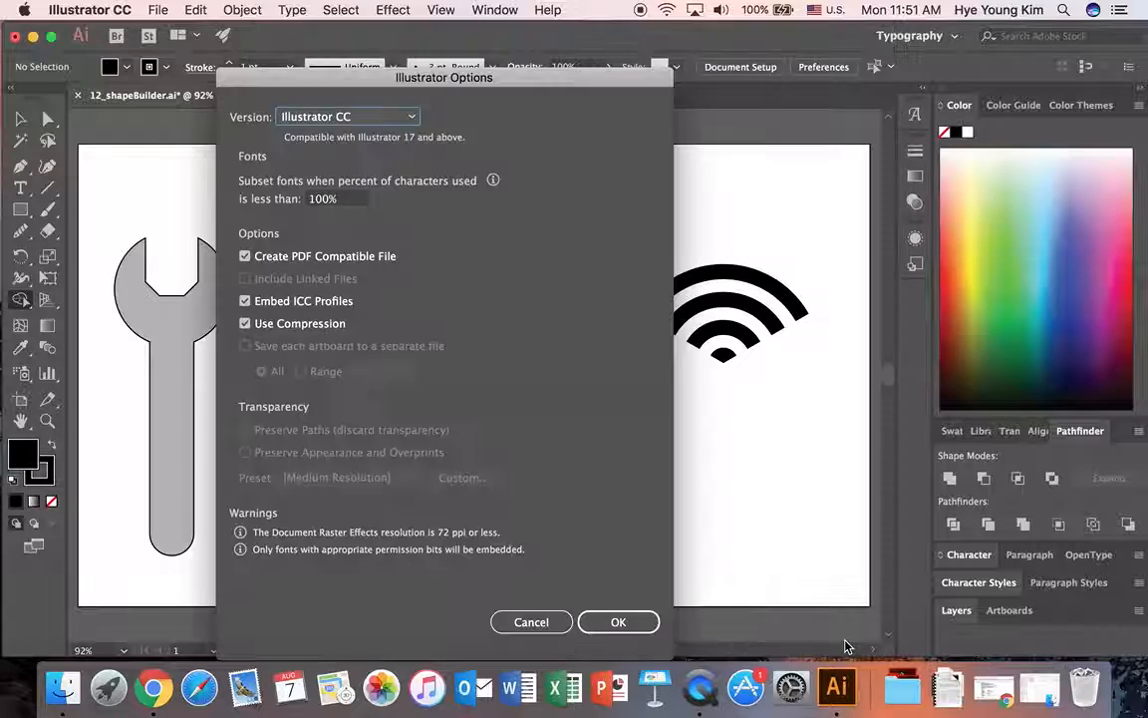
click(616, 624)
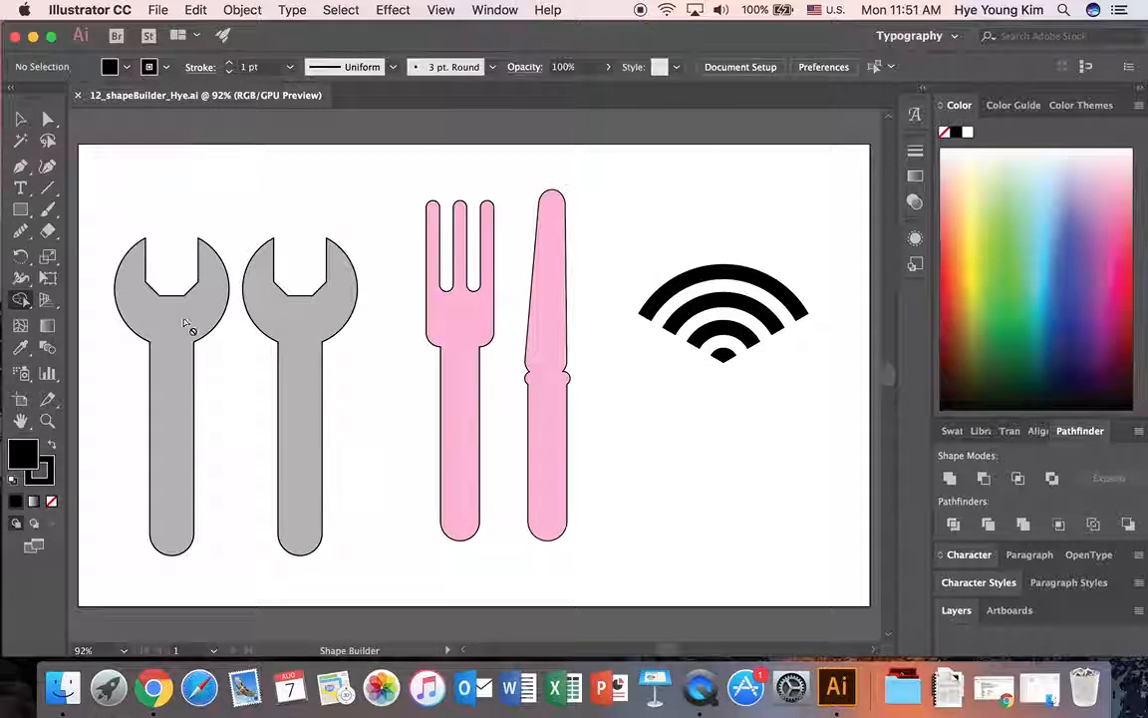